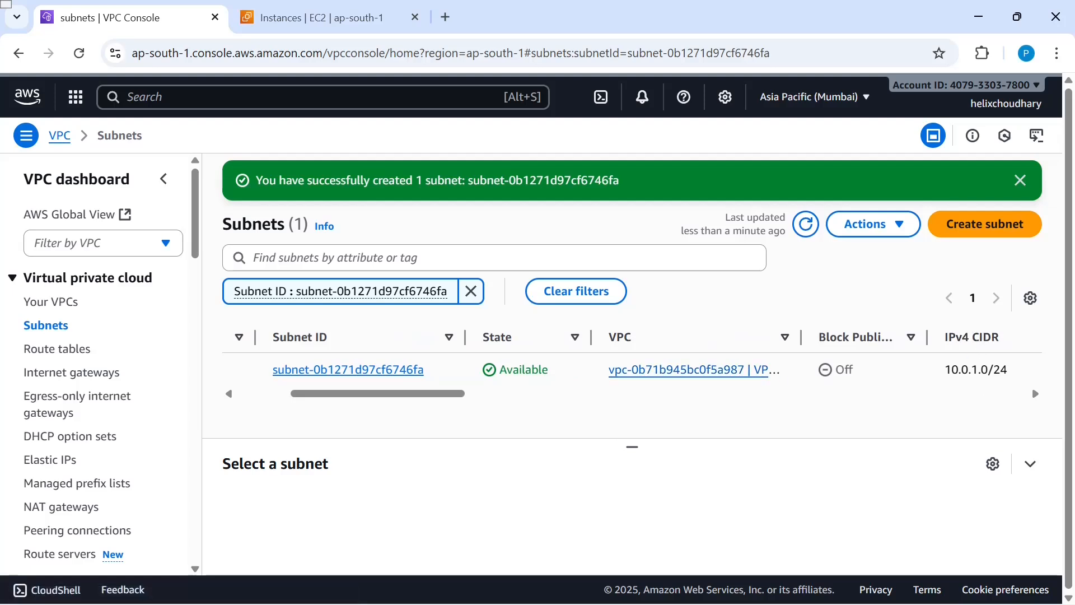
key(alt+Tab)
key(alt+Tab)
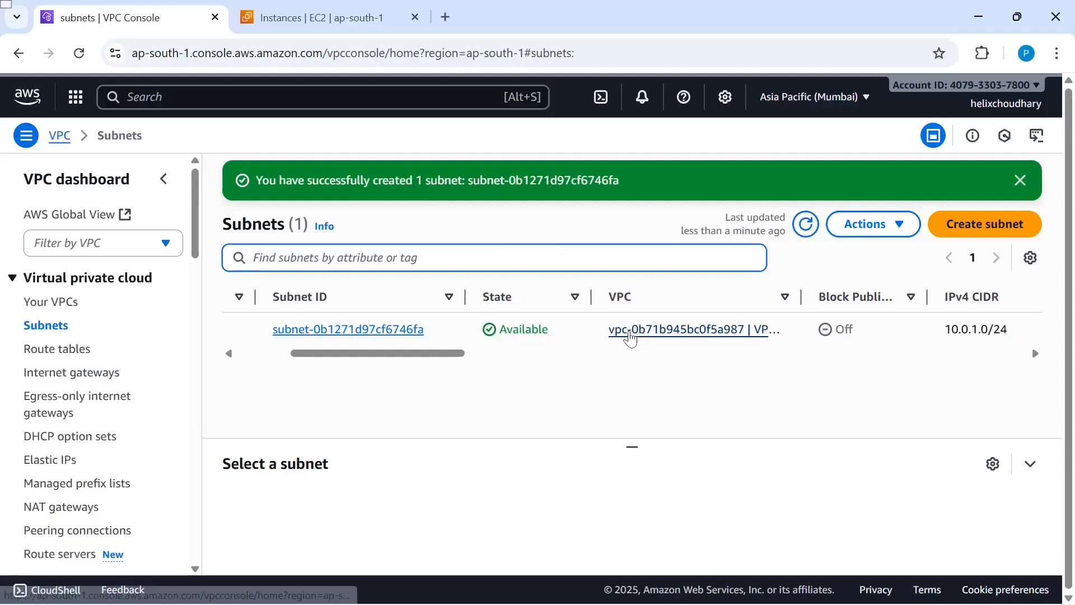
click(989, 224)
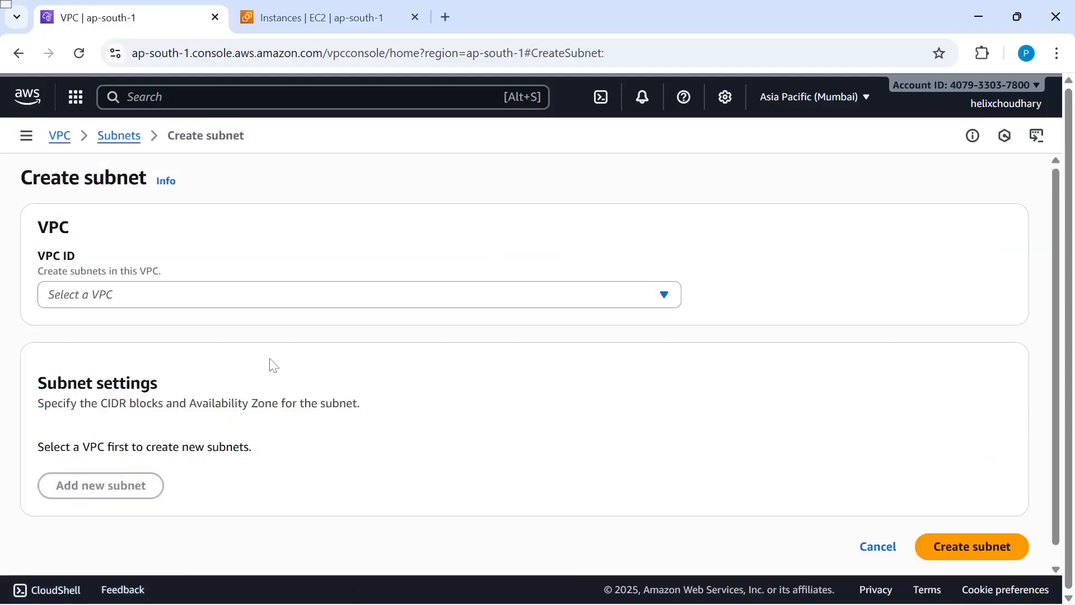
click(161, 303)
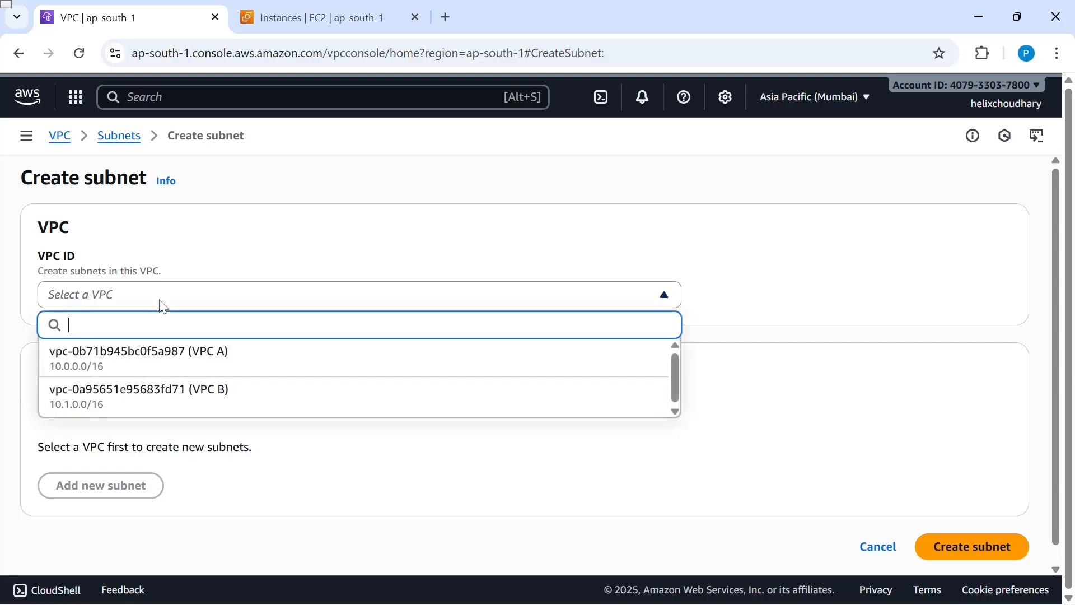
click(200, 364)
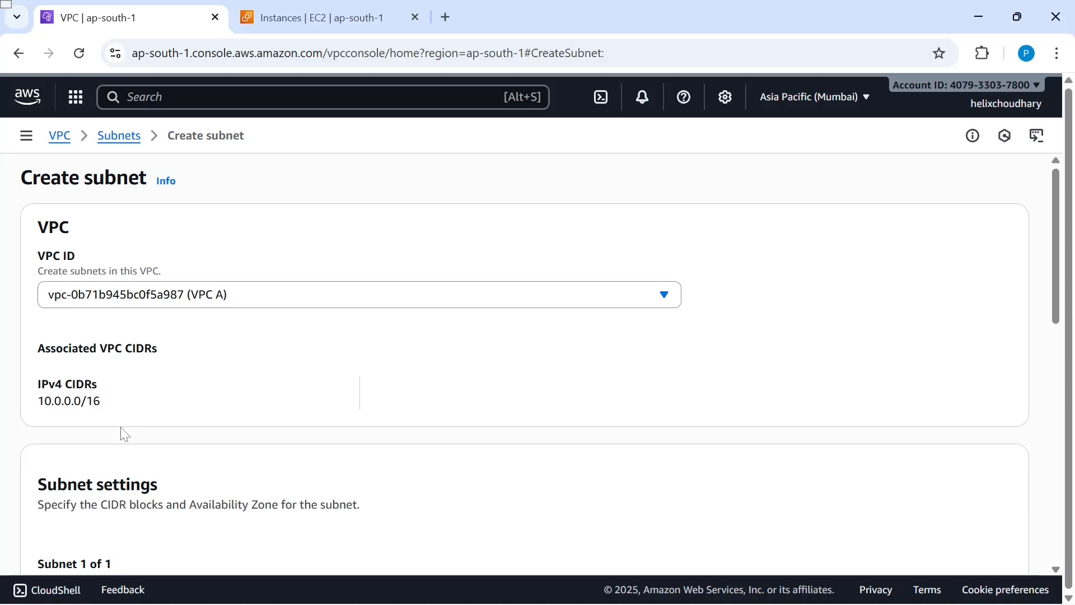
scroll(238, 447, down, 3)
click(168, 451)
key(alt+Tab)
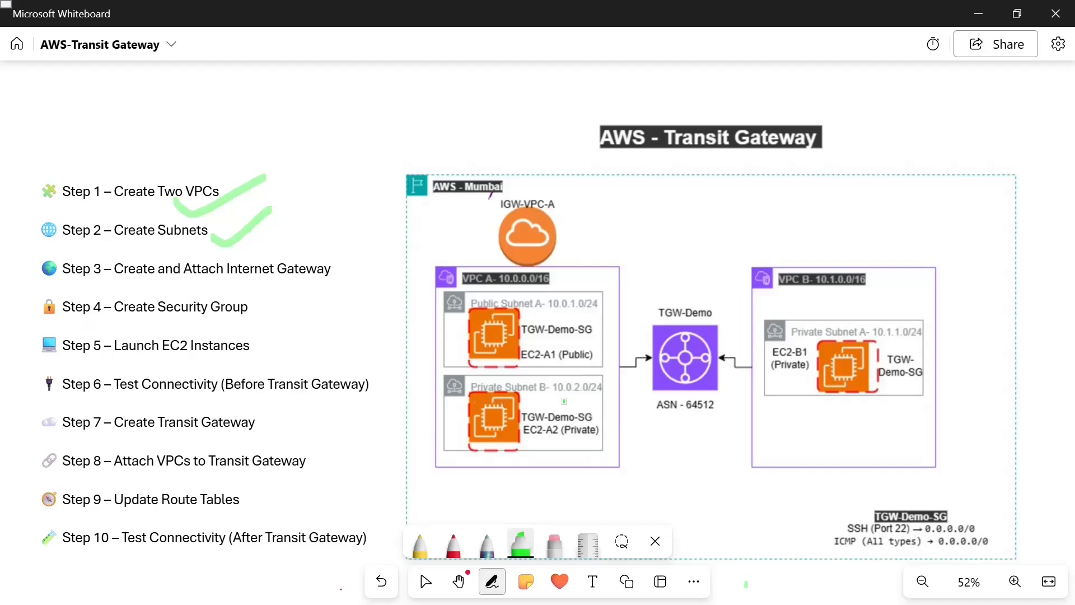
key(alt+Tab)
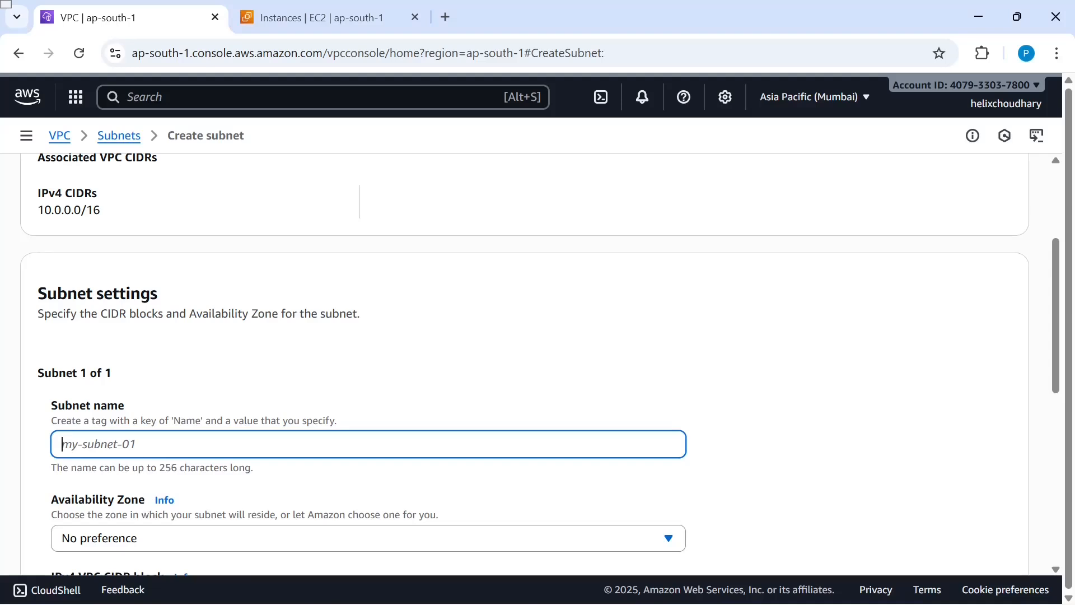
text(Private Subnet)
scroll(120, 142, up, 2)
click(119, 136)
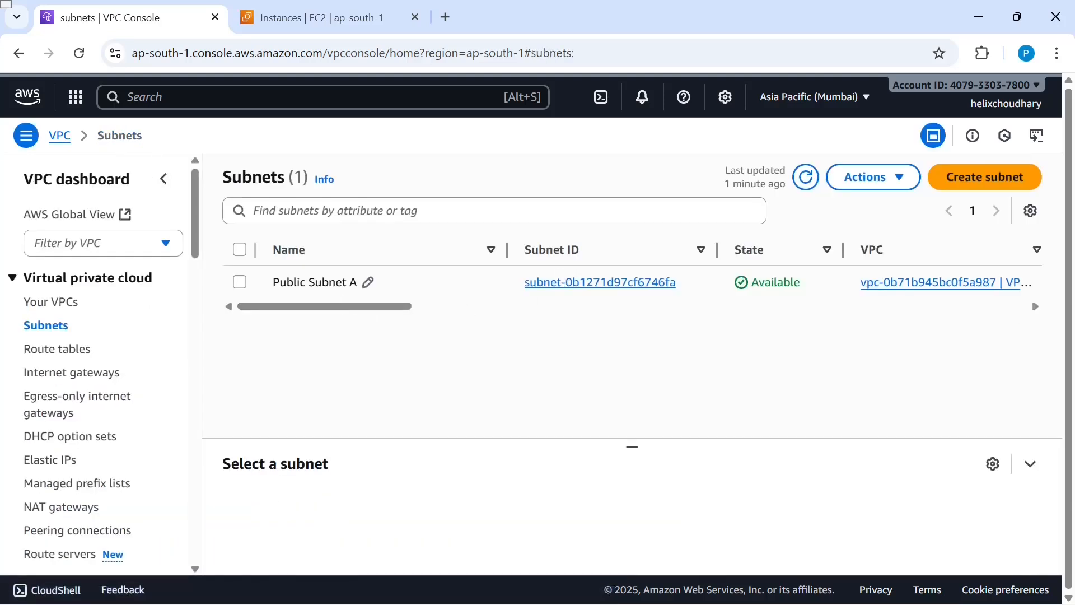
- Start a new subnet in VPC A and name it Private Subnet A
click(965, 188)
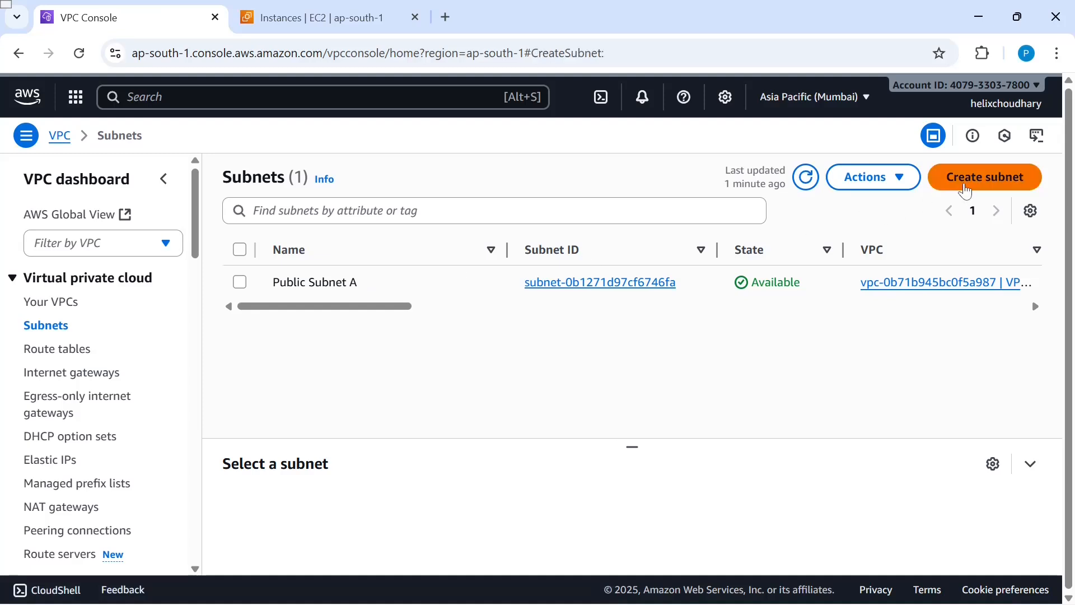
click(216, 305)
click(215, 358)
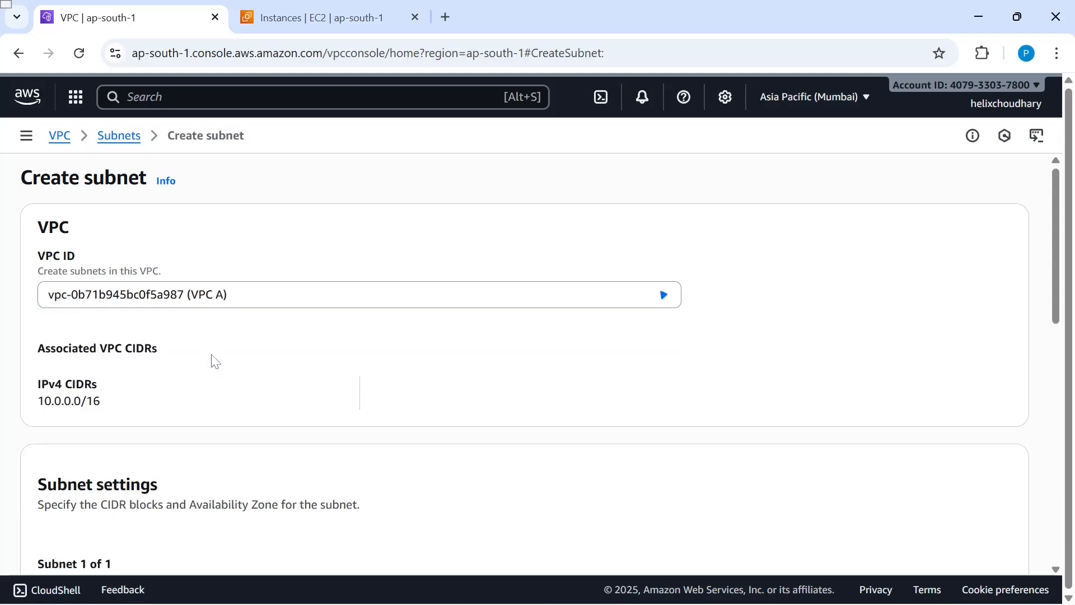
scroll(308, 414, down, 6)
click(235, 298)
text(Private Subnet A)
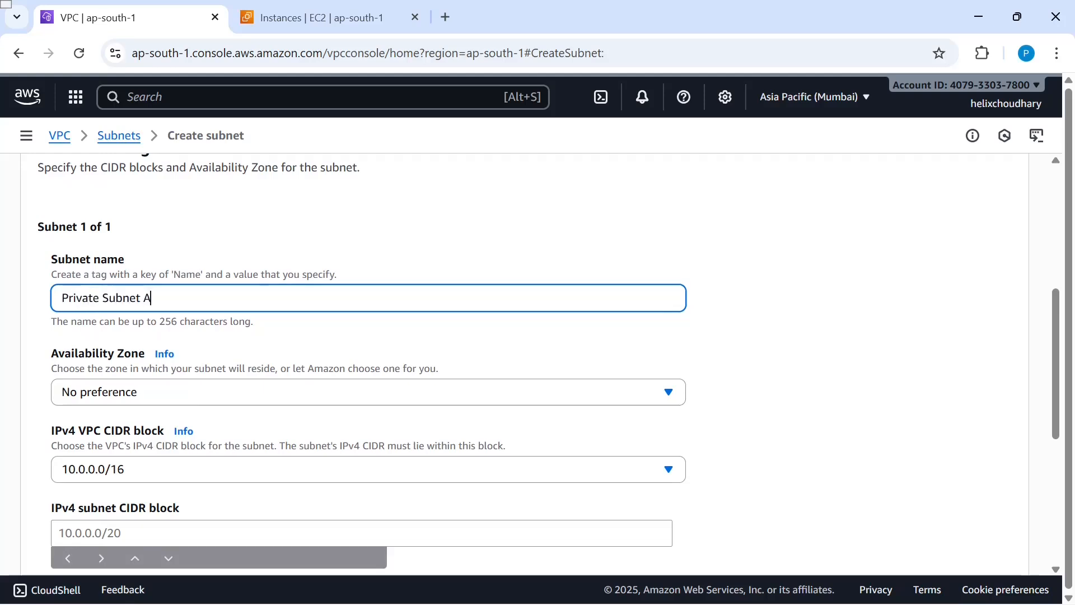
- Set the IPv4 subnet CIDR block of Private Subnet A to 10.0.2.0/24, consulting the network diagram on the whiteboard
scroll(538, 364, down, 4)
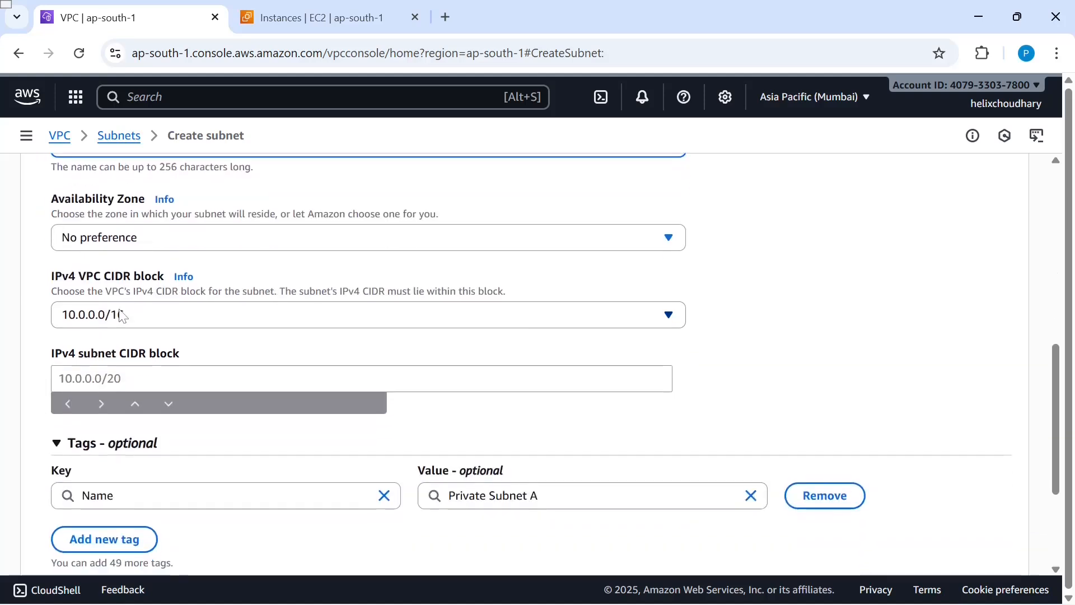
click(336, 323)
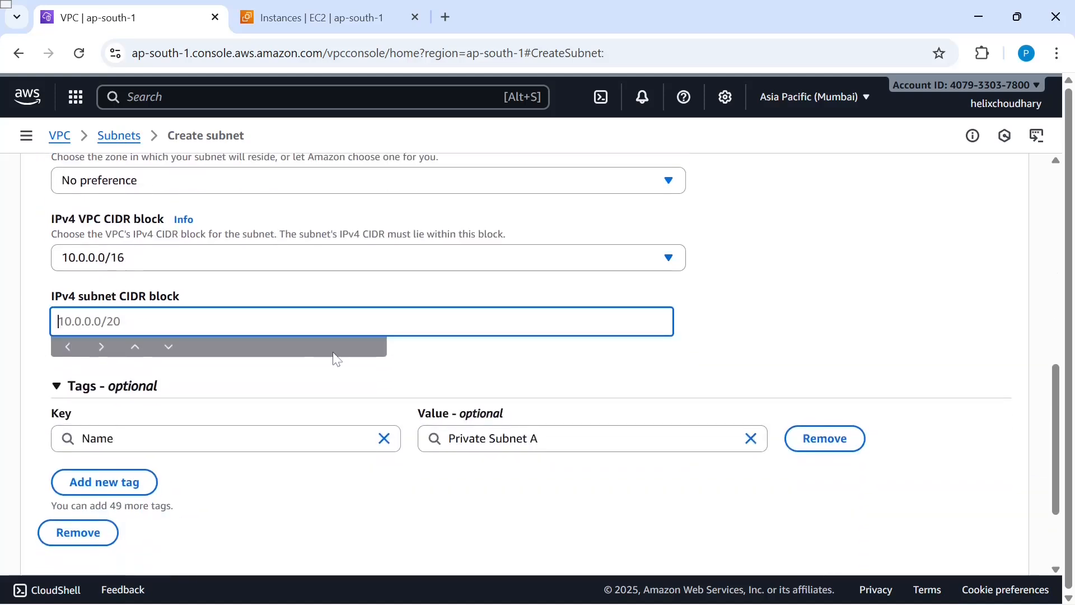
key(alt+Tab)
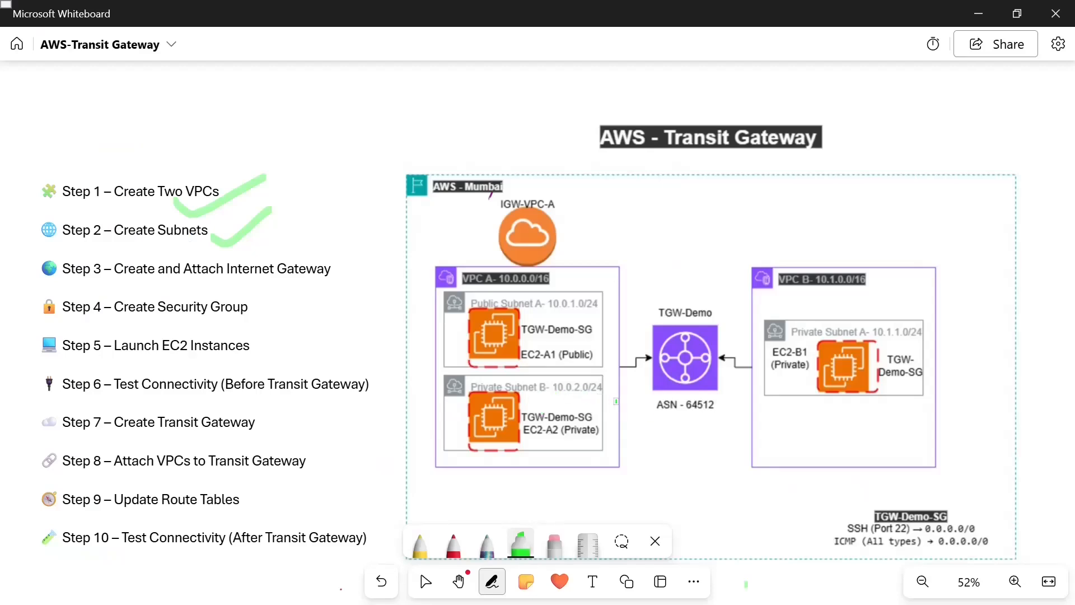
key(alt+Tab)
text(1)
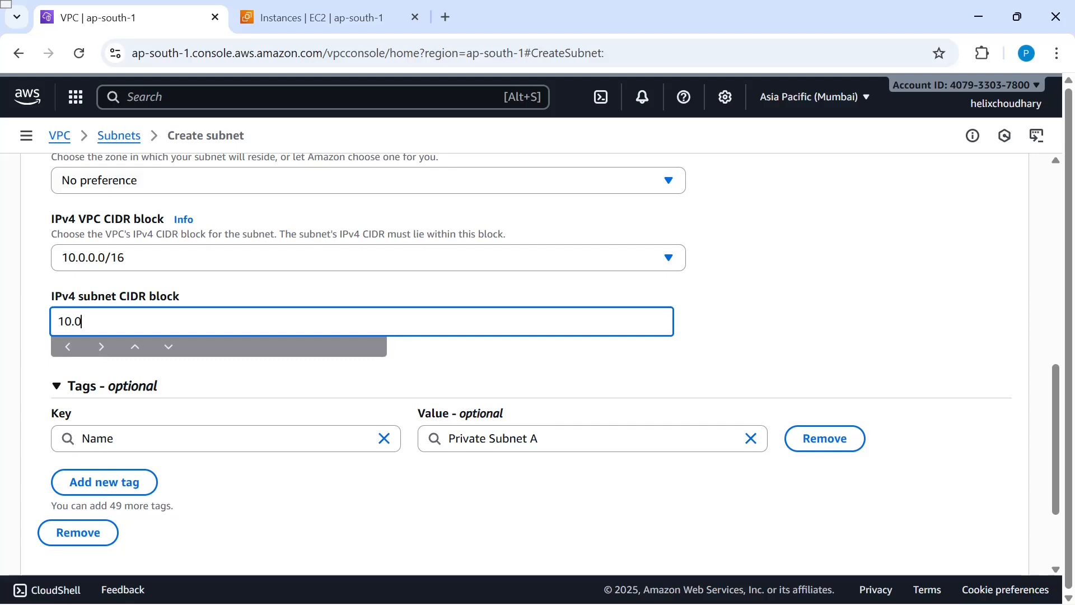
text(0.0.2.0)
key(alt+Tab)
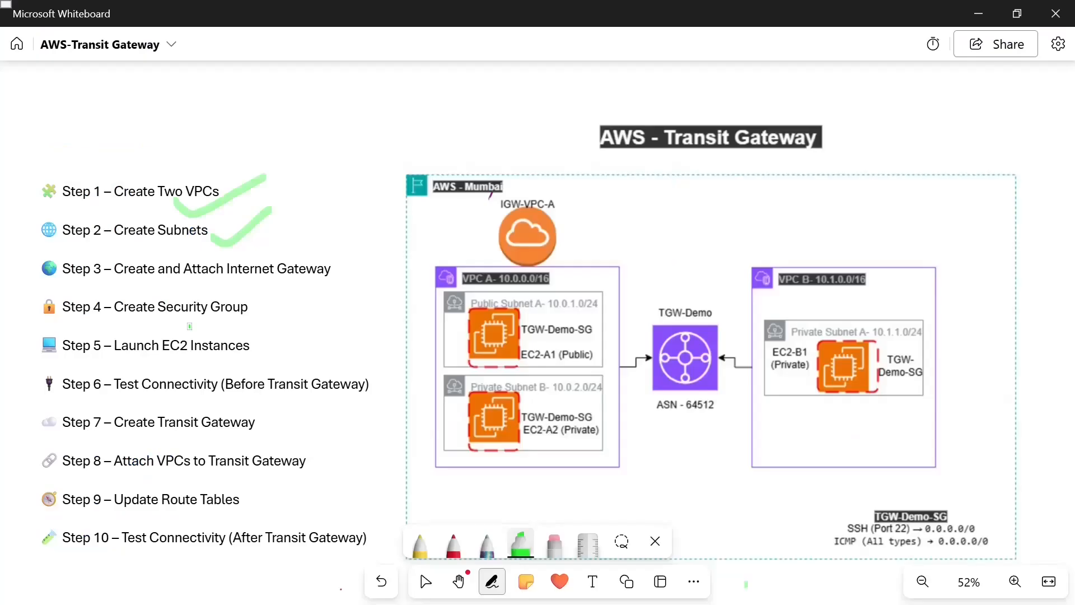
key(alt+Tab)
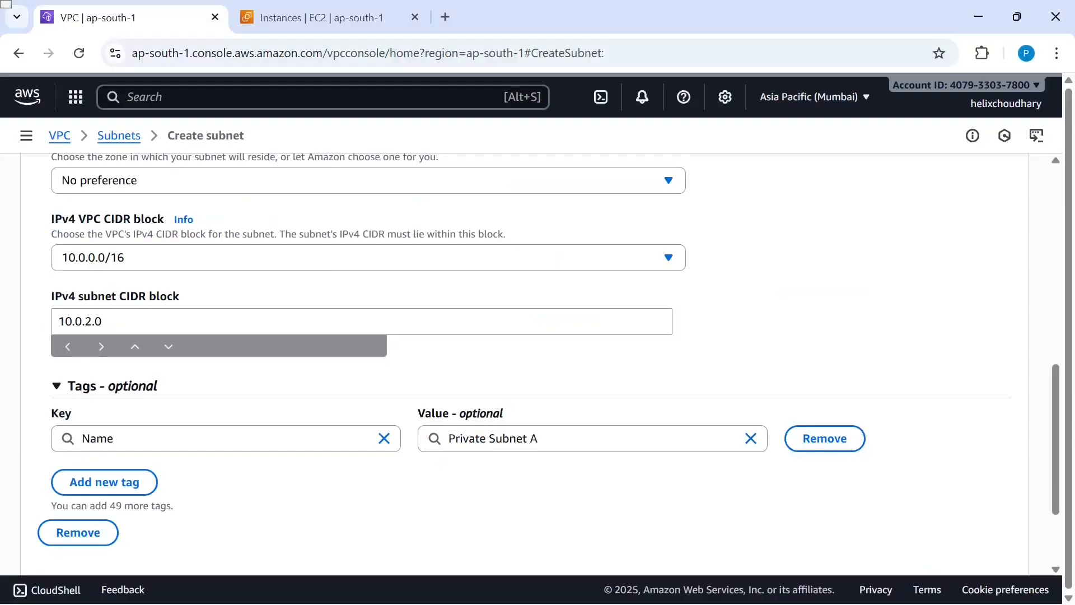
text(/24)
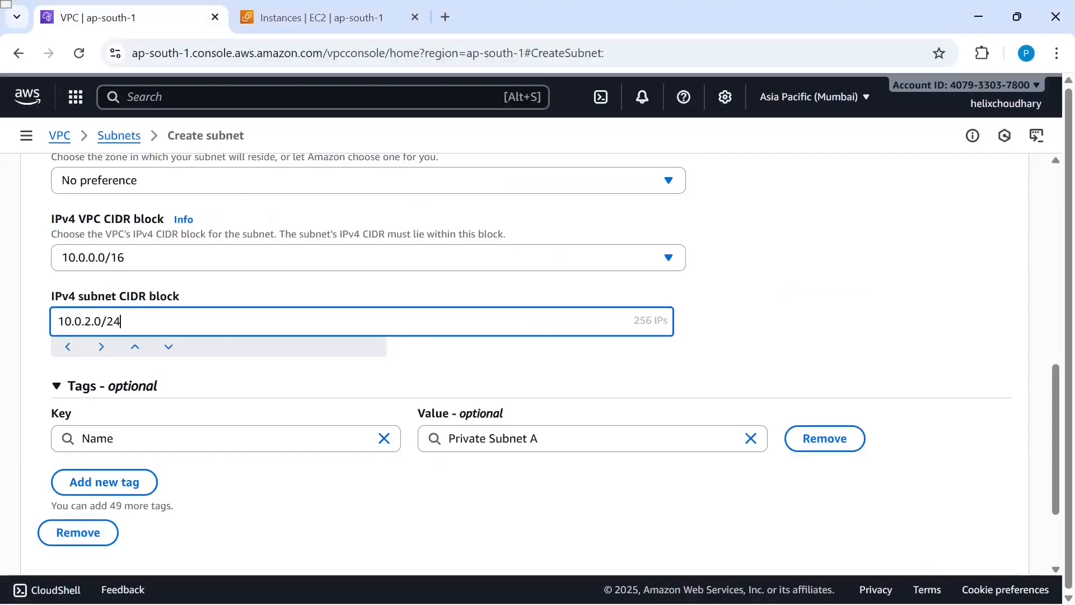
- Create Private Subnet A and remove the subnet ID filter from the subnet list
scroll(564, 420, down, 3)
click(990, 539)
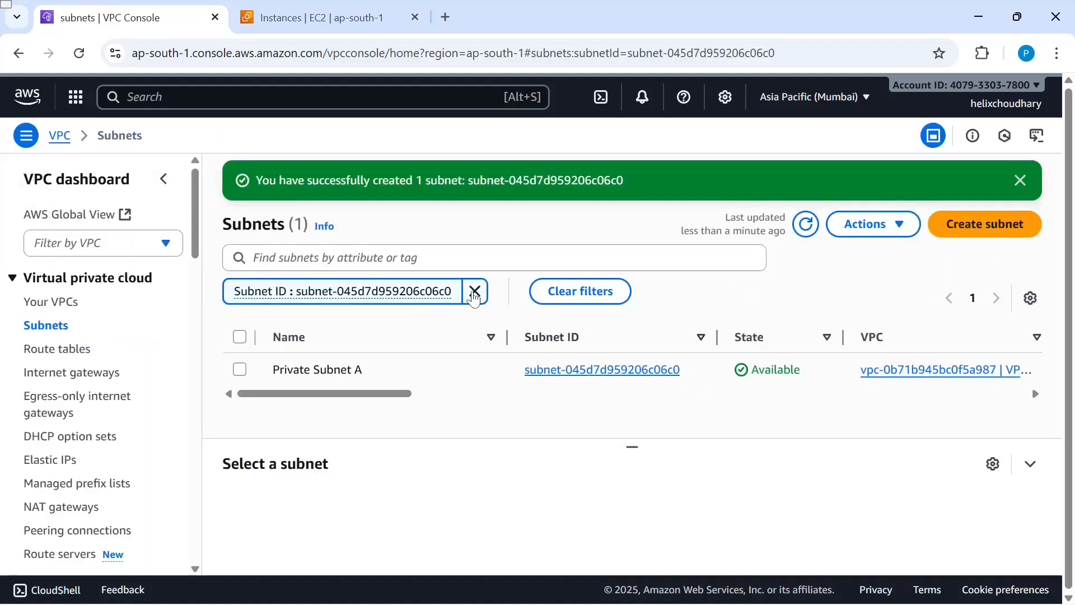
click(474, 292)
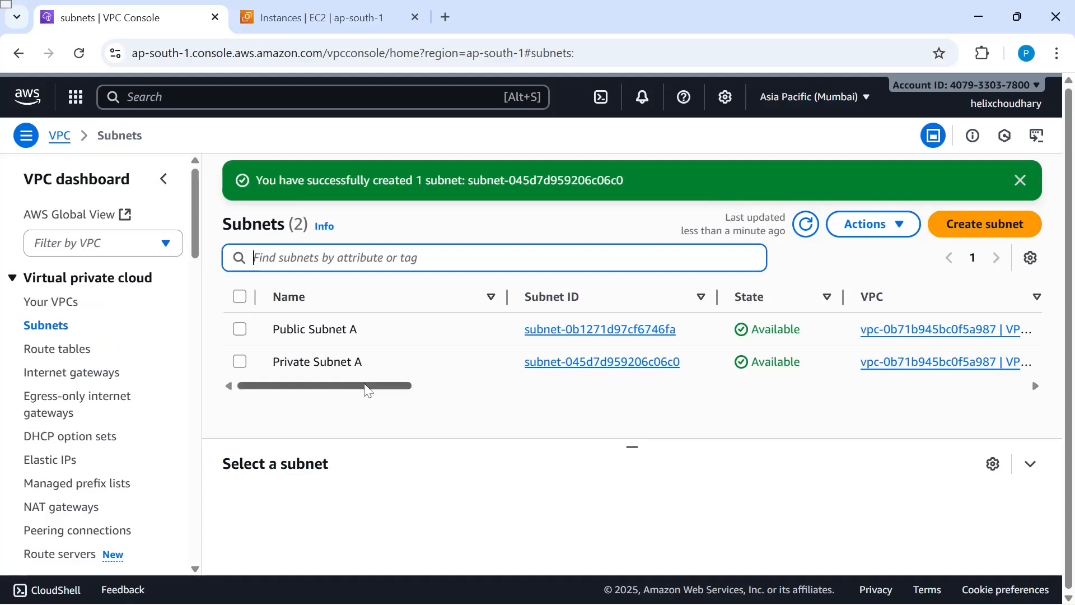
- Check the whiteboard diagram, start a new subnet in VPC B and name it Private Subnet B
key(alt+Tab)
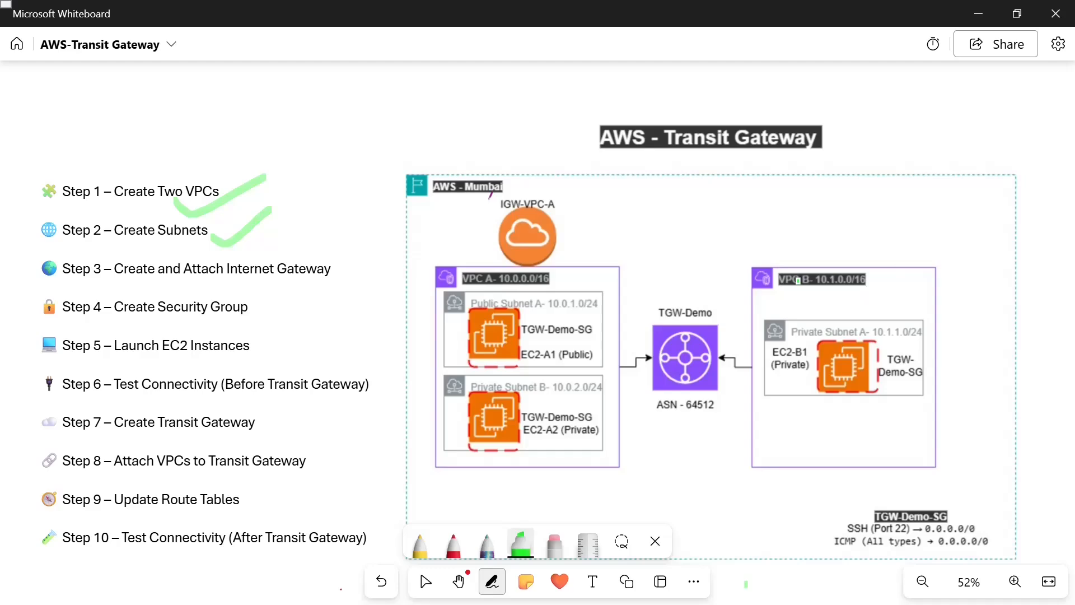
key(alt+Tab)
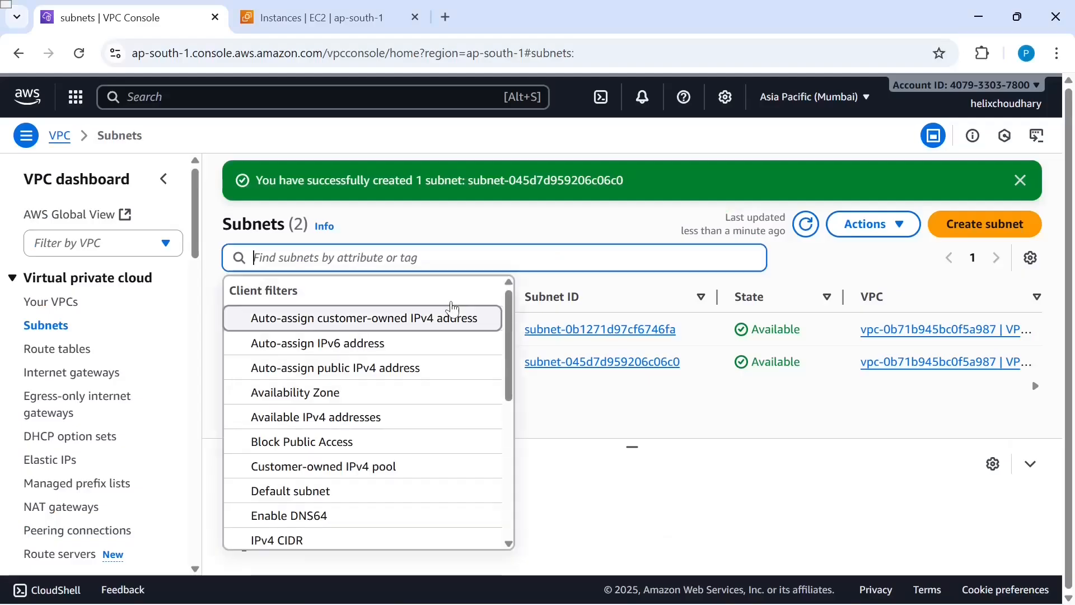
click(955, 248)
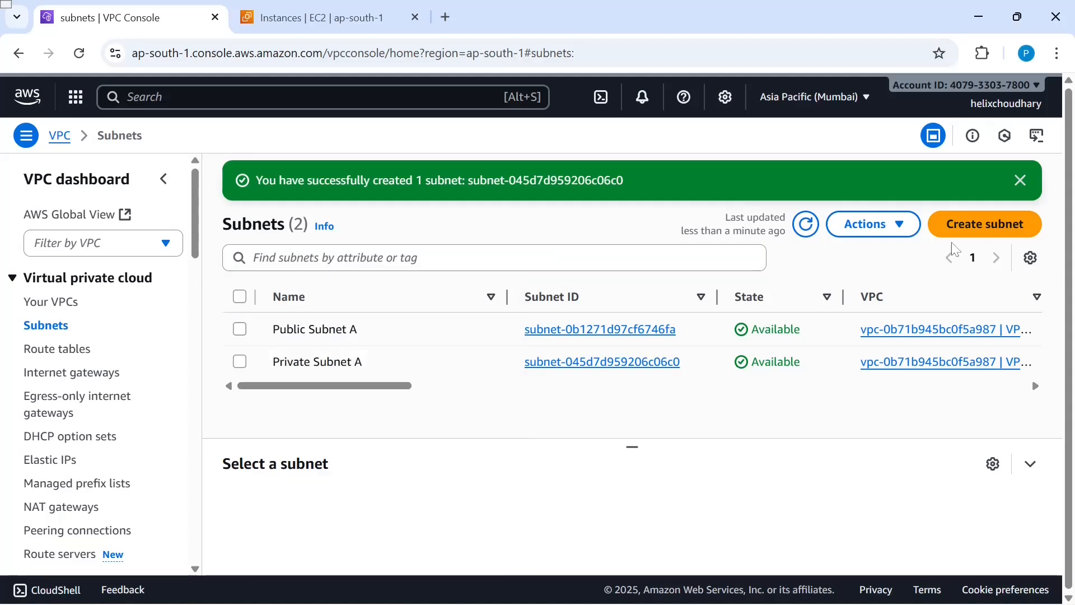
click(975, 227)
click(242, 297)
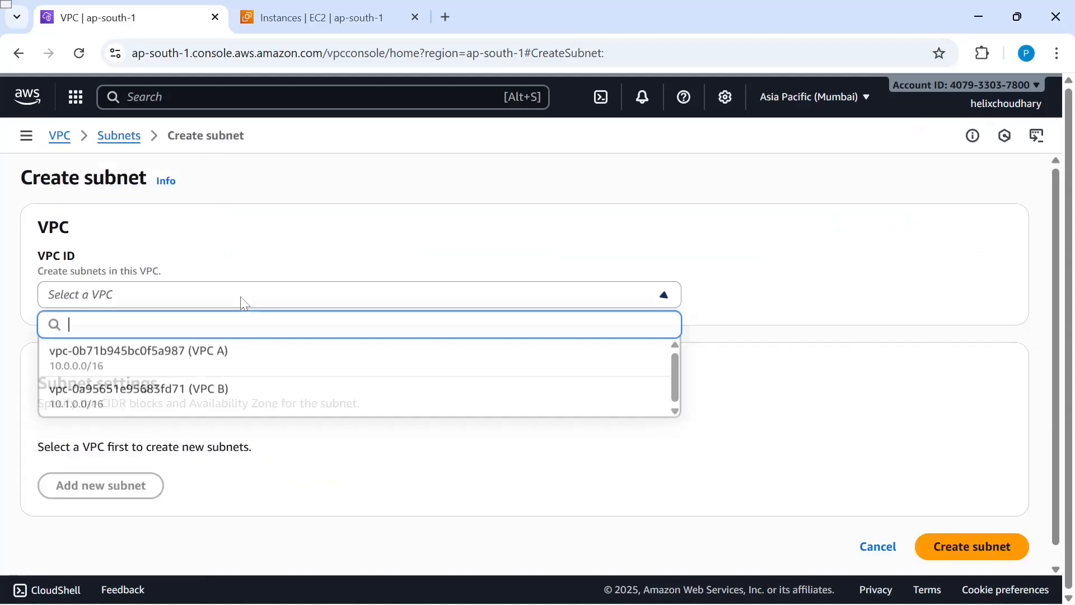
click(211, 402)
scroll(335, 445, down, 5)
click(335, 383)
text(Private )
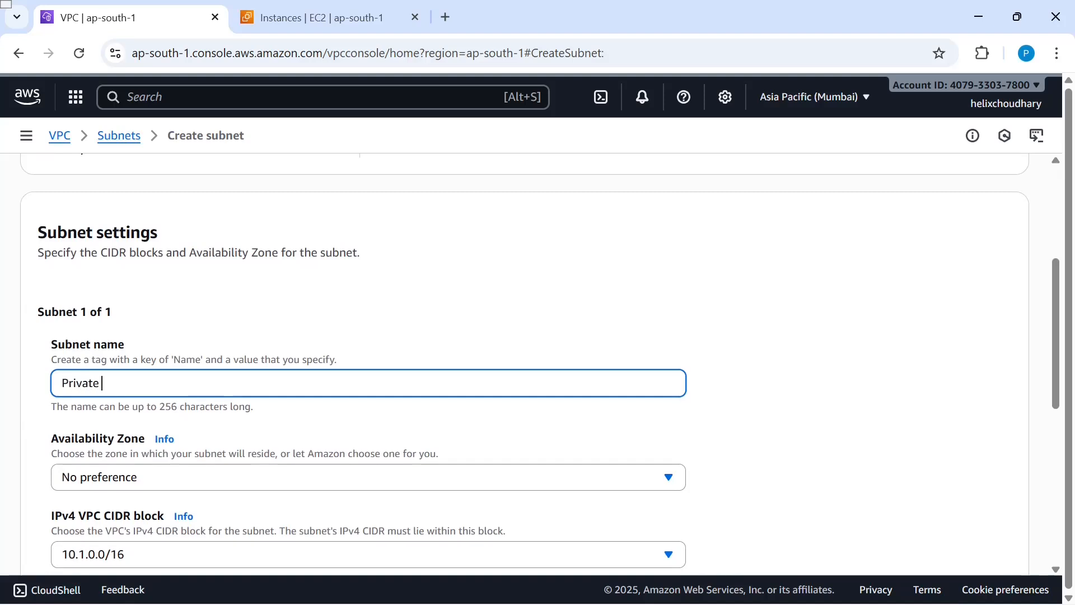
text(Subnet)
key(alt+Tab)
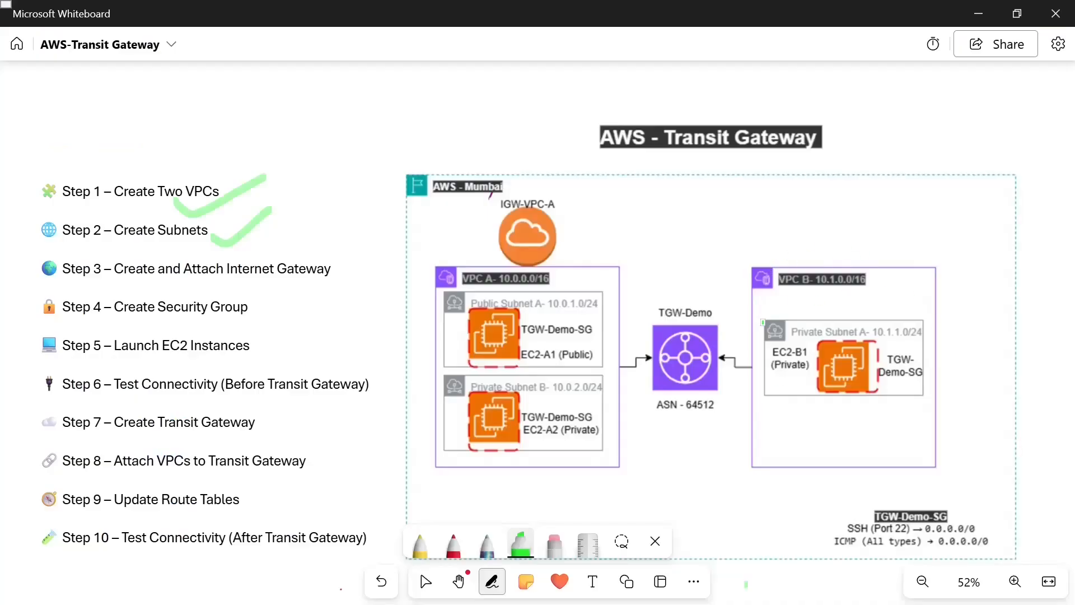
key(alt+Tab)
- Set the IPv4 subnet CIDR block of Private Subnet B to 10.1.1.0/24 and compare it with the whiteboard diagram
scroll(321, 411, down, 3)
click(476, 460)
key(alt+Tab)
key(alt+Tab)
text(1)
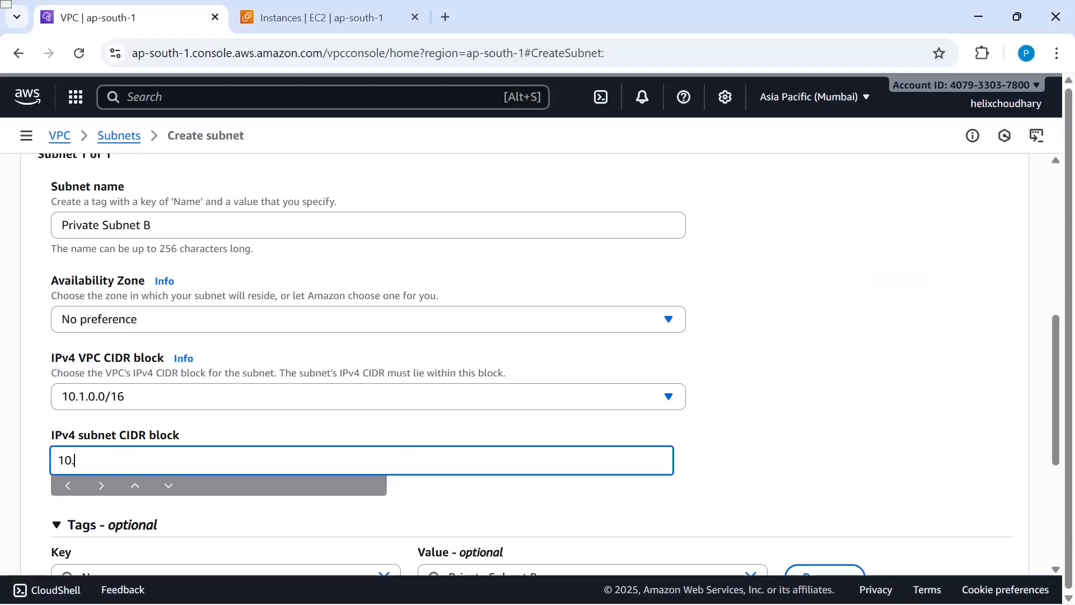
text(0.1.1.0/24)
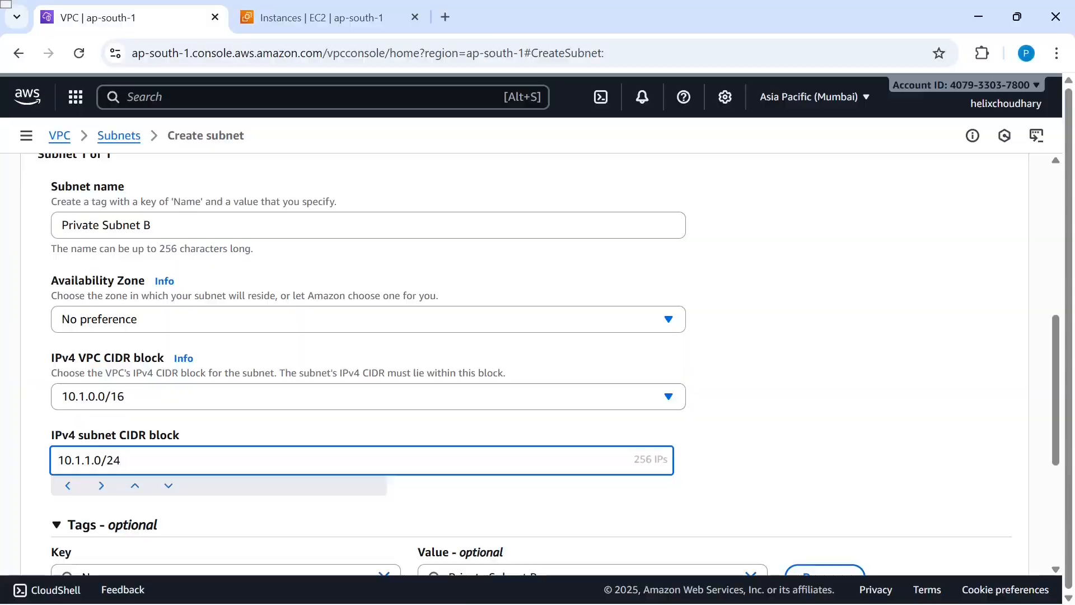
key(alt+Tab)
key(alt+Tab)
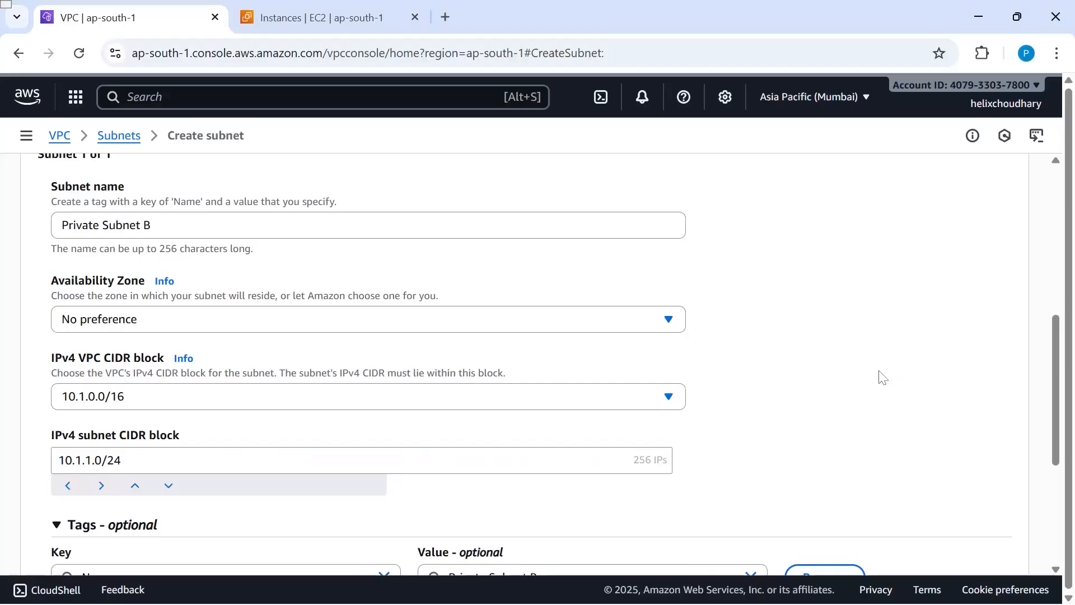
- Create Private Subnet B and remove the subnet ID filter to review the IPv4 CIDRs of all subnets
scroll(411, 439, down, 3)
scroll(616, 468, down, 2)
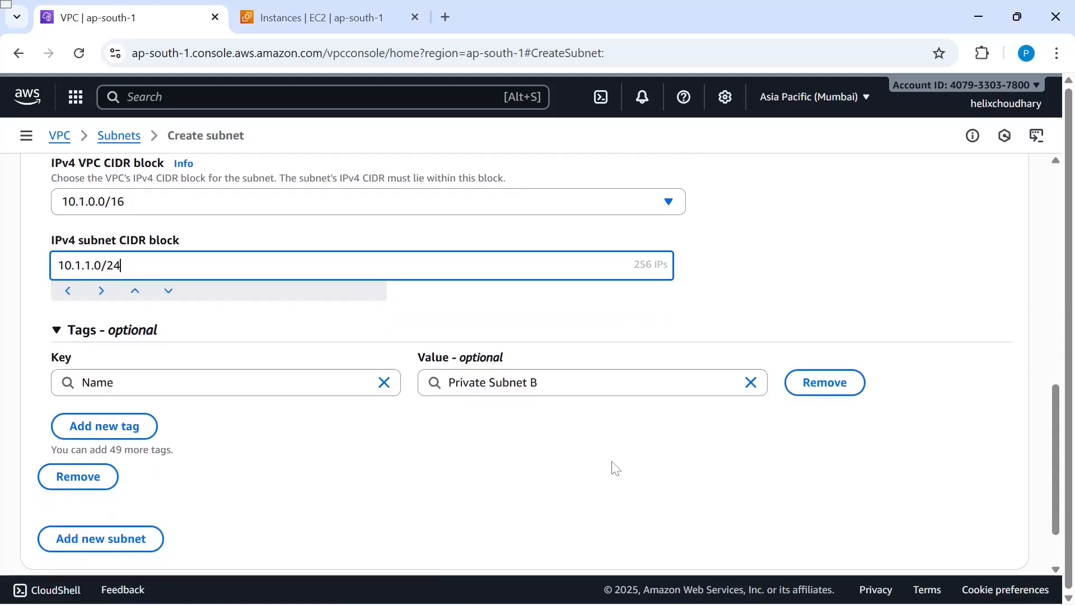
click(951, 539)
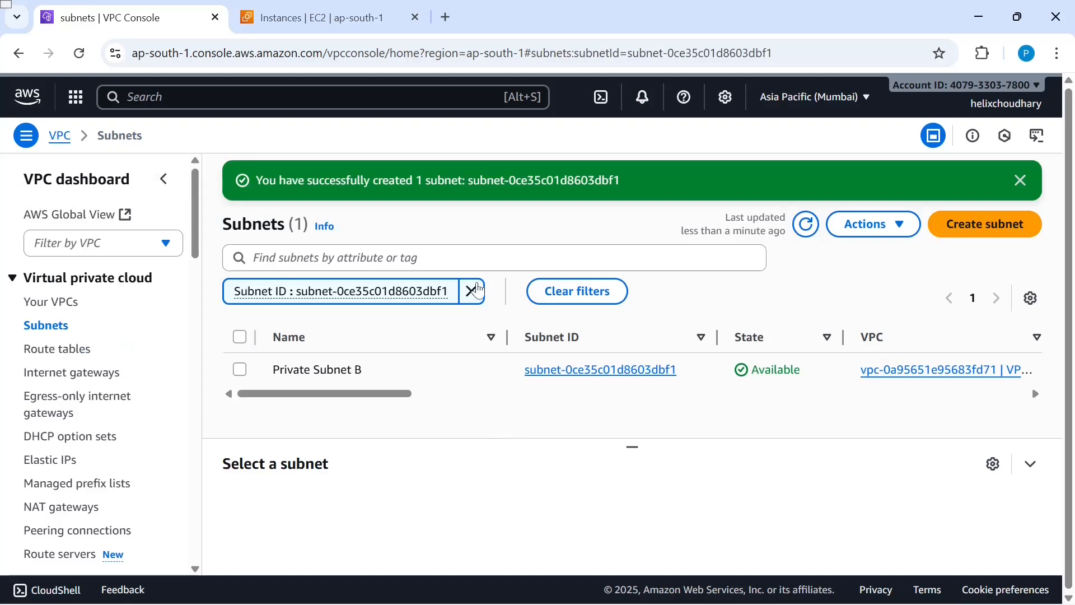
click(472, 291)
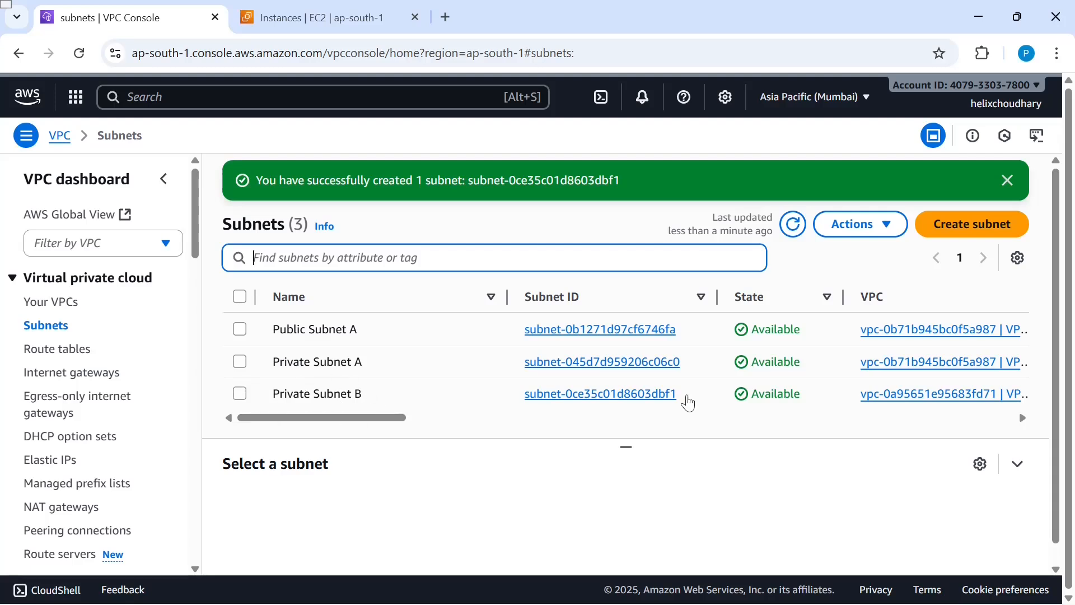
scroll(728, 397, right, 3)
scroll(732, 397, right, 4)
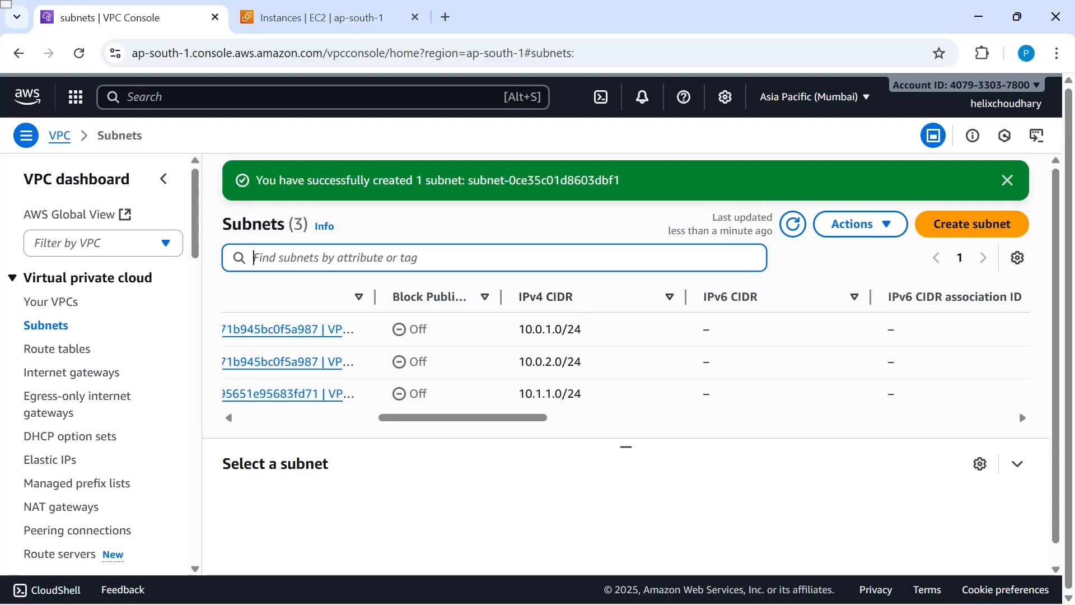
scroll(353, 367, left, 7)
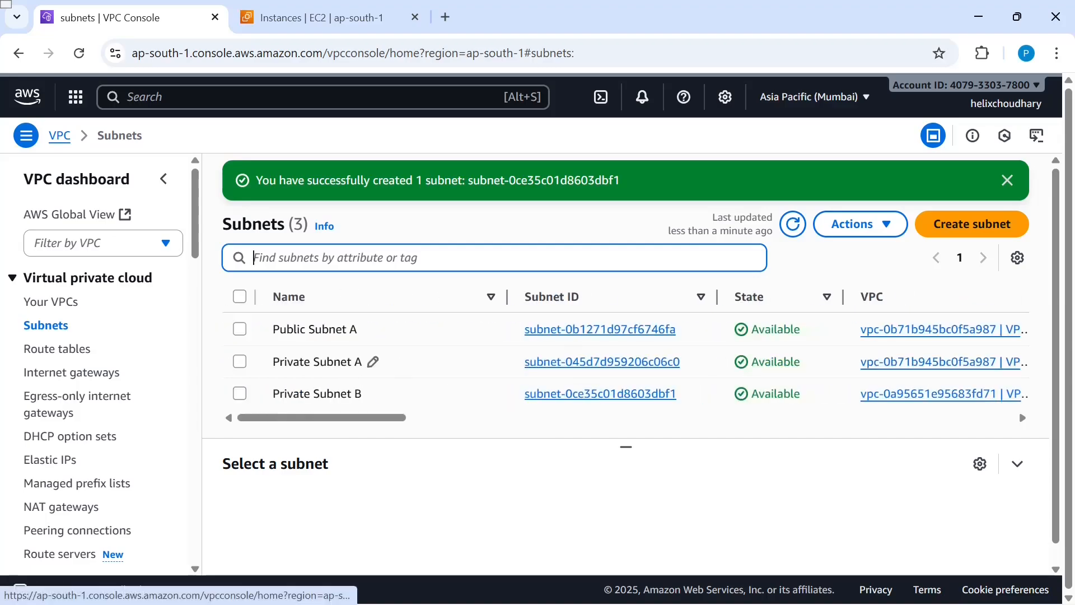
- Switch to Microsoft Whiteboard and draw a green tick beside the IGW-VPC-A internet gateway in the diagram
key(alt+Tab)
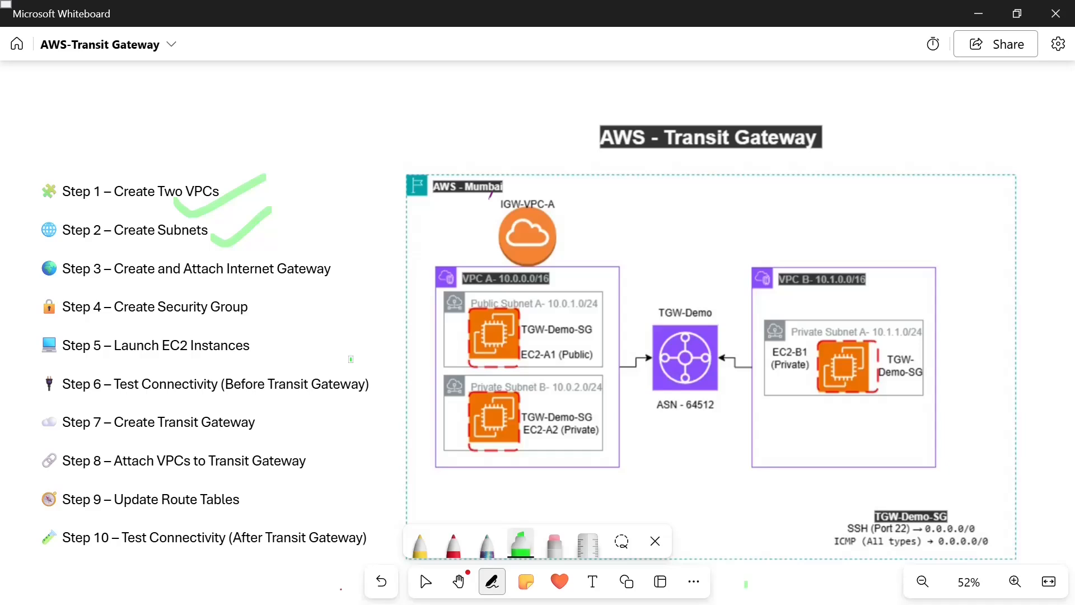
drag(566, 234, 620, 199)
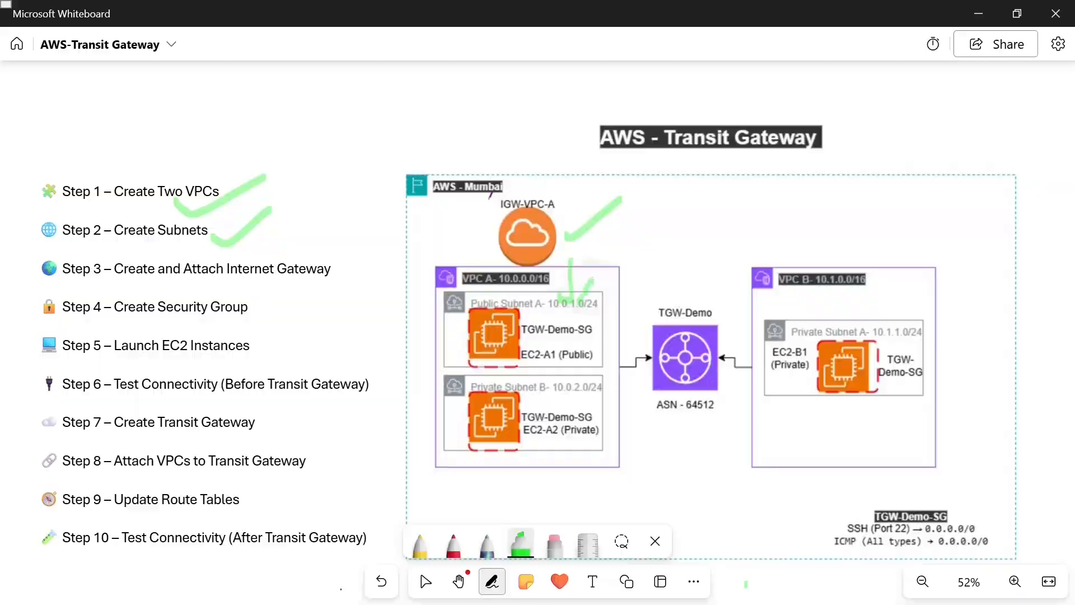
- Switch to the AWS VPC console in the browser and create an internet gateway with the name tag IGW
key(alt+Tab)
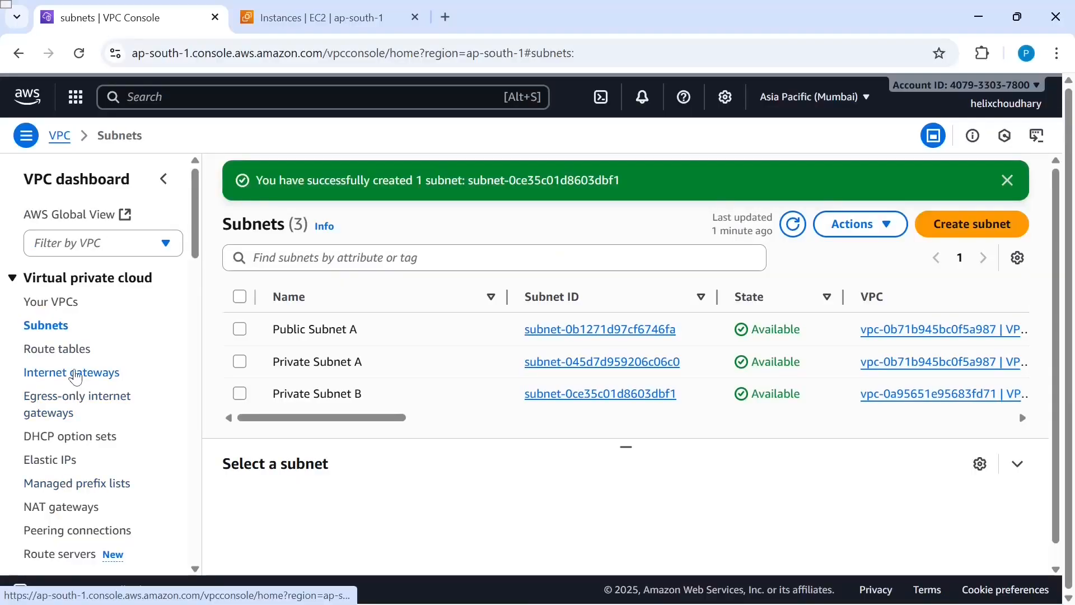
click(75, 377)
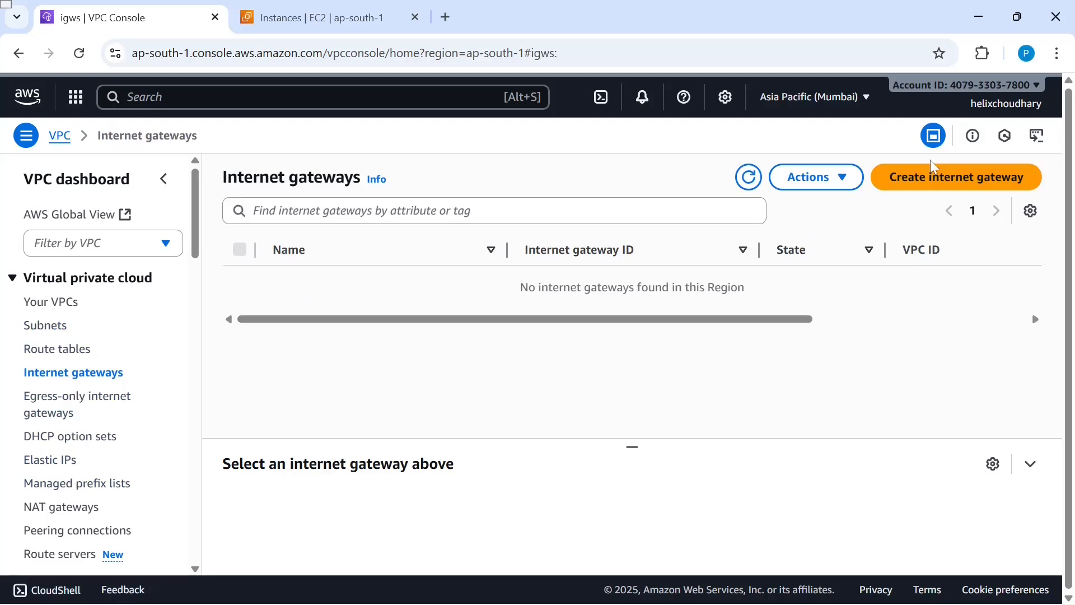
click(924, 180)
click(269, 315)
text(my-internet gateway)
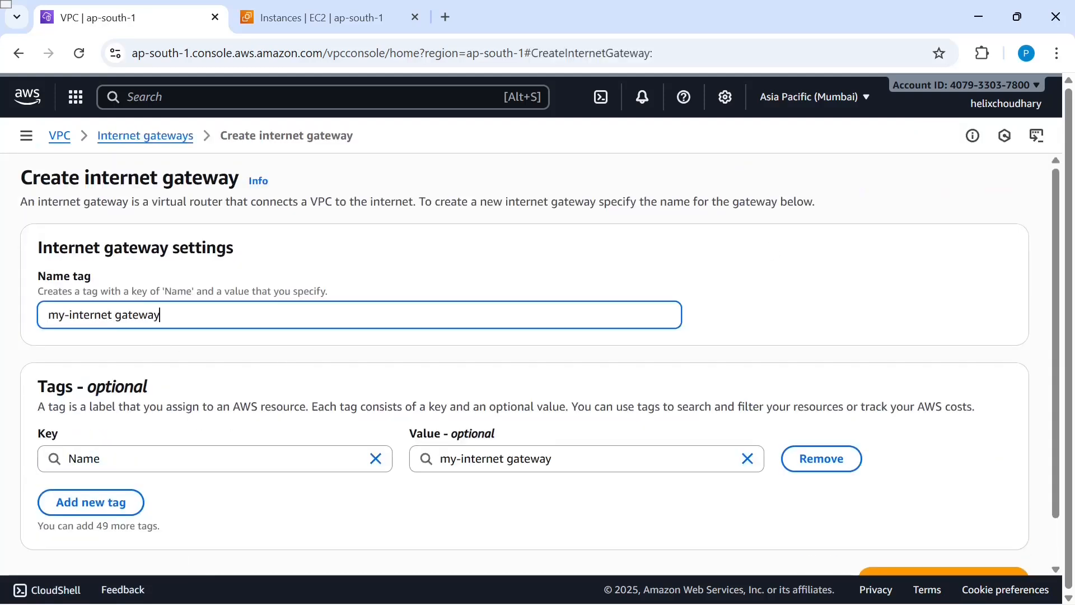
drag(169, 315, 1, 307)
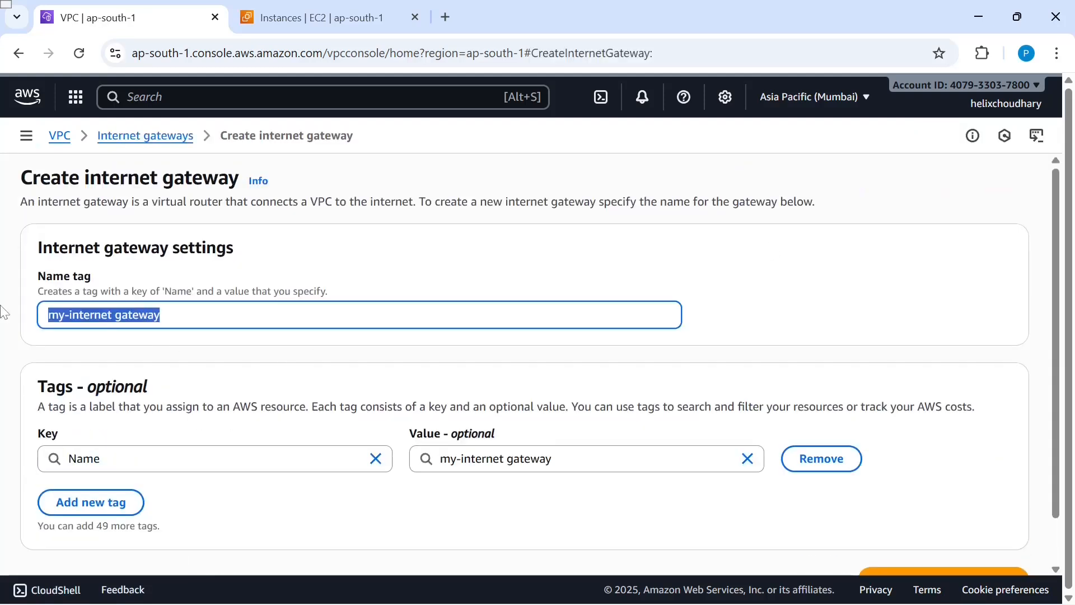
text(IG)
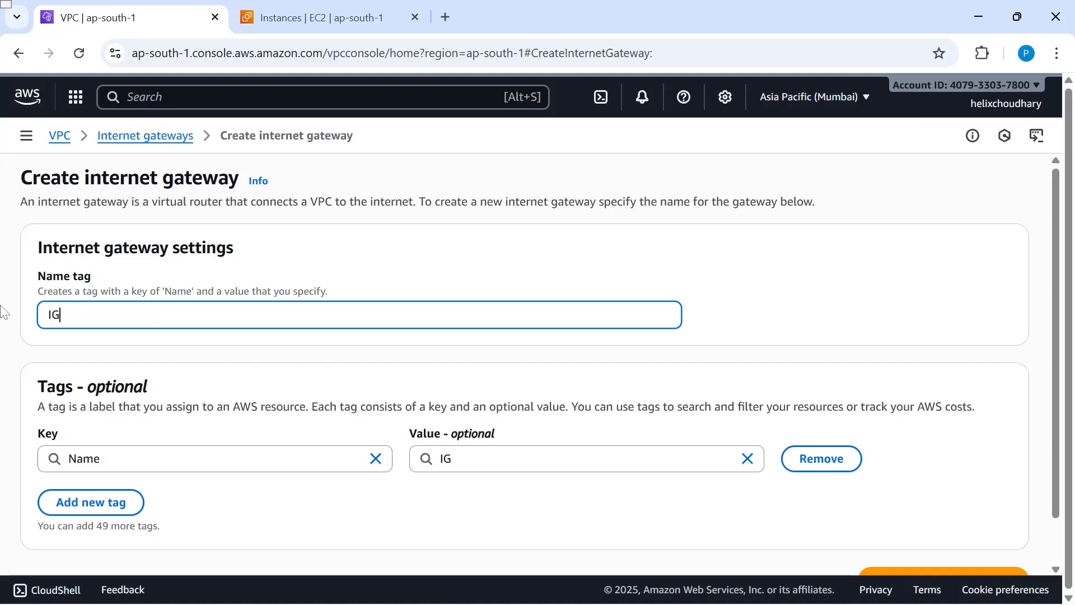
text(W)
key(Return)
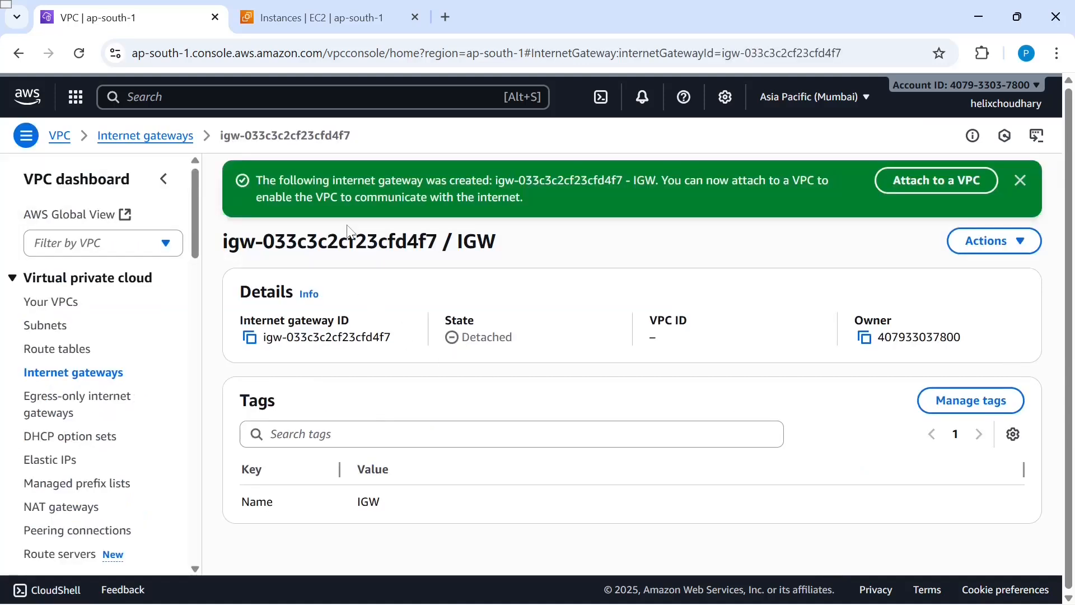
- Check the whiteboard diagram, attach the IGW internet gateway to VPC A and return to the internet gateway list
click(80, 374)
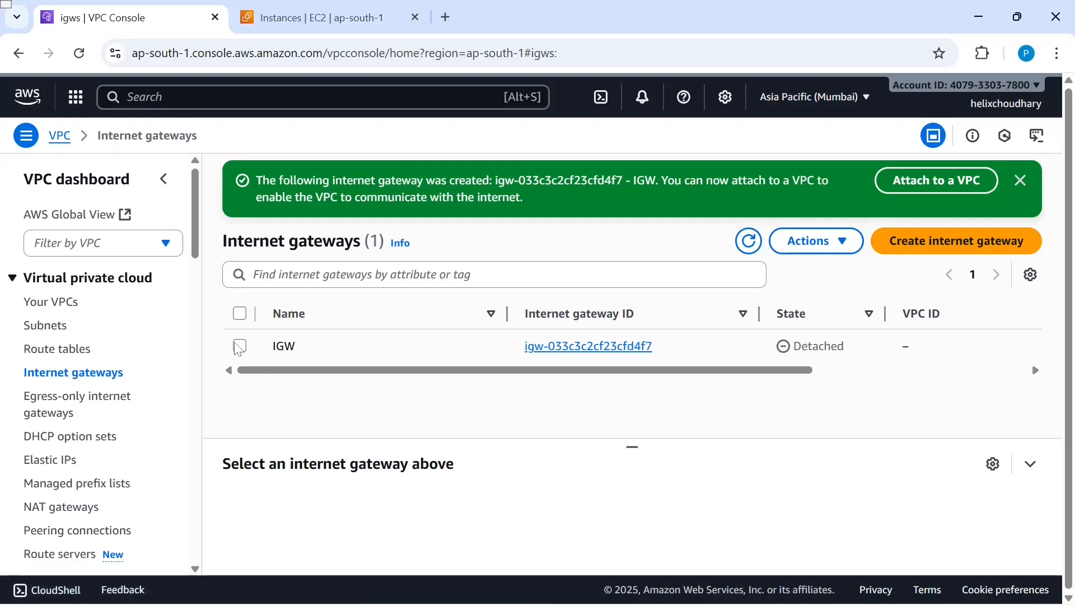
key(alt+Tab)
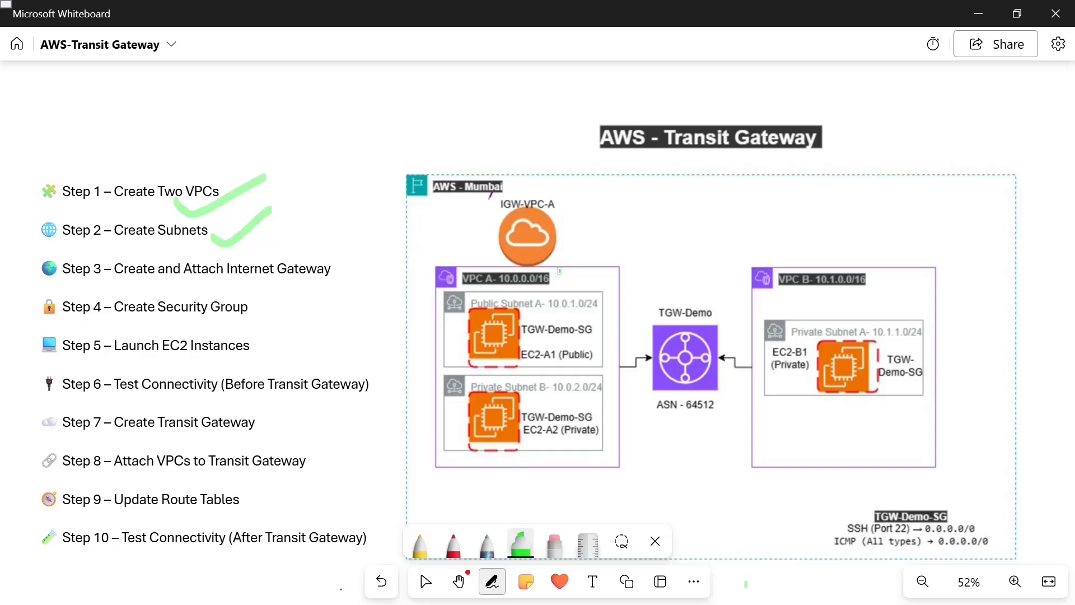
key(alt+Tab)
click(240, 347)
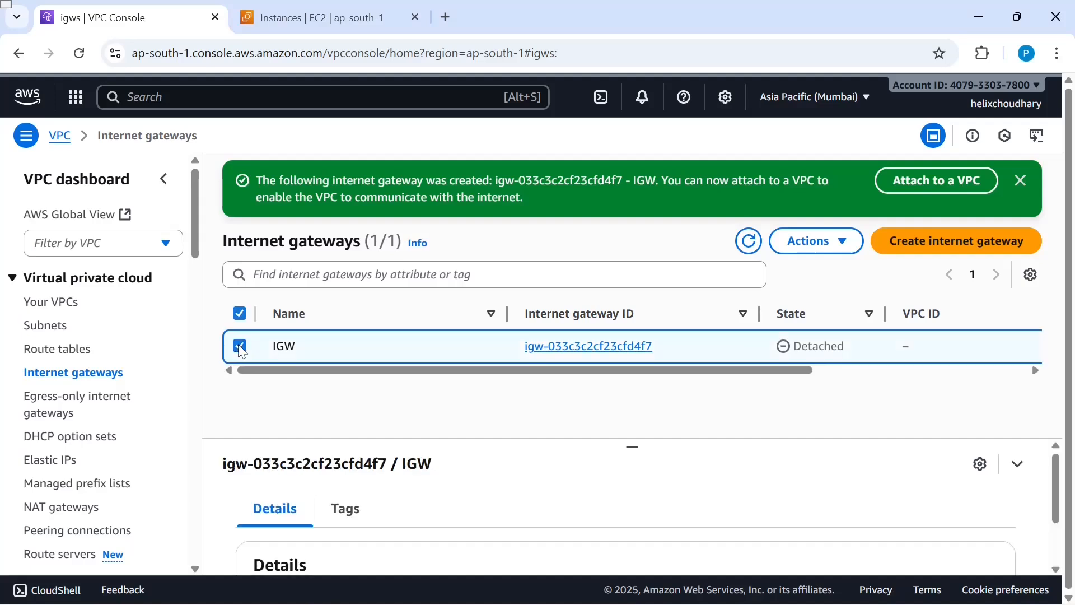
click(846, 246)
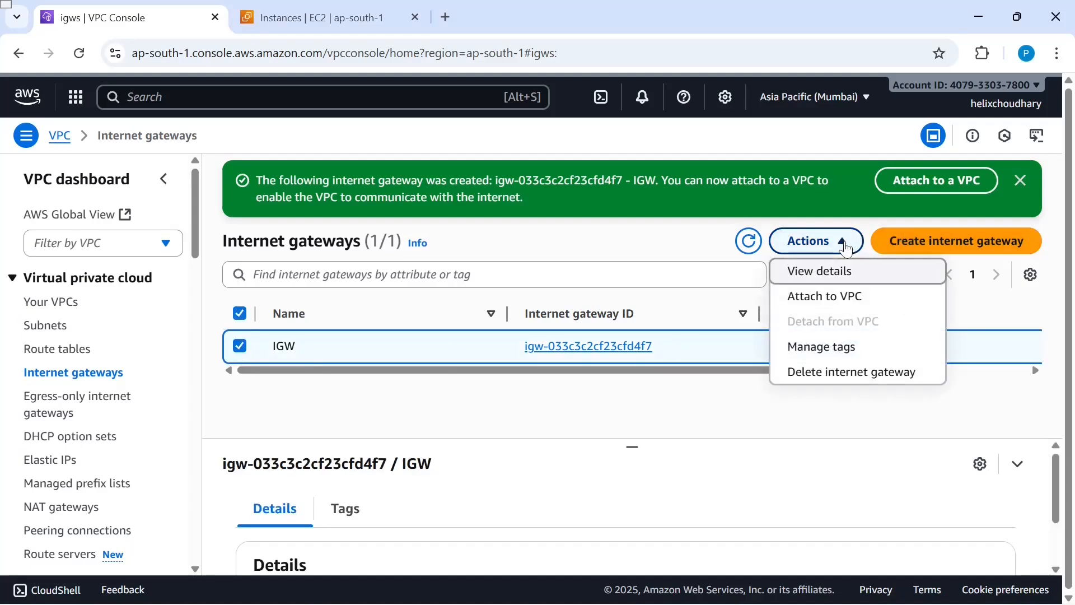
click(851, 295)
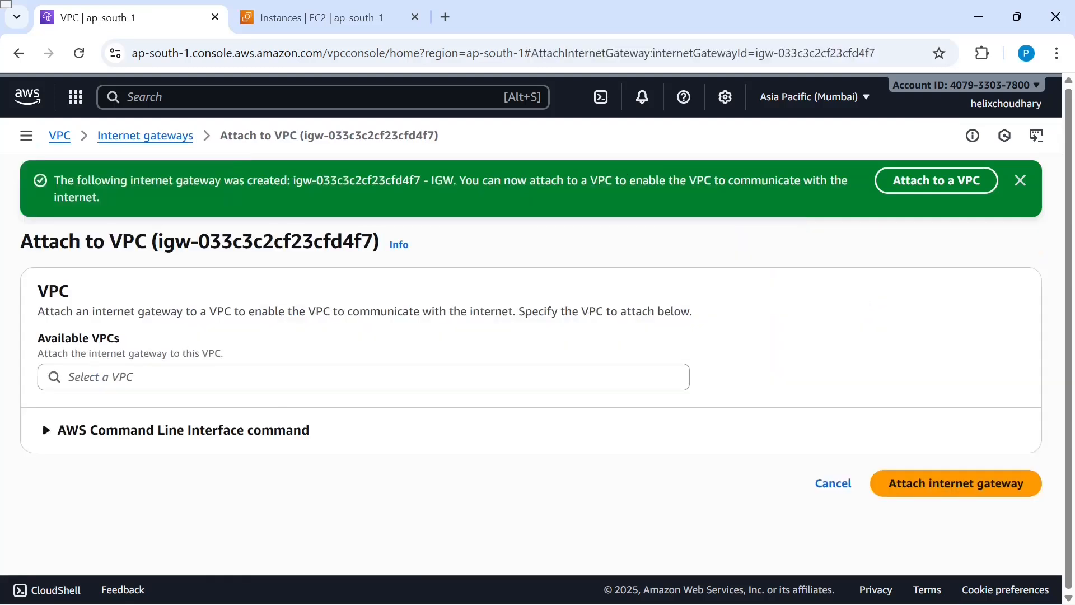
click(224, 377)
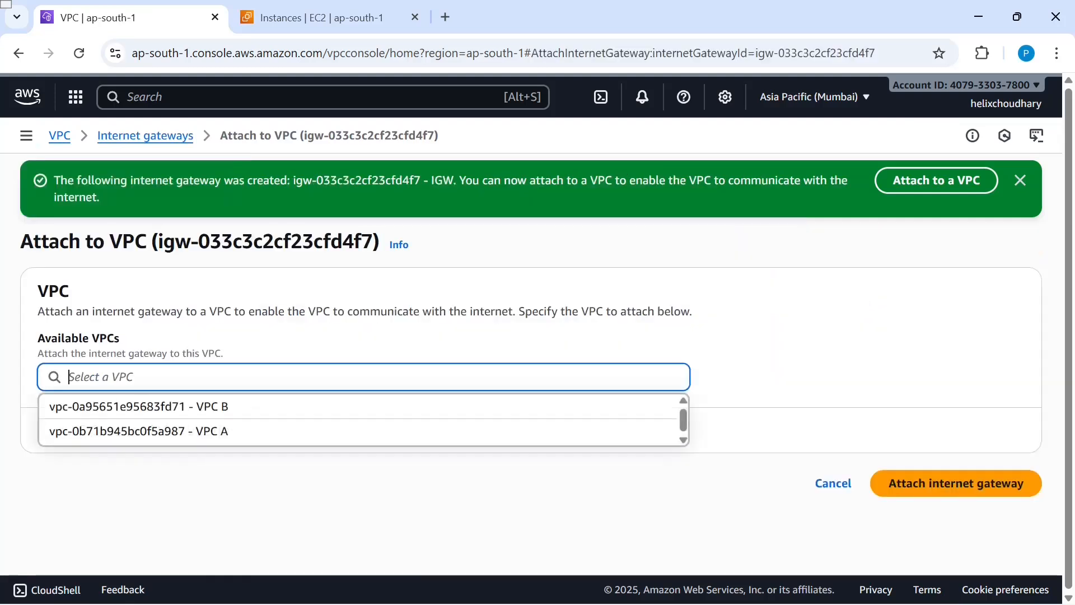
click(230, 440)
click(944, 505)
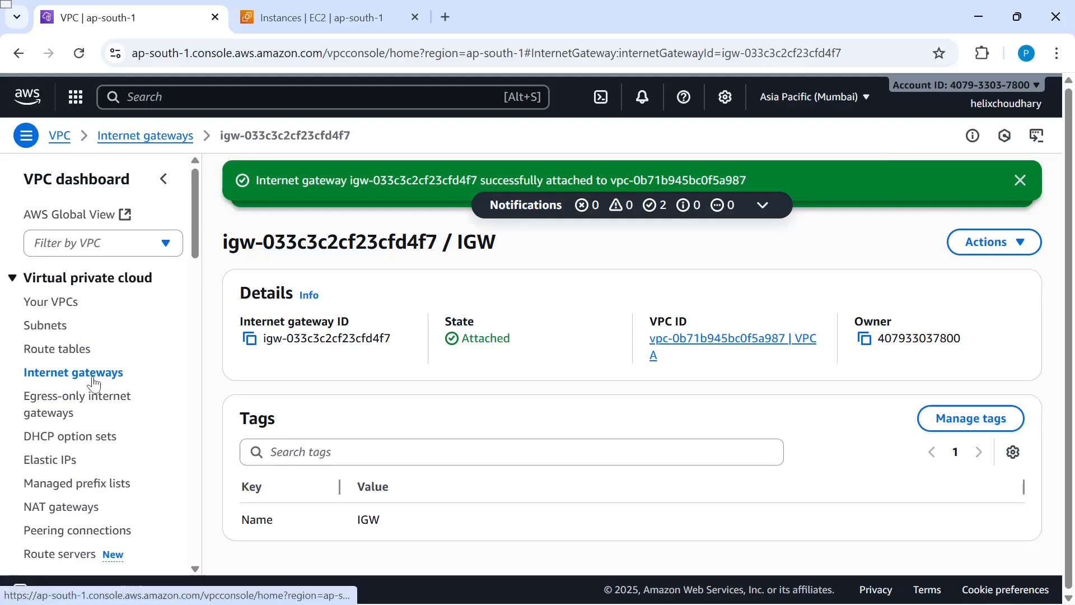
click(94, 382)
- Switch to Microsoft Whiteboard, draw a green tick beside Step 3 – Create and Attach Internet Gateway, and return to the browser
key(alt+Tab)
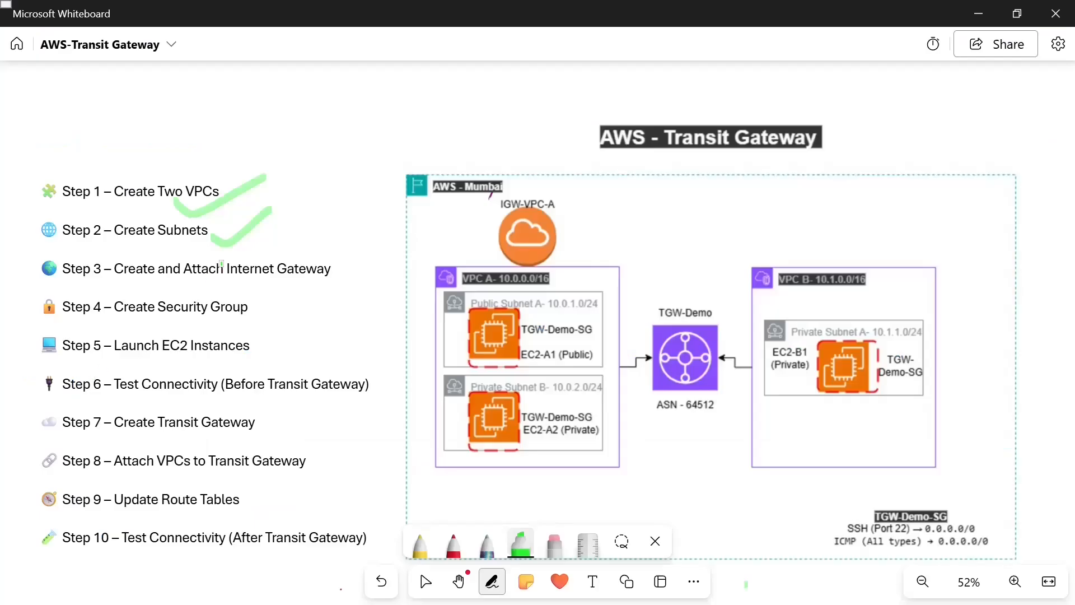
drag(279, 283, 361, 253)
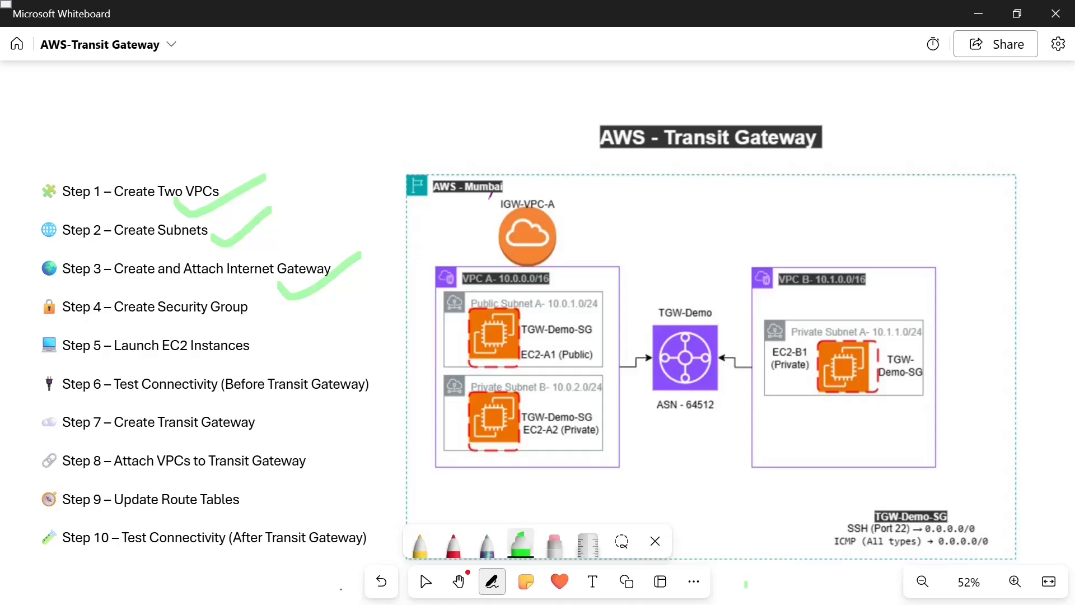
key(alt+Tab)
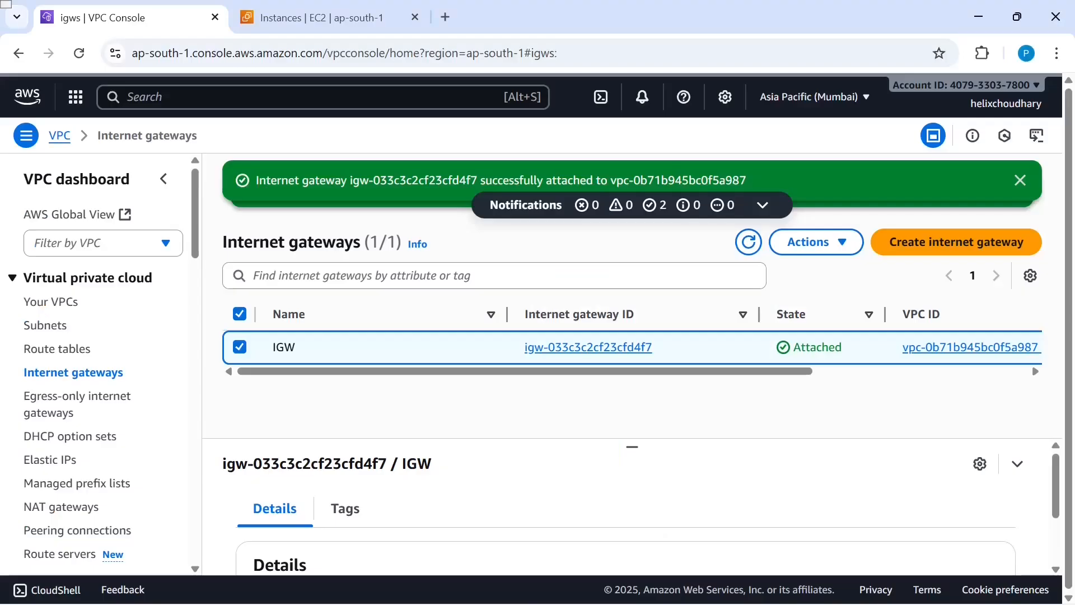
- Create a route table named RT-VPC A in VPC A
click(74, 351)
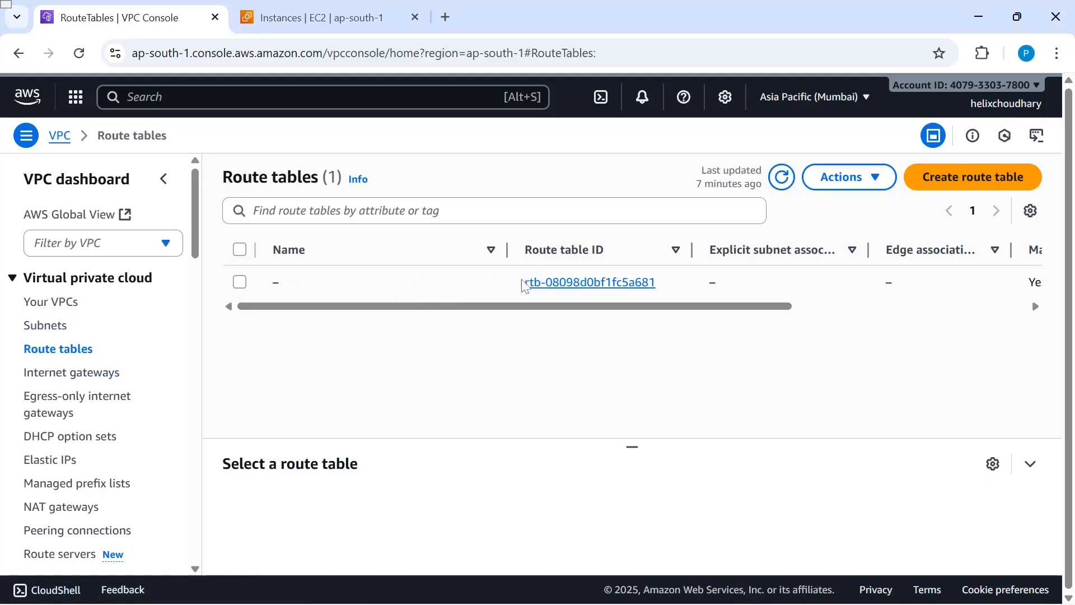
drag(455, 310, 365, 319)
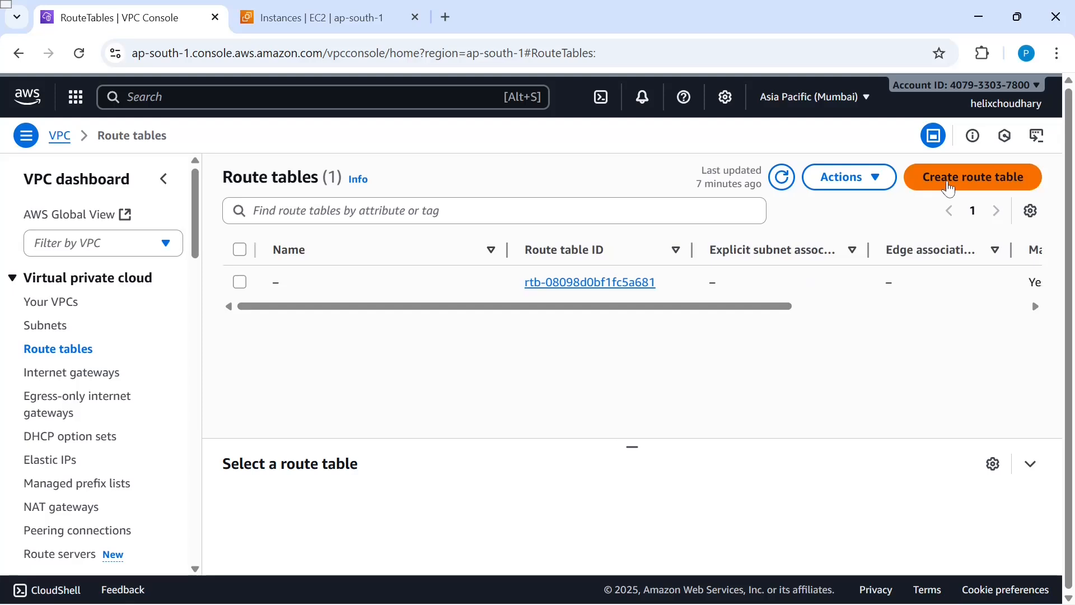
click(950, 190)
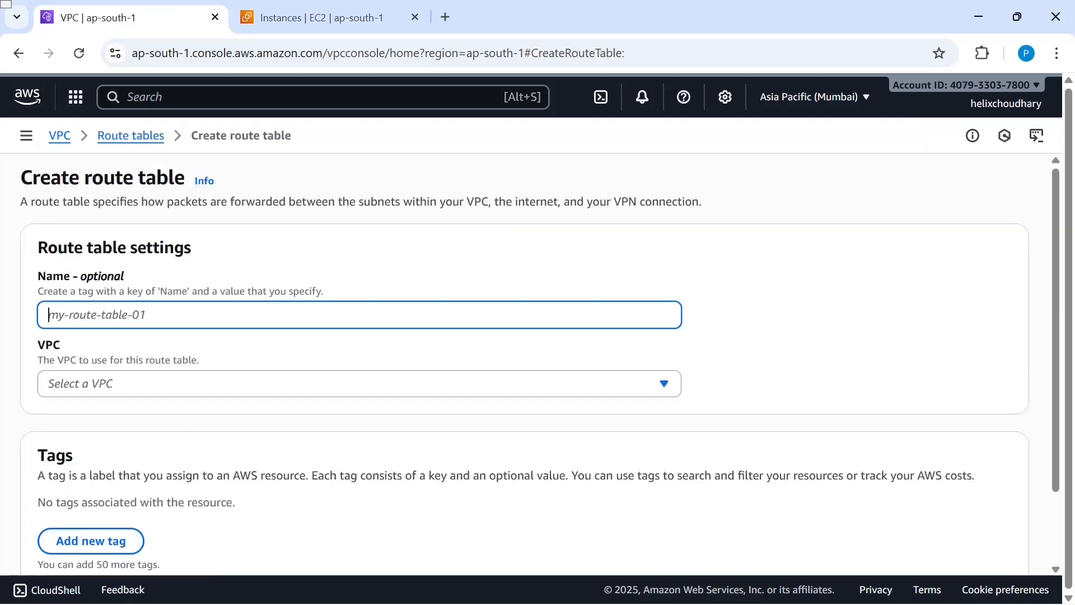
text(RT-)
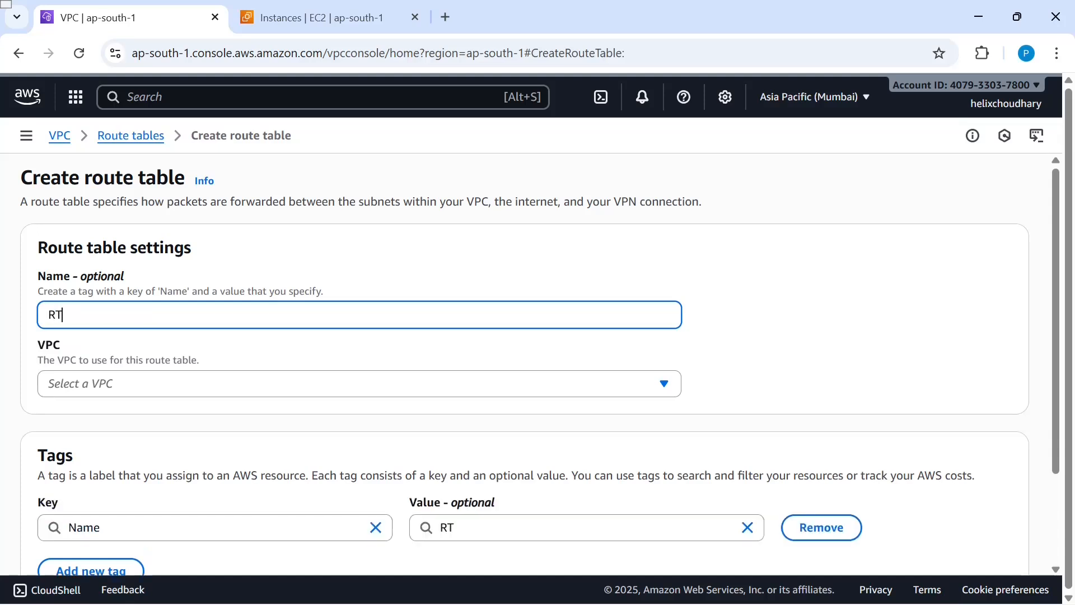
text(VPC A)
click(185, 393)
click(351, 431)
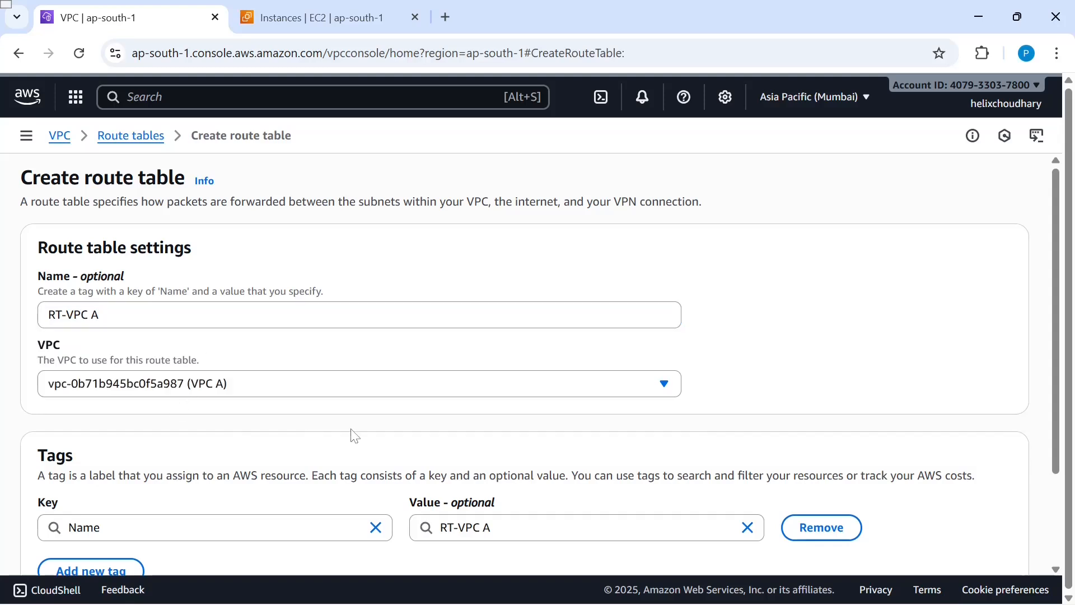
scroll(351, 431, down, 3)
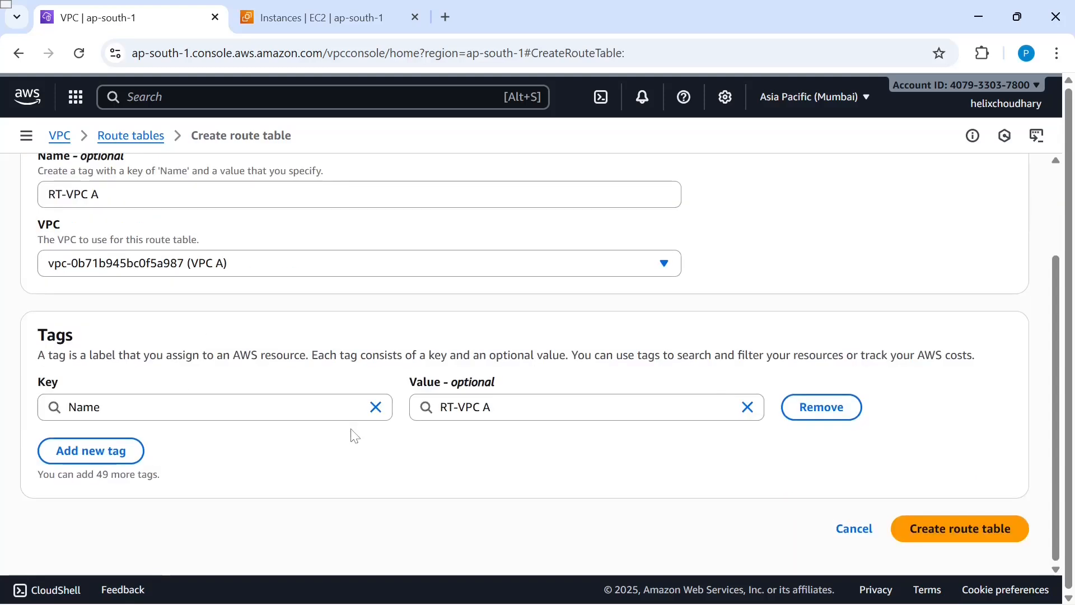
click(935, 536)
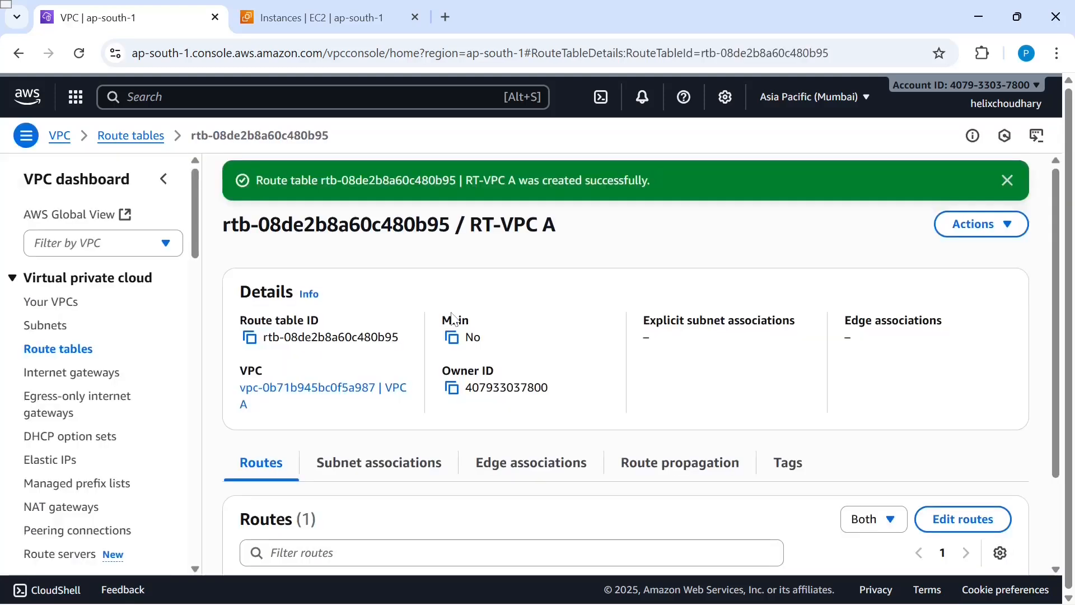
- Create a route table named RT-VPC B in VPC B and review its routes
click(53, 352)
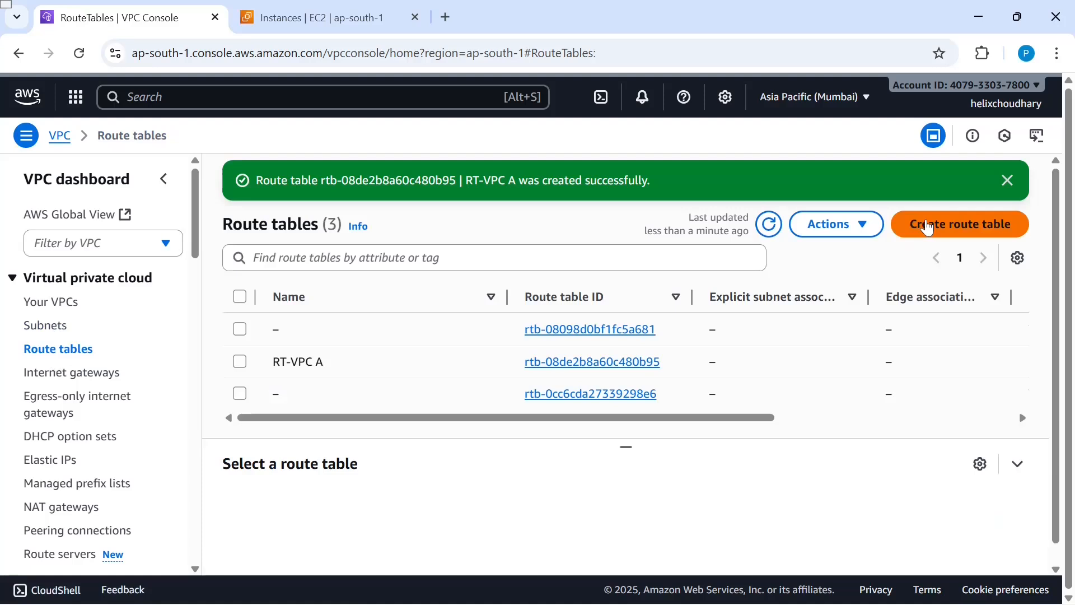
click(928, 225)
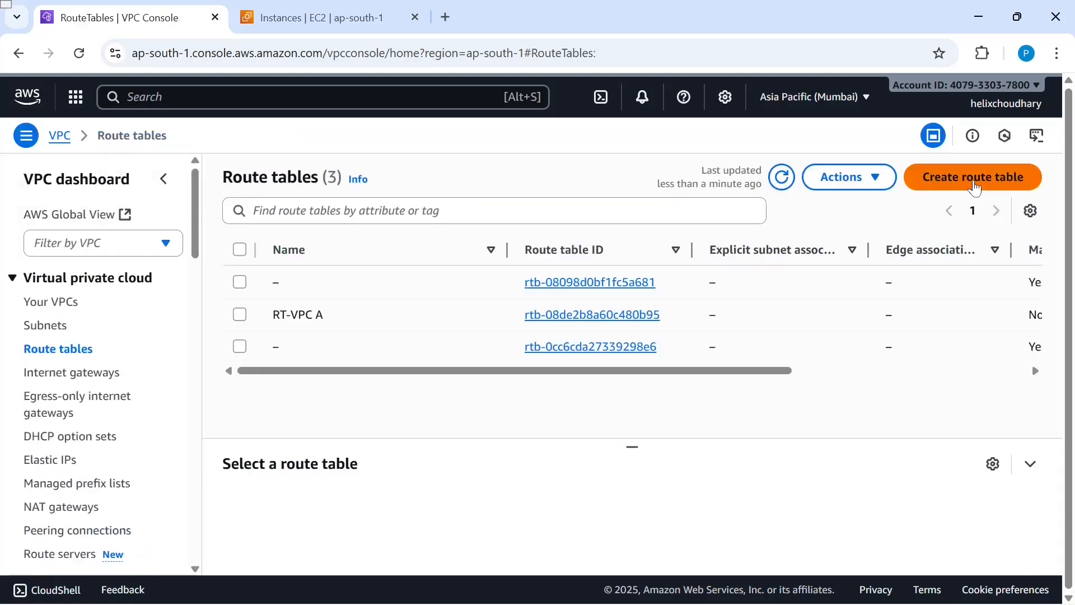
click(975, 177)
text(RT-VPC)
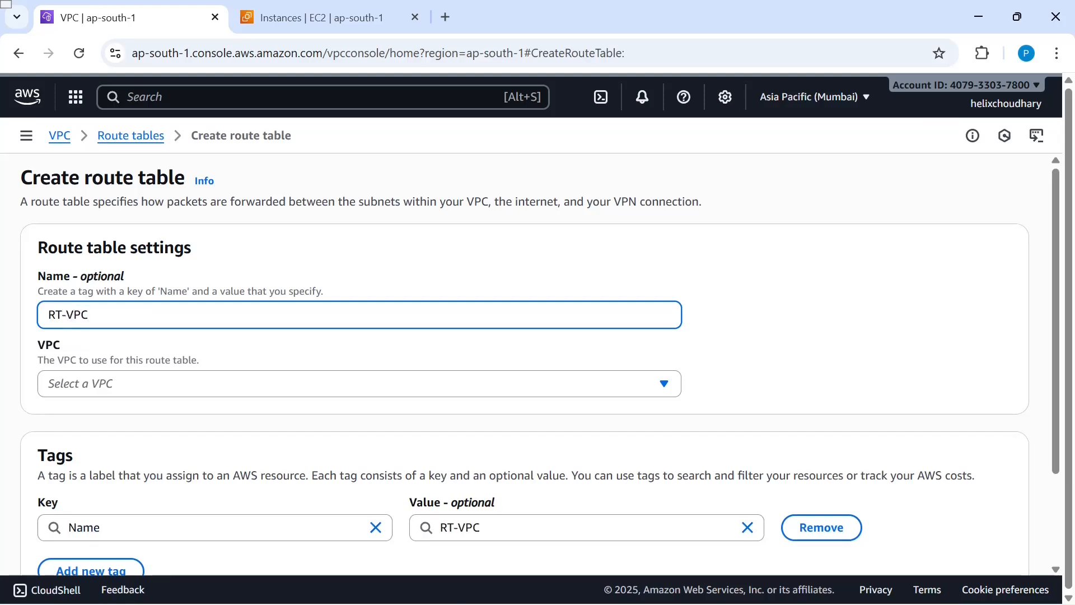
text( B)
click(175, 386)
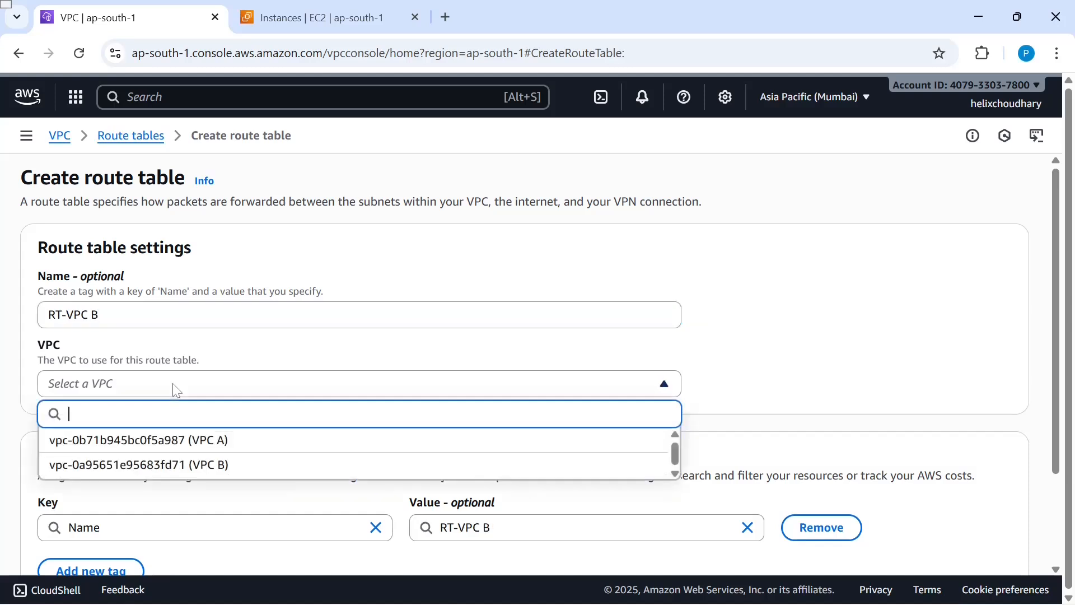
click(206, 475)
scroll(421, 404, down, 2)
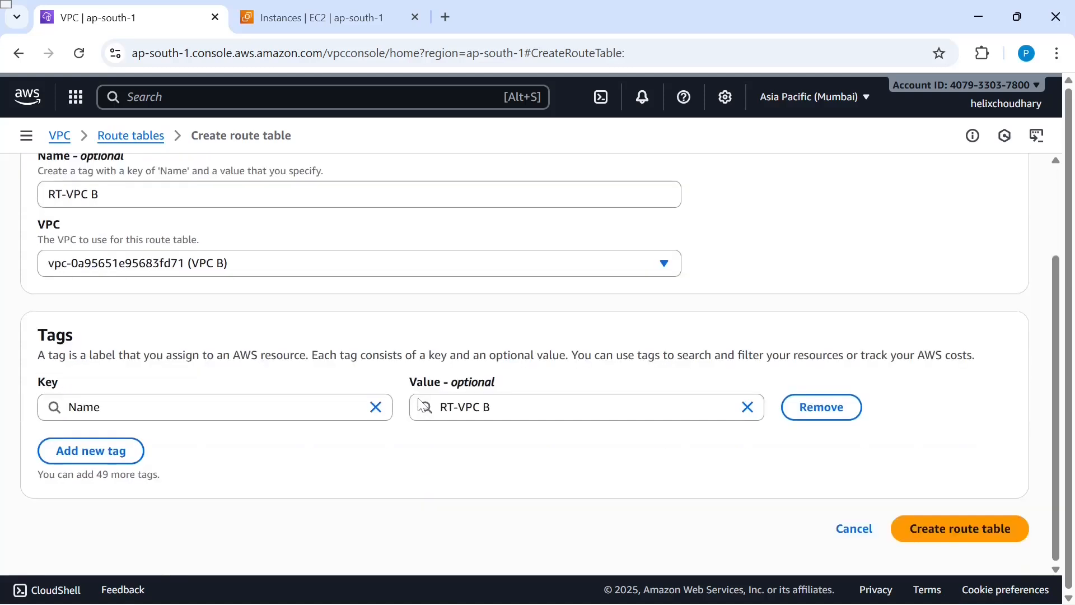
click(952, 539)
scroll(620, 433, down, 2)
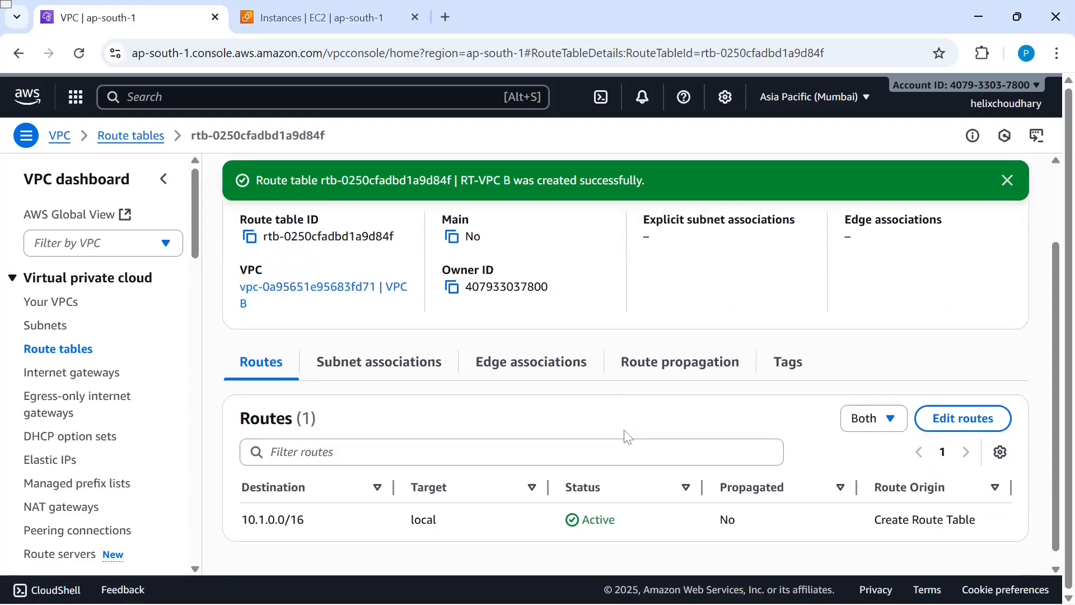
- Create another route table named RT-VPC A Public in VPC A and review the route table list
click(61, 350)
scroll(432, 374, down, 1)
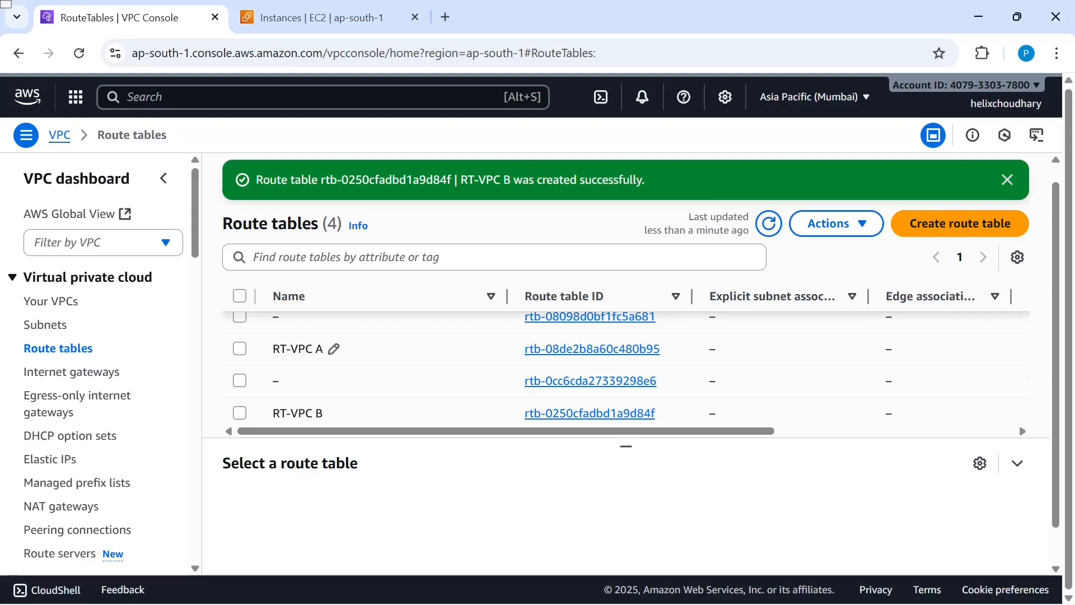
click(925, 233)
text(RT-VPC)
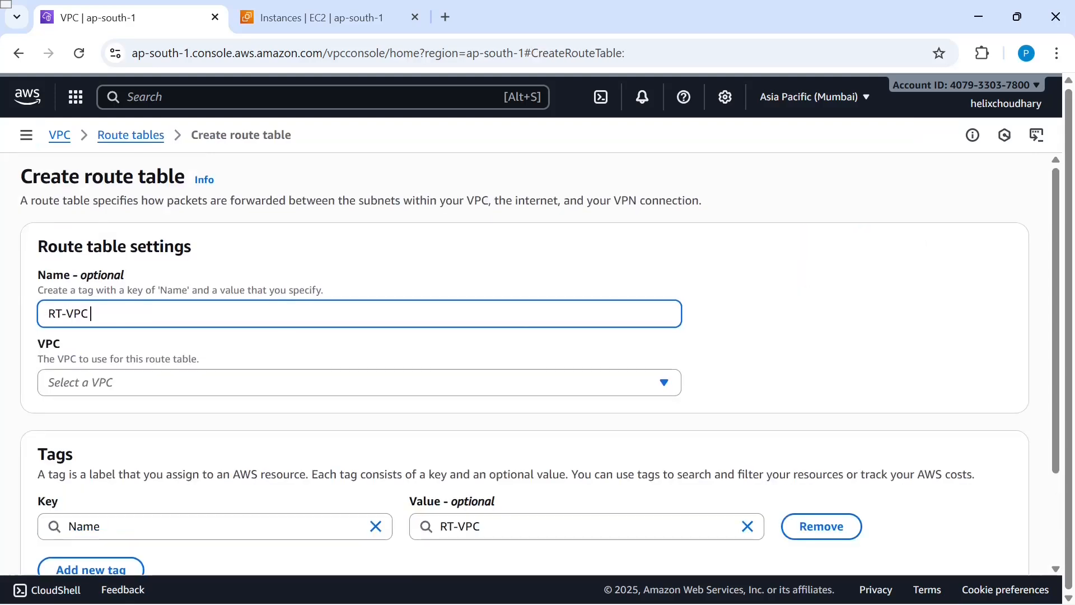
text( A Public)
click(259, 380)
click(219, 438)
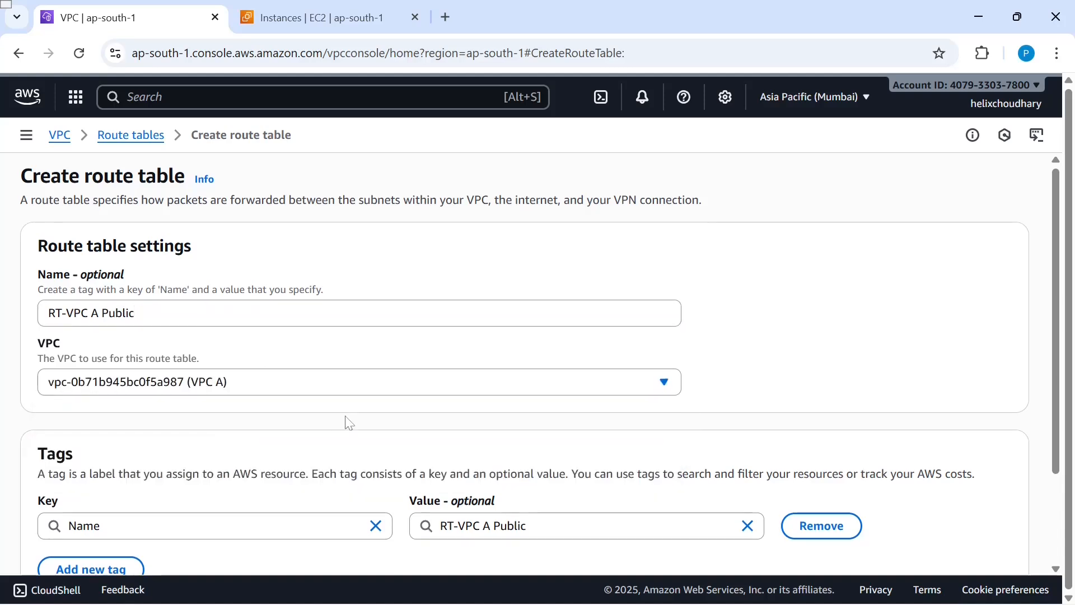
scroll(350, 424, down, 3)
click(961, 525)
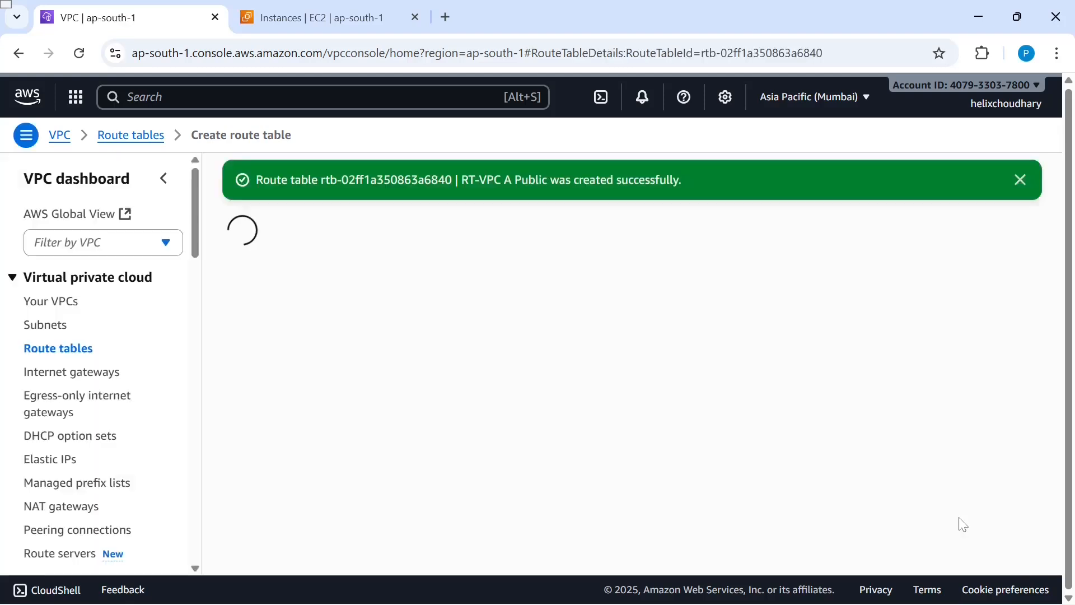
click(56, 357)
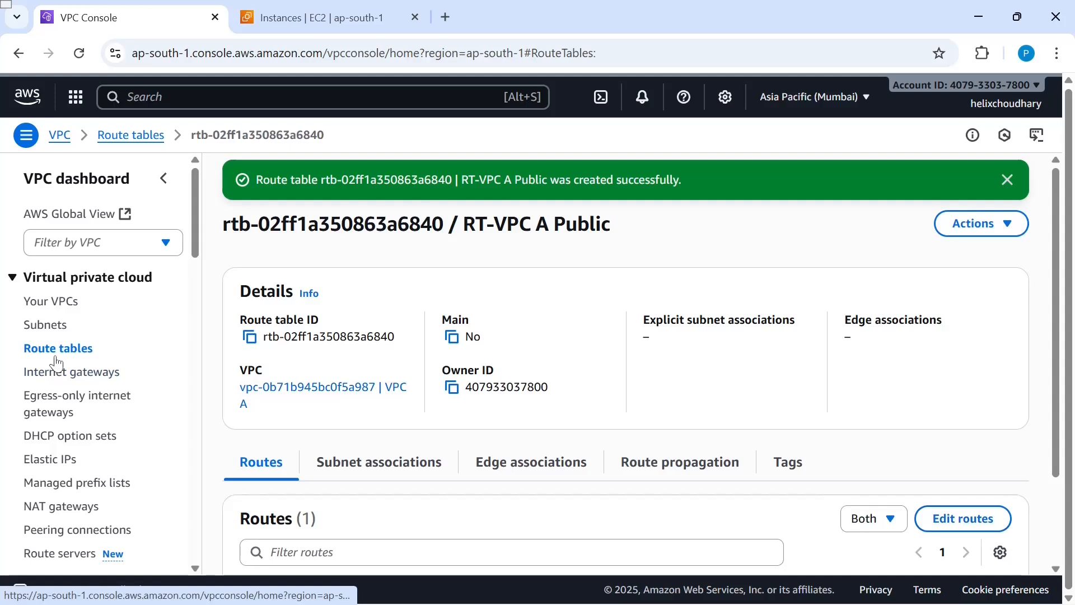
scroll(412, 364, down, 1)
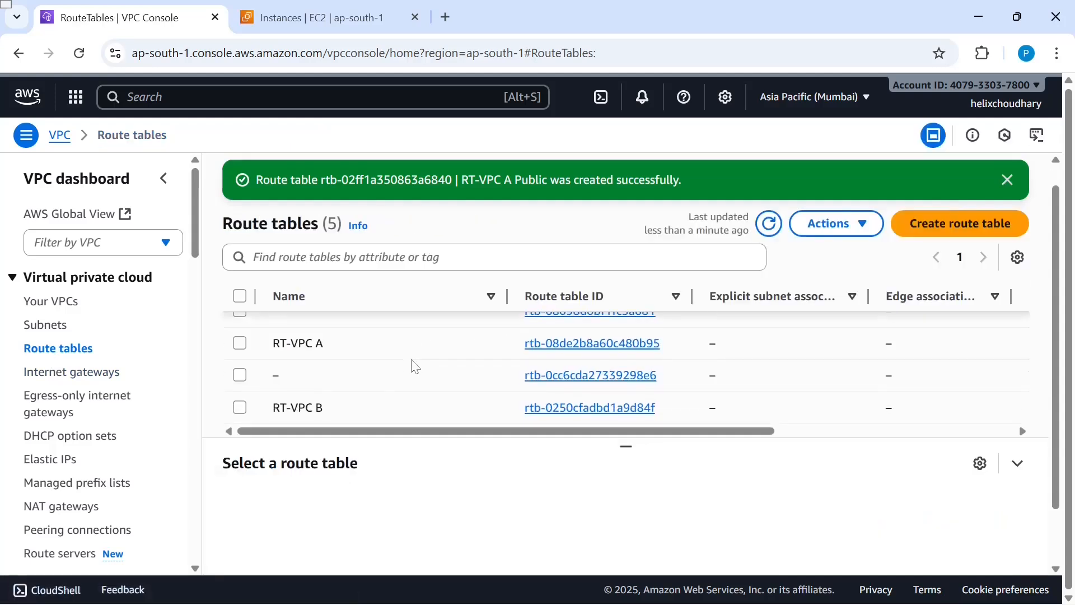
- Sort the route tables by name and rename RT-VPC A to RT-VPC A Private
click(330, 299)
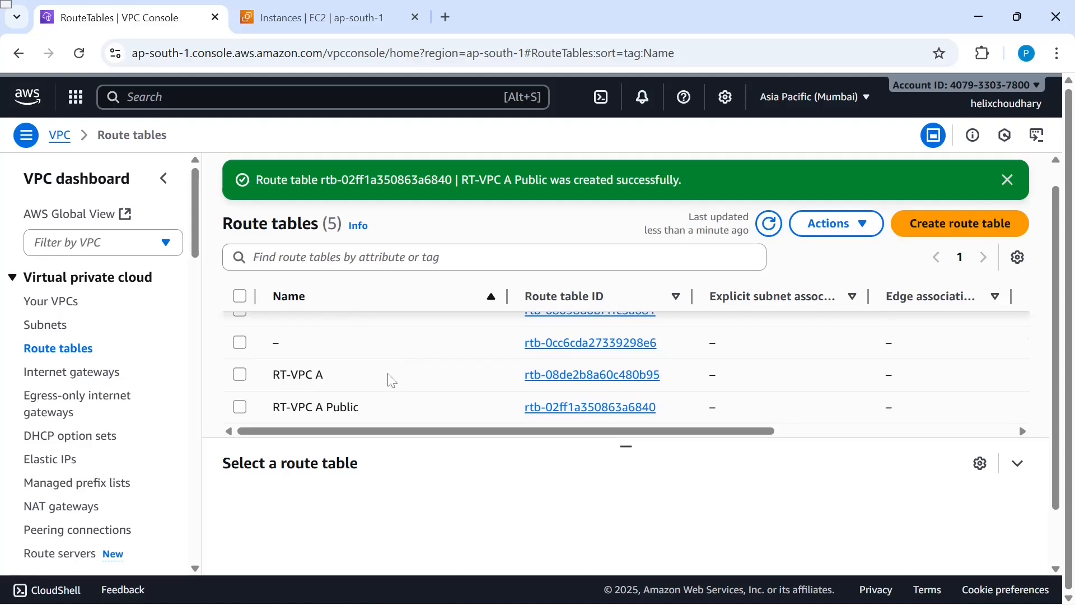
scroll(392, 380, down, 1)
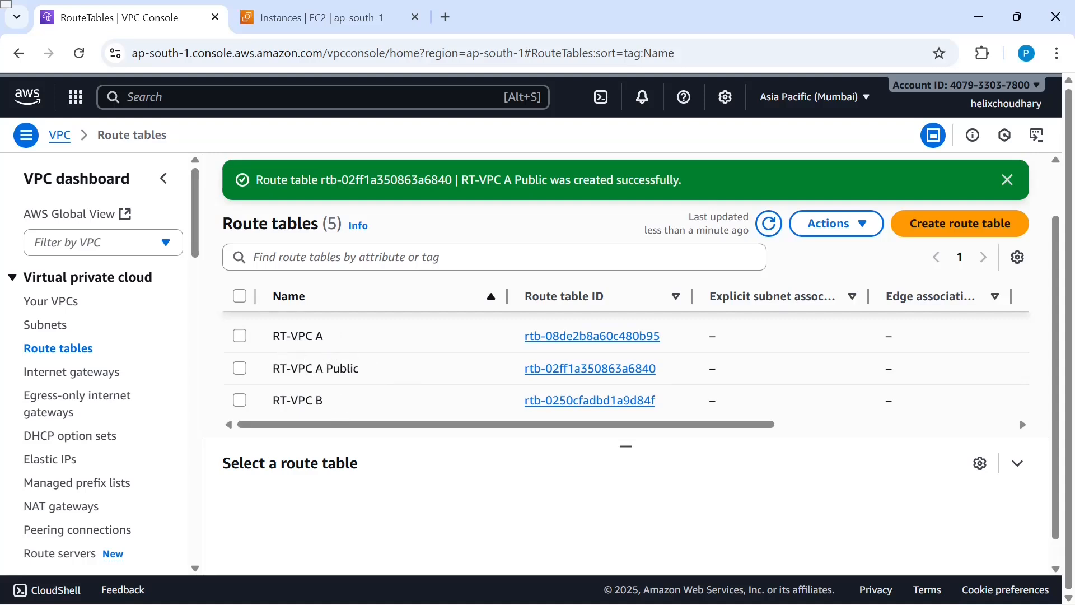
click(334, 338)
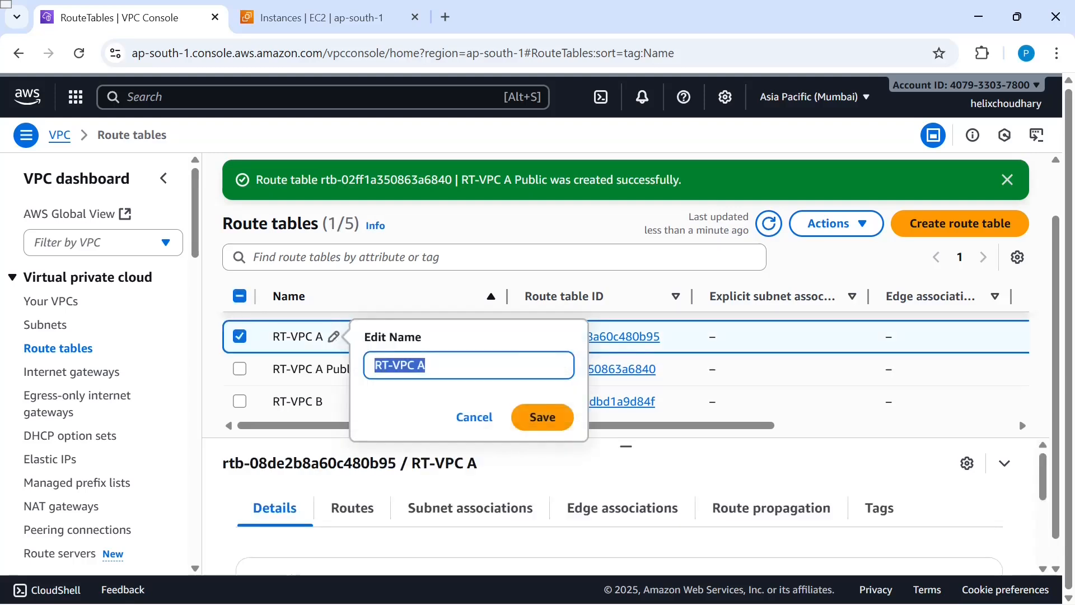
key(End)
text(Private)
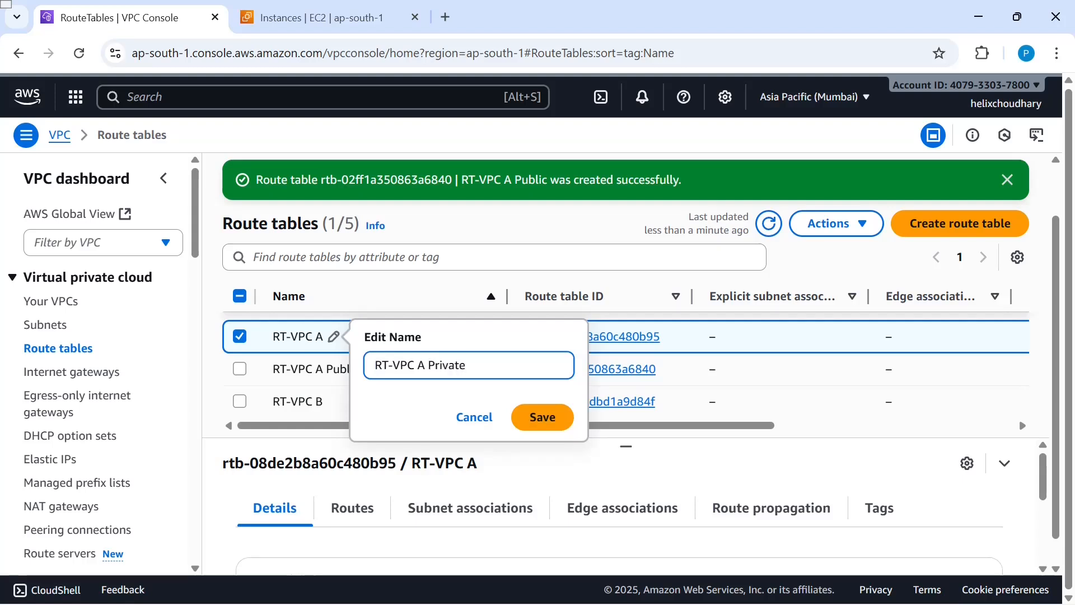
click(538, 417)
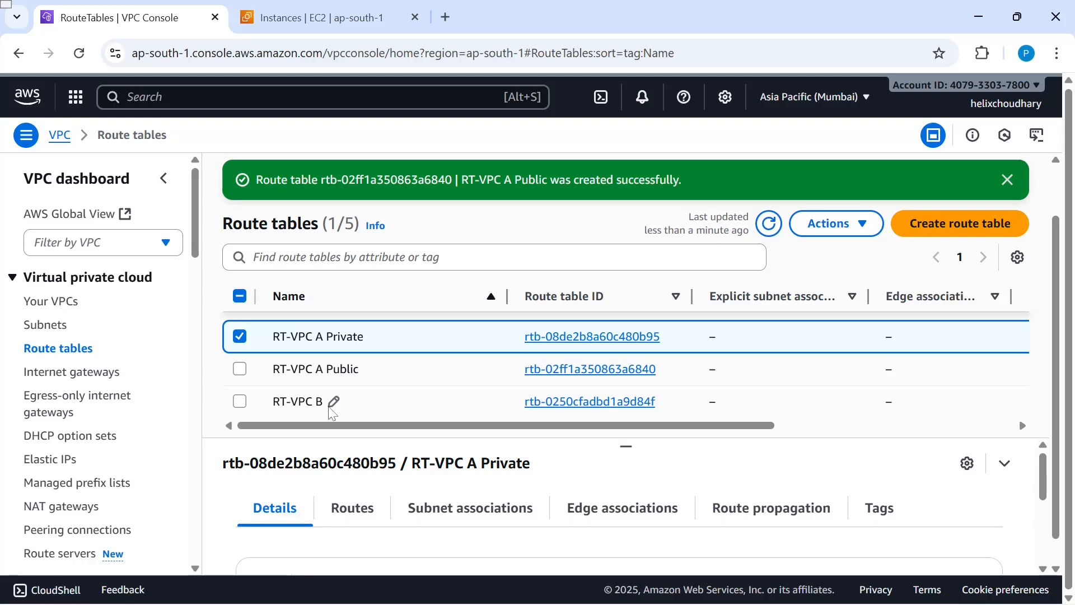
- Switch to Microsoft Whiteboard and draw a green tick beside Step 5 – Launch EC2 Instances
key(alt+Tab)
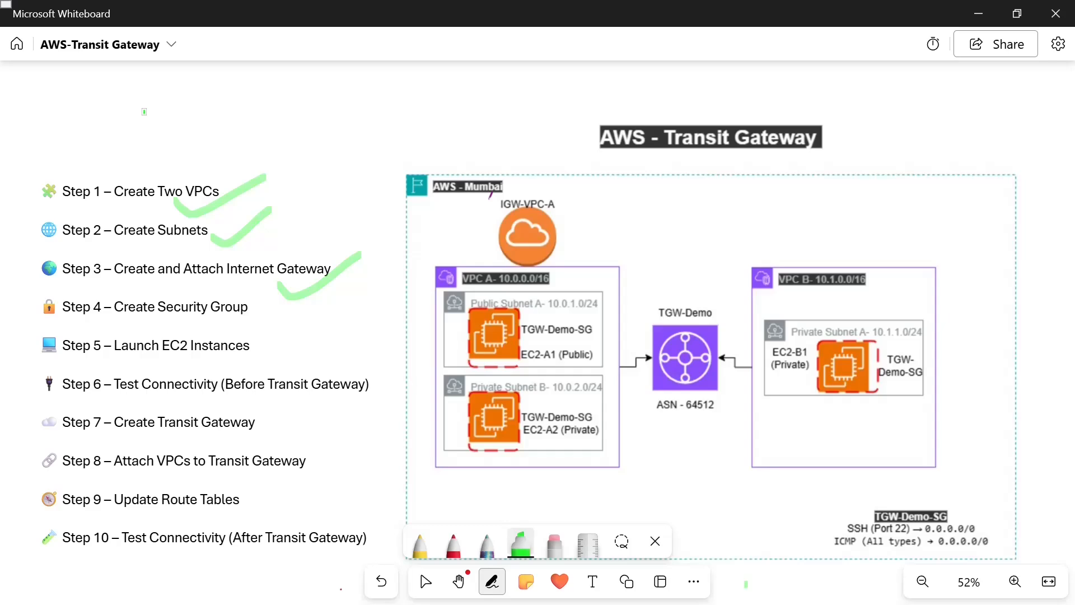
drag(236, 346, 302, 321)
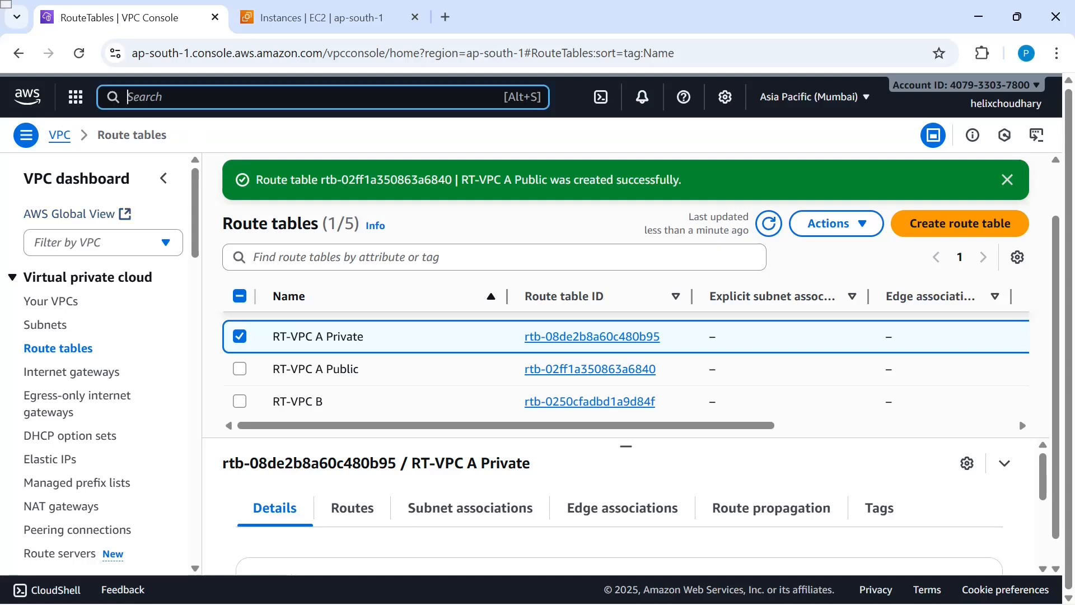
- Return to the browser, find the EC2 service and start launching a new instance
click(288, 26)
key(alt+s)
text(ec2)
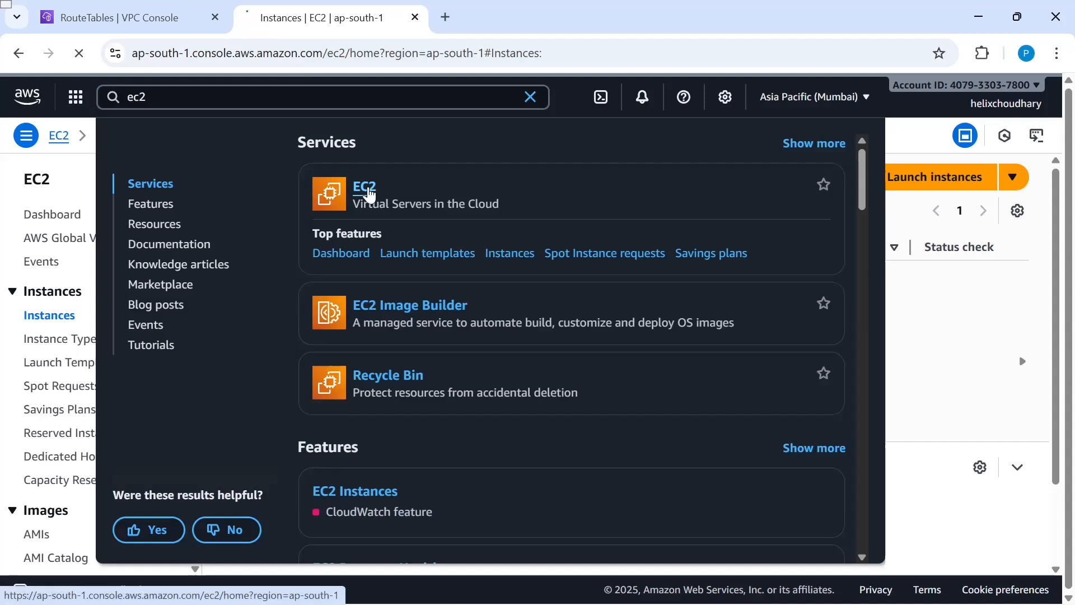
click(365, 189)
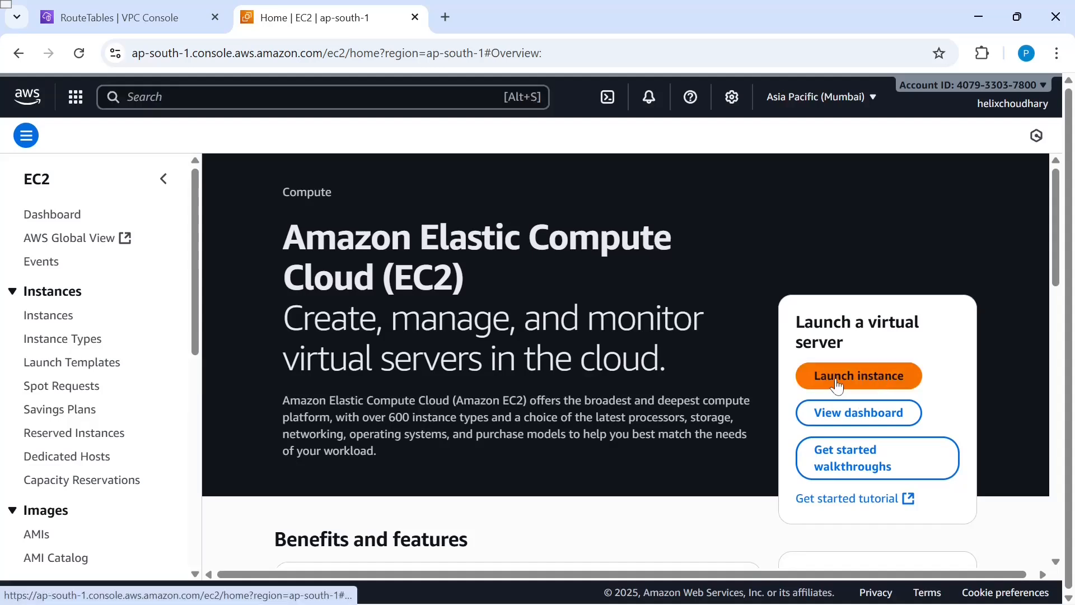
click(865, 383)
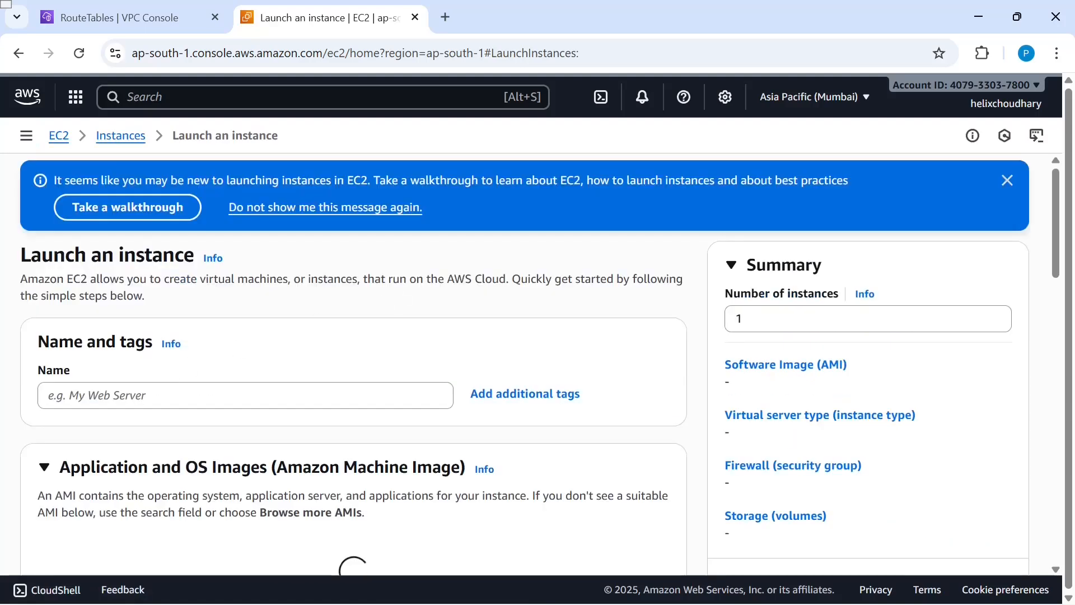
- Name the new instance EC2-A1 Public
click(246, 396)
text(EC2-A1)
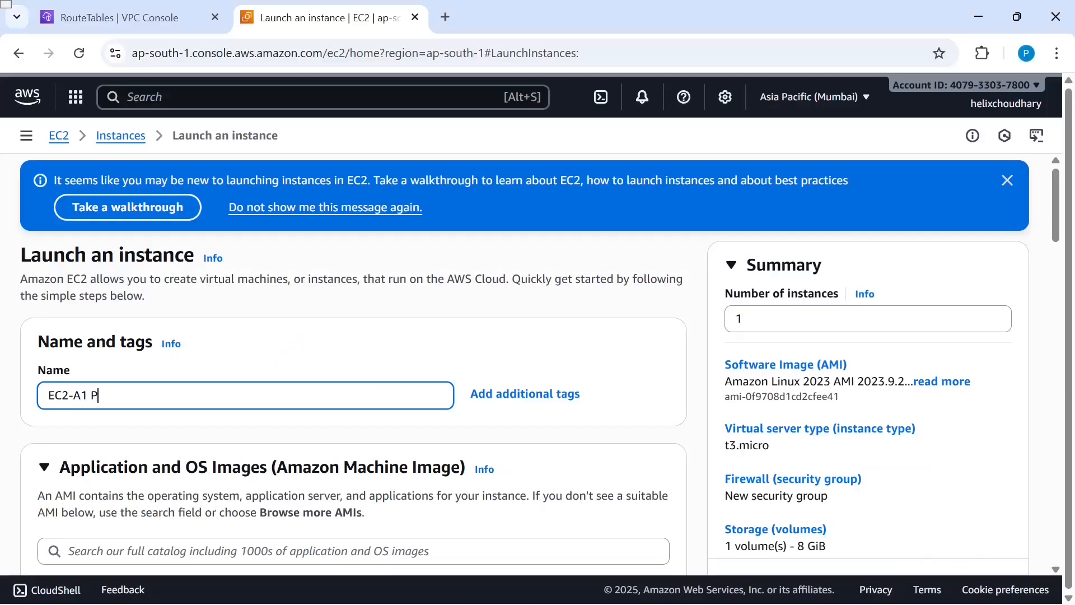
text(Public)
scroll(136, 238, down, 3)
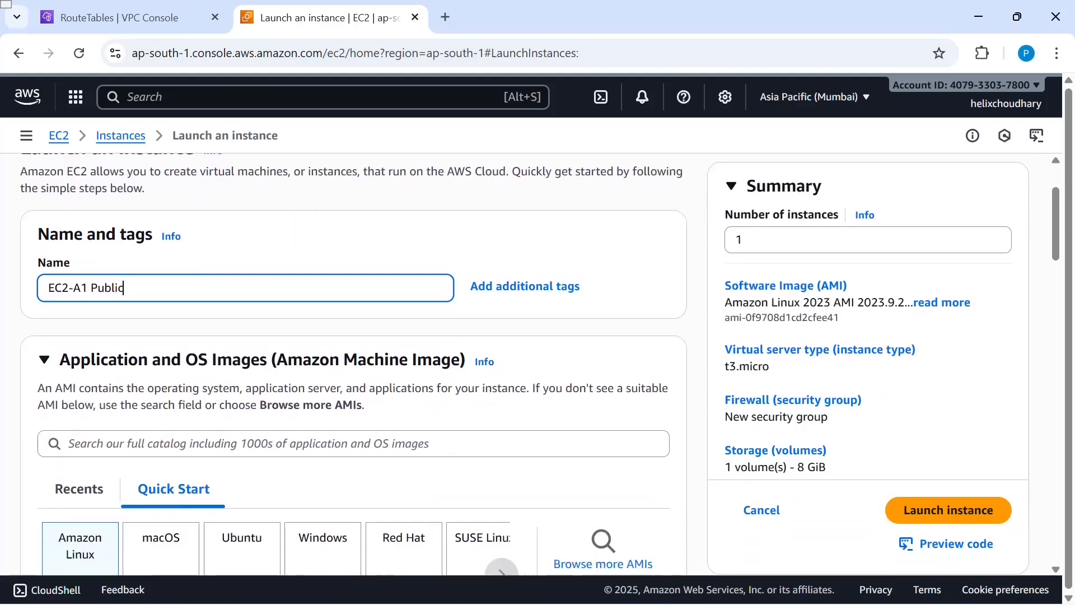
drag(126, 205, 3, 208)
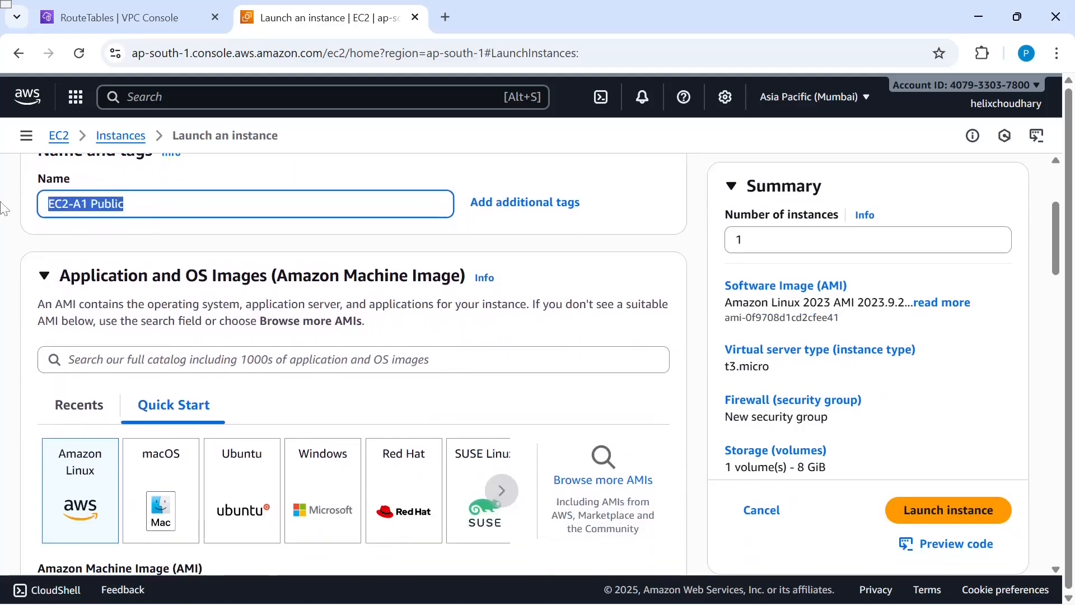
- Review the preselected machine image and instance type in the launch form
scroll(3, 209, down, 6)
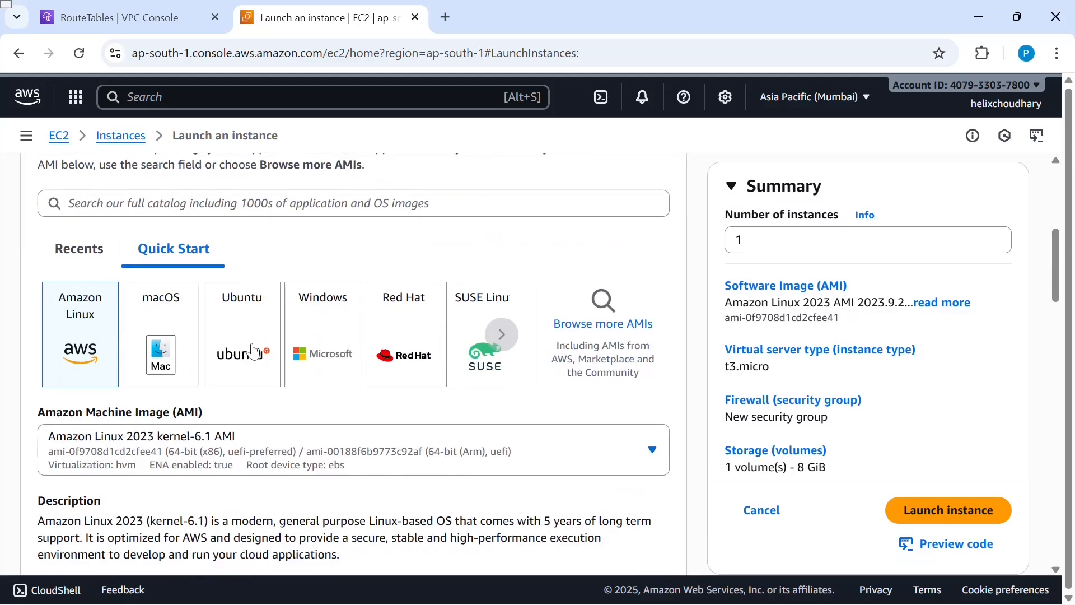
scroll(254, 350, up, 6)
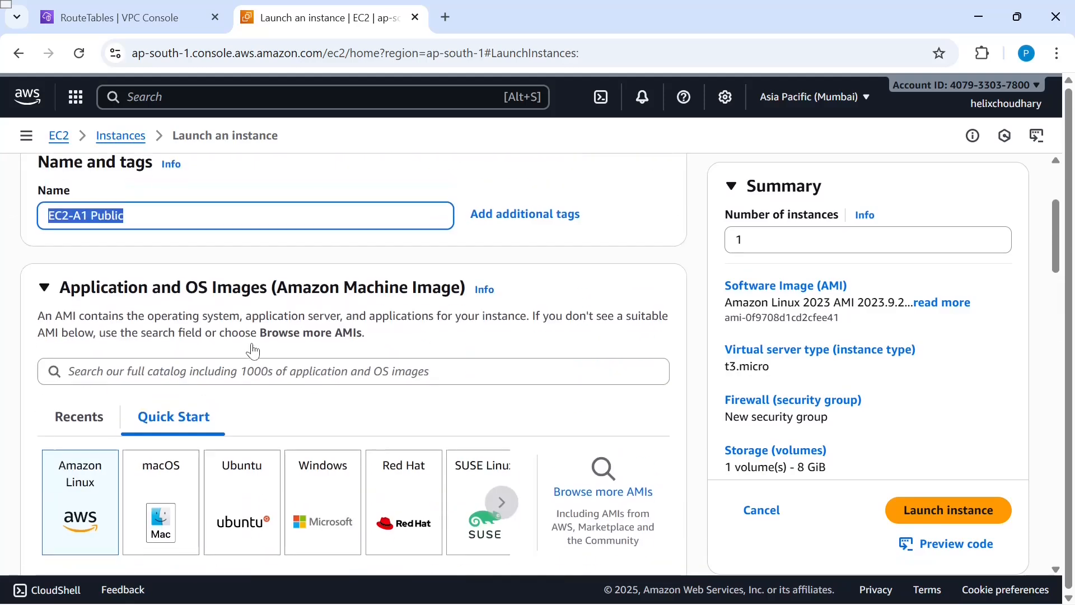
scroll(253, 350, down, 2)
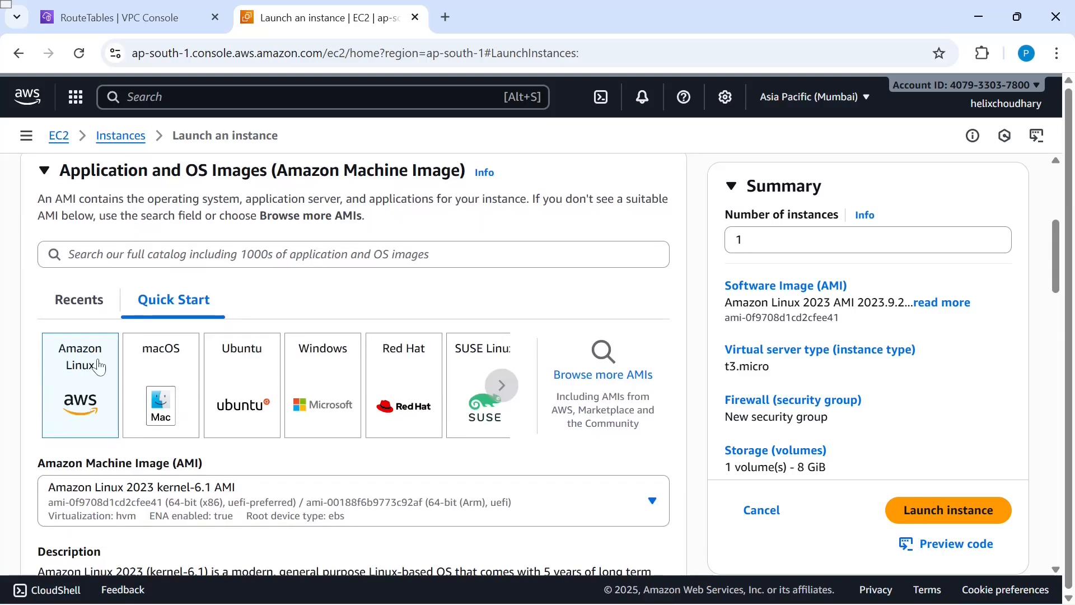
scroll(93, 414, down, 3)
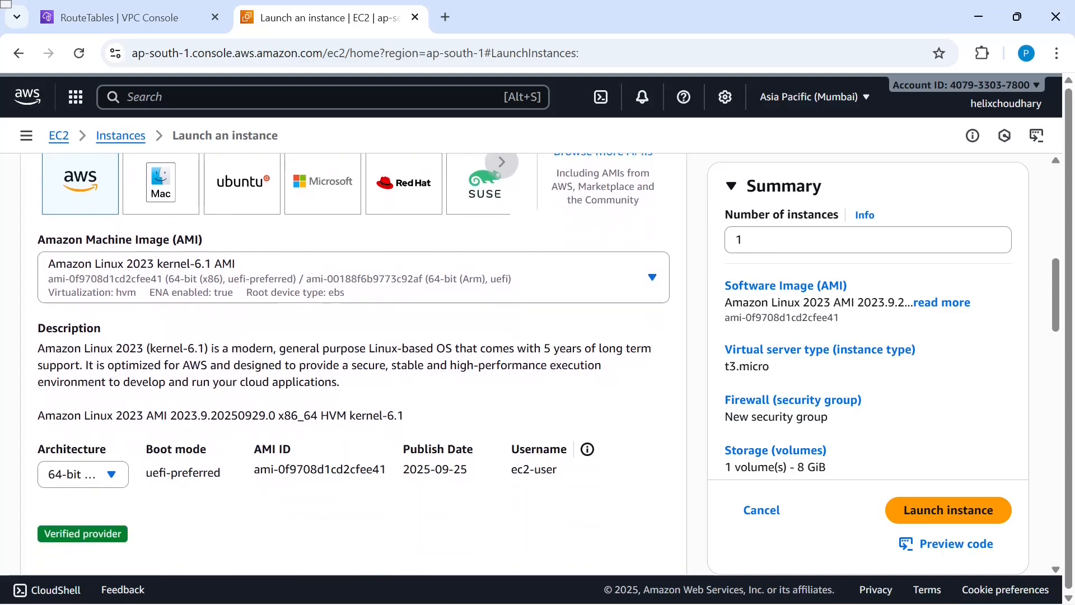
scroll(147, 479, down, 3)
scroll(147, 479, down, 3)
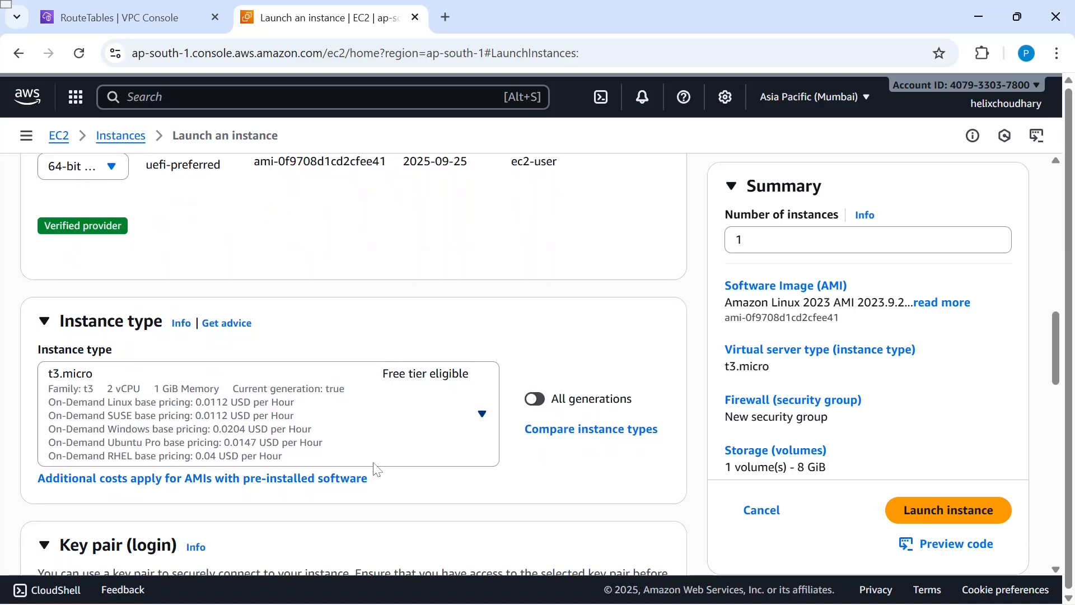
scroll(376, 470, down, 2)
scroll(376, 469, down, 3)
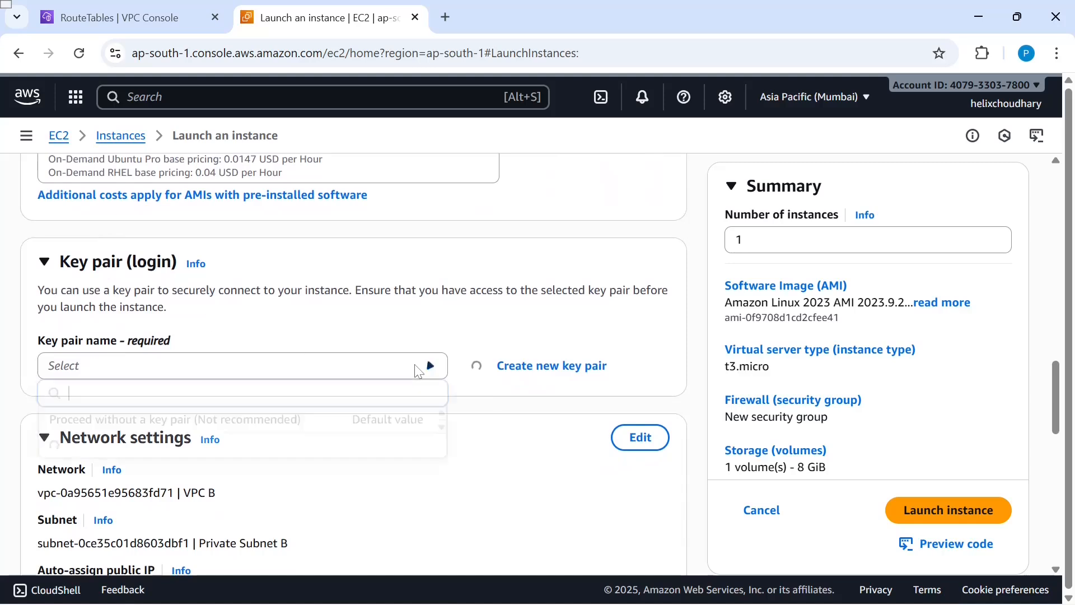
click(428, 366)
click(541, 368)
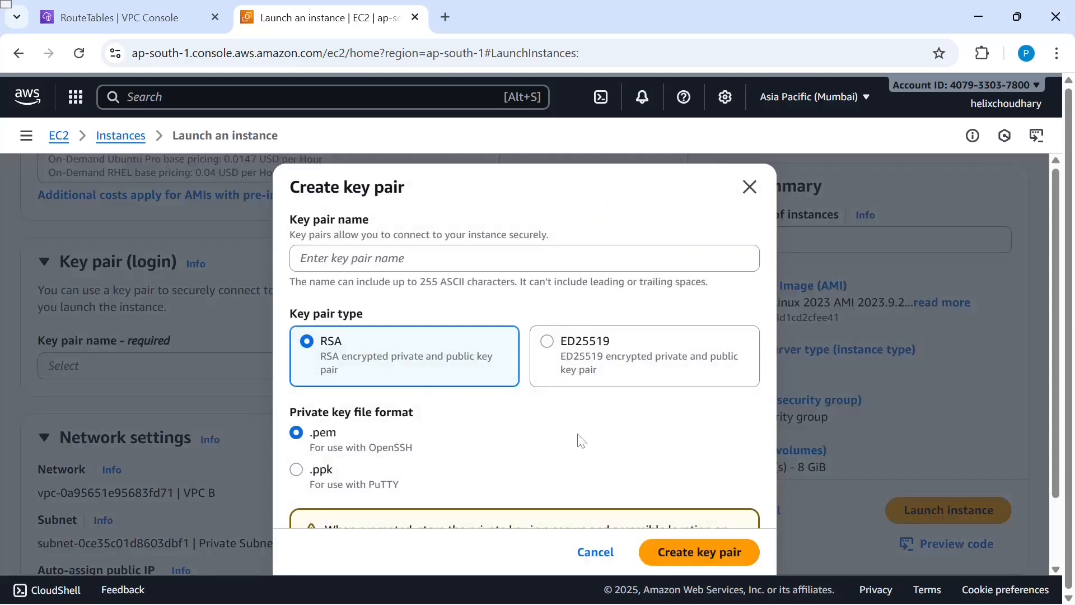
scroll(577, 435, down, 2)
scroll(549, 371, up, 2)
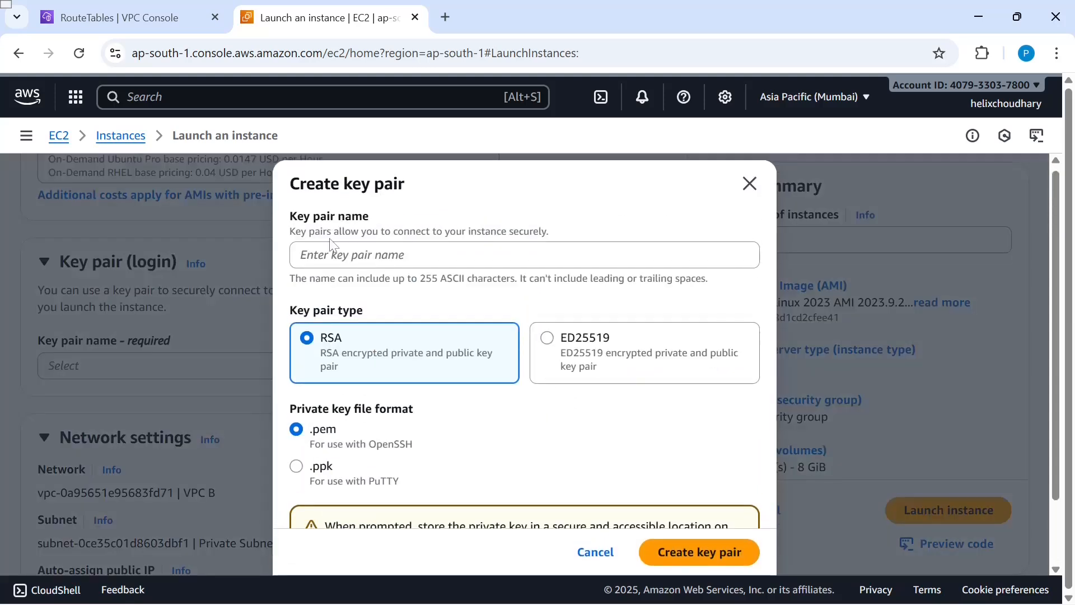
scroll(420, 316, down, 2)
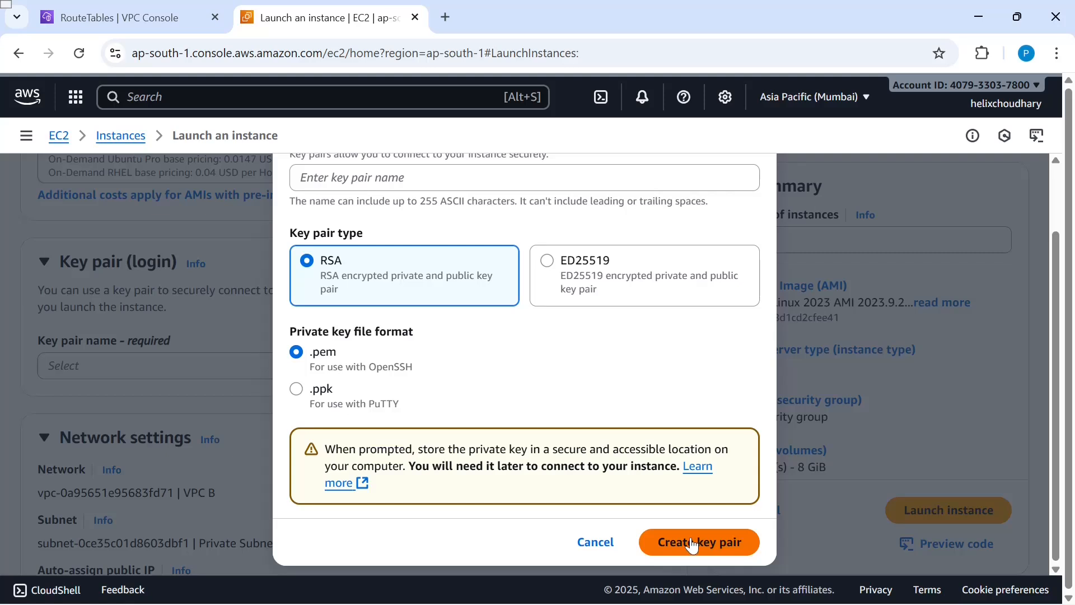
scroll(591, 354, up, 2)
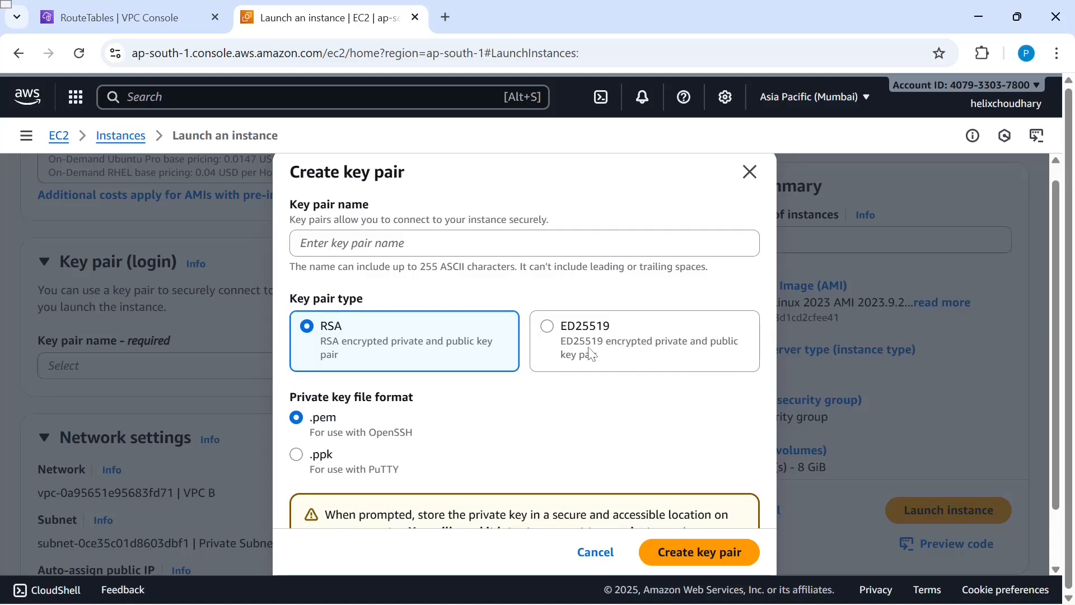
click(749, 174)
- Assign the existing key pair EC2-SSH-KeyPair to the instance
click(338, 368)
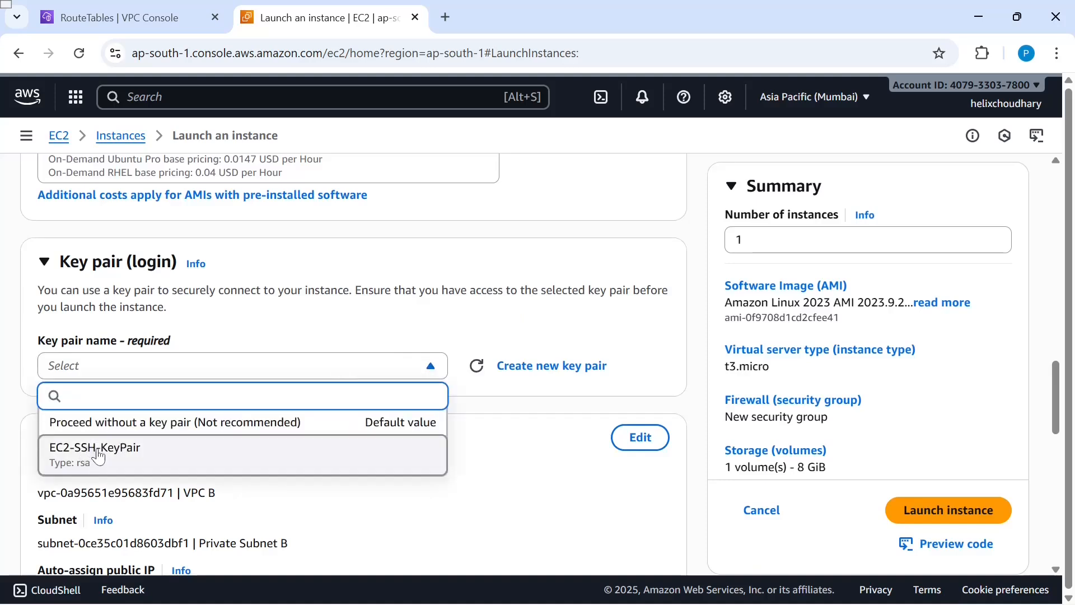
click(138, 460)
scroll(284, 427, down, 3)
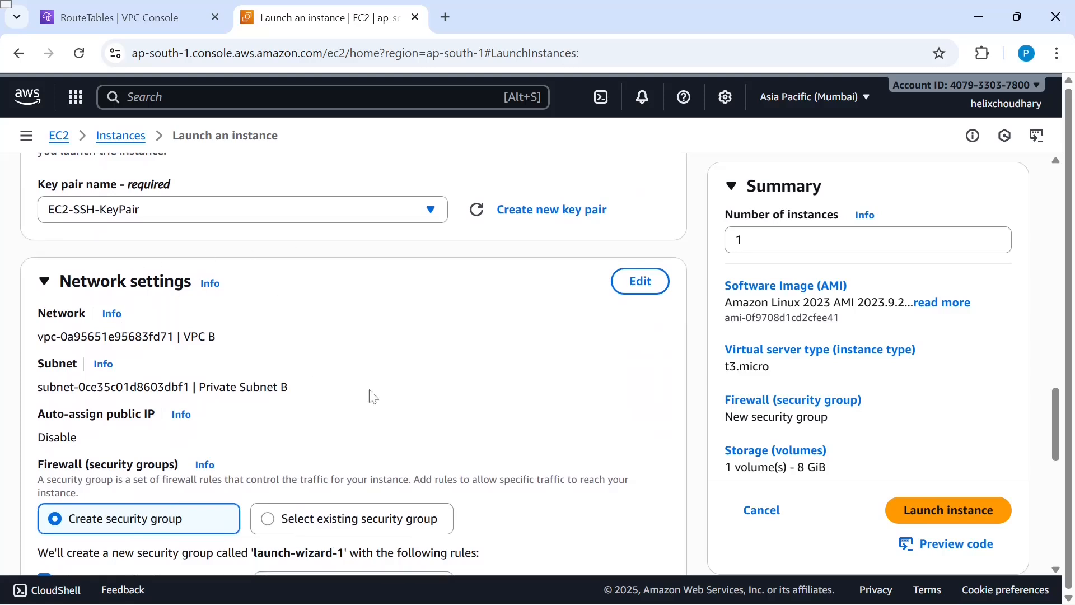
- Edit the network settings to place the instance in VPC A and Public Subnet A, consulting the whiteboard diagram
scroll(373, 396, down, 1)
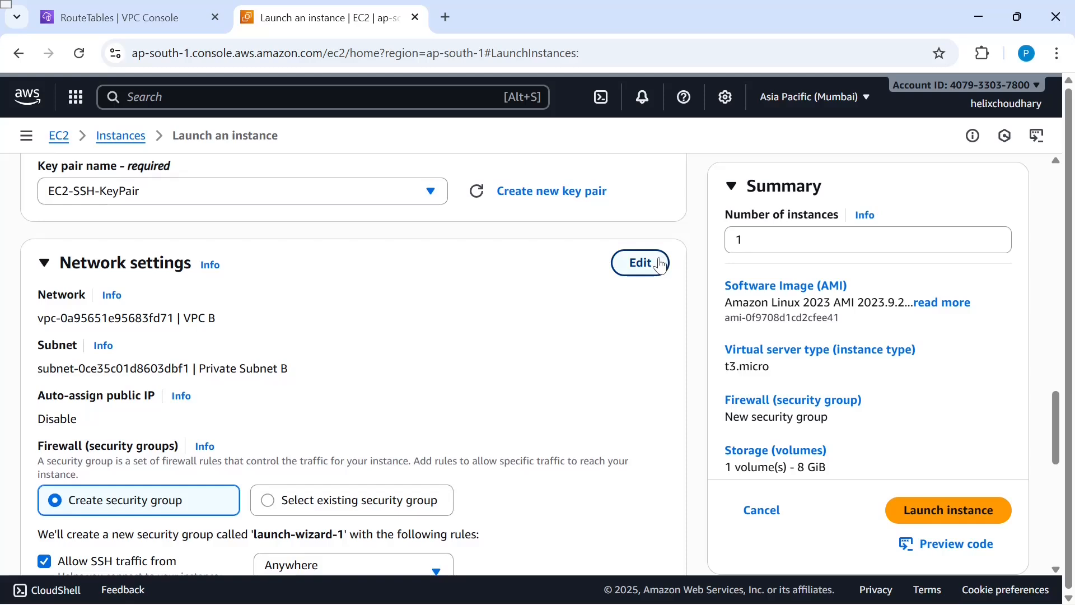
click(639, 261)
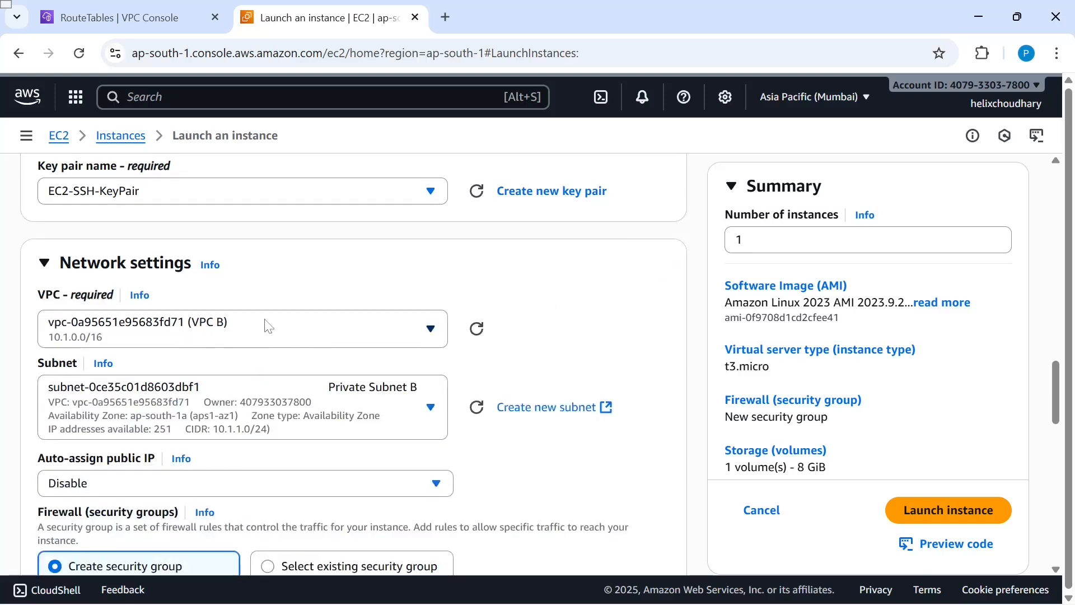
click(268, 326)
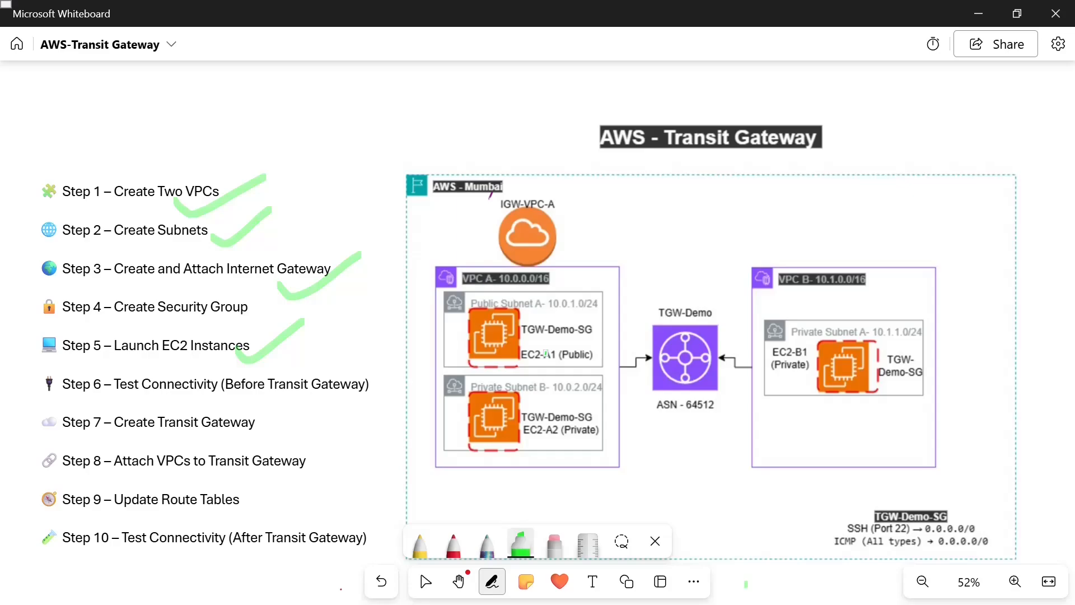
key(alt+Tab)
click(240, 329)
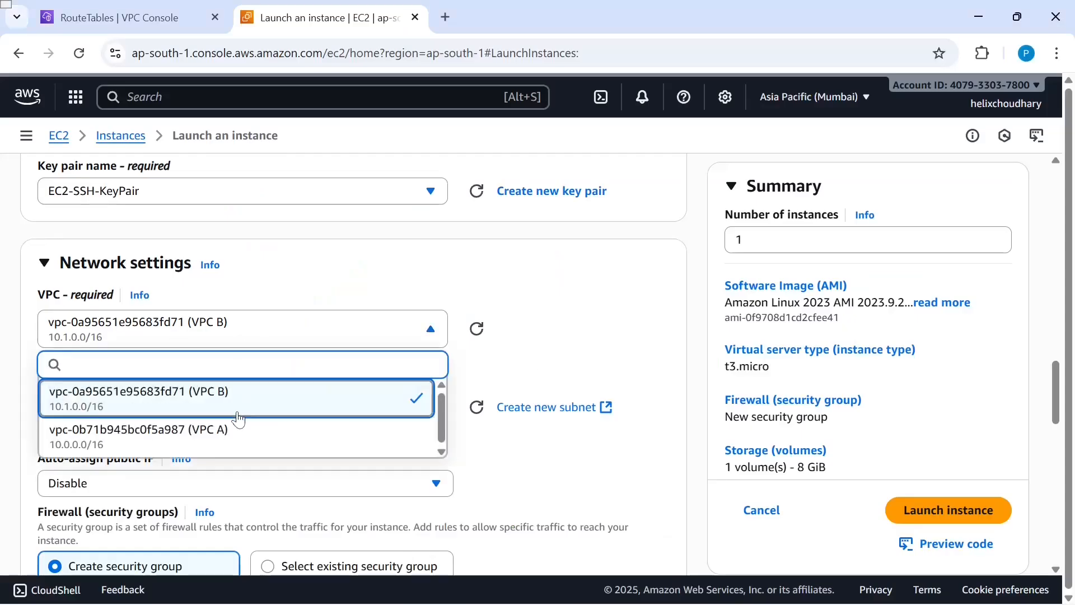
click(273, 437)
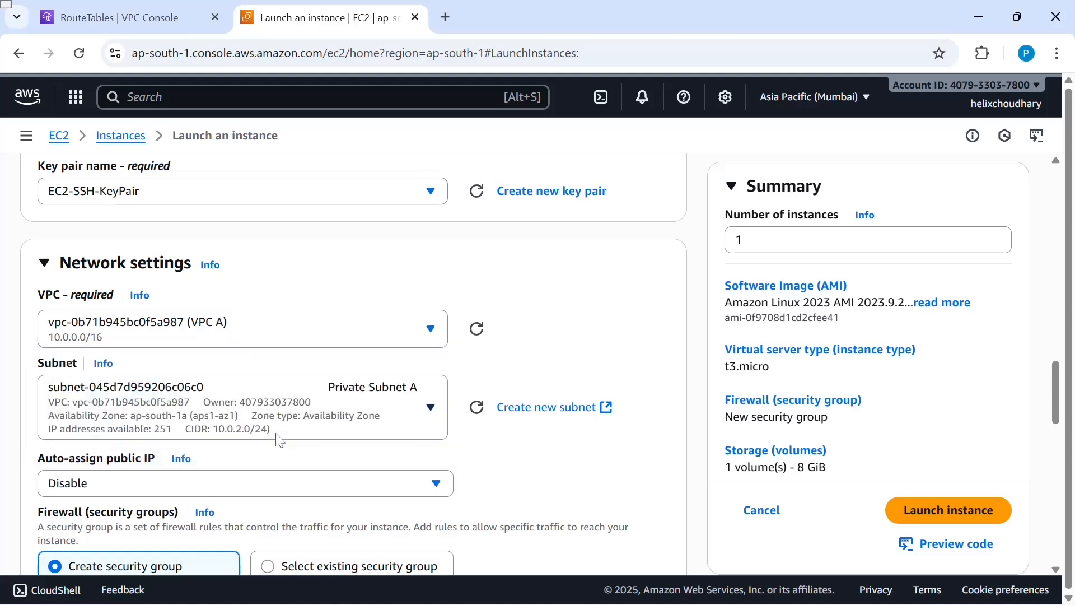
click(394, 410)
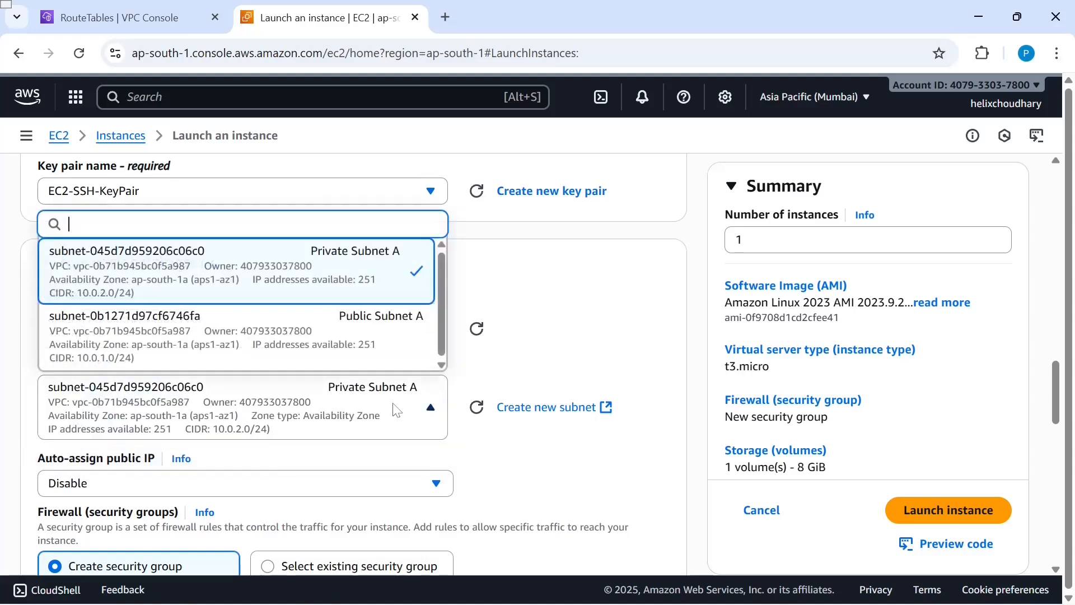
click(362, 346)
- Enable auto-assign public IP for the instance
scroll(380, 430, down, 2)
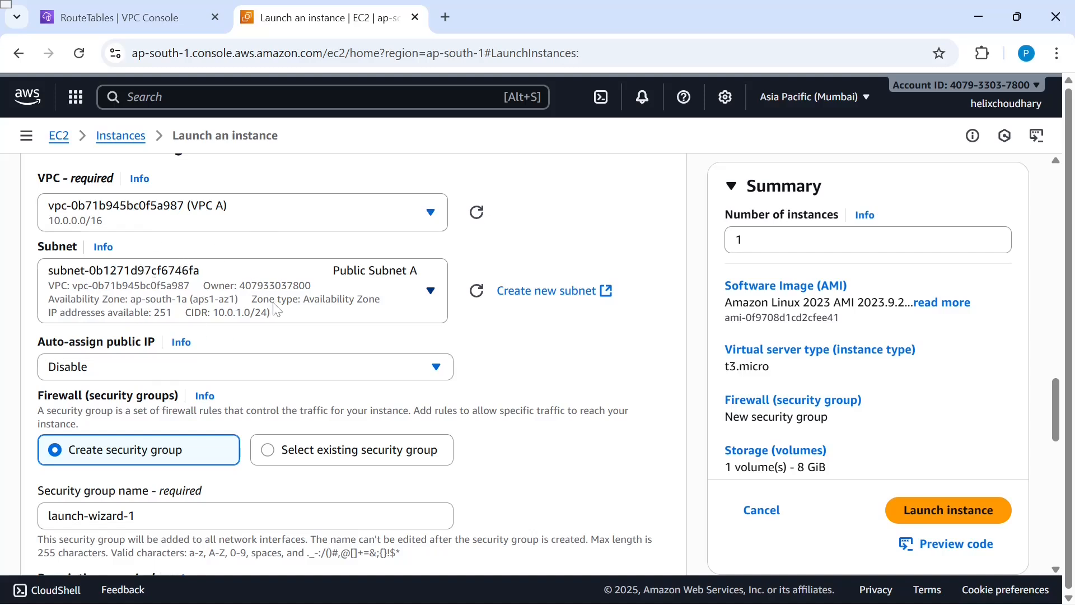
click(186, 371)
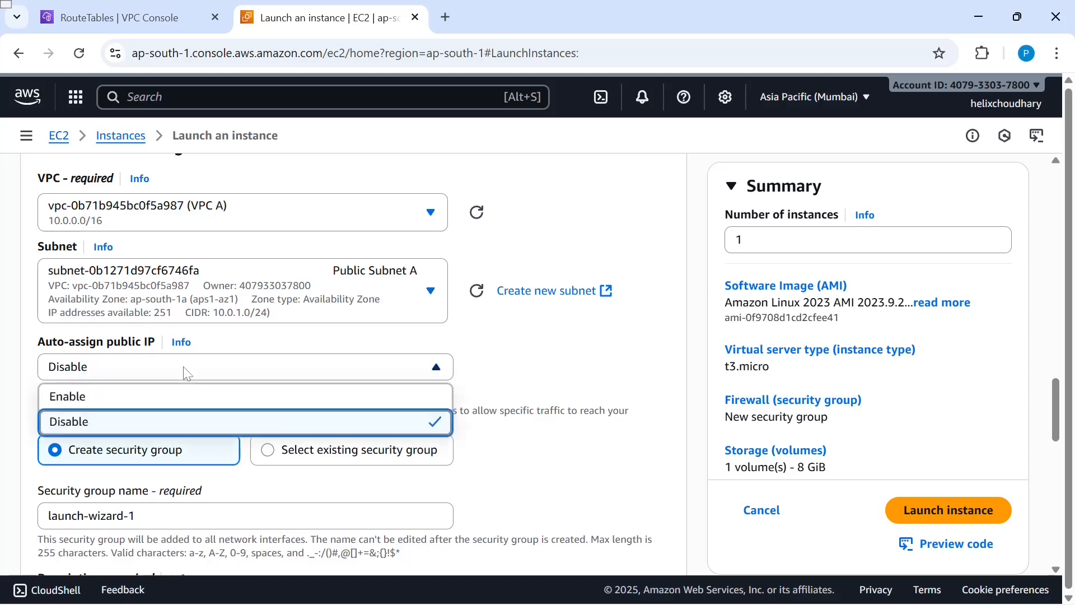
click(103, 401)
- Name the new security group TGW-Demo SG, consulting the whiteboard diagram for the planned name and rules
scroll(375, 395, down, 2)
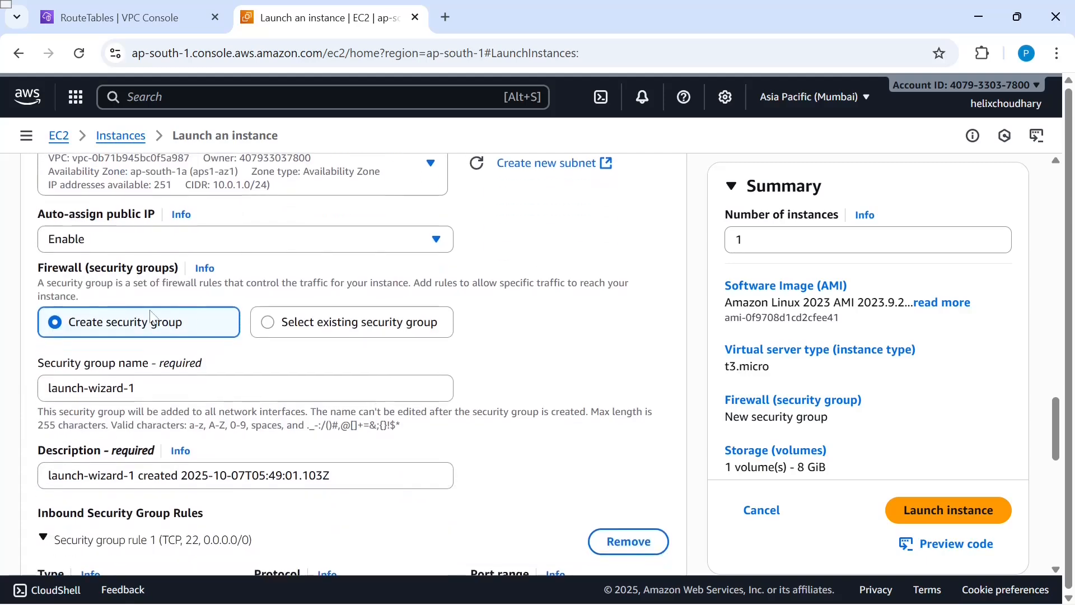
key(alt+Tab)
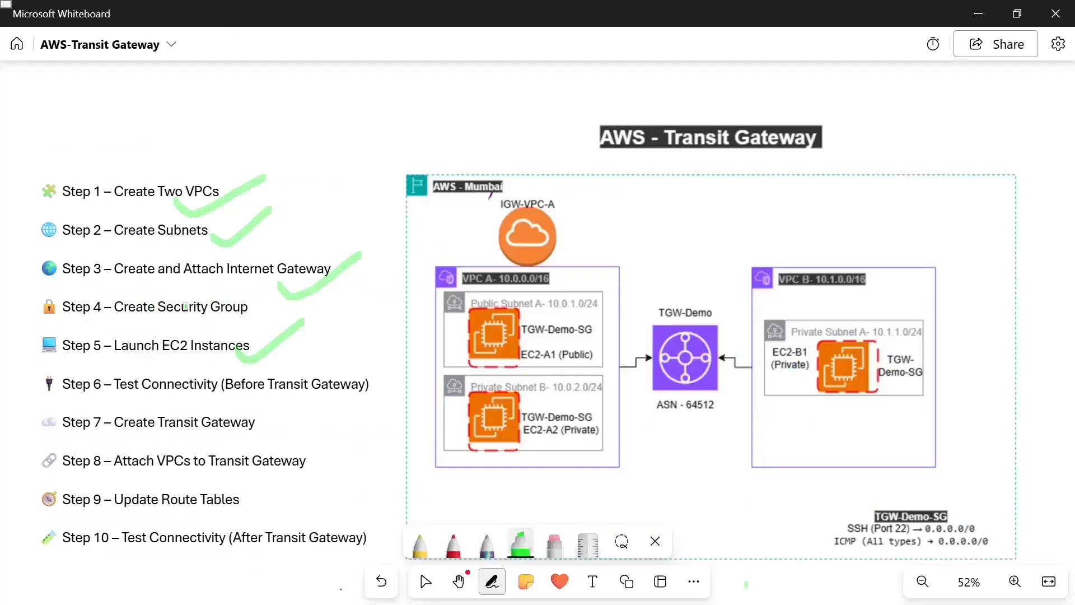
key(alt+Tab)
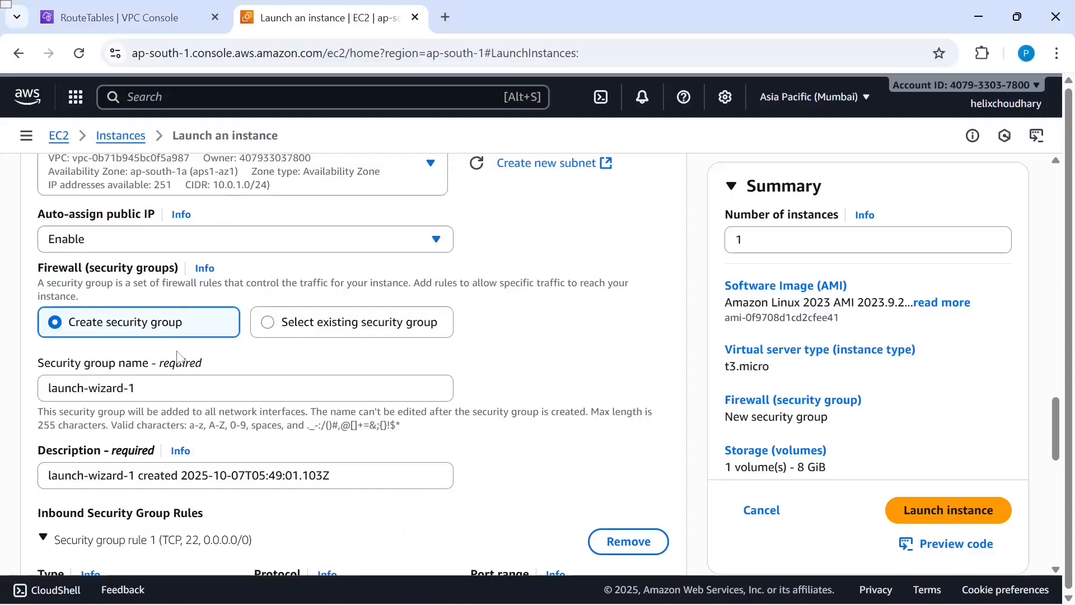
scroll(278, 364, down, 1)
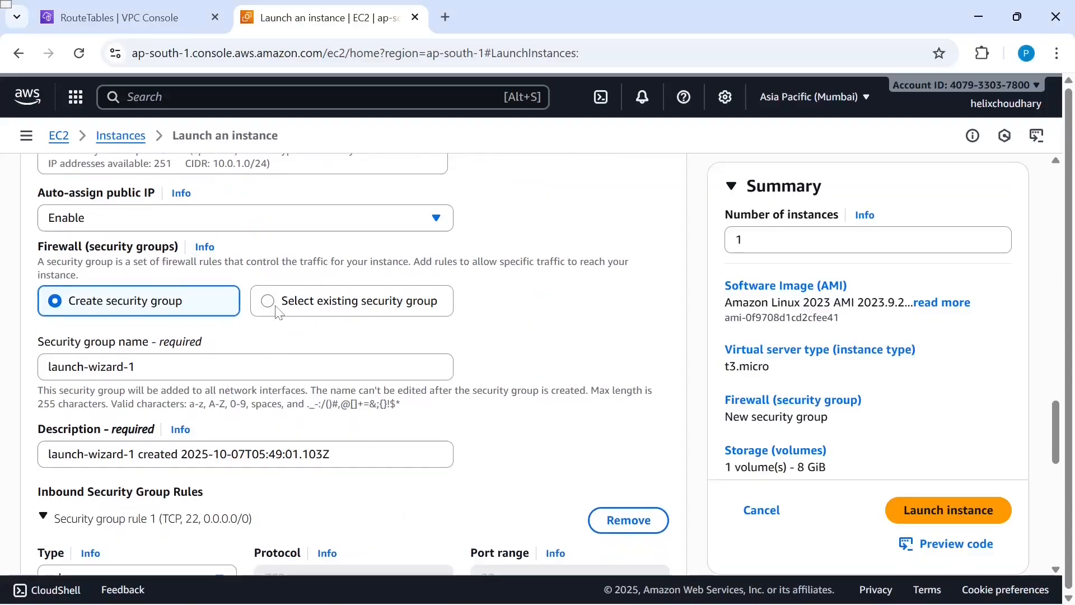
double_click(132, 367)
key(alt+Tab)
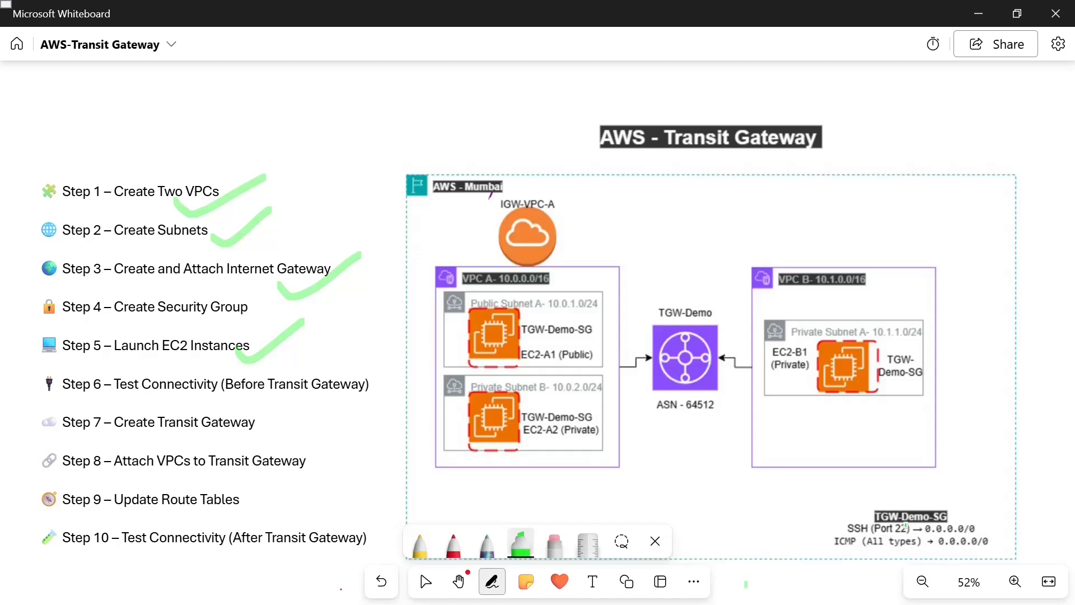
key(alt+Tab)
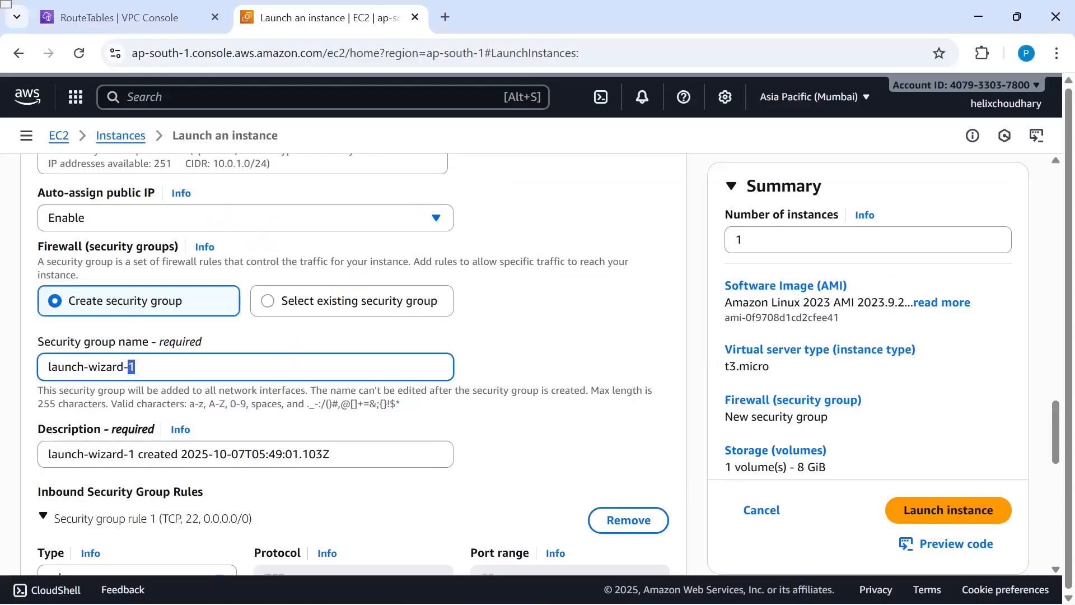
key(ctrl+a)
text(T)
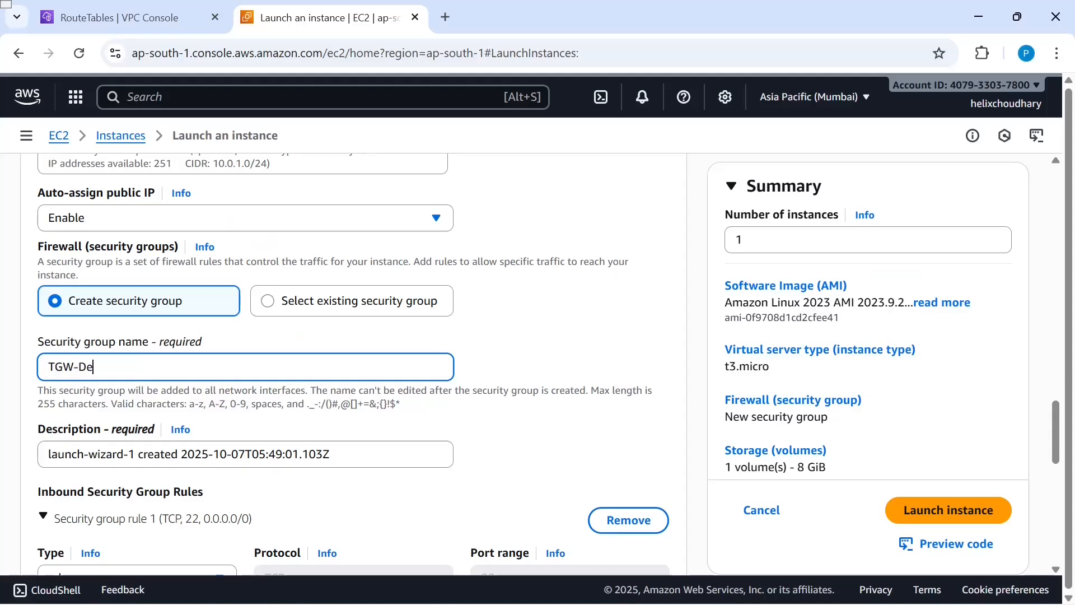
text(GW-Demo SG)
- Add a second inbound security group rule allowing All ICMP - IPv4 from Anywhere
scroll(245, 425, down, 1)
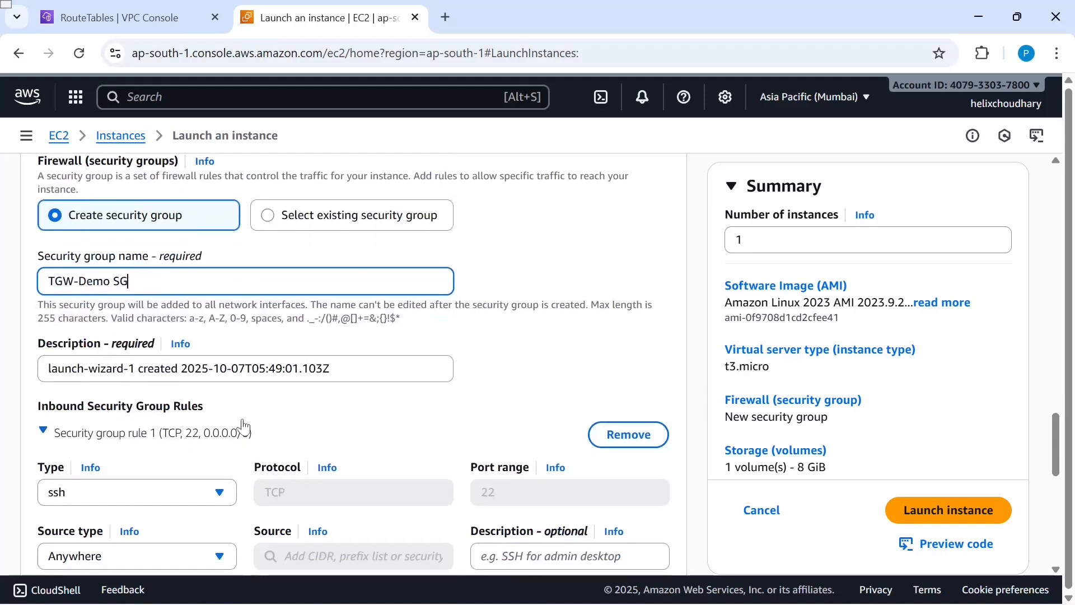
scroll(249, 407, down, 2)
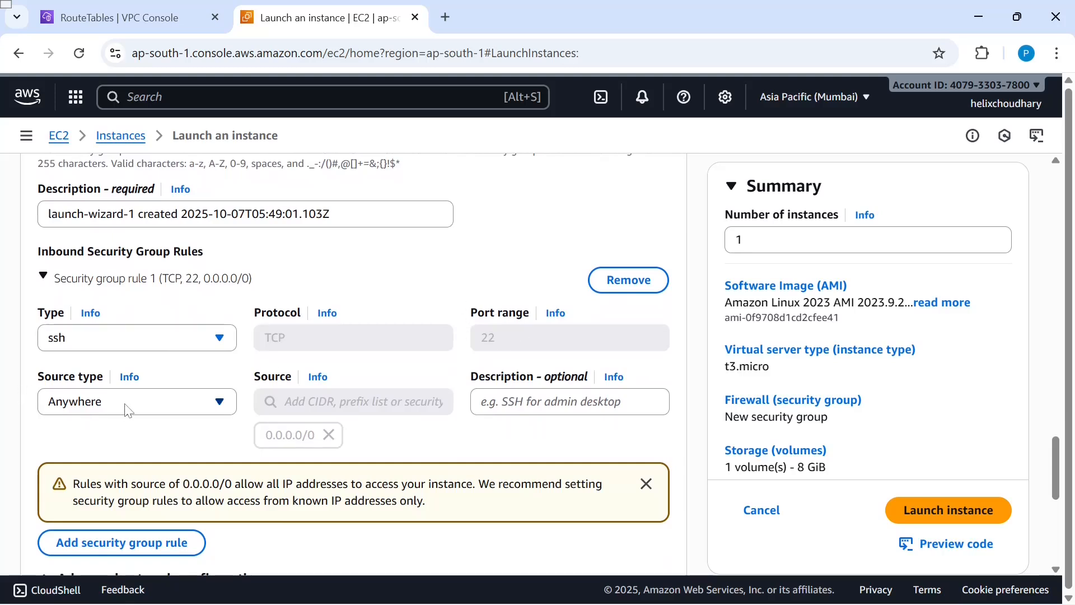
scroll(336, 477, down, 1)
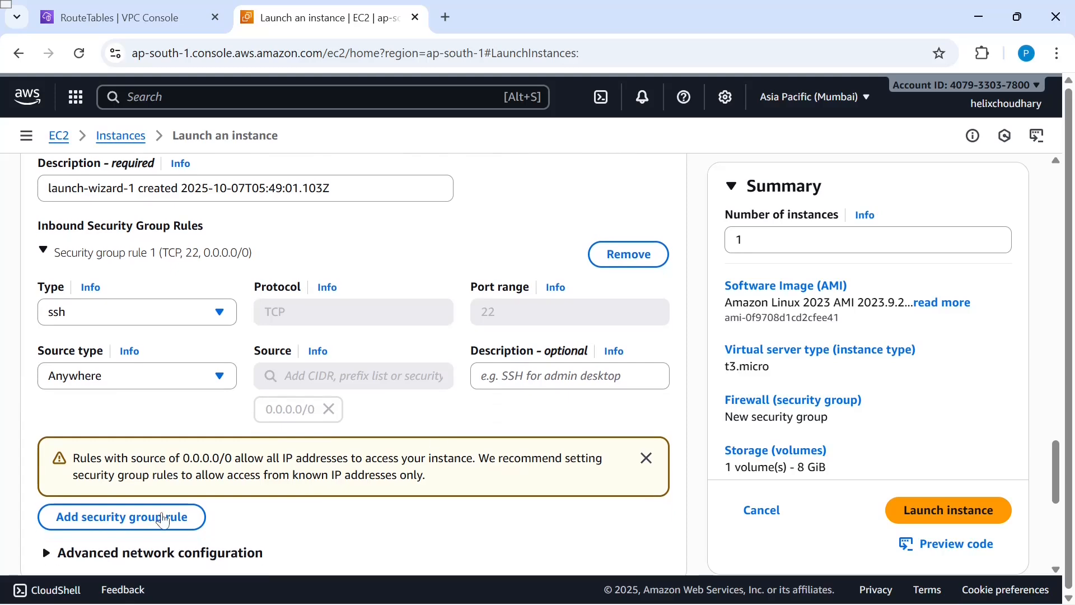
click(148, 521)
scroll(216, 485, down, 1)
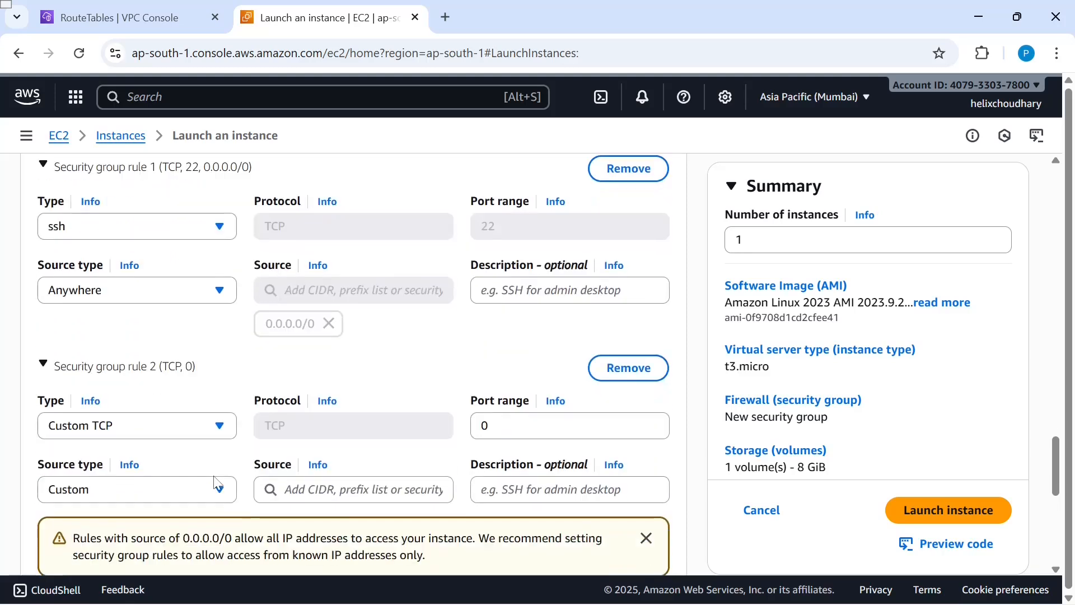
click(215, 432)
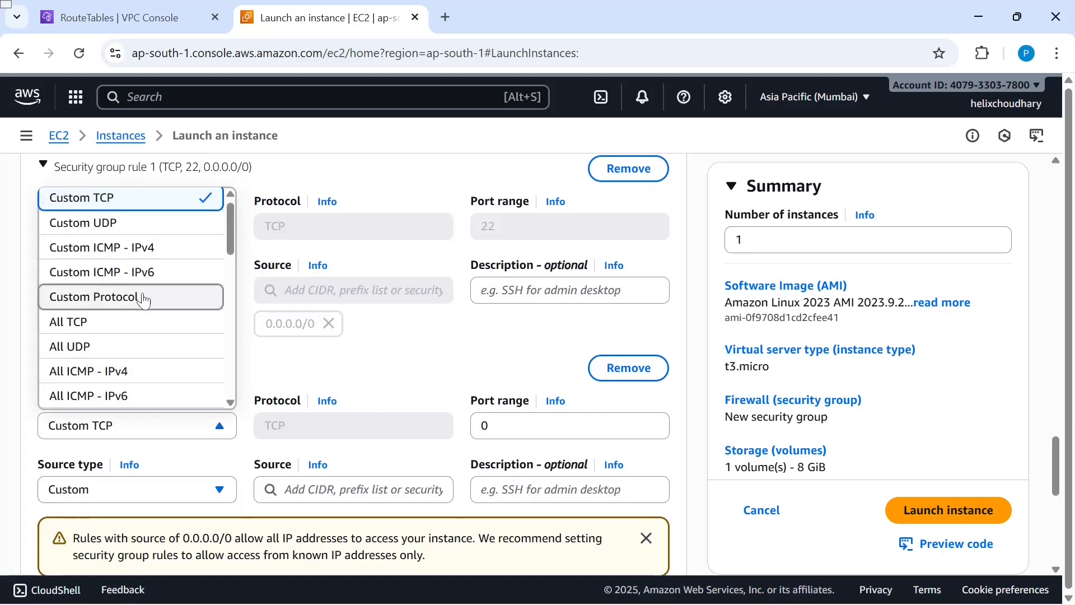
scroll(141, 335, down, 1)
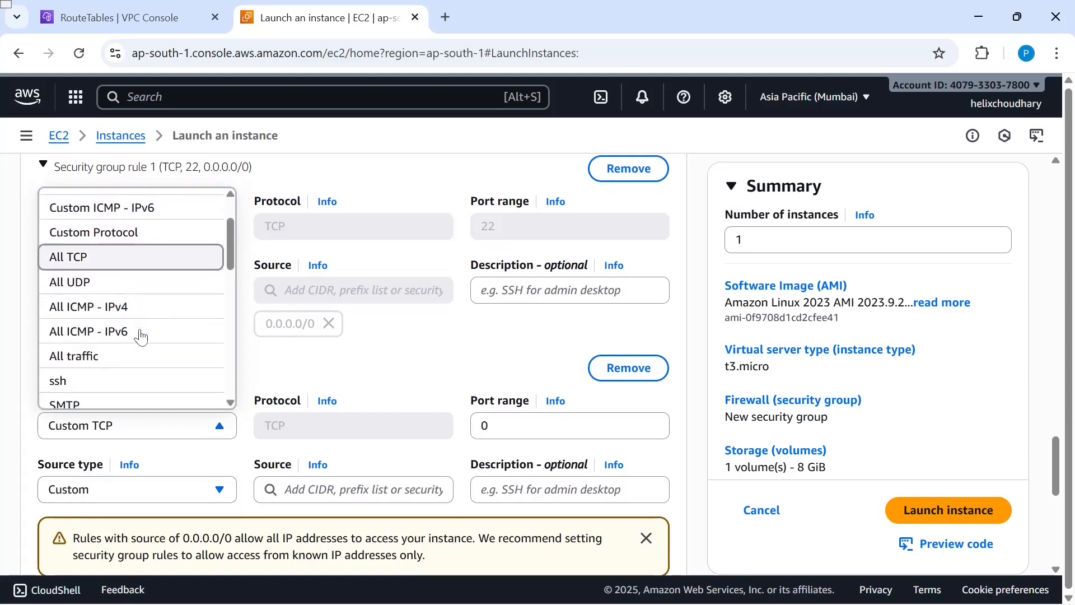
click(101, 332)
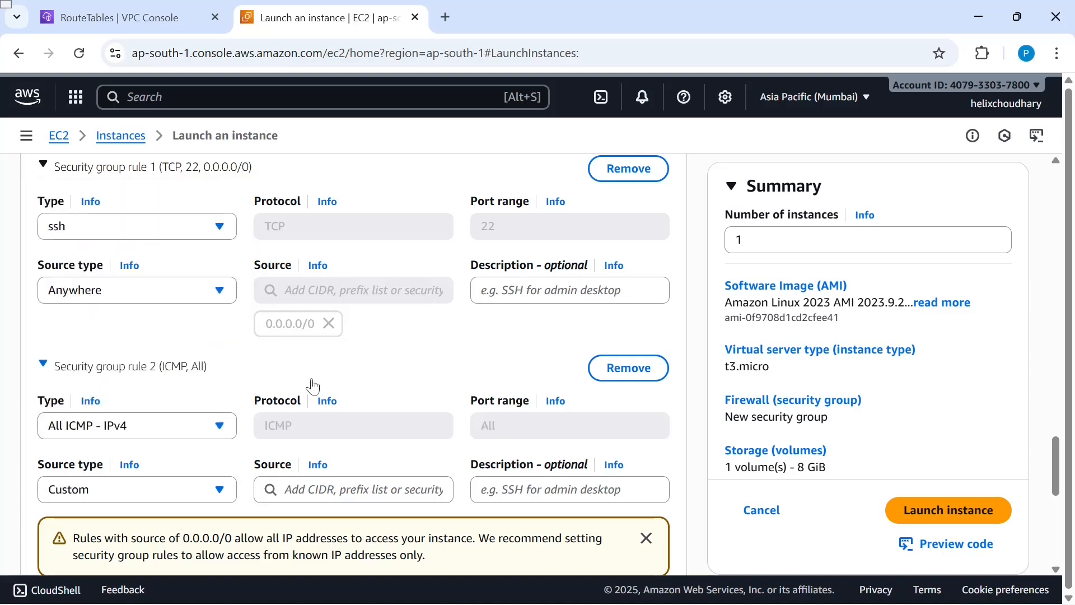
scroll(313, 386, down, 1)
click(204, 401)
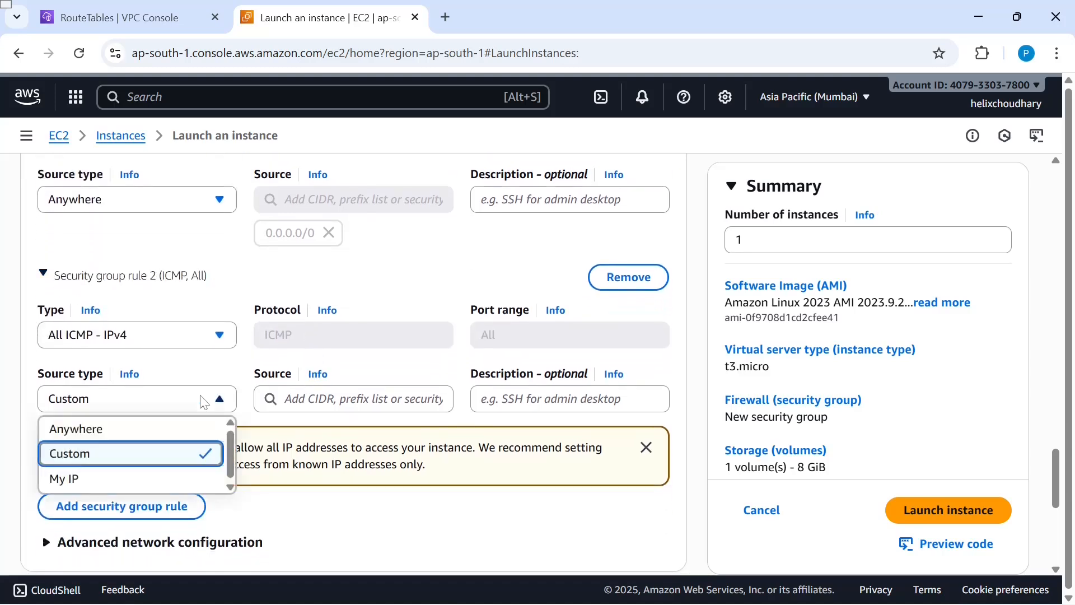
click(93, 430)
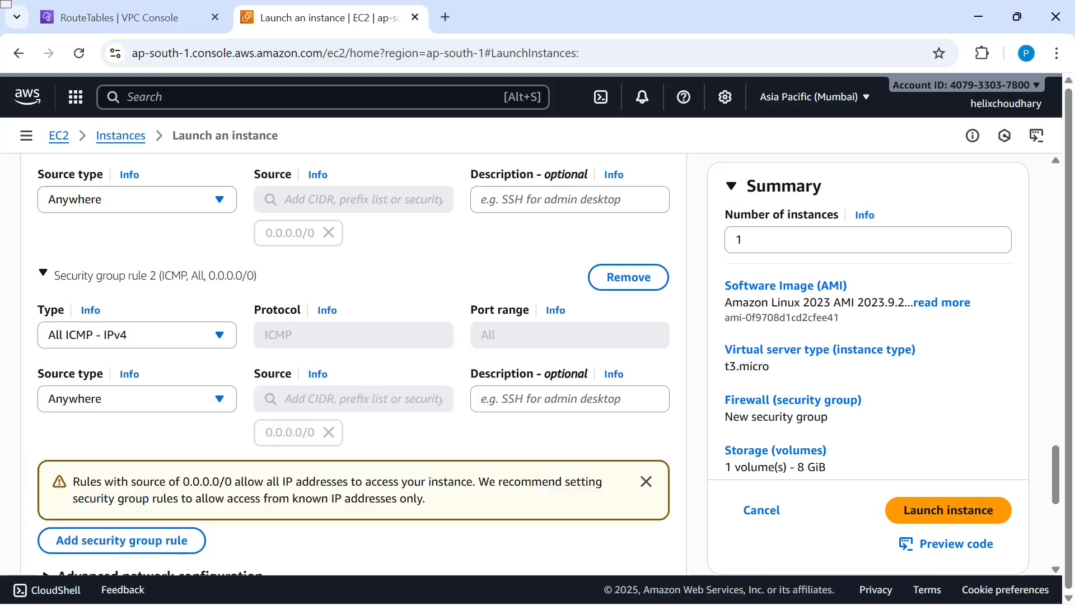
- Describe the ICMP rule as Ping and the ssh rule as SSH
scroll(564, 416, down, 1)
scroll(564, 417, up, 2)
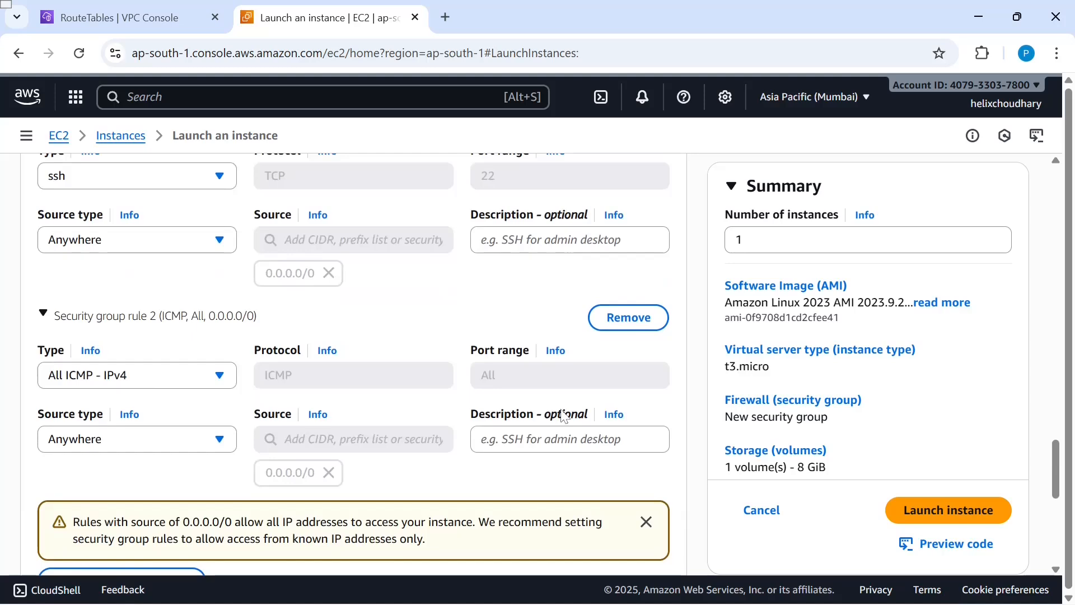
click(560, 439)
text(Ping)
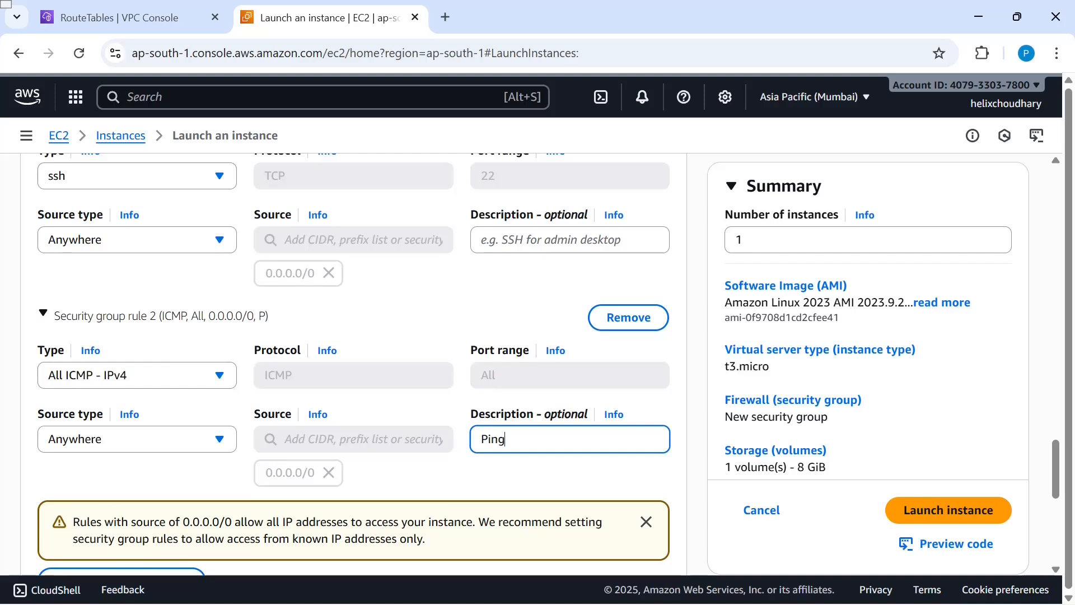
click(570, 240)
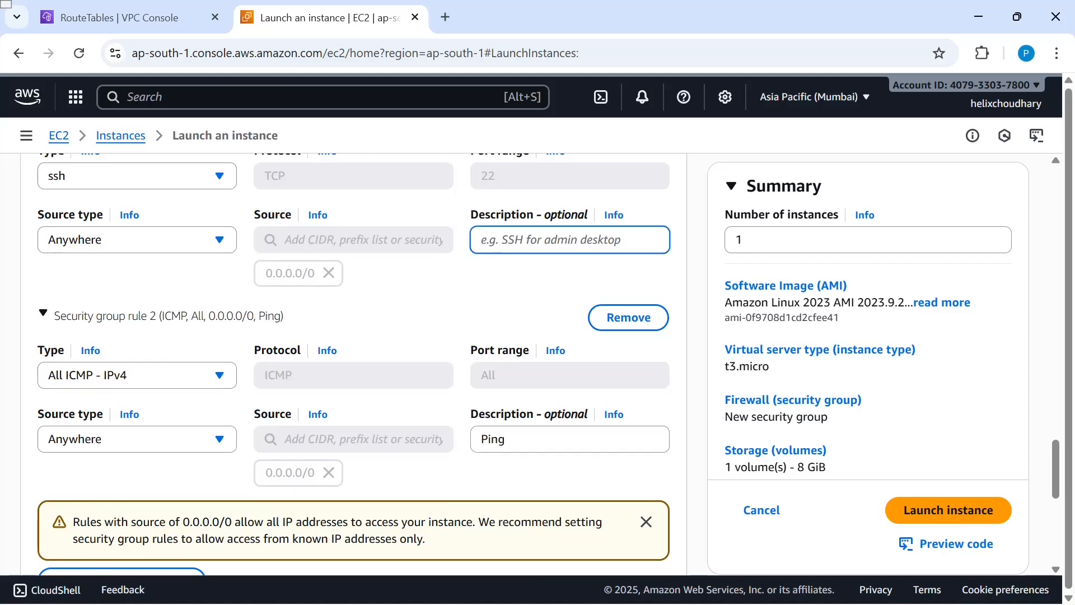
text(SSH)
- Review the storage and network settings, and launch the public instance
scroll(386, 351, down, 6)
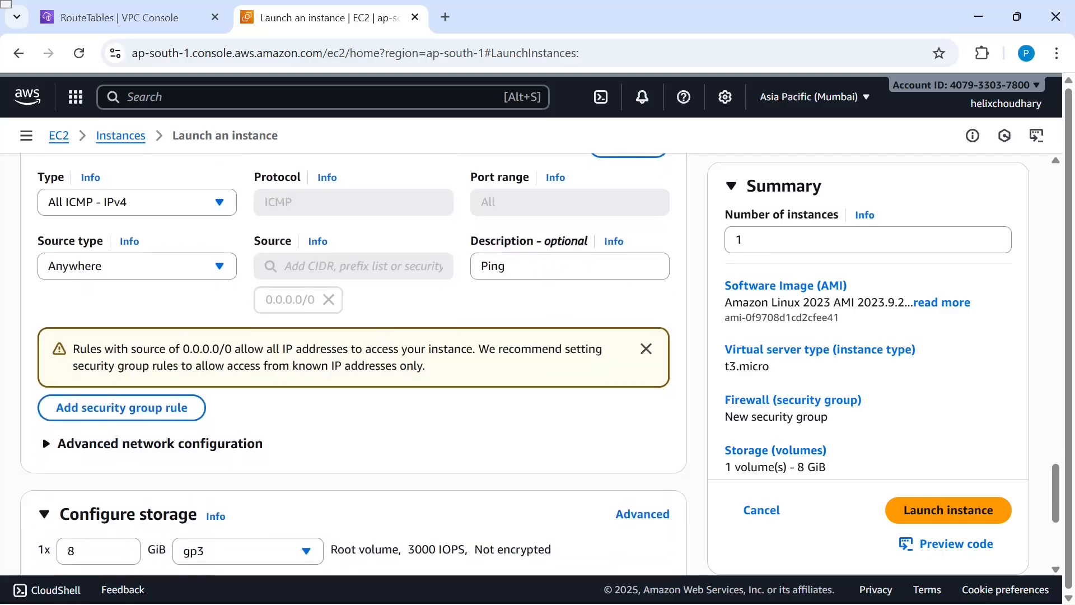
scroll(386, 352, down, 2)
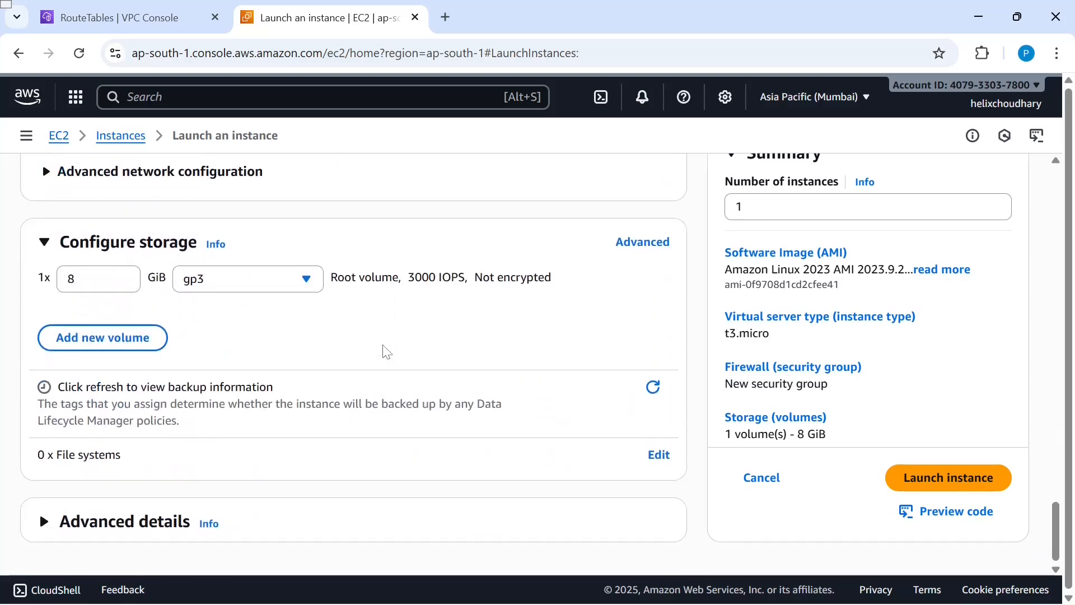
scroll(450, 355, up, 16)
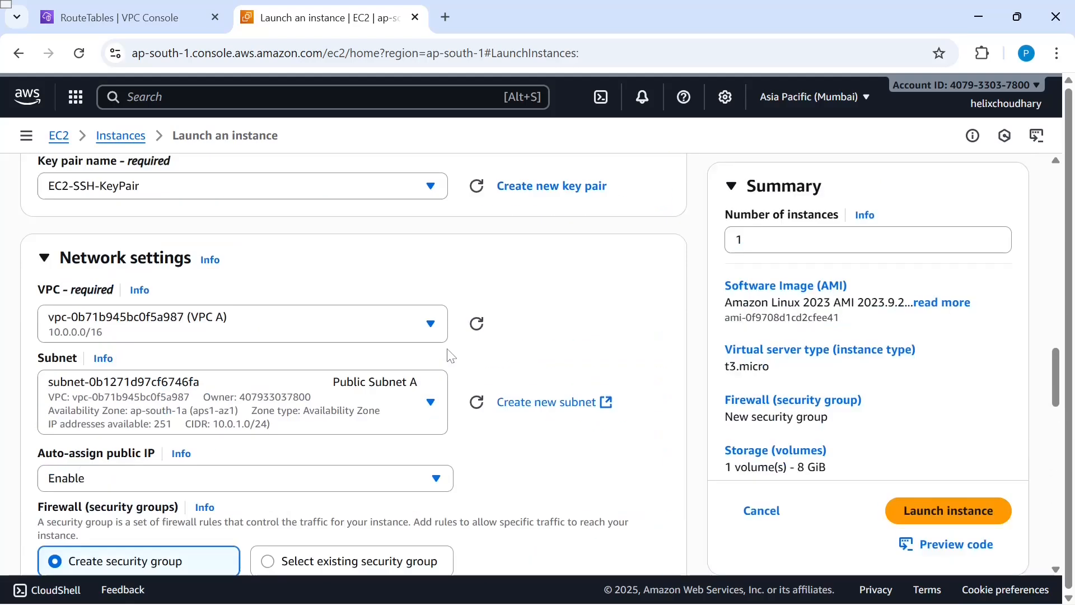
click(940, 510)
key(alt+Tab)
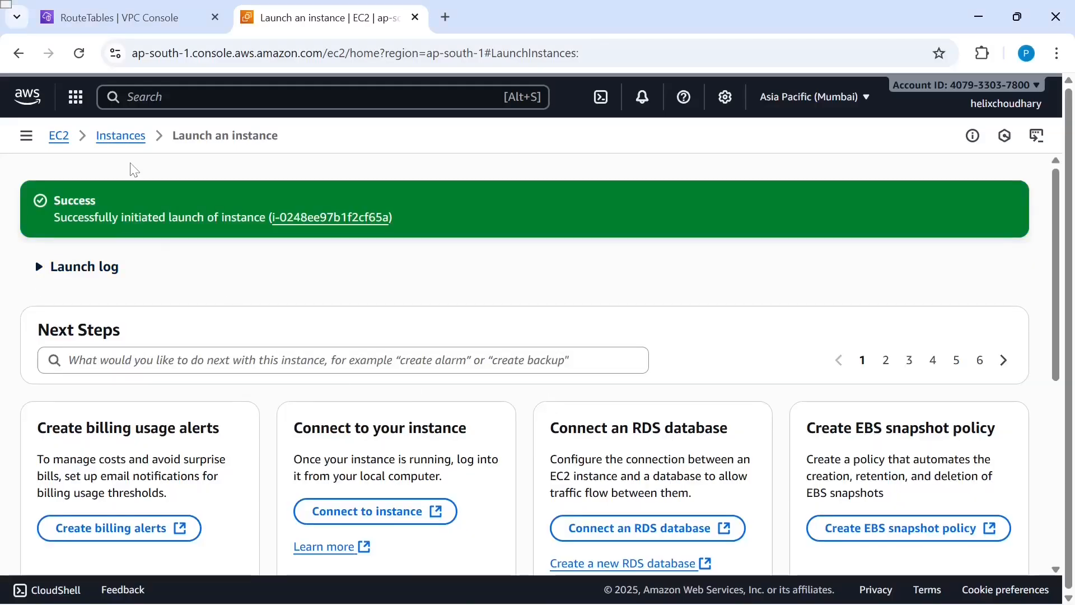
- Start launching another instance from the Instances list and name it EC2-A2 Private
click(131, 144)
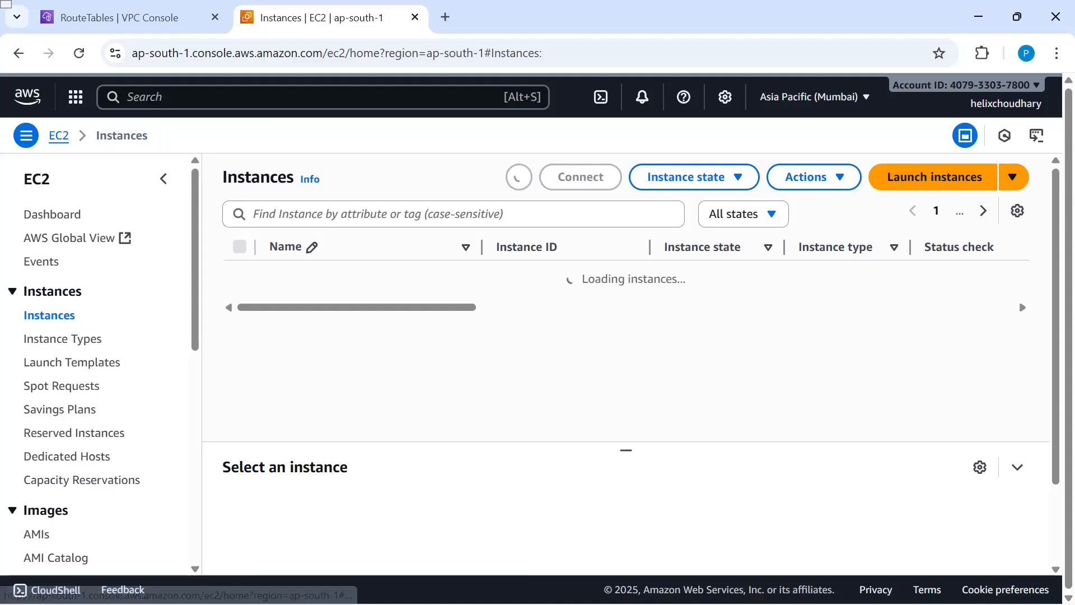
click(939, 185)
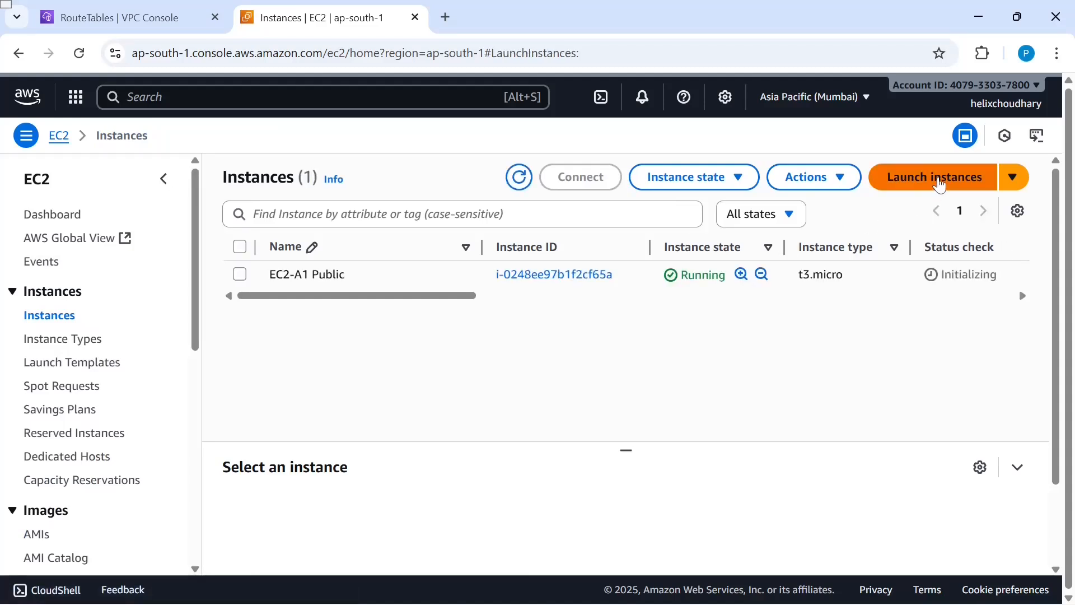
text(EC2-A1 Public)
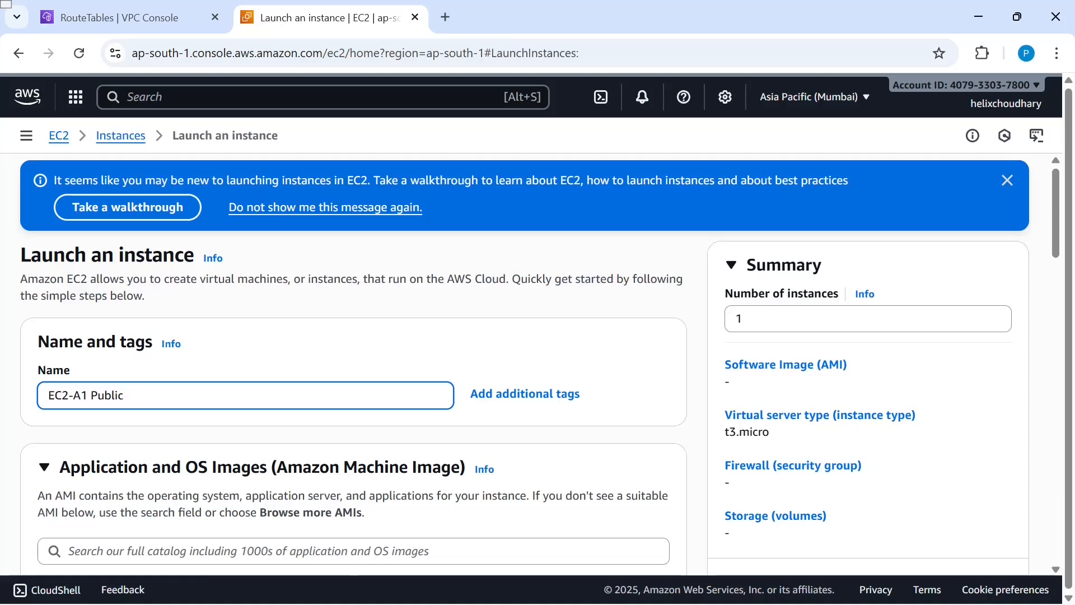
key(BackSpace)
key(BackSpace)
key(BackSpace)
key(BackSpace)
key(BackSpace)
key(BackSpace)
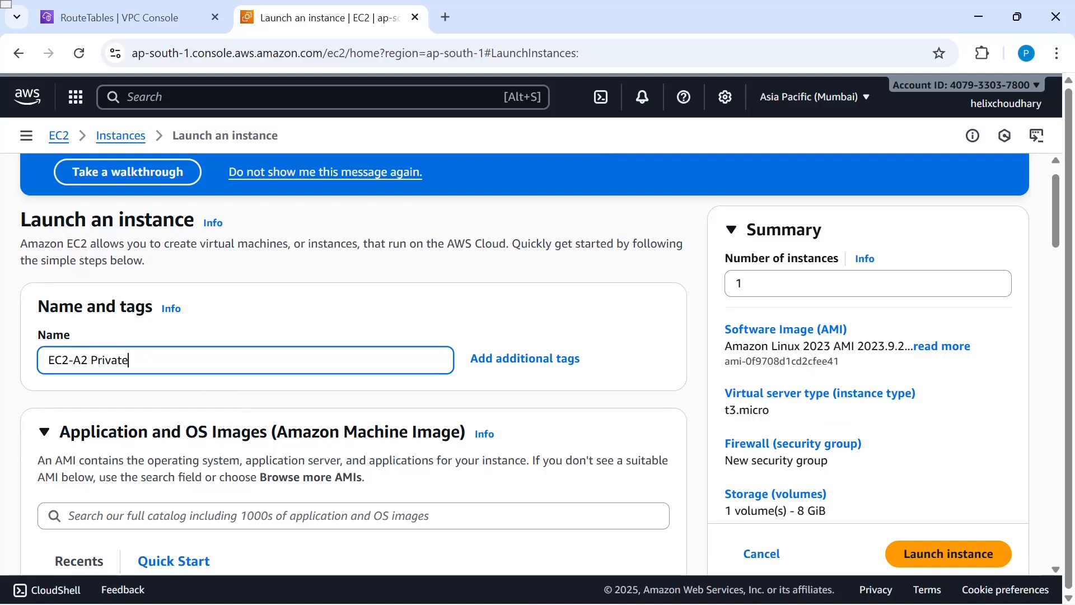
key(ctrl+a)
- Keep the default machine image and instance type, and assign the key pair EC2-SSH-KeyPair to the private instance
scroll(177, 496, down, 5)
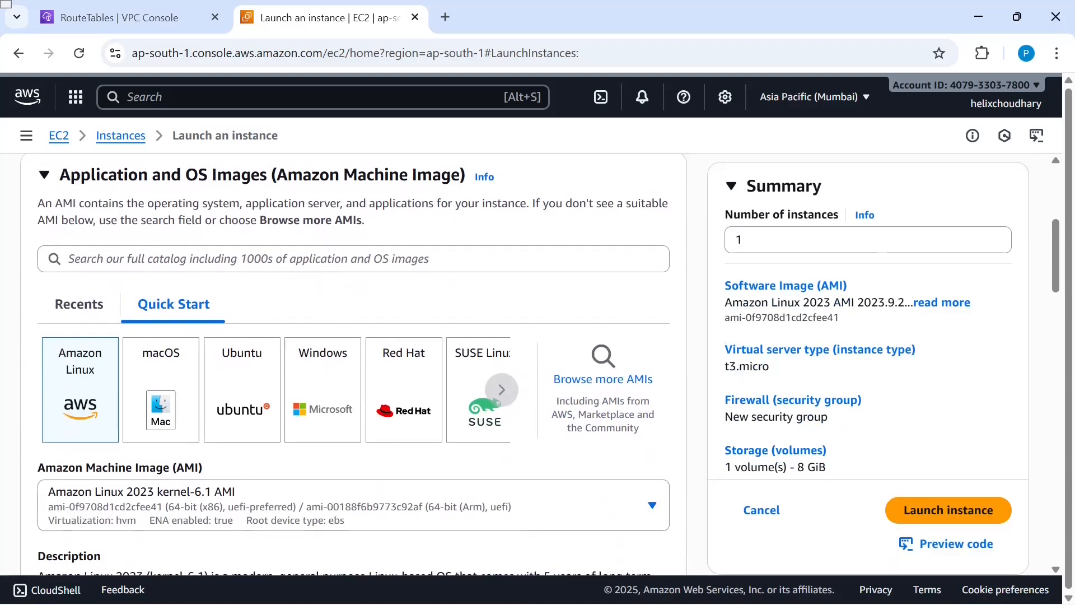
scroll(177, 496, down, 10)
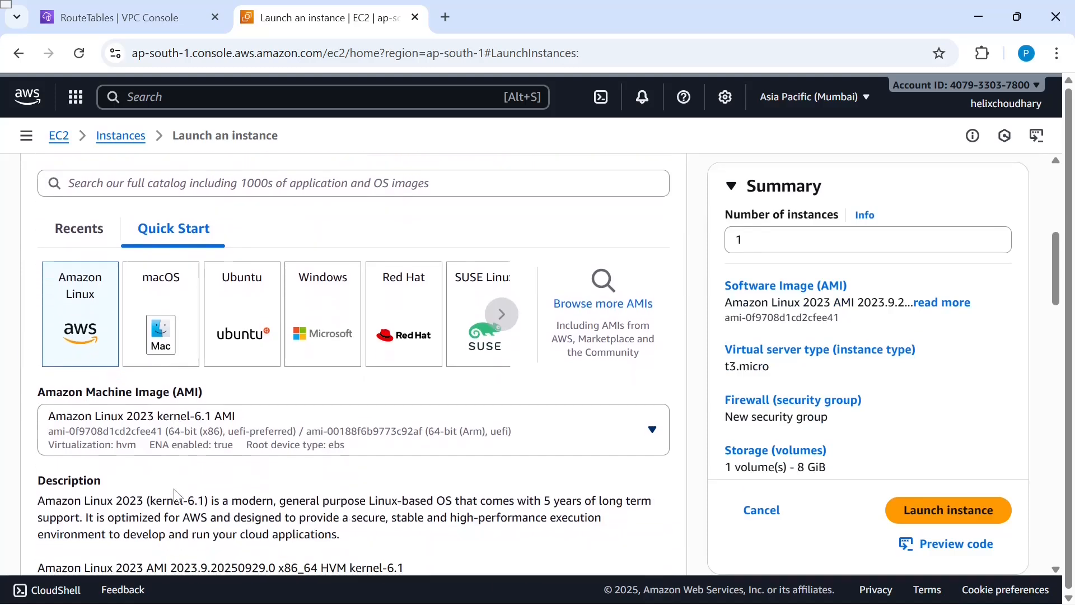
scroll(177, 496, down, 2)
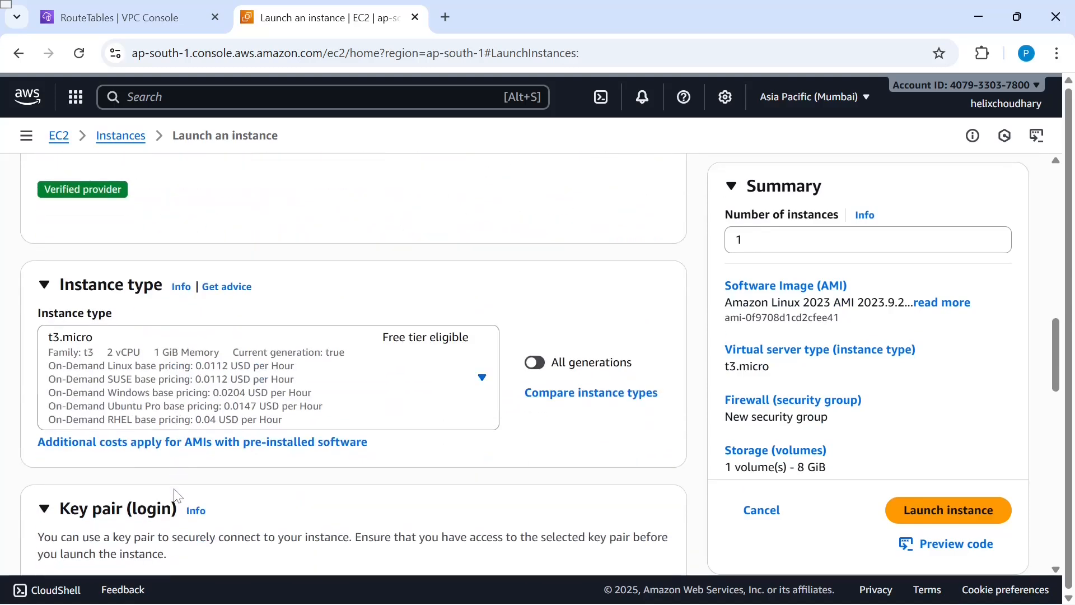
click(156, 522)
click(144, 471)
scroll(320, 511, down, 5)
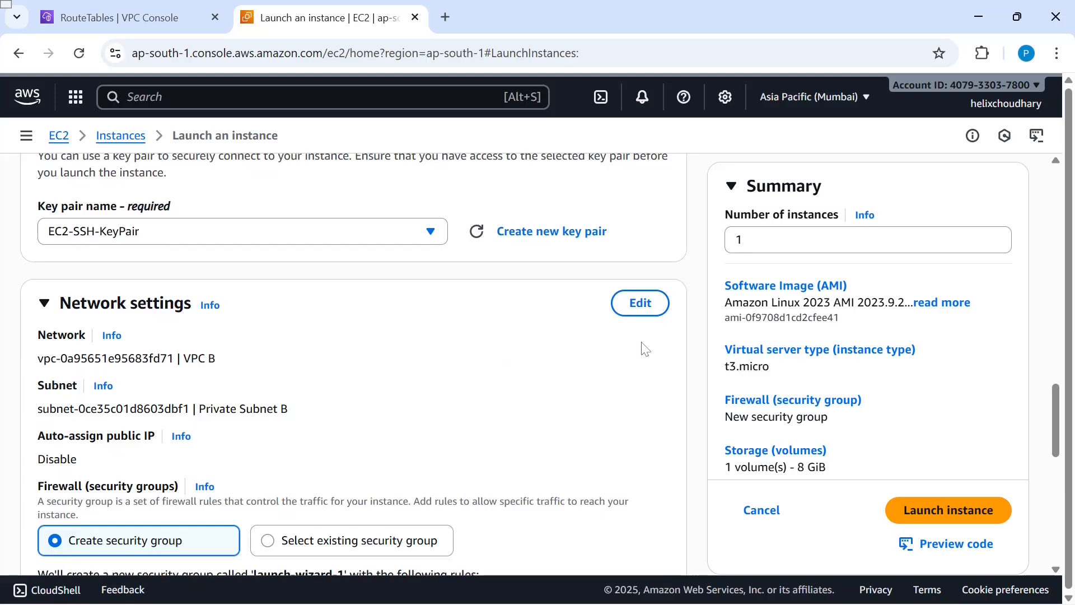
- Edit the private instance's network settings to use VPC A and Private Subnet A
click(641, 304)
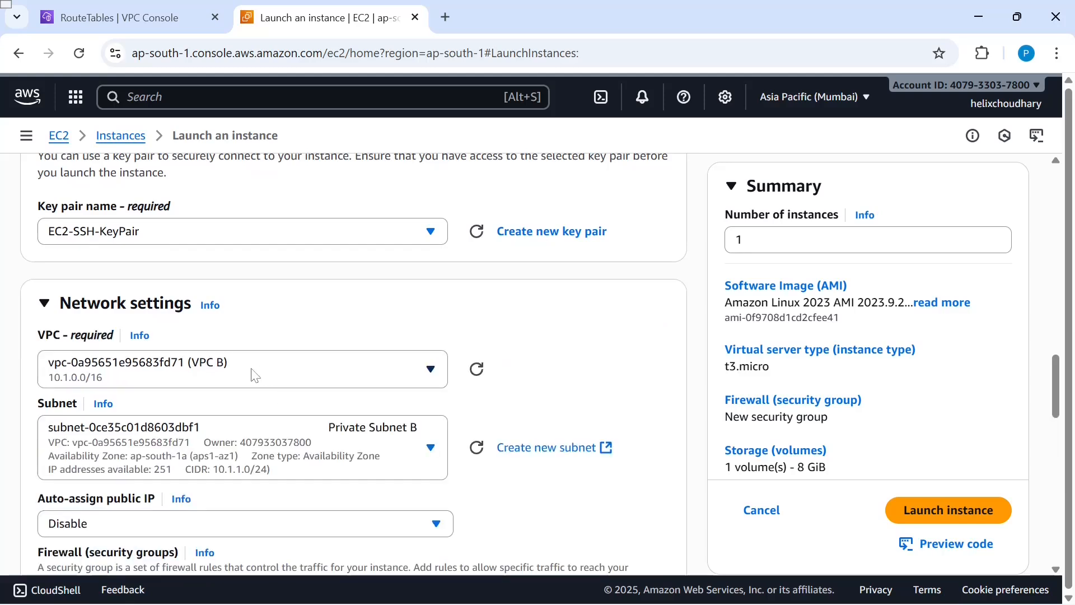
click(255, 375)
key(Down)
key(Return)
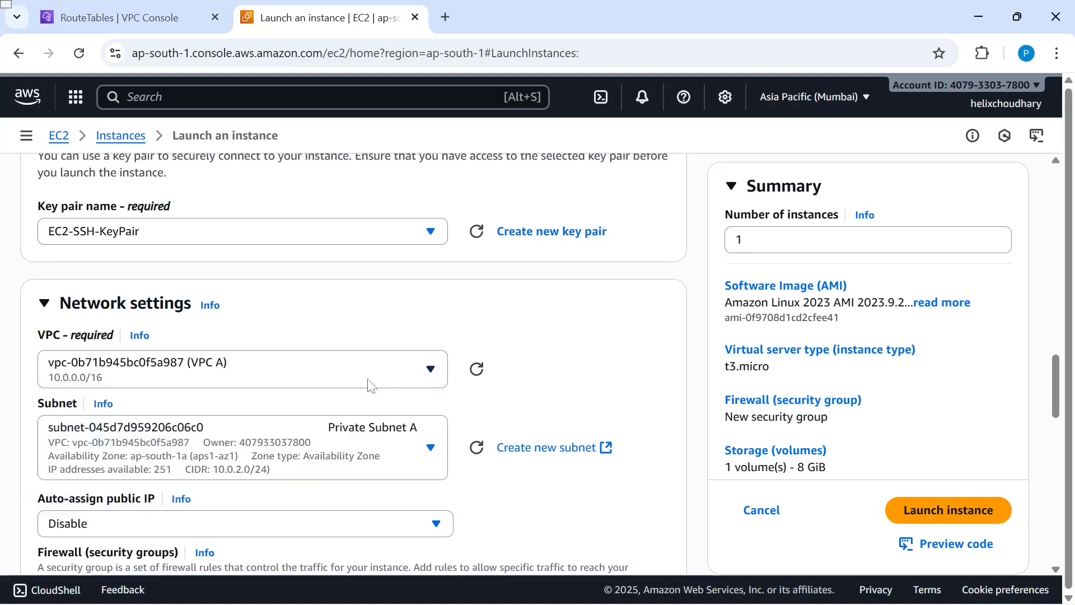
scroll(392, 369, down, 2)
click(416, 357)
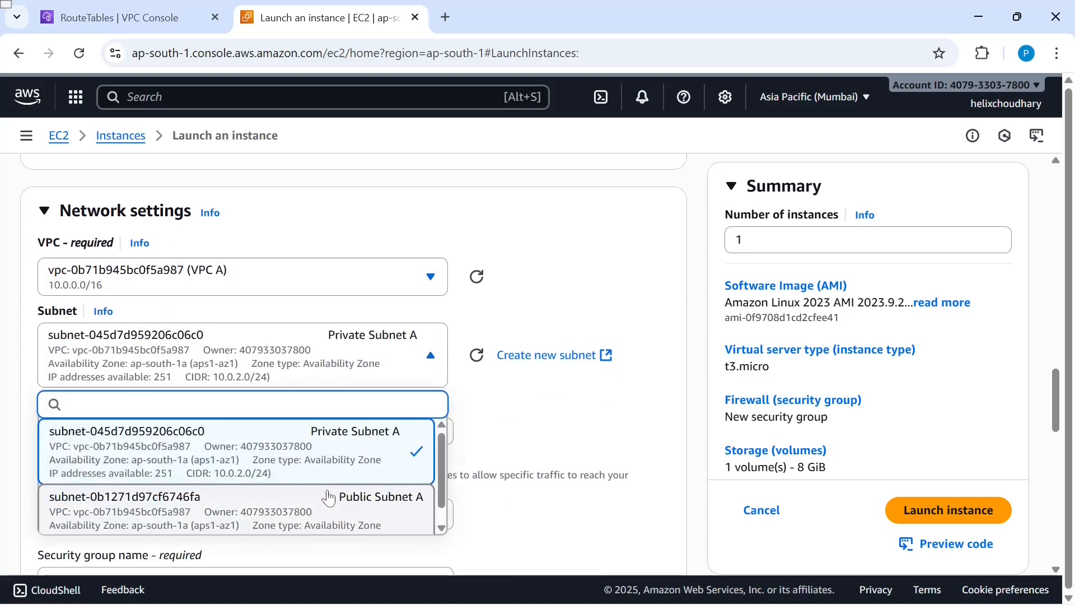
scroll(323, 483, down, 1)
scroll(323, 483, up, 1)
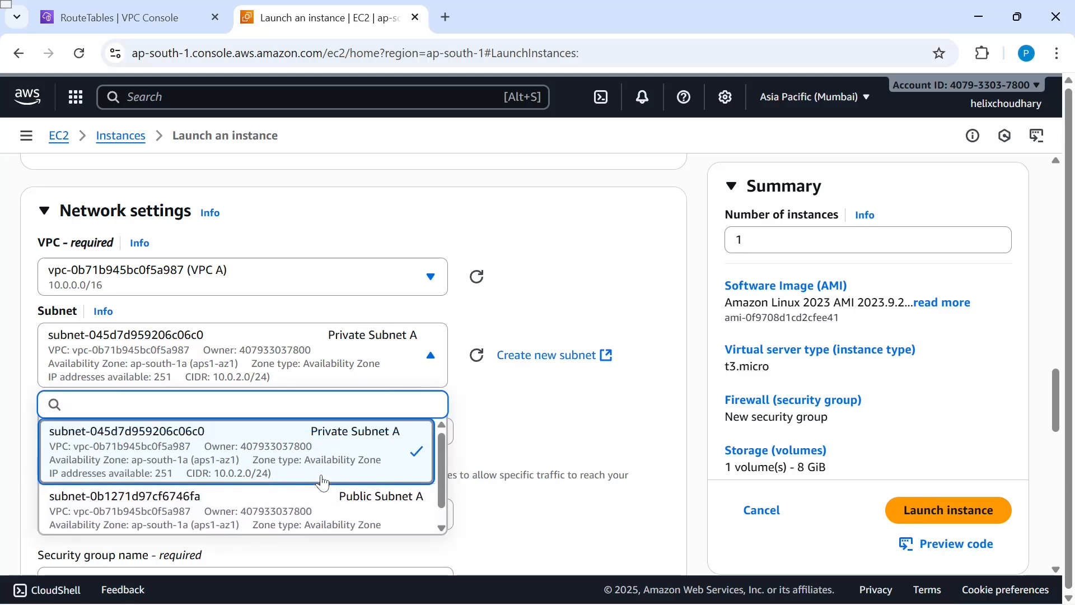
click(348, 449)
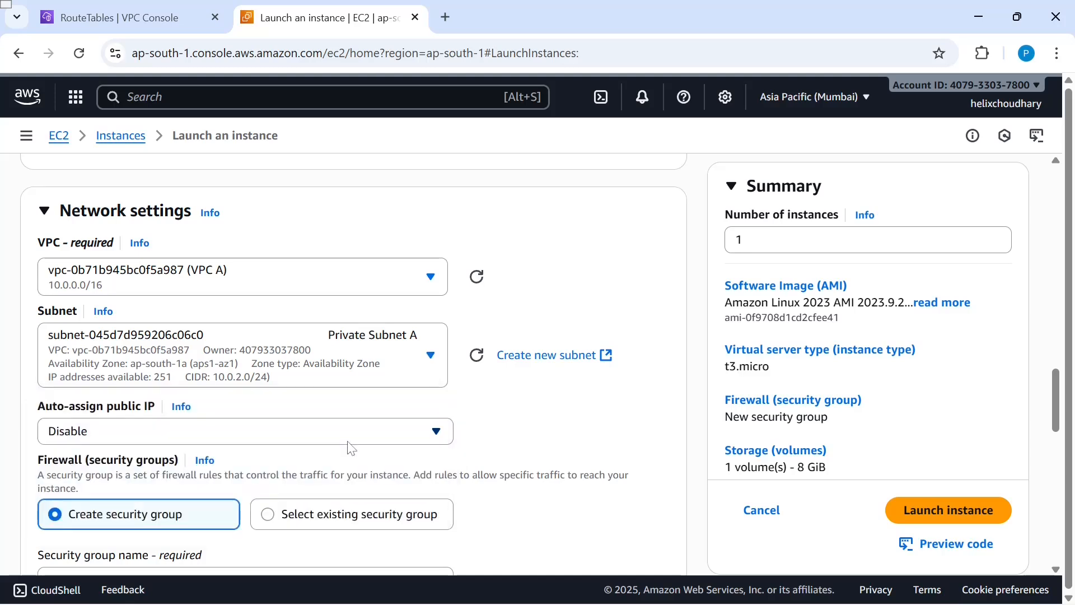
- Assign the existing security group TGW-Demo SG to the private instance
scroll(476, 416, down, 2)
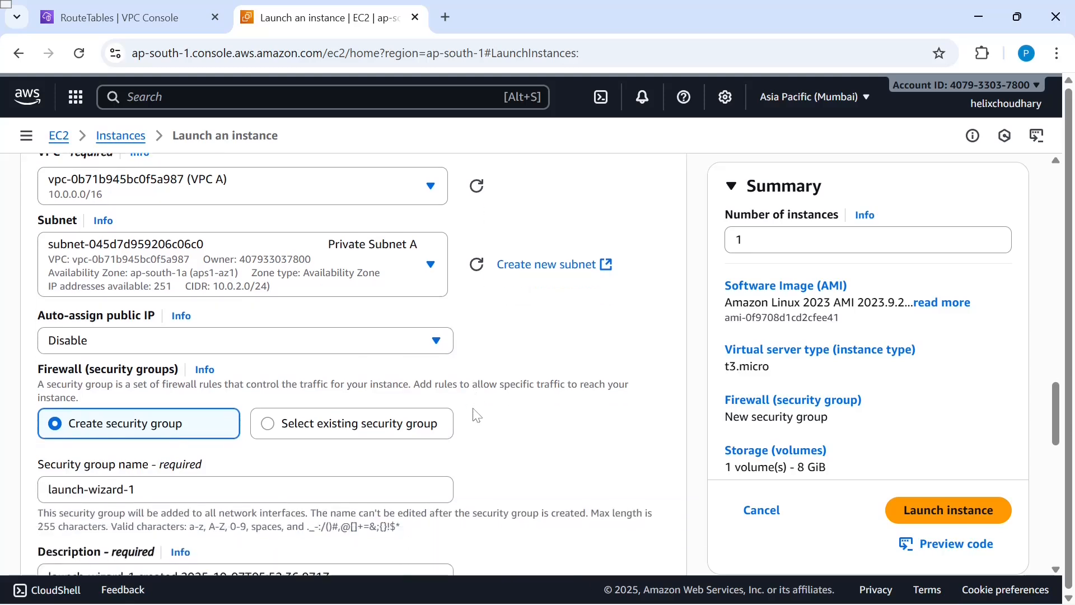
scroll(477, 415, down, 2)
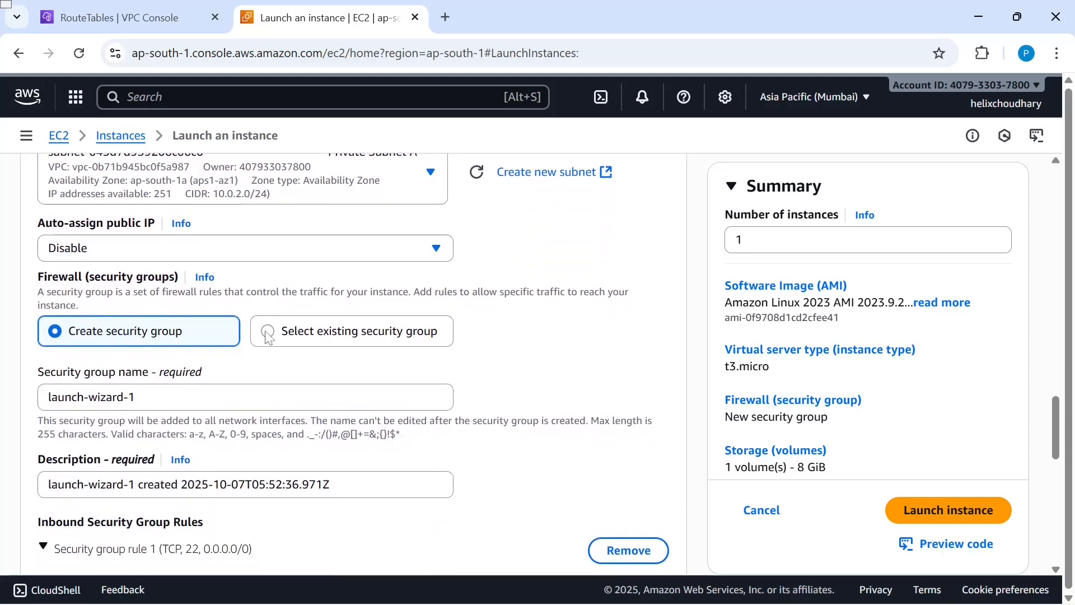
click(269, 336)
click(293, 404)
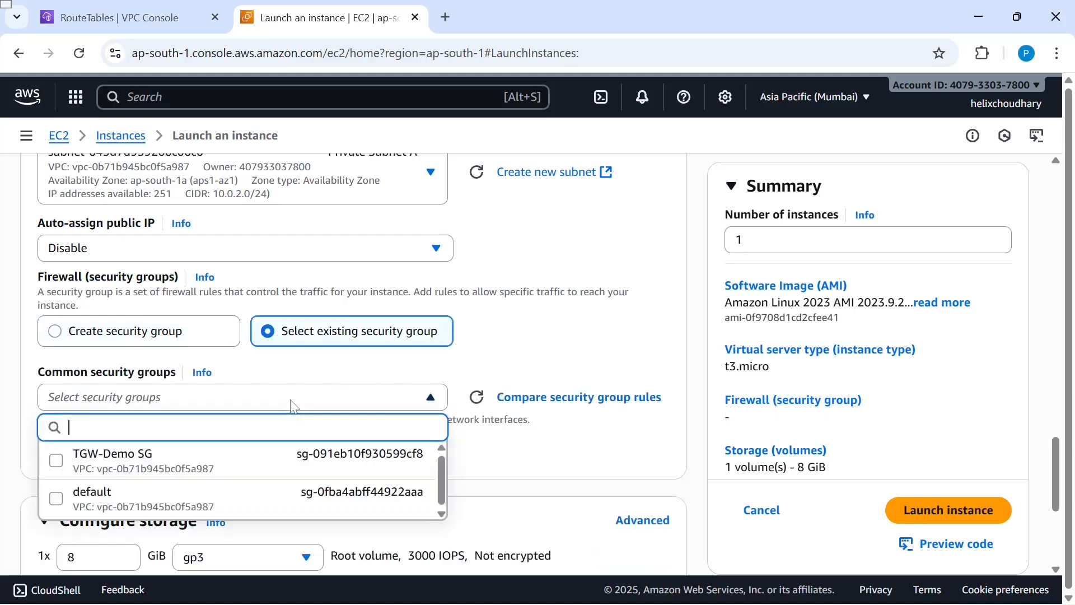
click(61, 468)
- Review the remaining launch settings and launch the EC2-A2 Private instance
scroll(45, 319, down, 3)
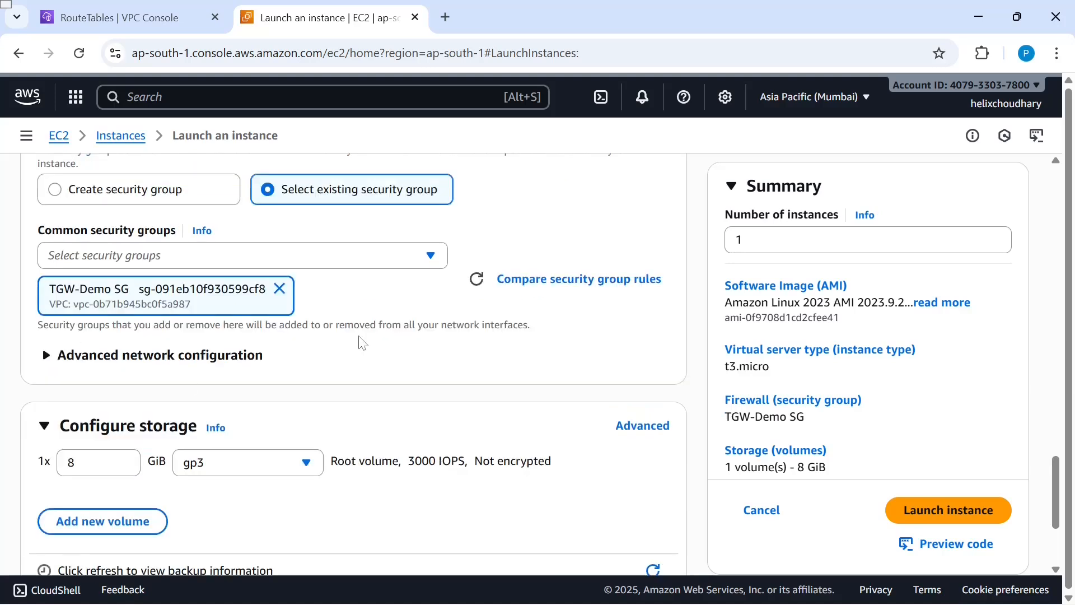
scroll(363, 343, down, 3)
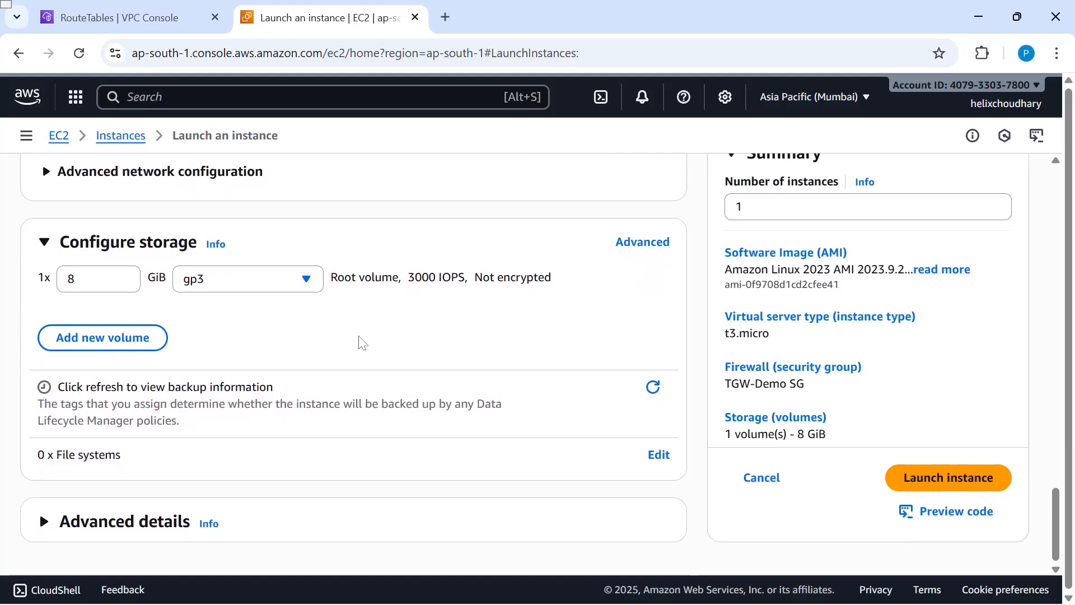
scroll(363, 343, up, 20)
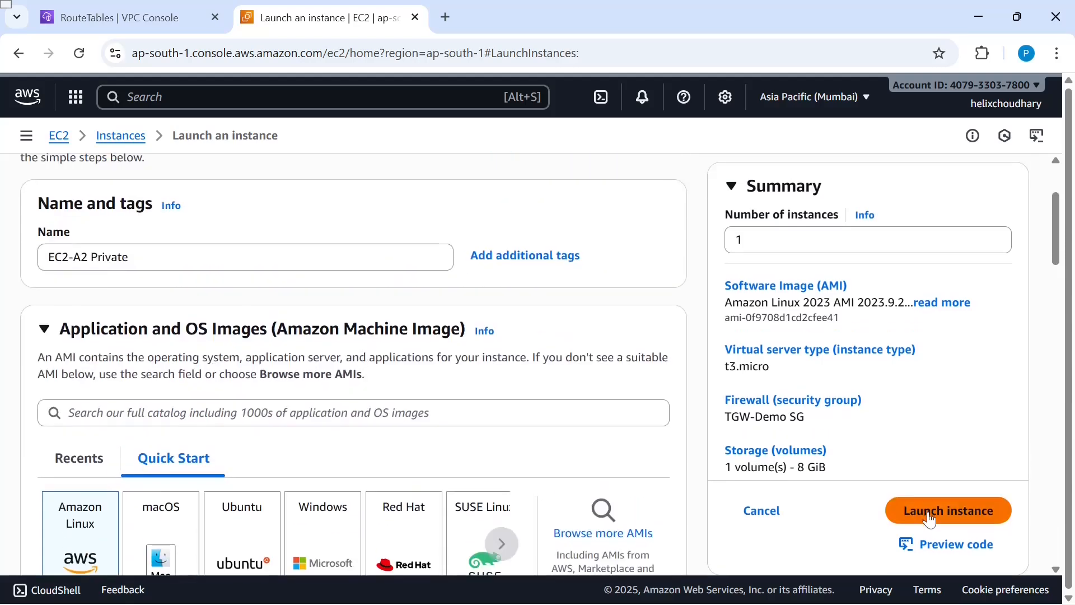
click(929, 513)
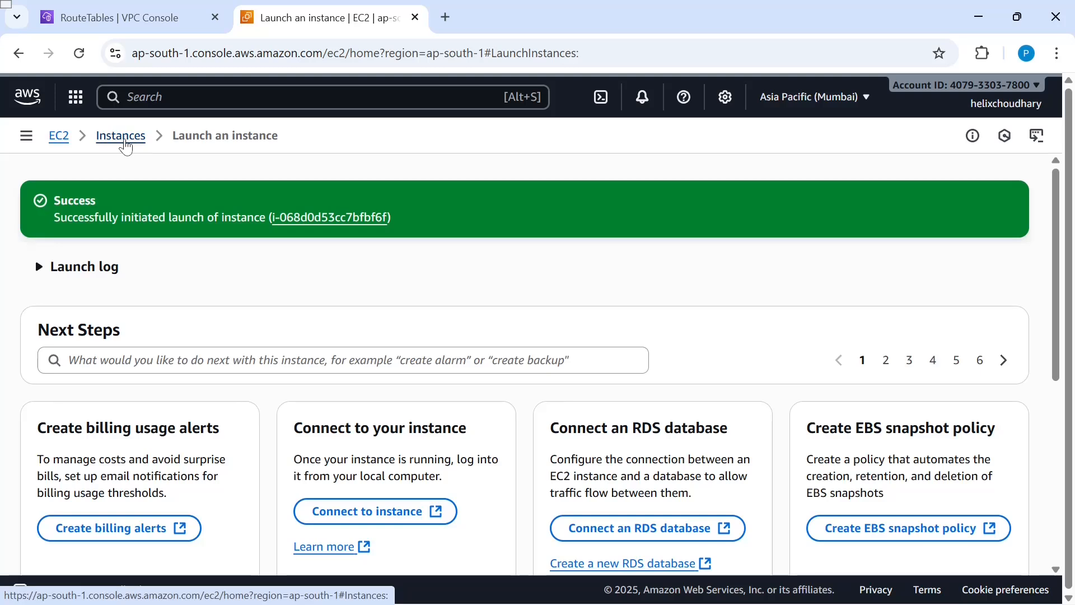
- Return to the Instances list and examine the state, public IPv4 address and security group columns of both instances
click(121, 136)
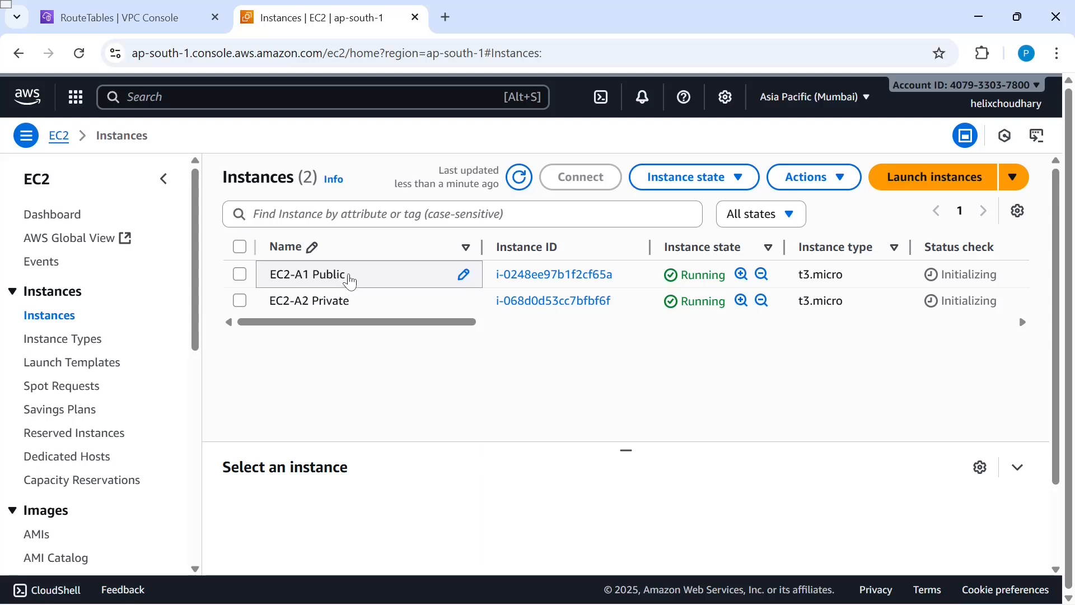
scroll(620, 314, right, 3)
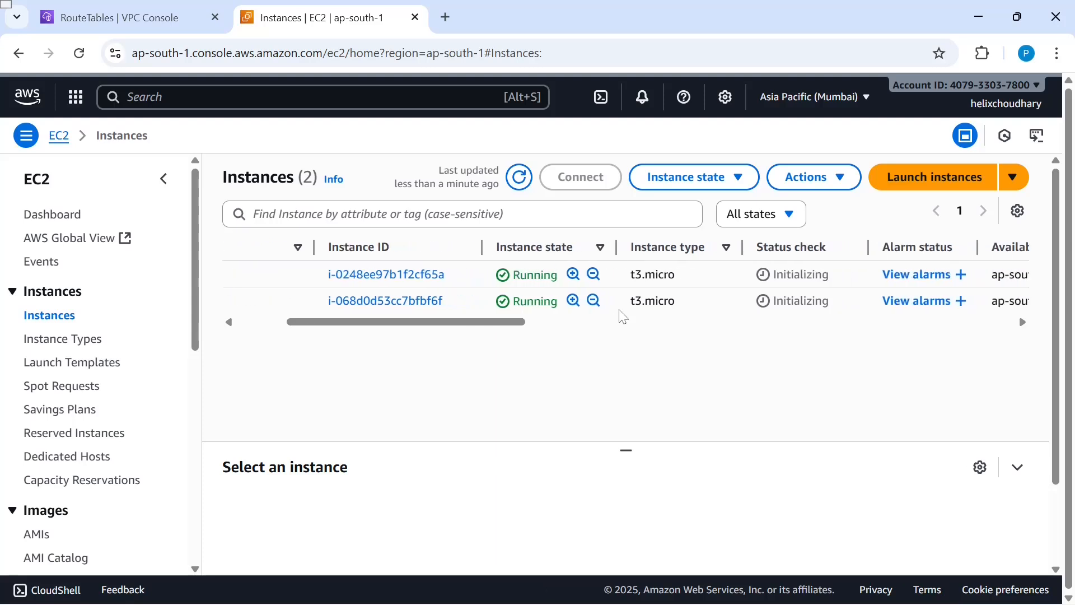
scroll(623, 316, right, 10)
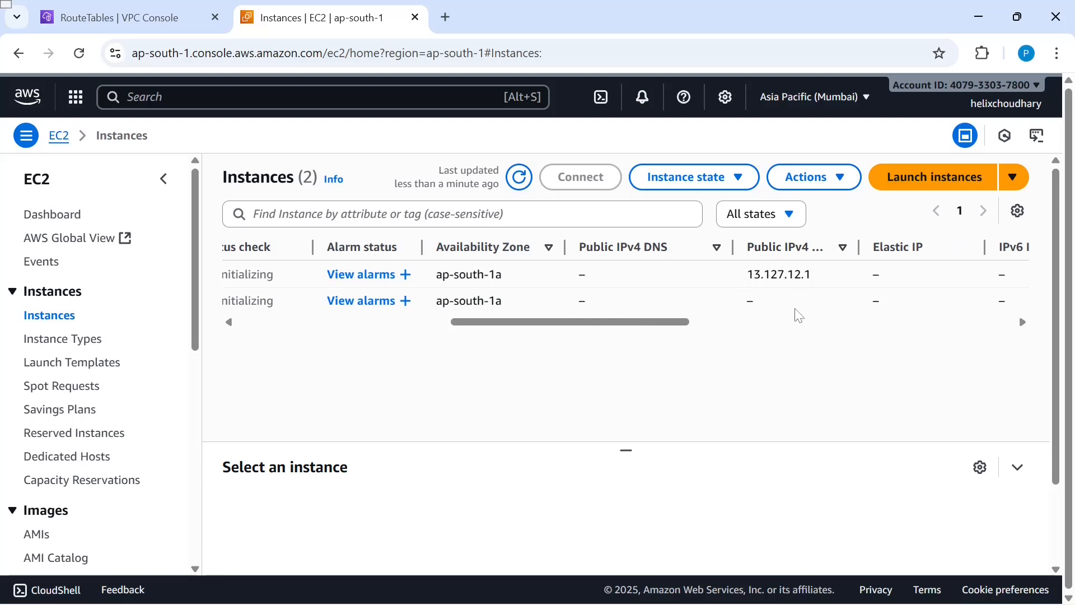
scroll(799, 315, right, 4)
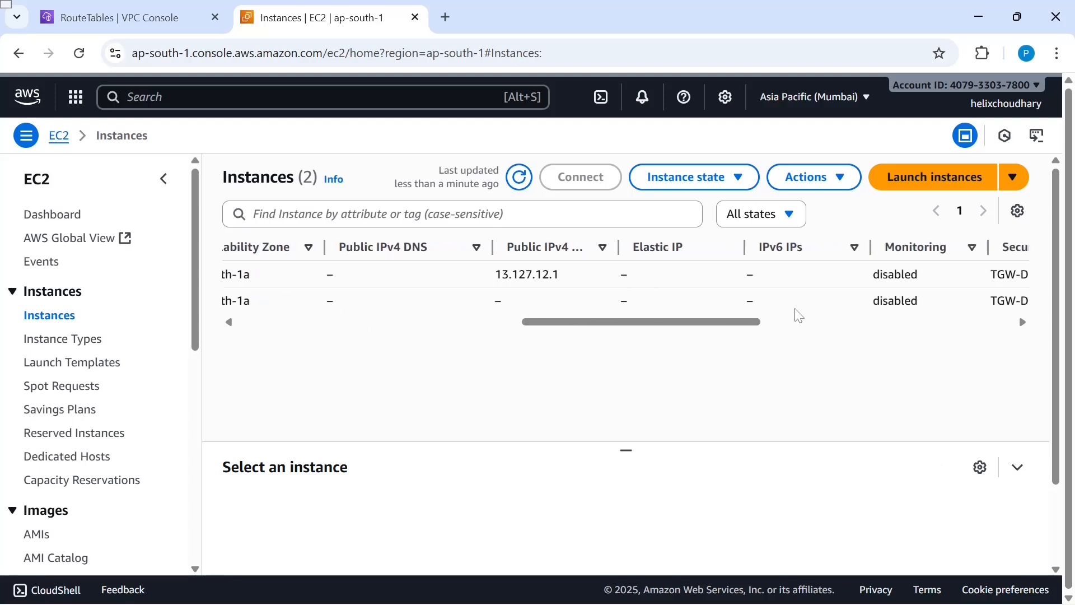
scroll(796, 310, right, 9)
scroll(797, 312, left, 15)
scroll(799, 315, left, 10)
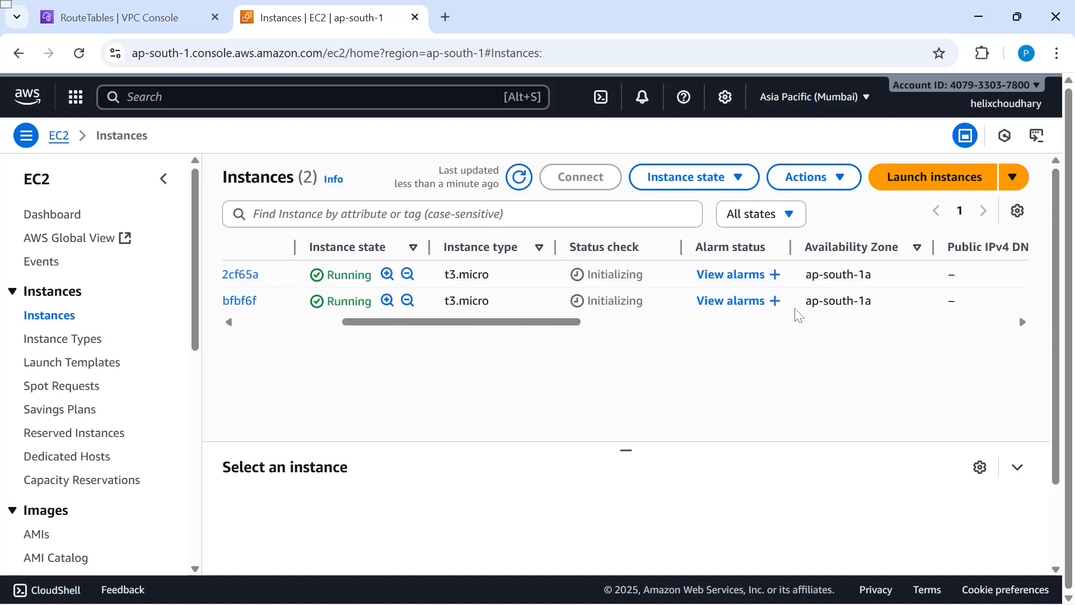
scroll(578, 302, left, 4)
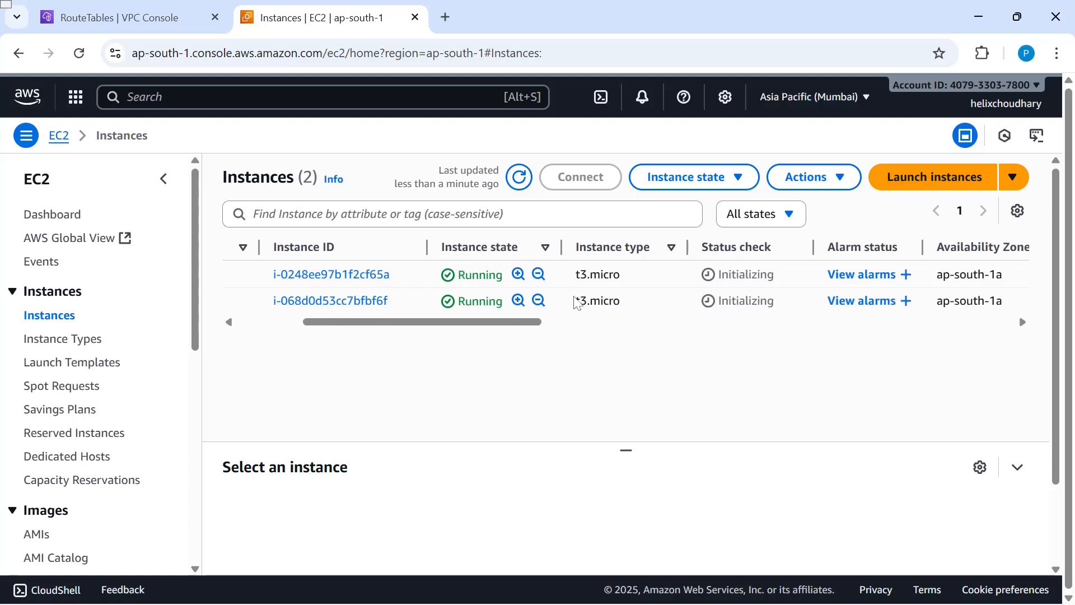
scroll(431, 301, left, 3)
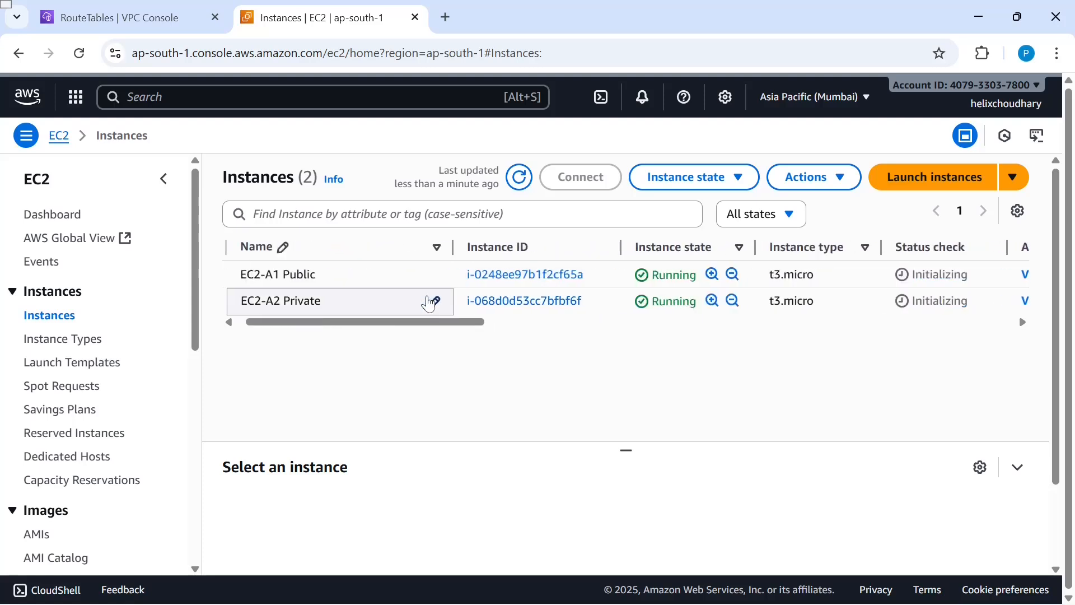
- Open the EC2-A2 Private instance's details and compare its private IPv4 address with the Microsoft Whiteboard network diagram
click(518, 305)
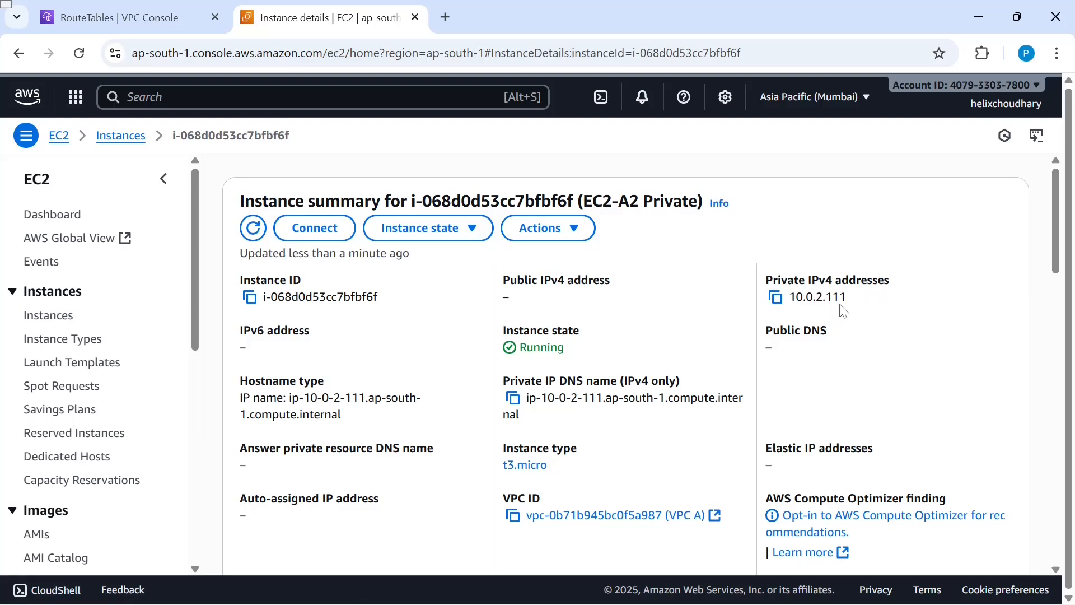
key(alt+Tab)
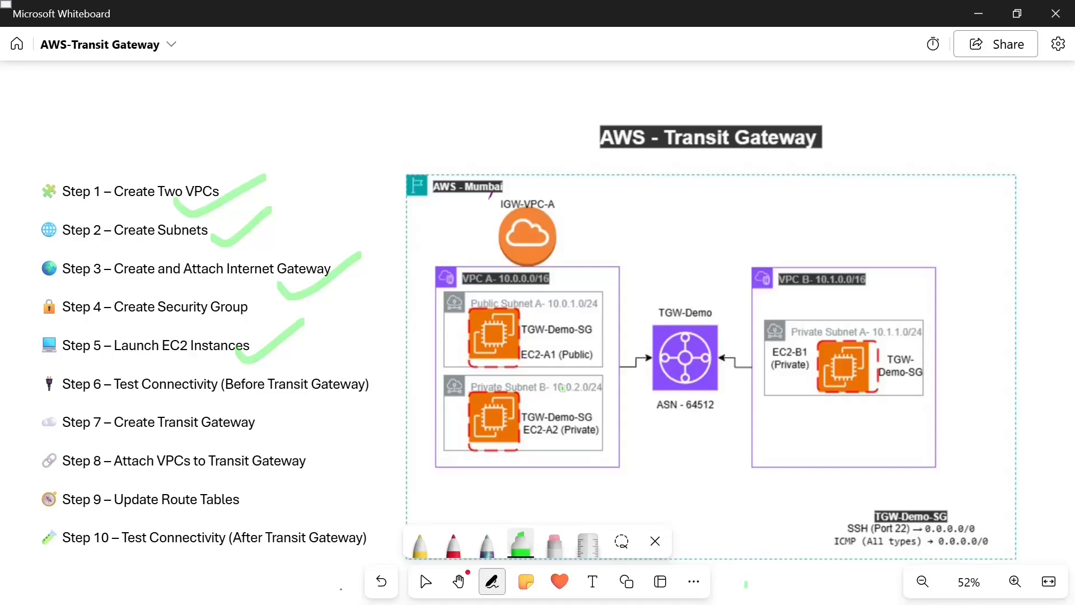
key(alt+Tab)
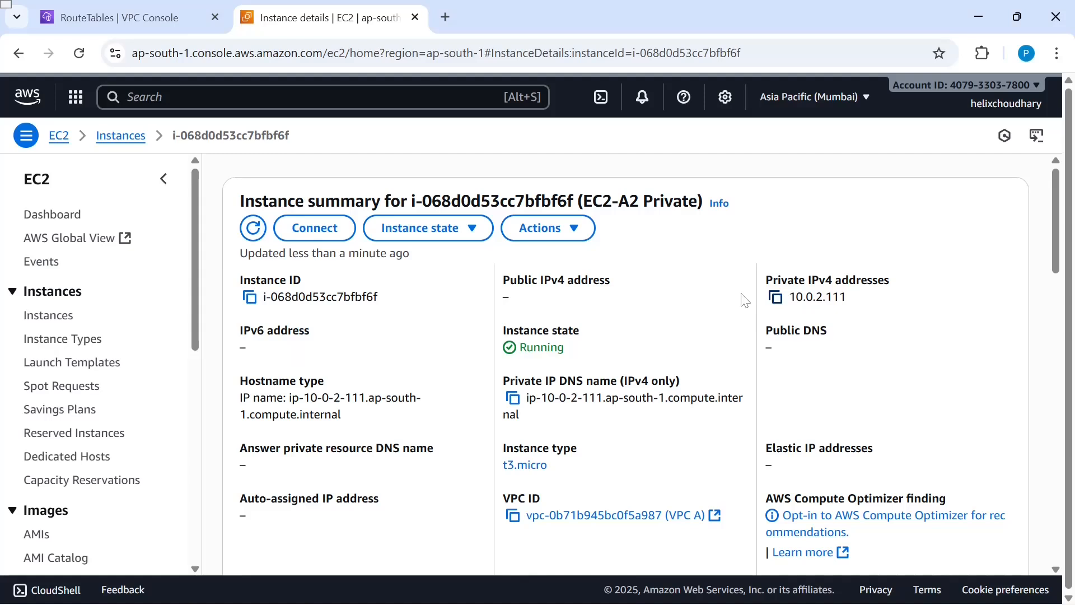
- Open the EC2-A1 Public instance's details from the Instances list and compare its addresses with the Microsoft Whiteboard diagram
click(120, 135)
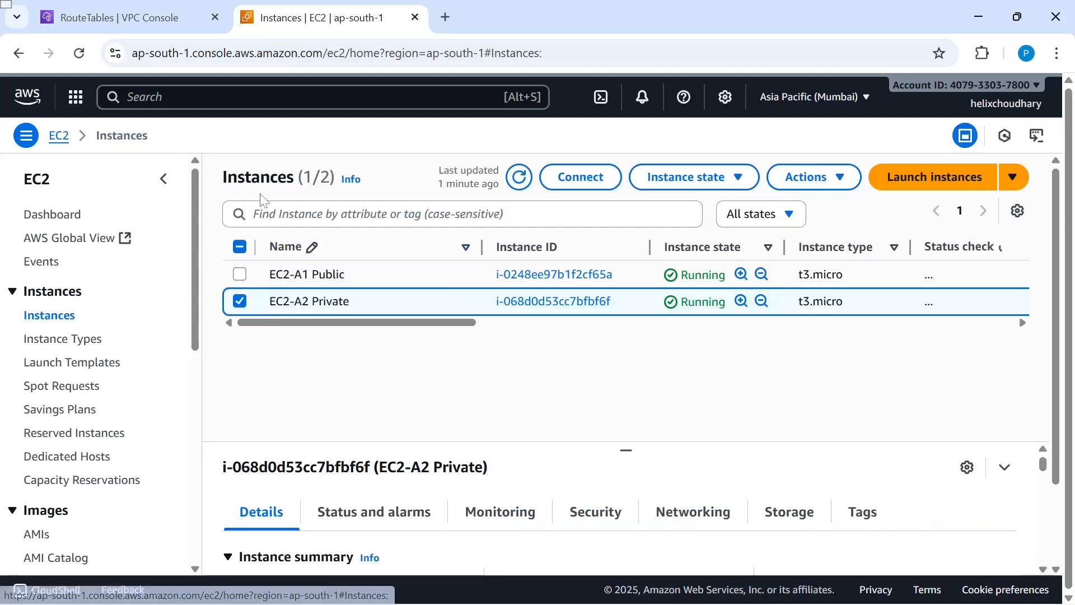
click(514, 275)
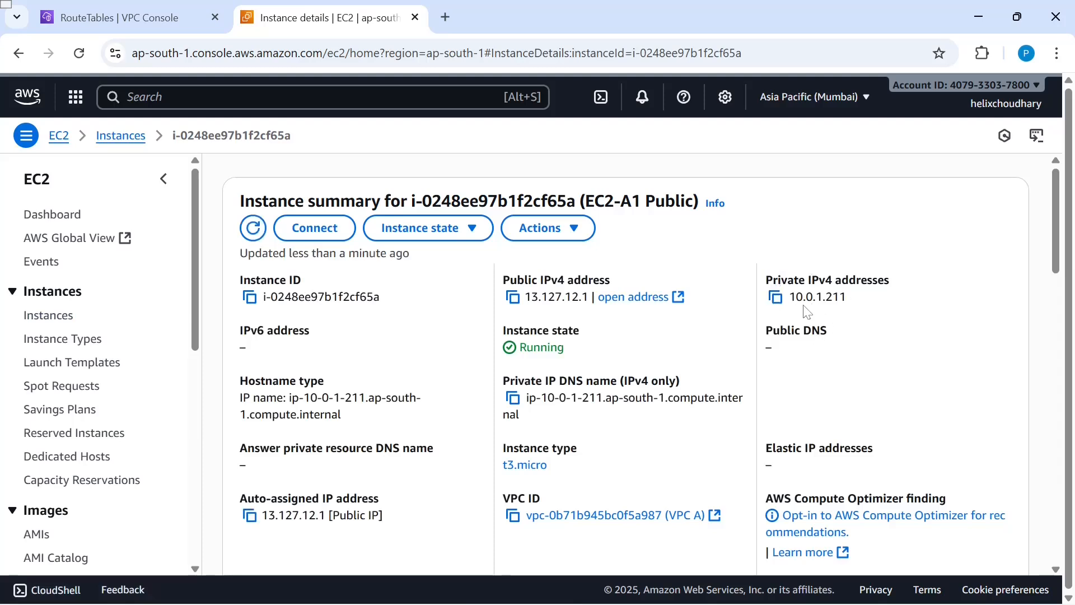
key(alt+Tab)
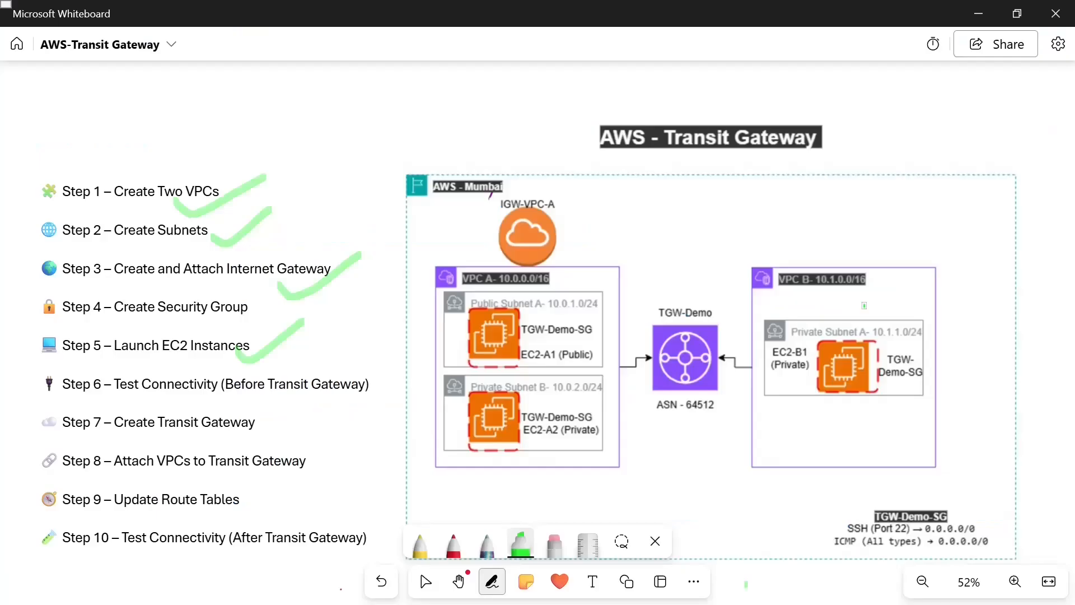
key(alt+Tab)
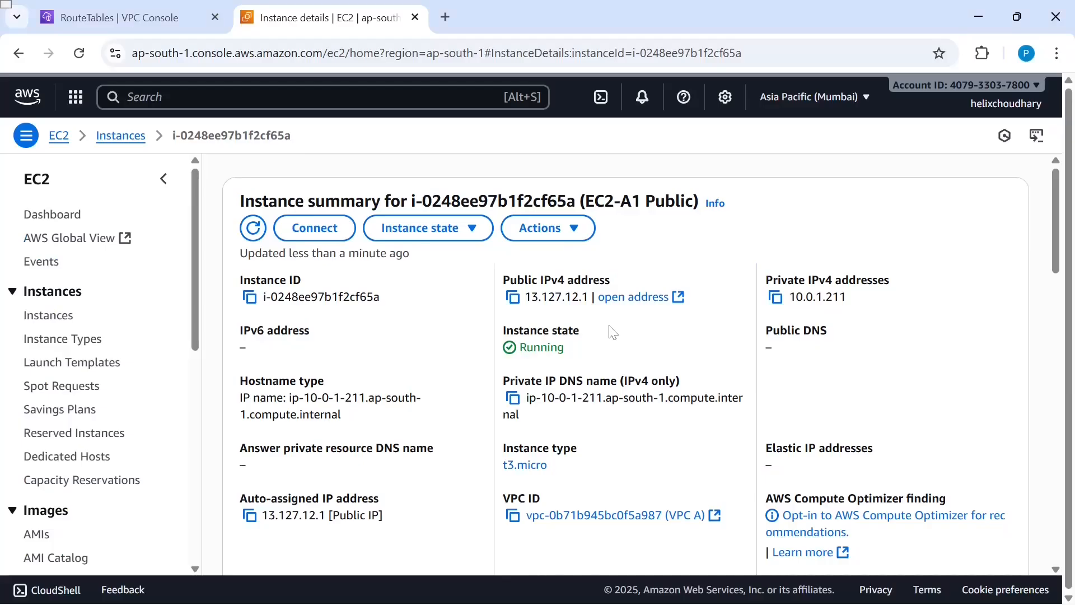
- Start launching a third instance from the Instances list and name it EC2-B1 Private
click(116, 137)
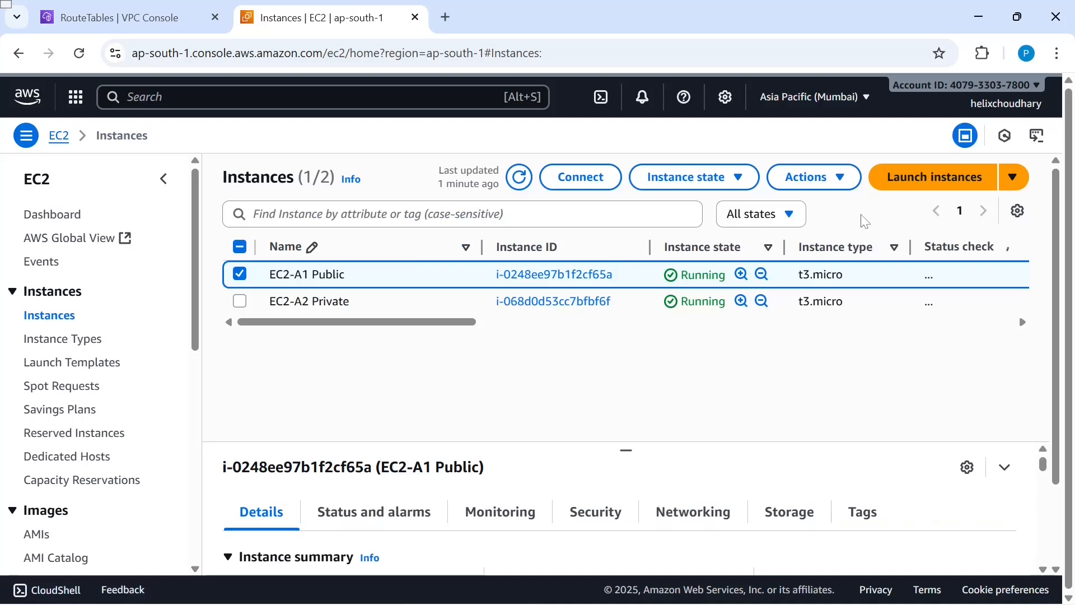
click(944, 178)
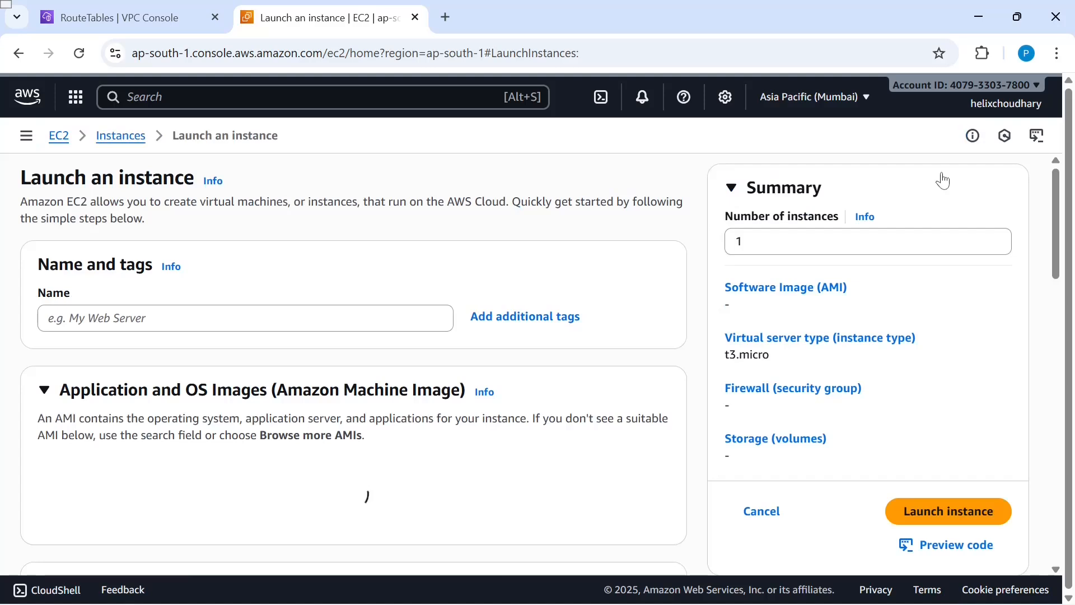
text(EC2-A2 Private)
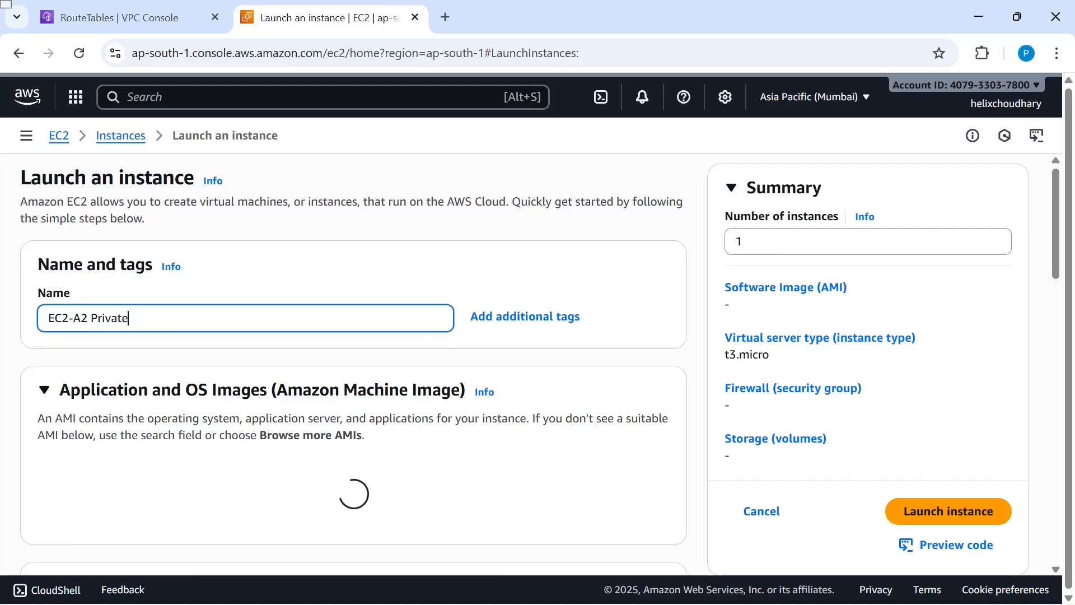
click(88, 318)
key(BackSpace)
key(BackSpace)
text(B1)
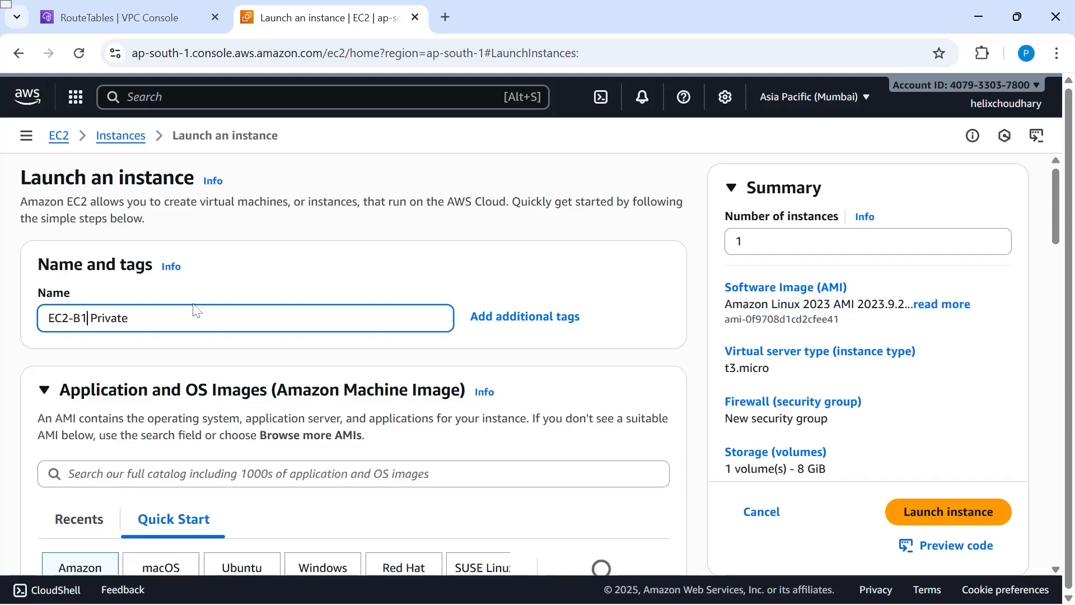
- Keep the default Amazon Linux 2023 image and t3.micro type, and select EC2-SSH-KeyPair as the instance's key pair
scroll(182, 350, down, 2)
scroll(184, 351, down, 4)
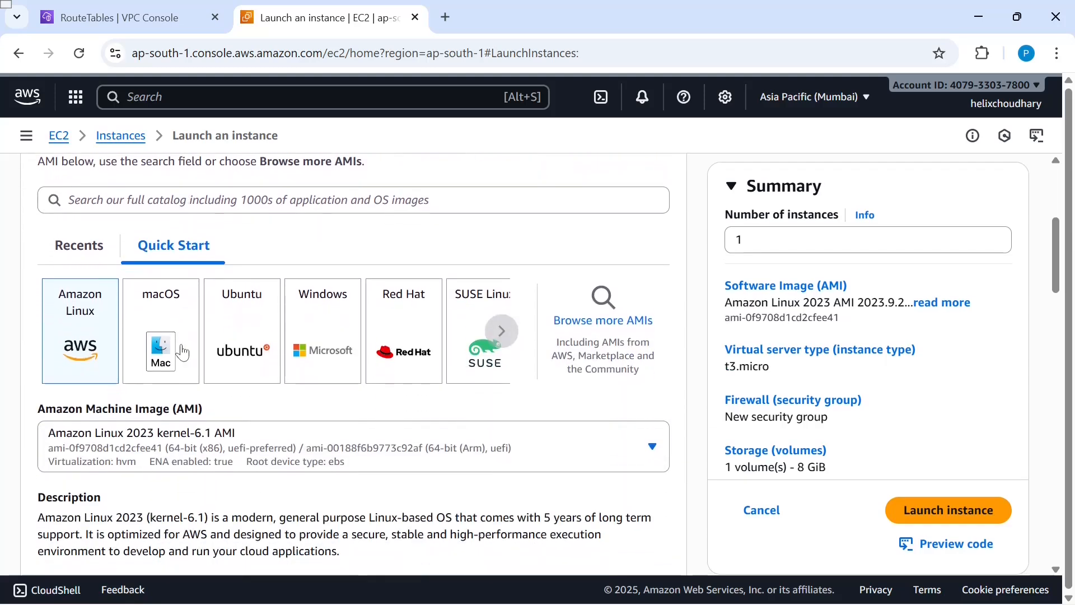
scroll(184, 351, down, 5)
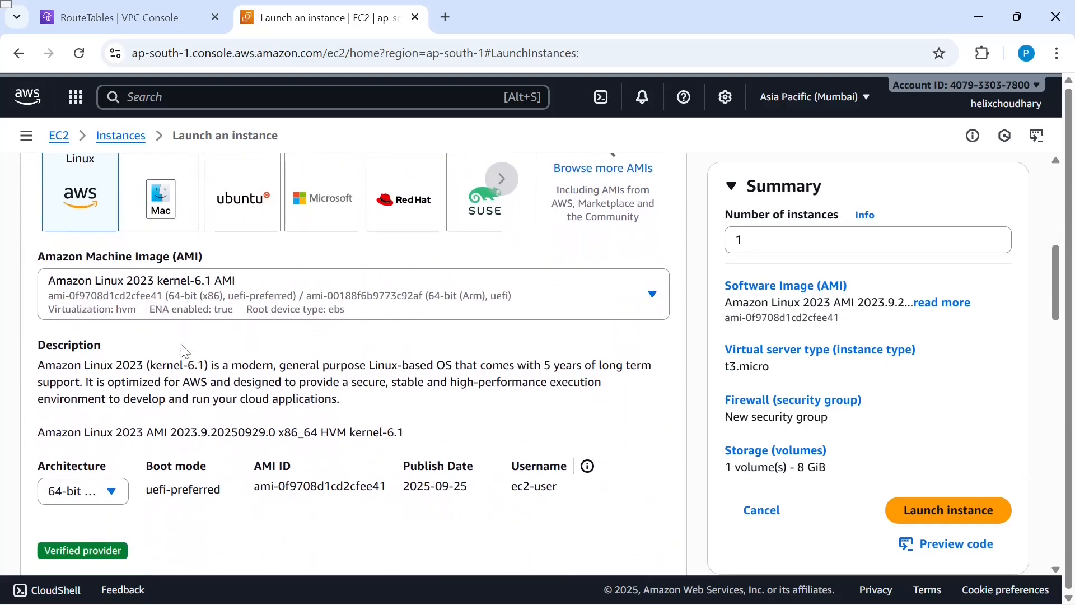
scroll(184, 351, down, 3)
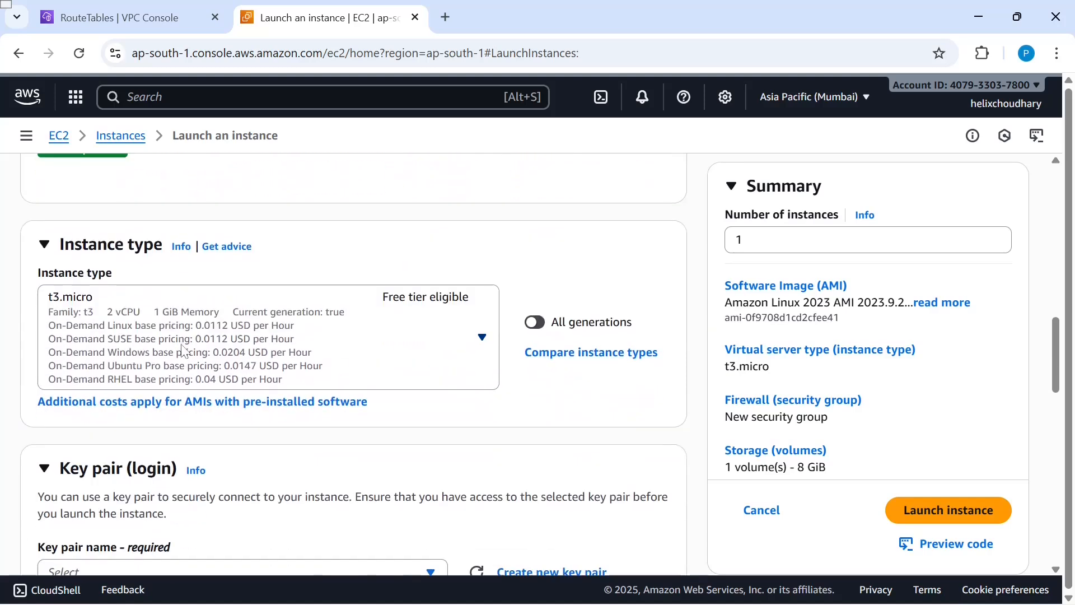
scroll(381, 341, down, 4)
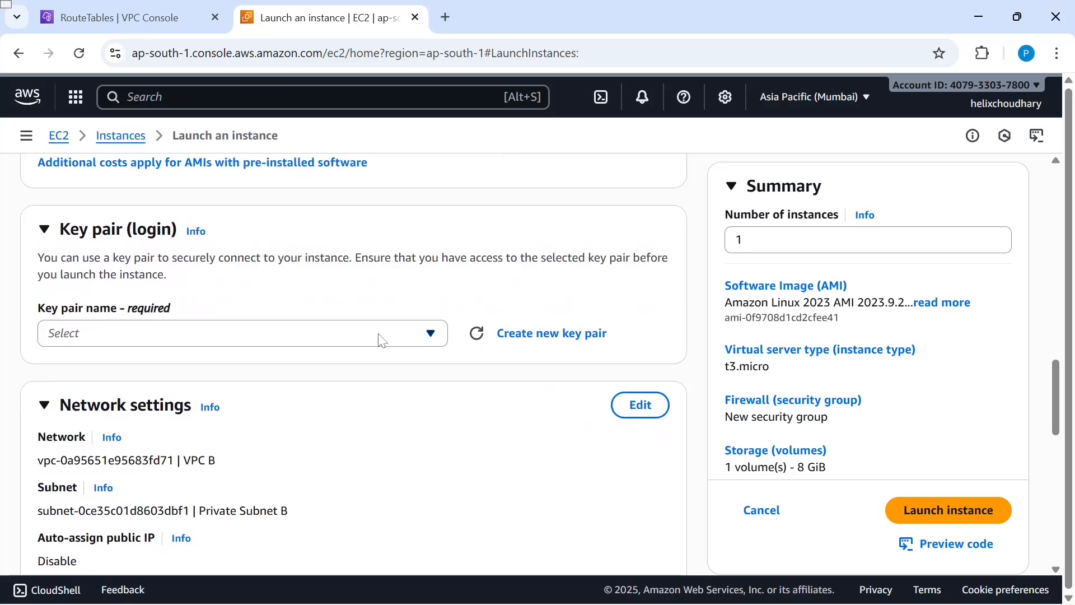
click(416, 336)
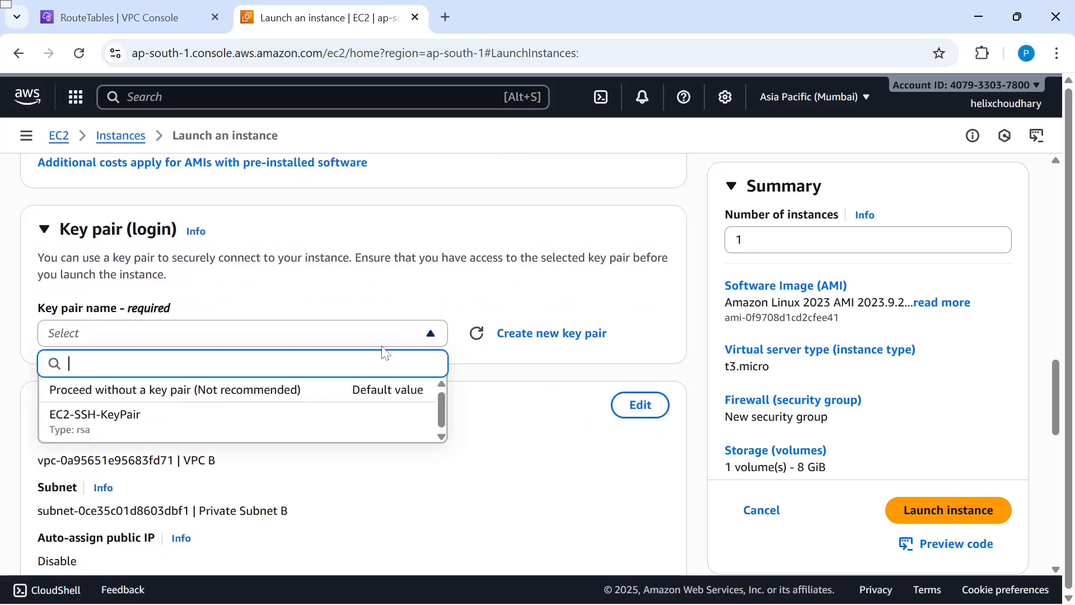
click(128, 427)
- Open the network settings for editing and choose Private Subnet B in VPC B as the instance's subnet
scroll(360, 456, down, 2)
click(641, 265)
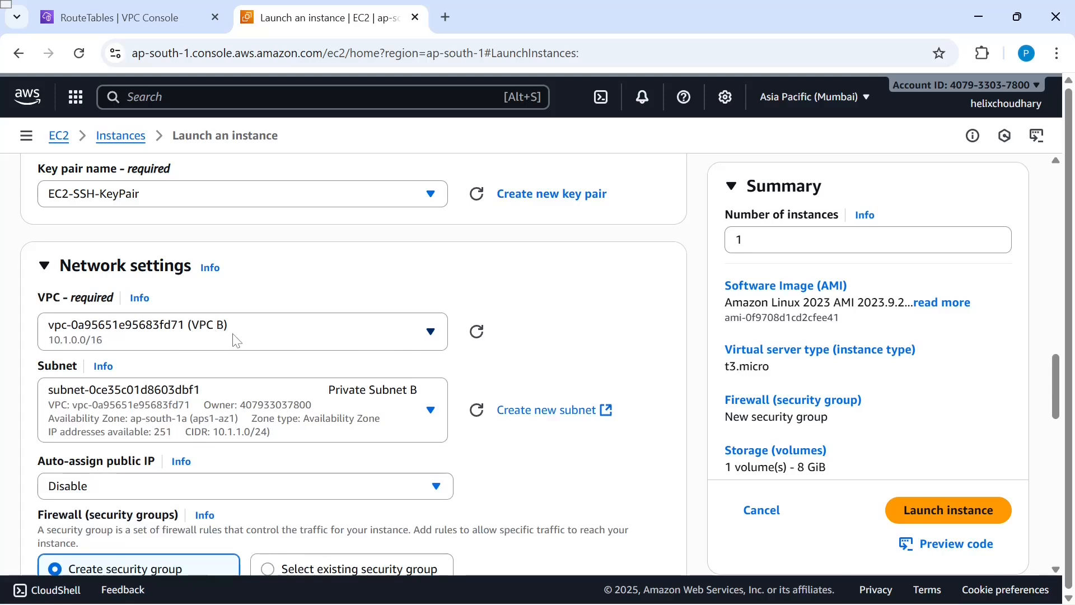
click(432, 424)
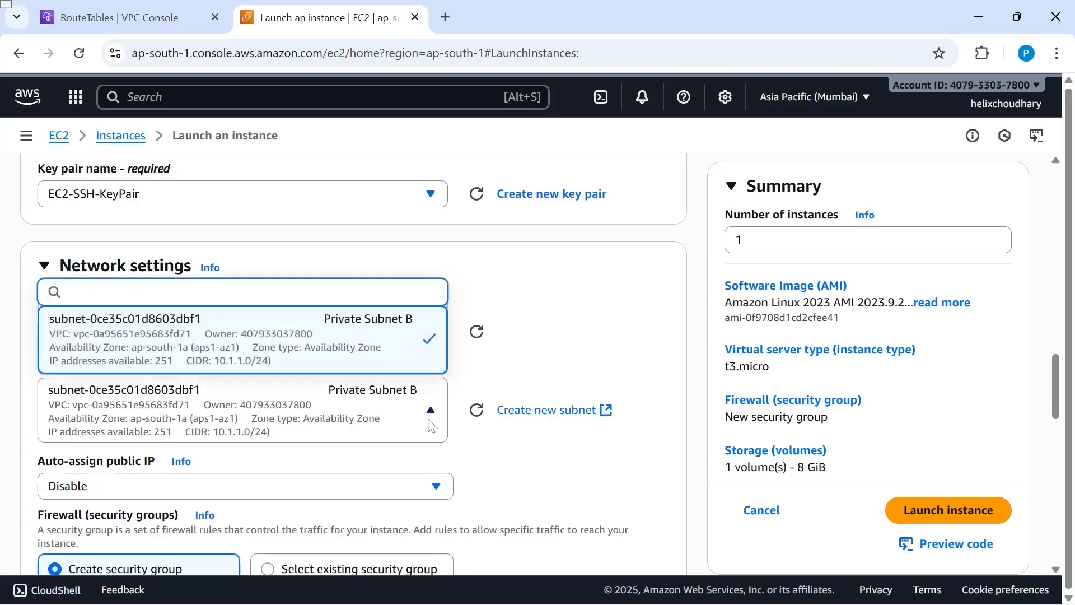
click(371, 343)
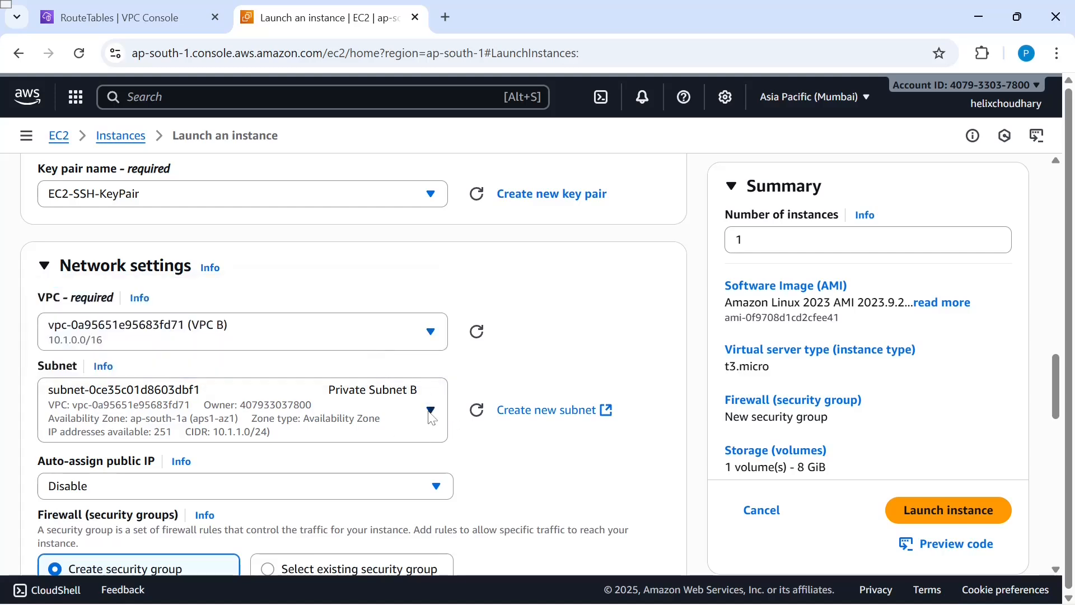
- Switch the firewall to an existing security group and check which common security groups are offered for VPC B
scroll(562, 458, down, 1)
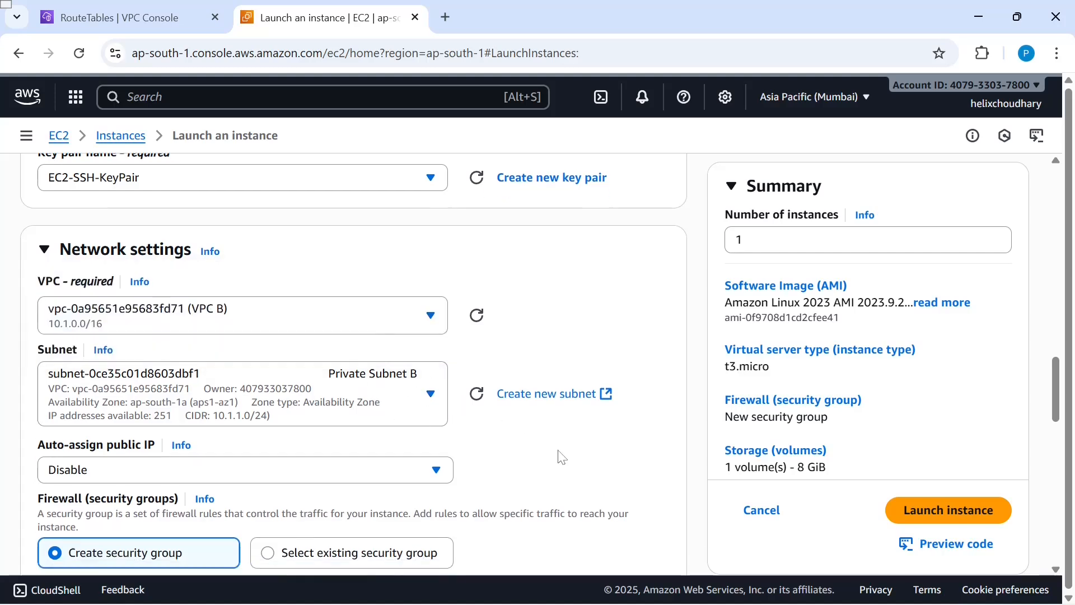
scroll(561, 458, down, 3)
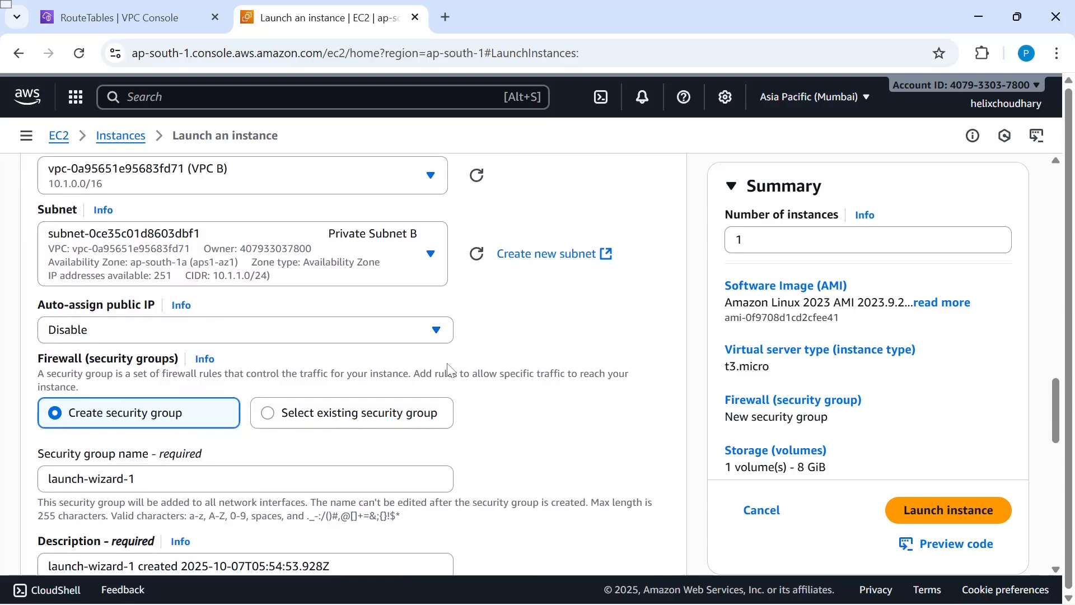
scroll(620, 356, down, 3)
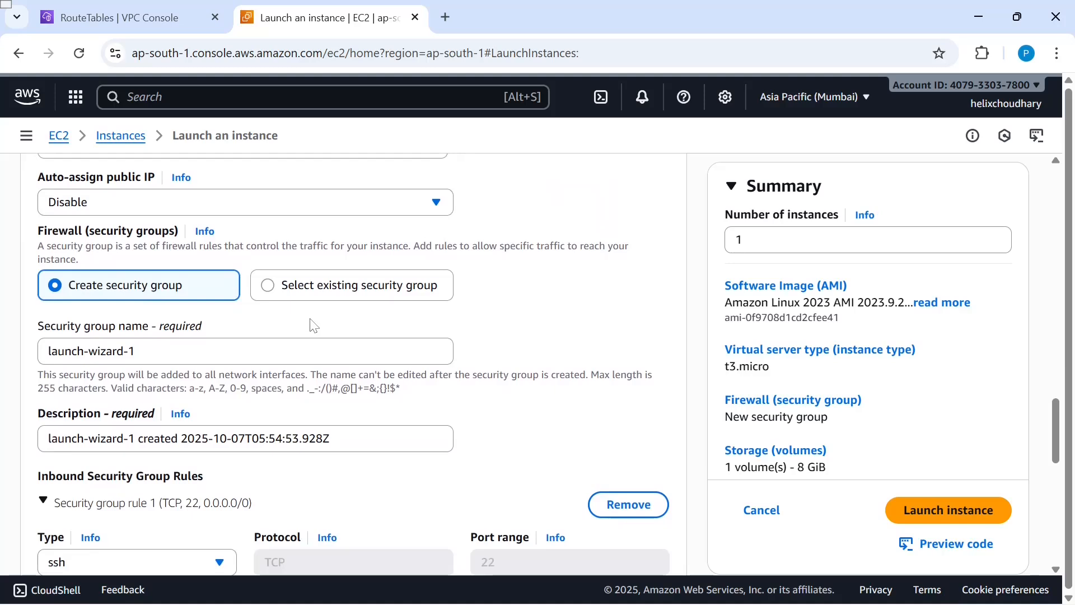
click(275, 292)
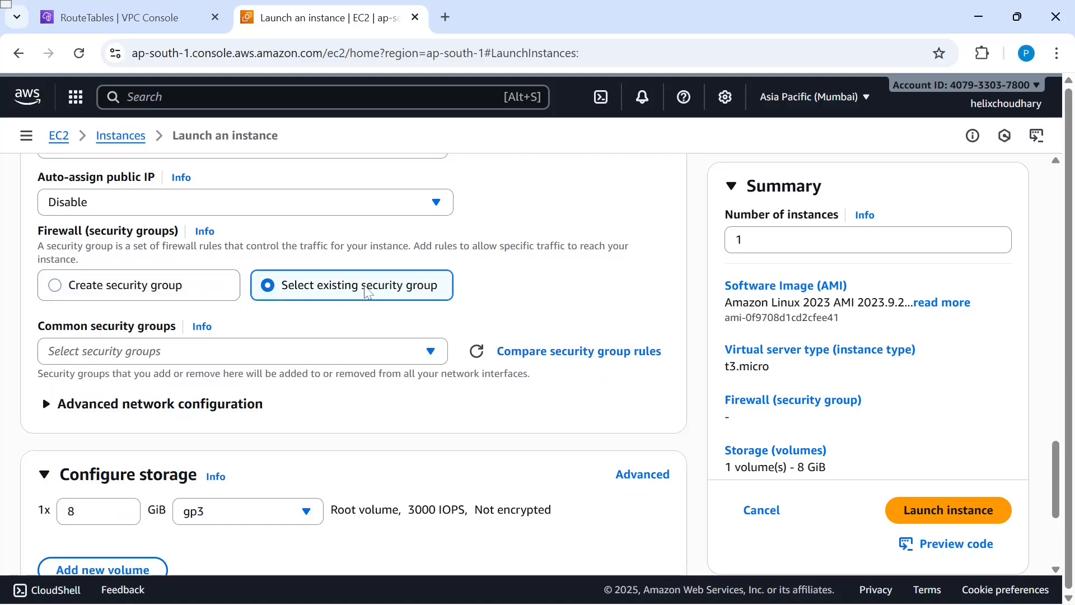
click(437, 356)
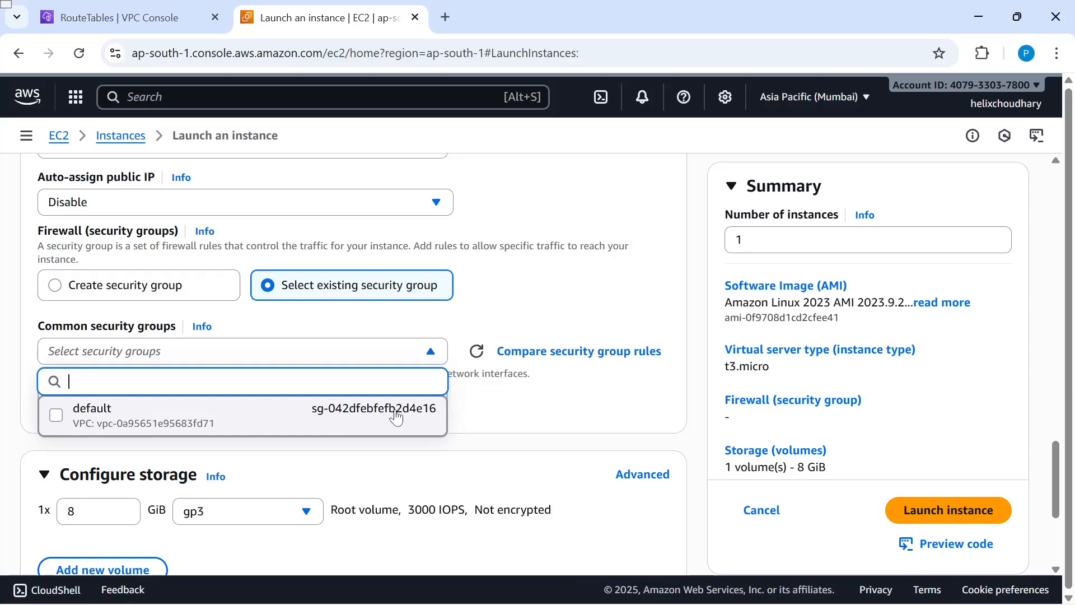
scroll(398, 415, down, 1)
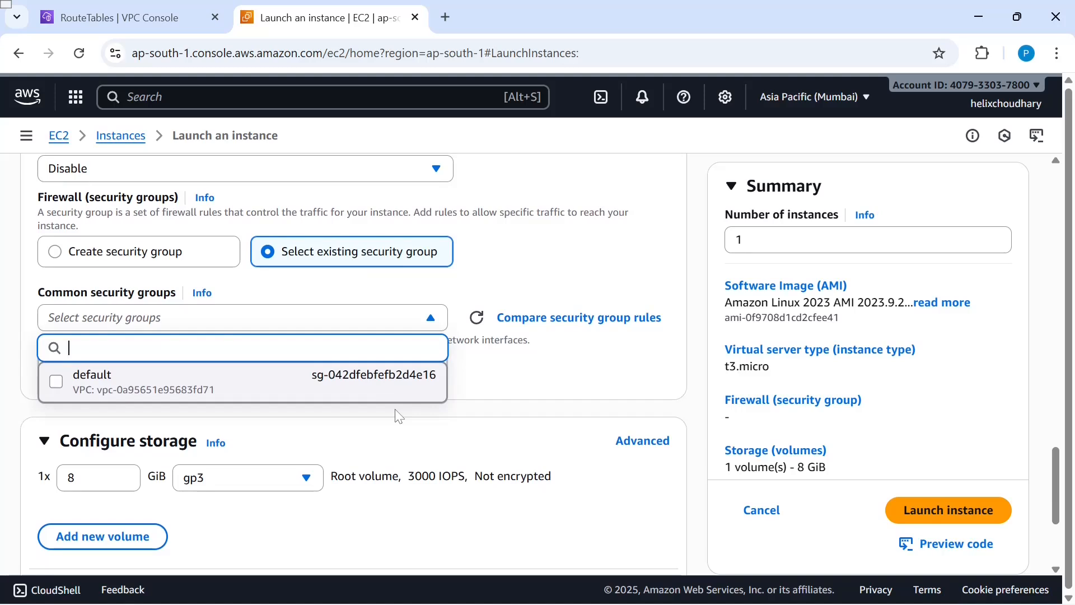
click(507, 267)
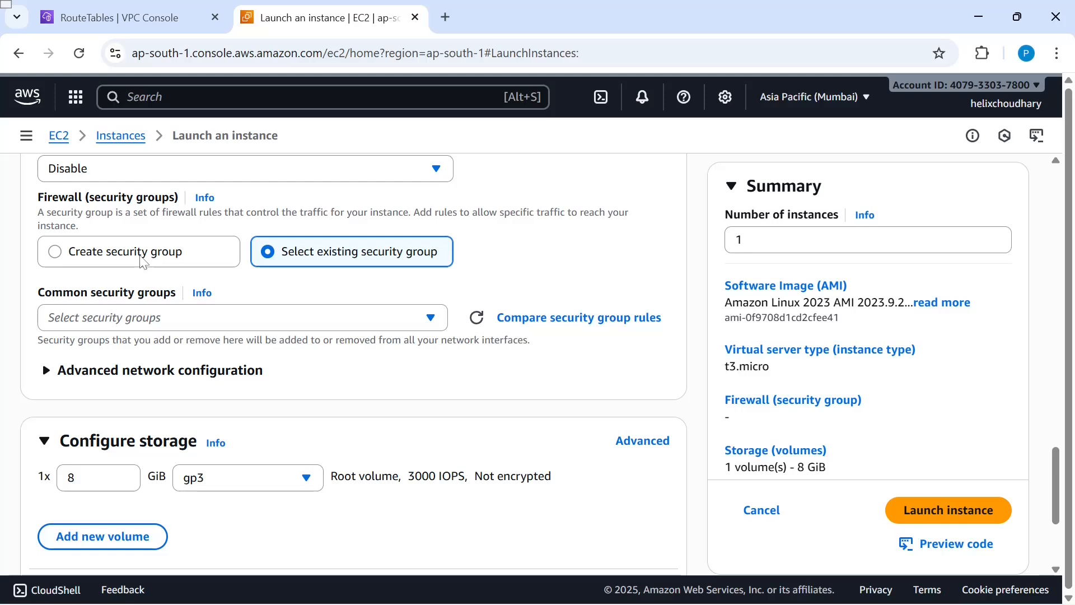
- Choose to create a new security group for the instance and name it TGW-Demo SG
click(143, 261)
key(Tab)
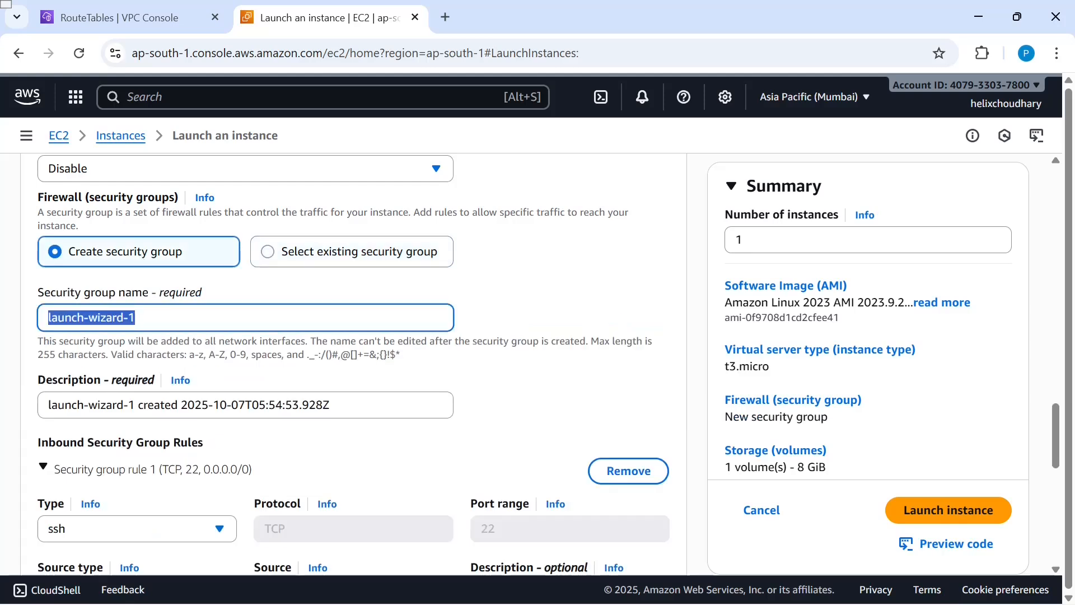
text(TGW)
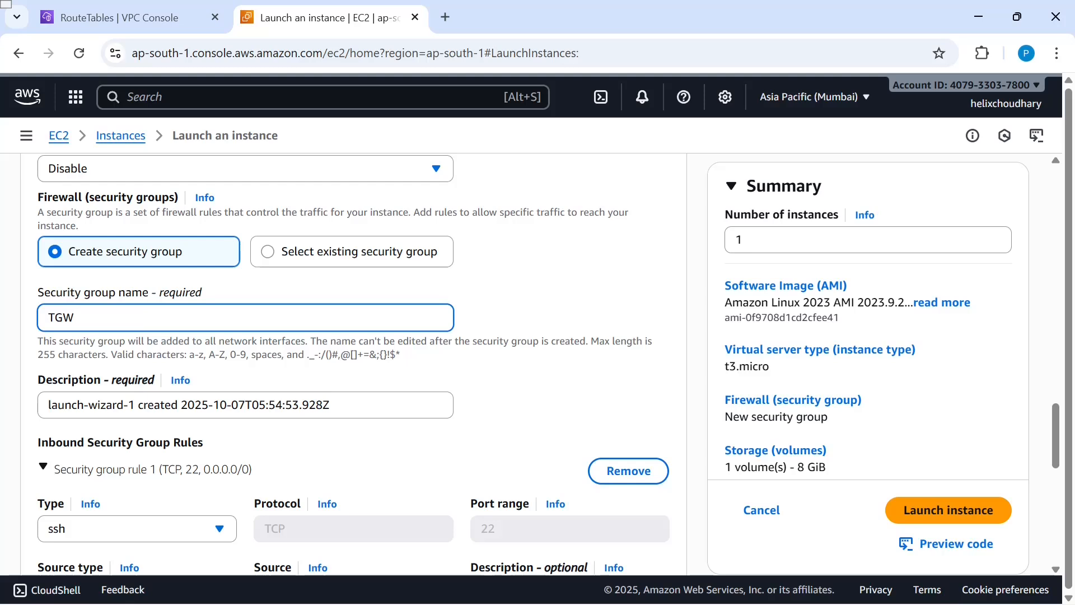
key(BackSpace)
key(BackSpace)
key(BackSpace)
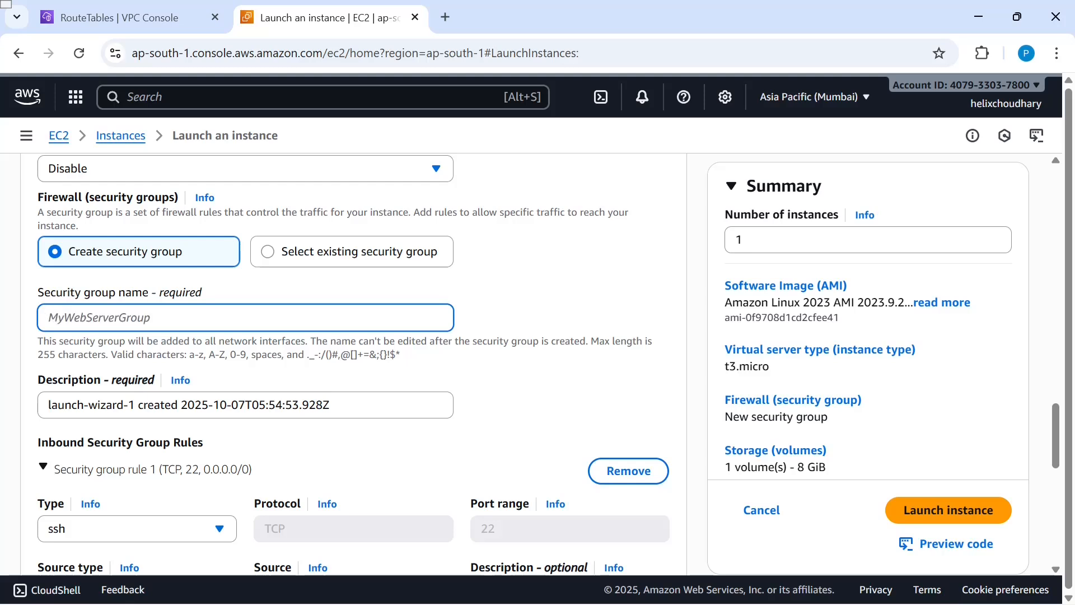
text(TGW)
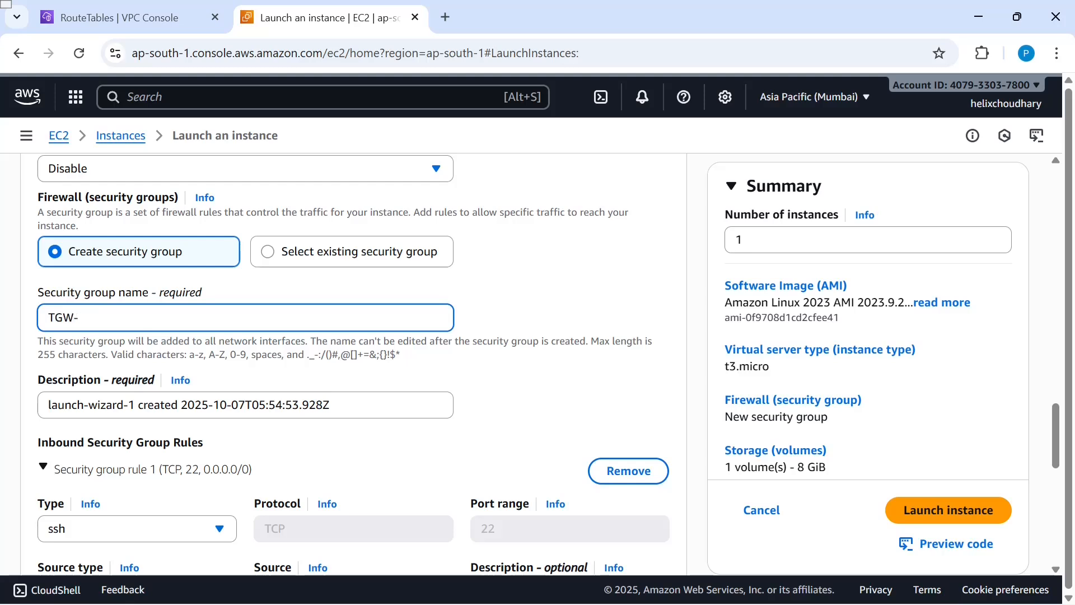
text(-Demo SG)
- Add a second inbound rule of type All ICMP - IPv4 with source Anywhere, and launch the instance
scroll(202, 359, down, 3)
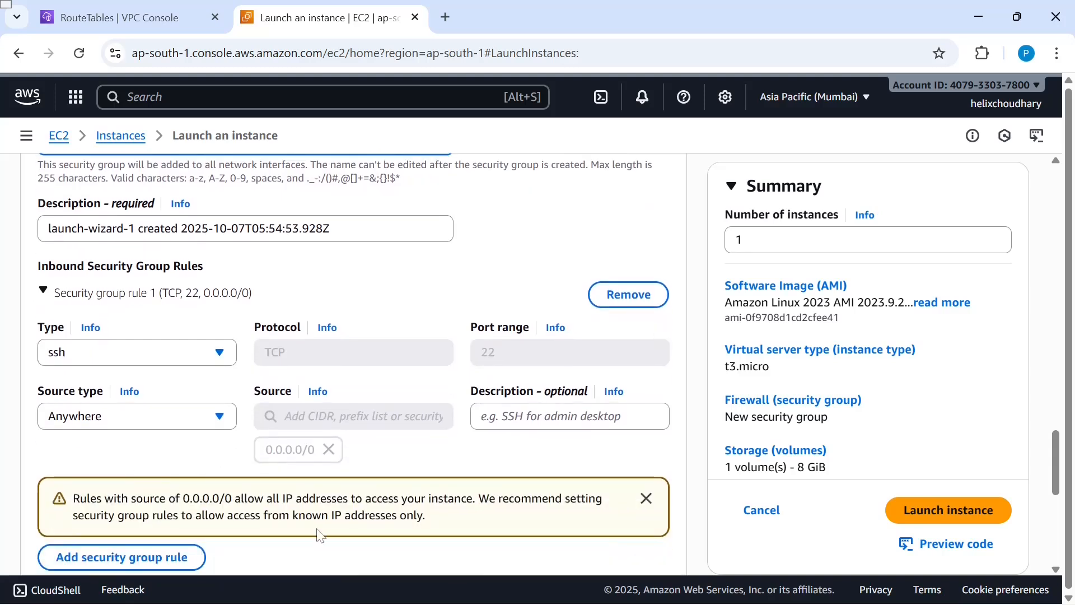
scroll(322, 536, down, 1)
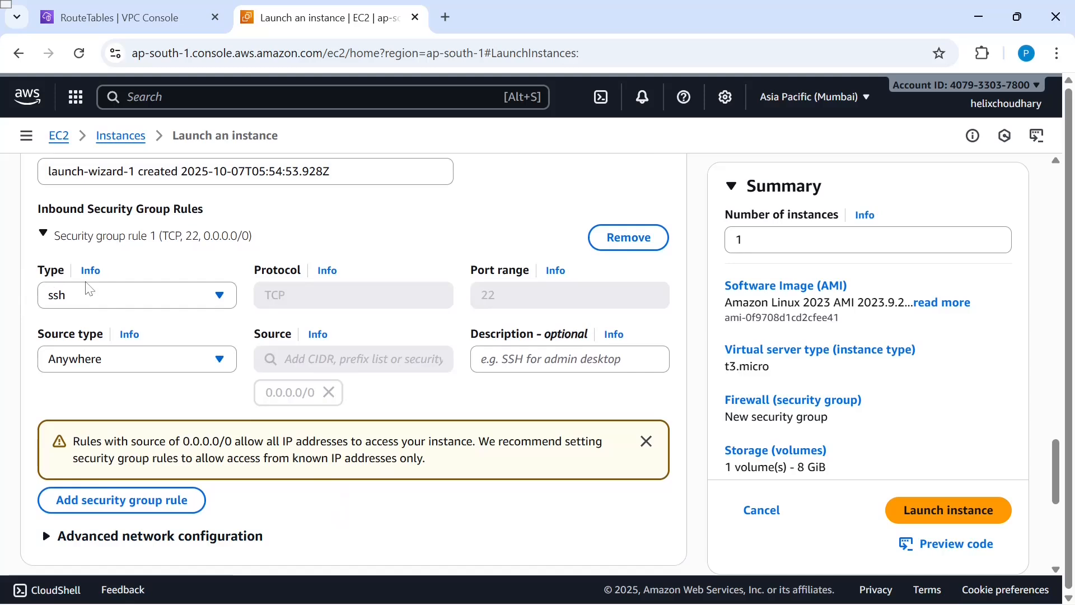
click(115, 502)
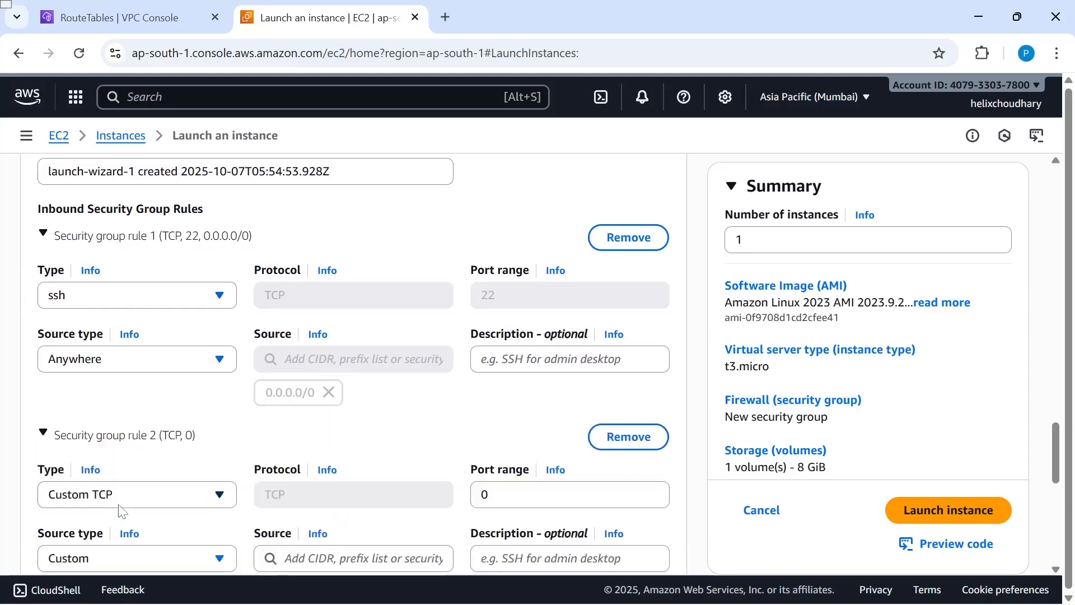
click(220, 496)
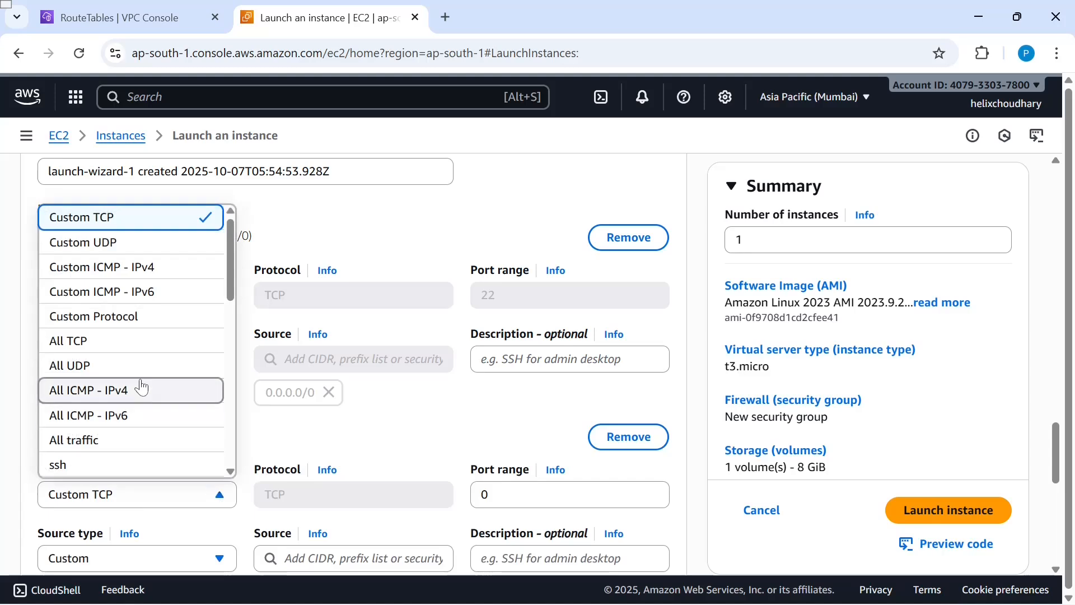
click(128, 398)
scroll(213, 340, down, 4)
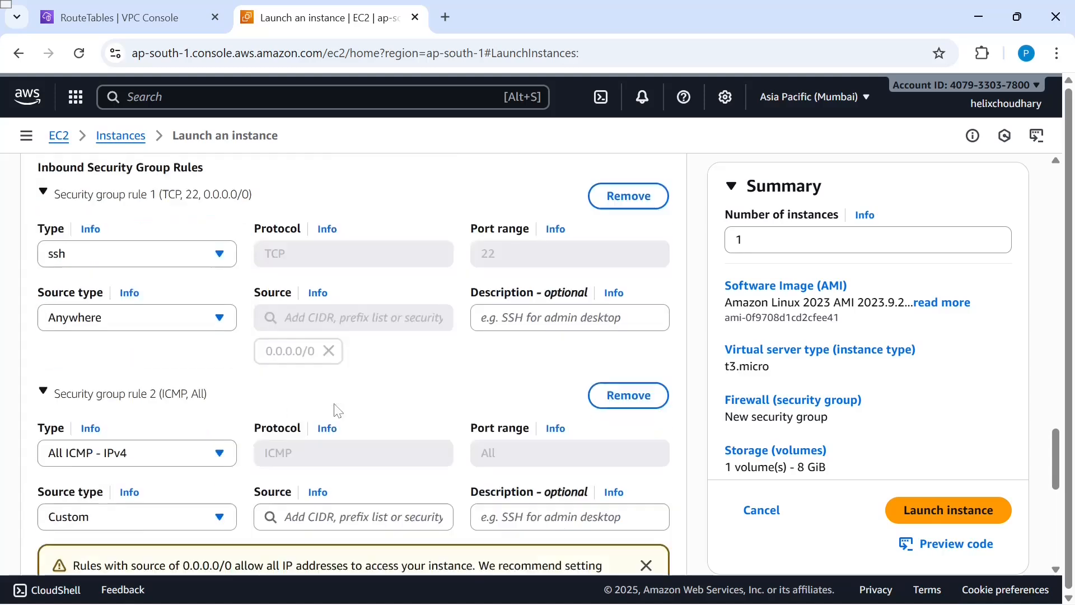
click(217, 320)
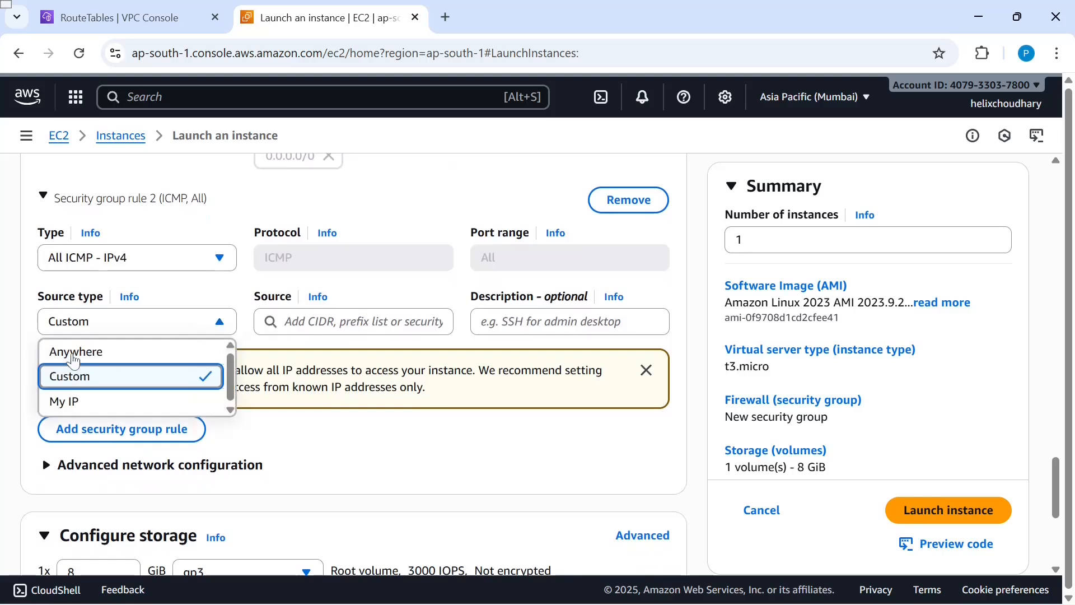
click(62, 351)
scroll(417, 432, down, 5)
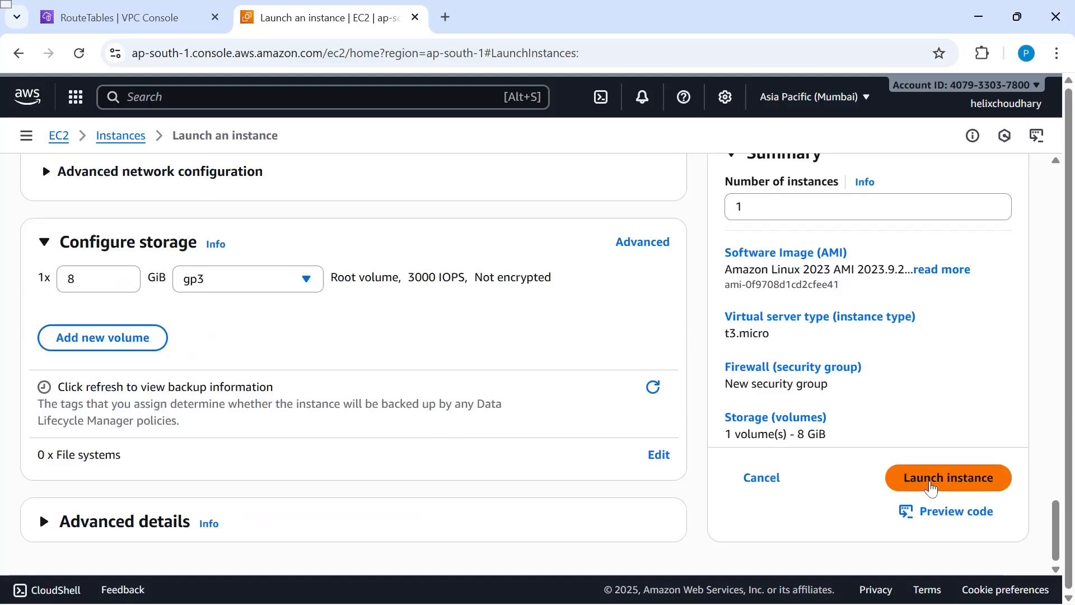
click(932, 489)
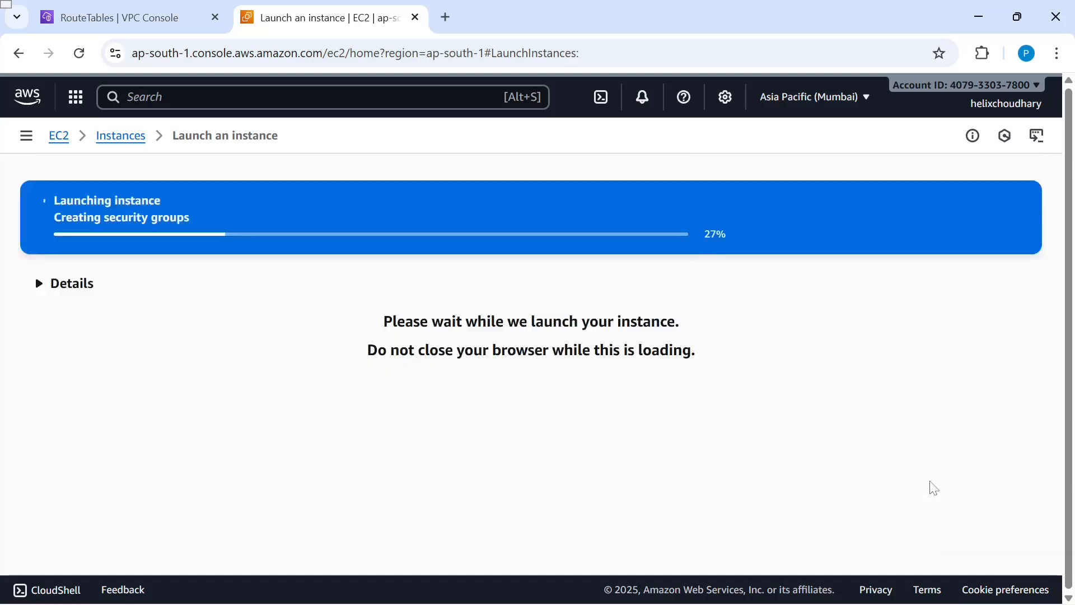
- Switch to the Microsoft Whiteboard, tick off Step 4 with the green highlighter, and underline Steps 5 and 6
key(alt+Tab)
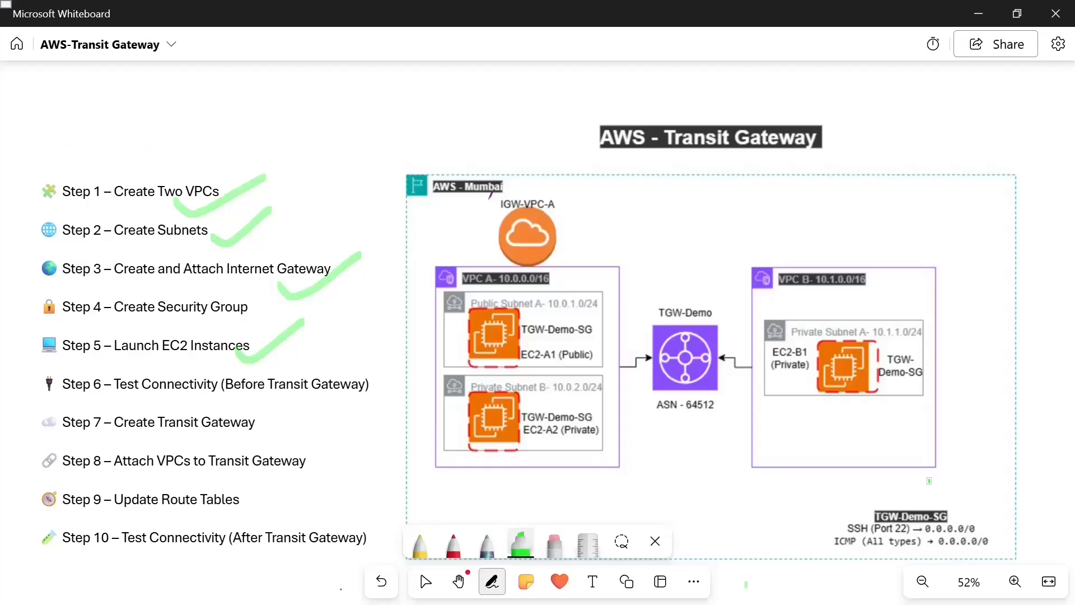
drag(229, 323, 283, 289)
drag(167, 360, 317, 350)
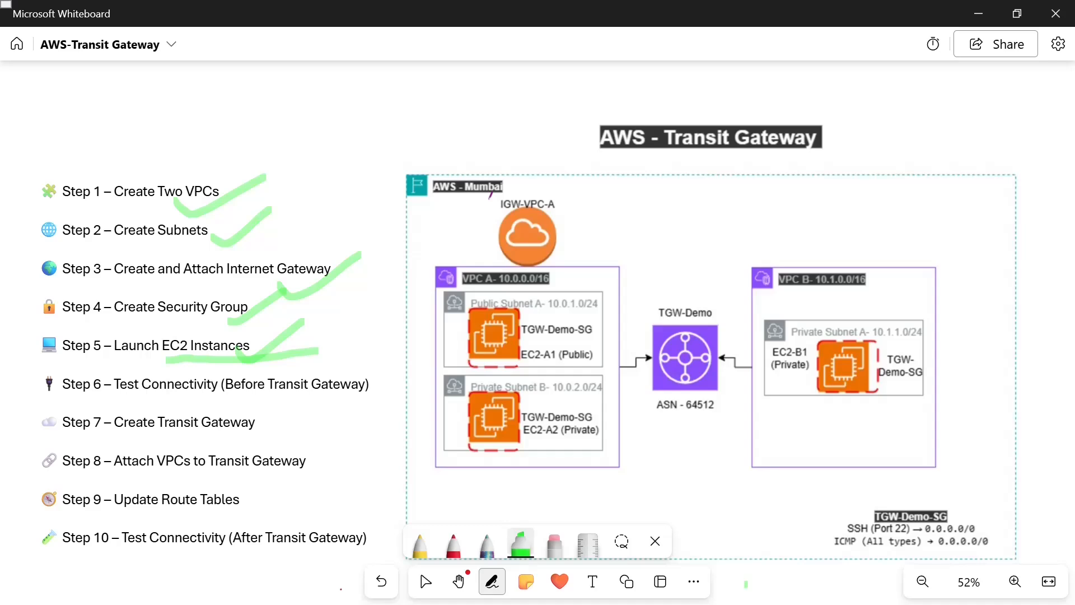
drag(120, 401, 364, 406)
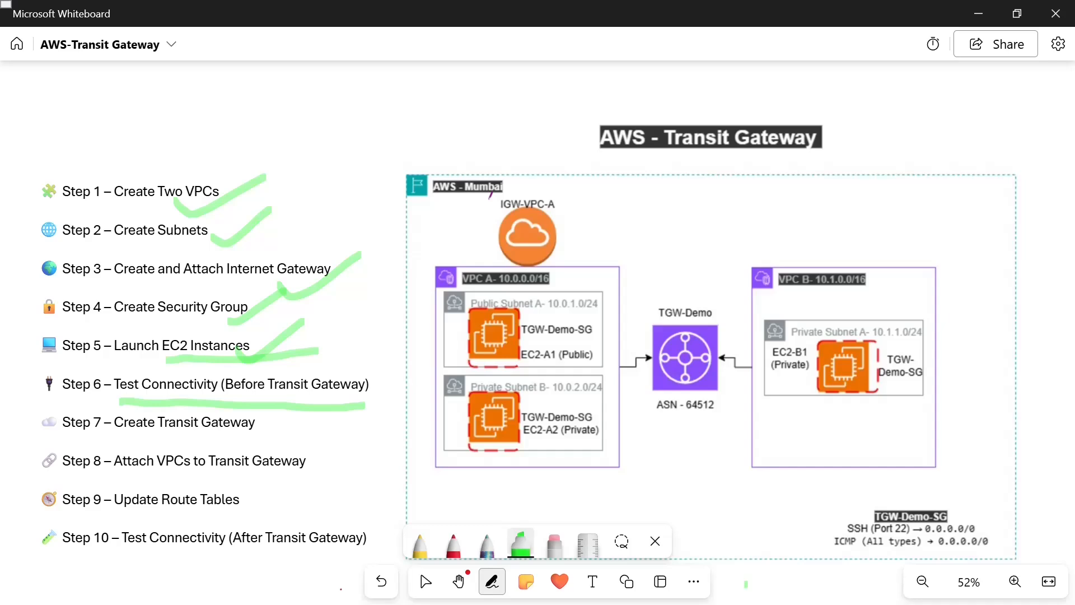
- Draw green arrows from EC2-A1 to EC2-A2 and EC2-B1, circle EC2-B1 and the VPC B label, and add a check mark below TGW-Demo
mouse_move(588, 318)
mouse_down()
mouse_move(632, 298)
mouse_move(640, 394)
mouse_move(603, 401)
mouse_up()
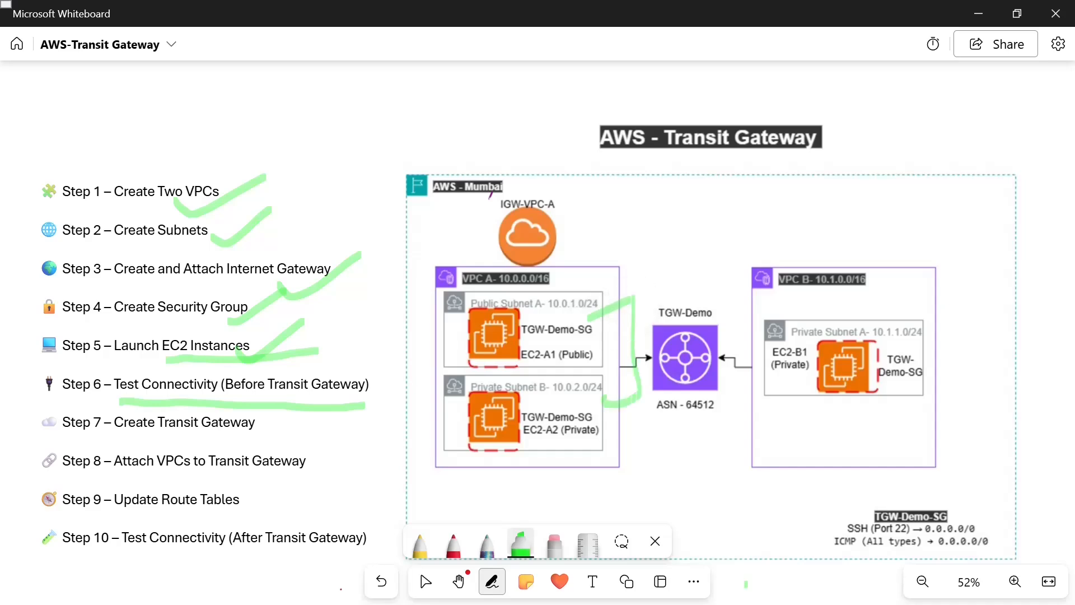
mouse_move(610, 310)
mouse_down()
mouse_move(745, 280)
mouse_move(824, 336)
mouse_up()
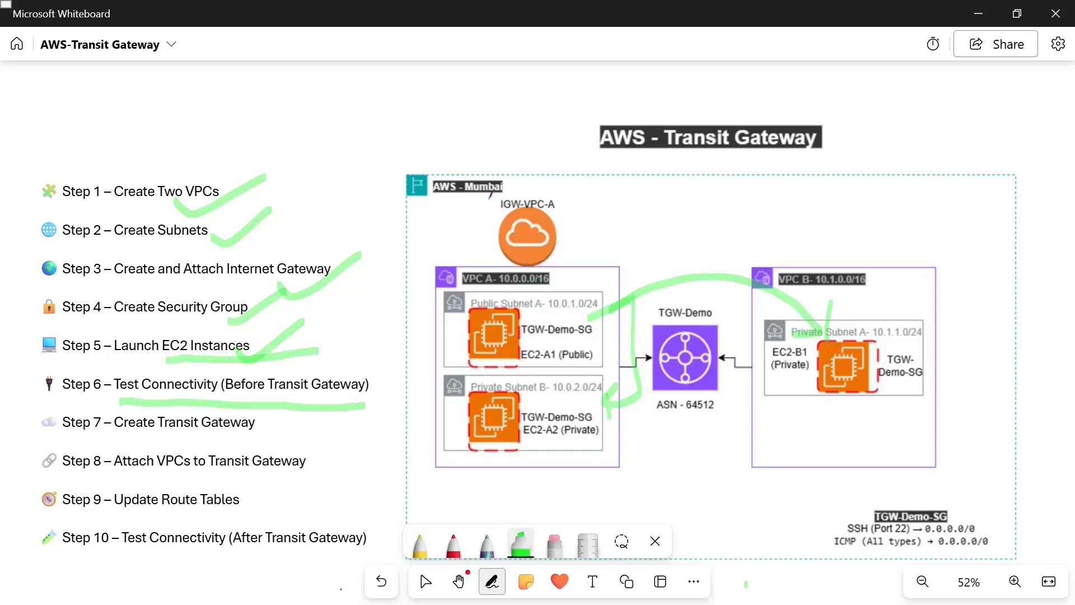
mouse_move(873, 302)
mouse_down()
mouse_move(797, 354)
mouse_move(916, 348)
mouse_move(874, 298)
mouse_up()
mouse_move(795, 247)
mouse_down()
mouse_move(847, 252)
mouse_move(818, 302)
mouse_move(829, 245)
mouse_up()
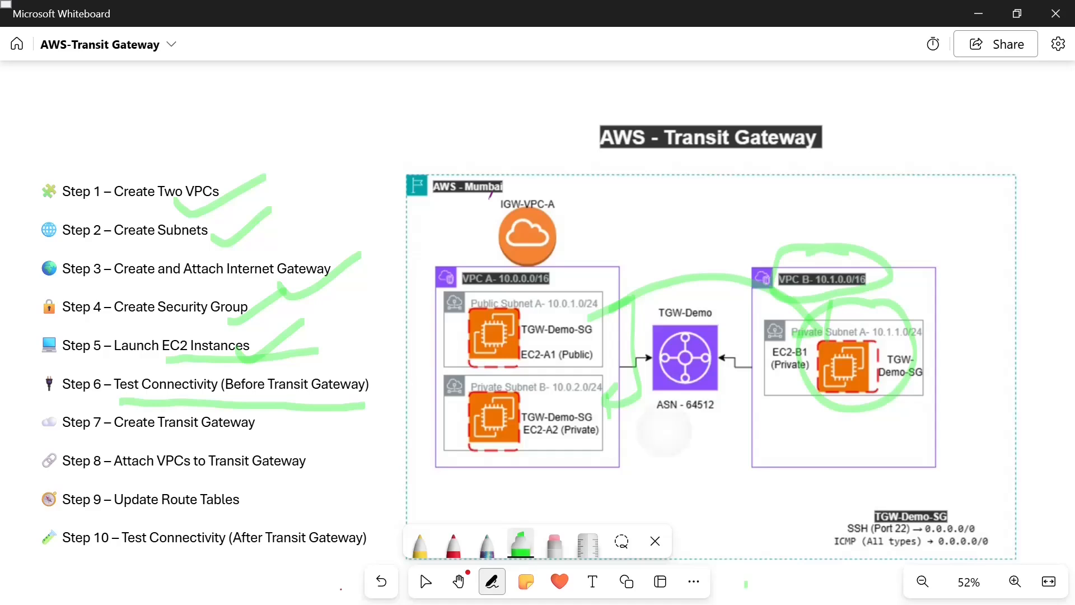
mouse_move(664, 427)
mouse_down()
mouse_move(676, 453)
mouse_move(726, 414)
mouse_up()
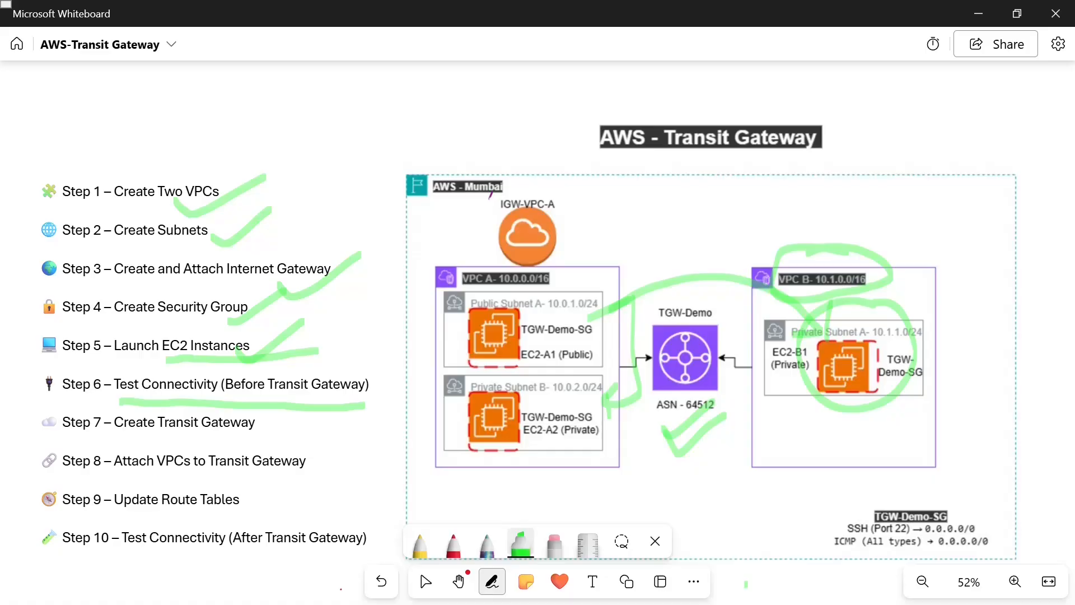
- Switch back to the EC2 console in the browser and open the Instances list
key(alt+Tab)
click(116, 138)
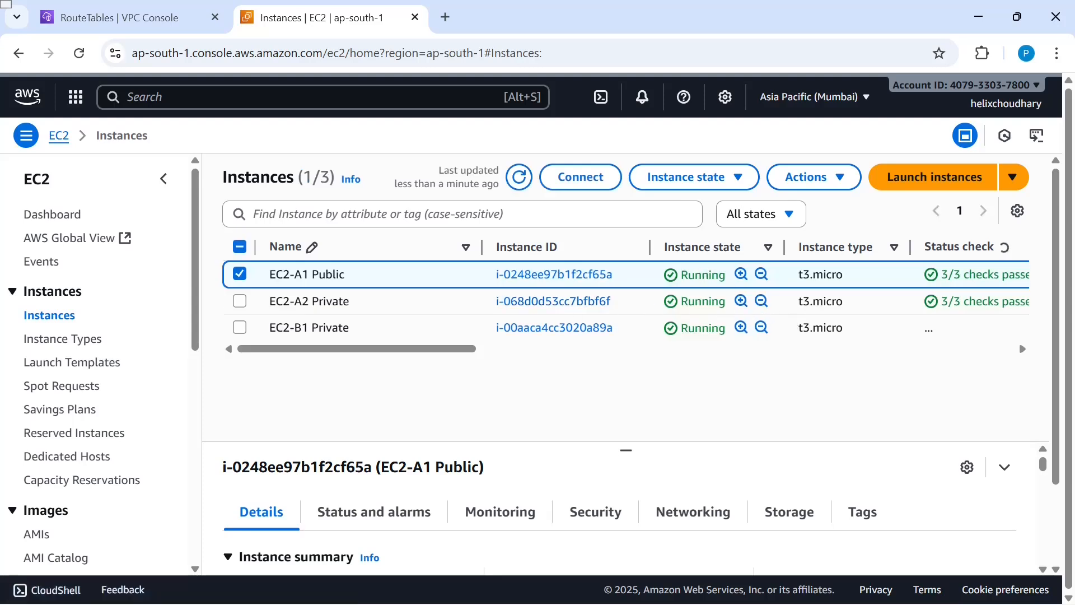
- Try to connect to the EC2-A1 Public instance through EC2 Instance Connect using its public IP and username ec2-user
scroll(816, 331, right, 3)
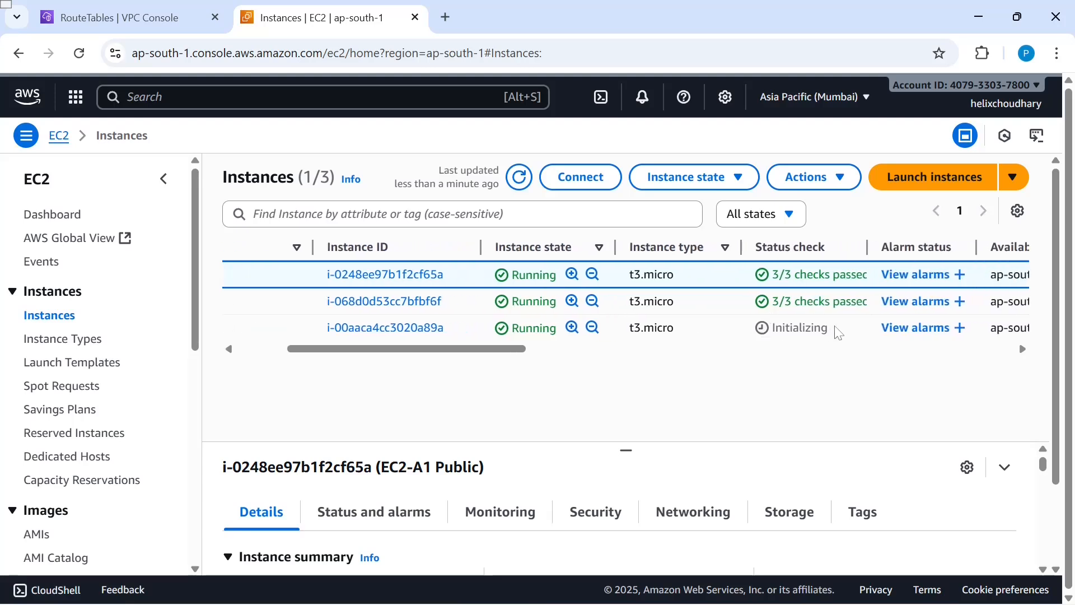
scroll(439, 317, left, 3)
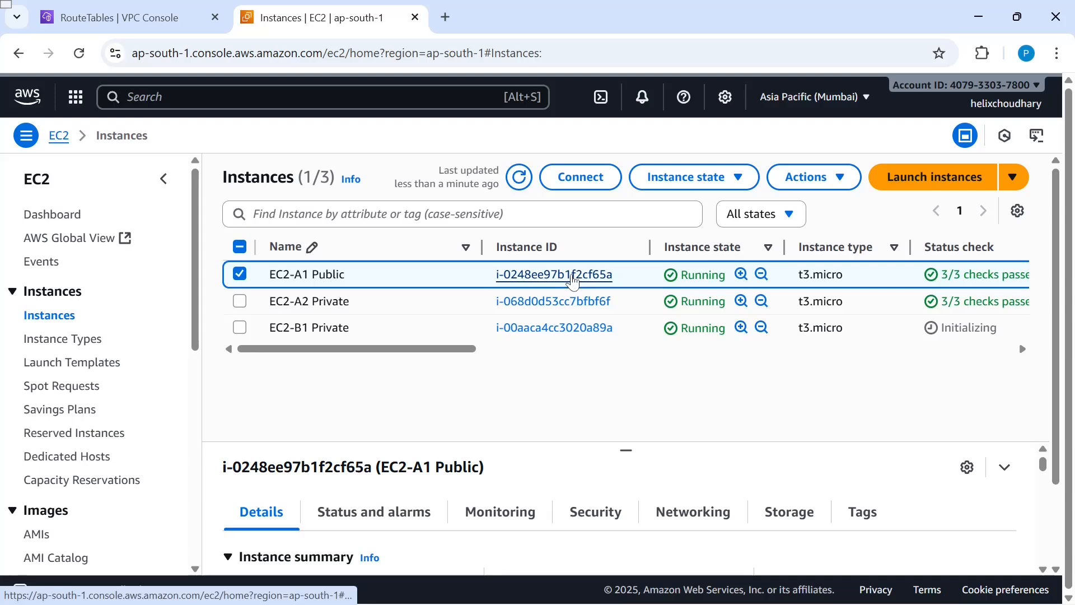
click(573, 278)
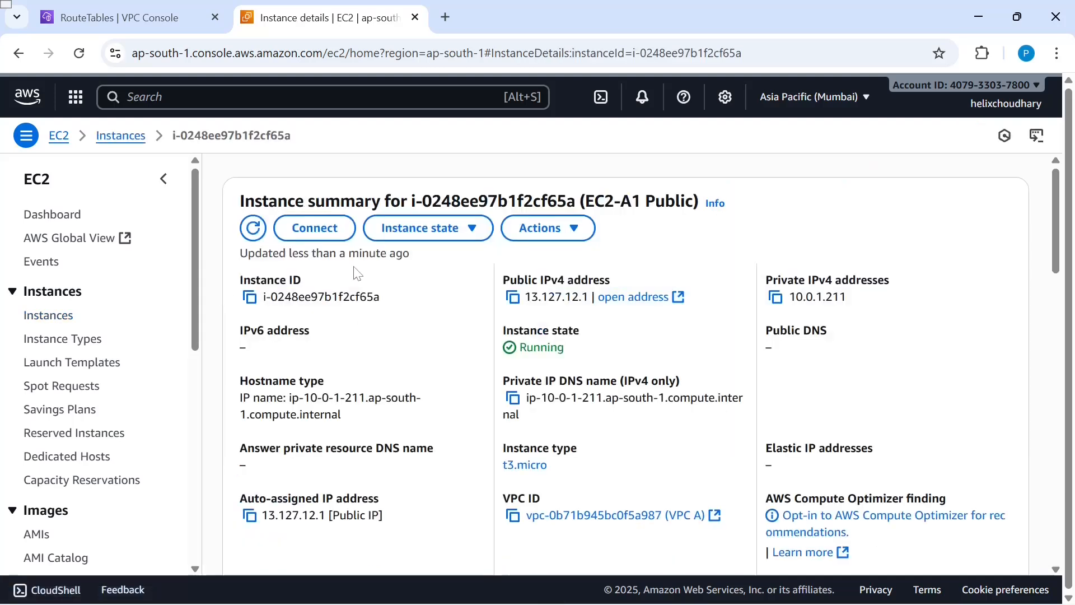
click(328, 230)
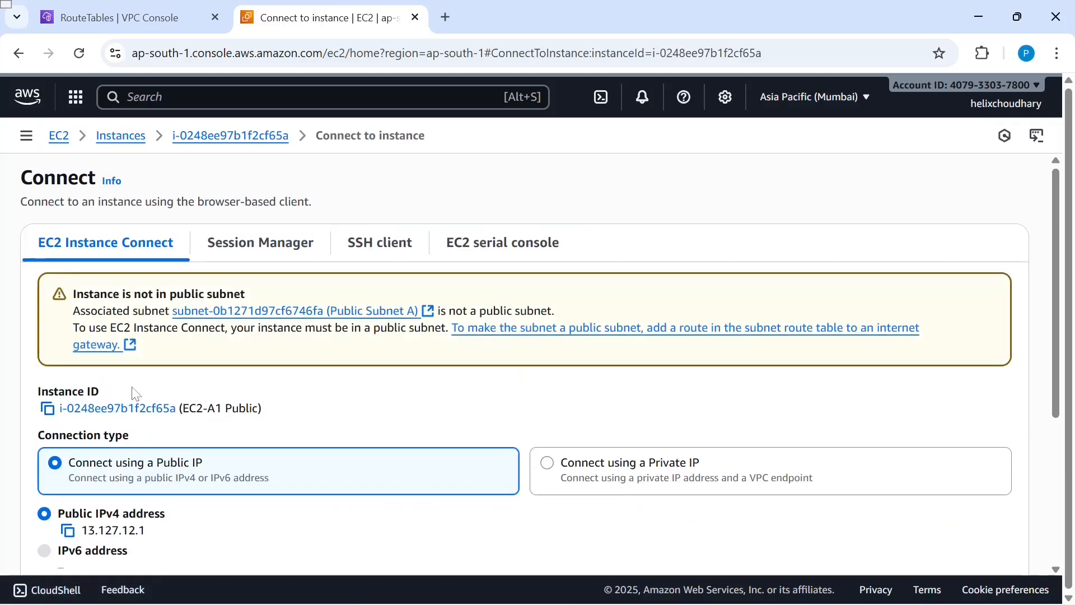
scroll(291, 443, down, 5)
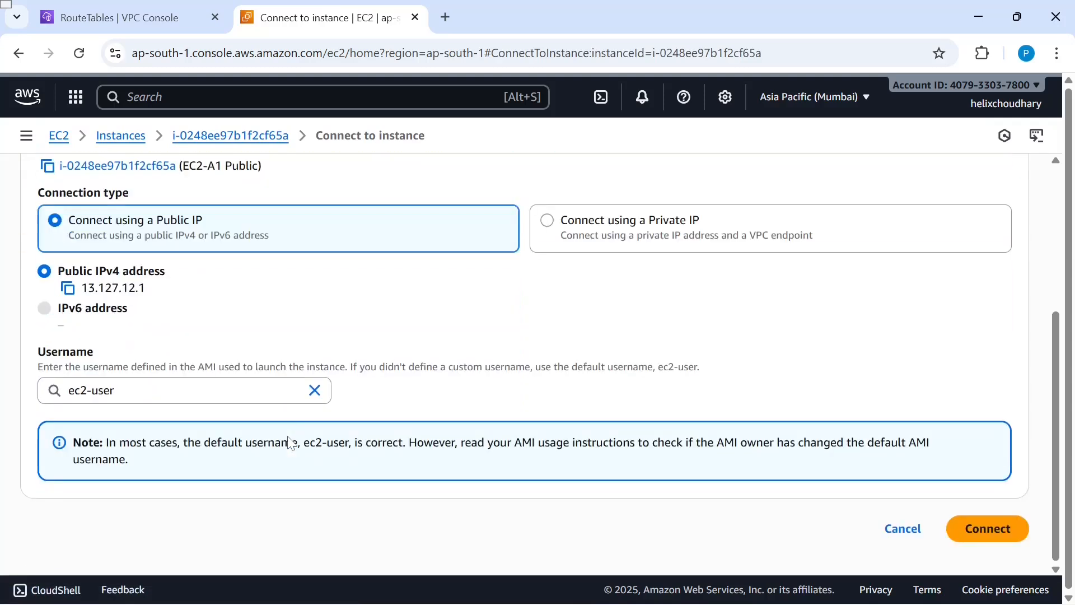
click(983, 529)
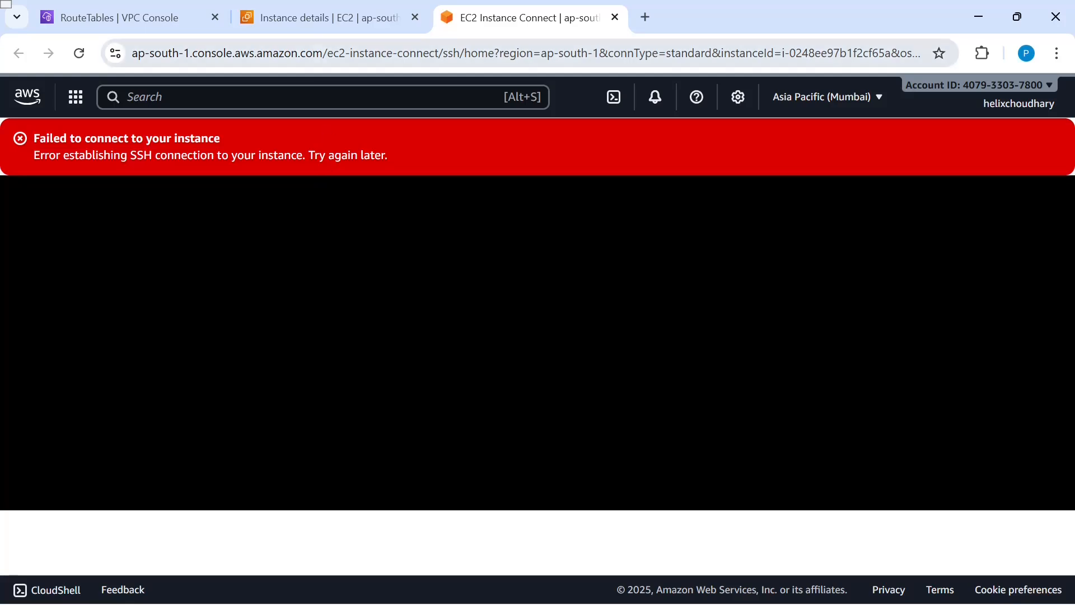
- Switch to the VPC console's route tables and open the details of RT-VPC A Public to check its routes
click(307, 33)
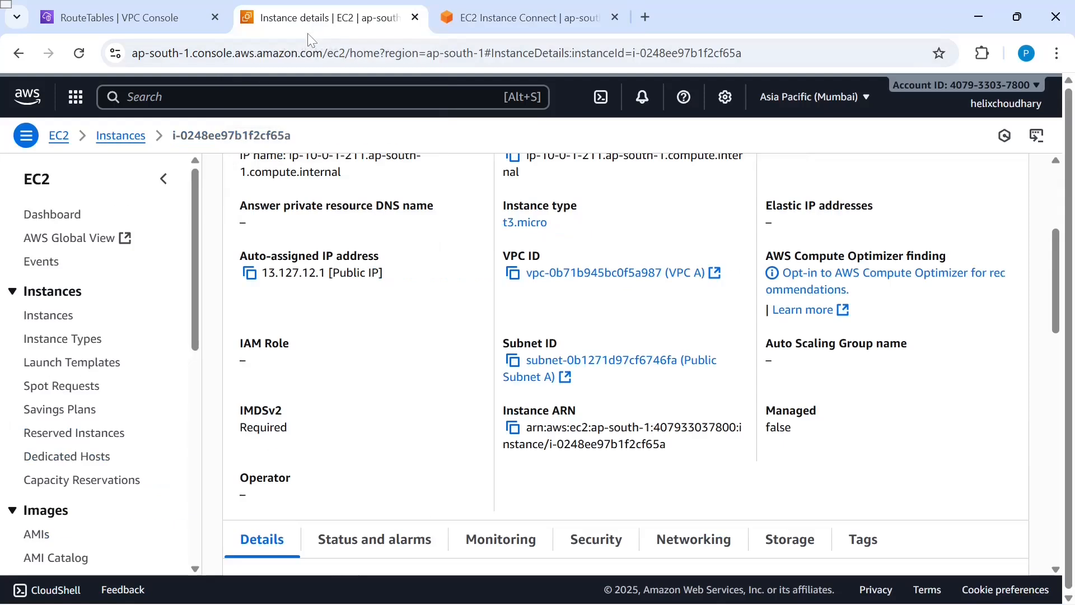
scroll(344, 348, up, 4)
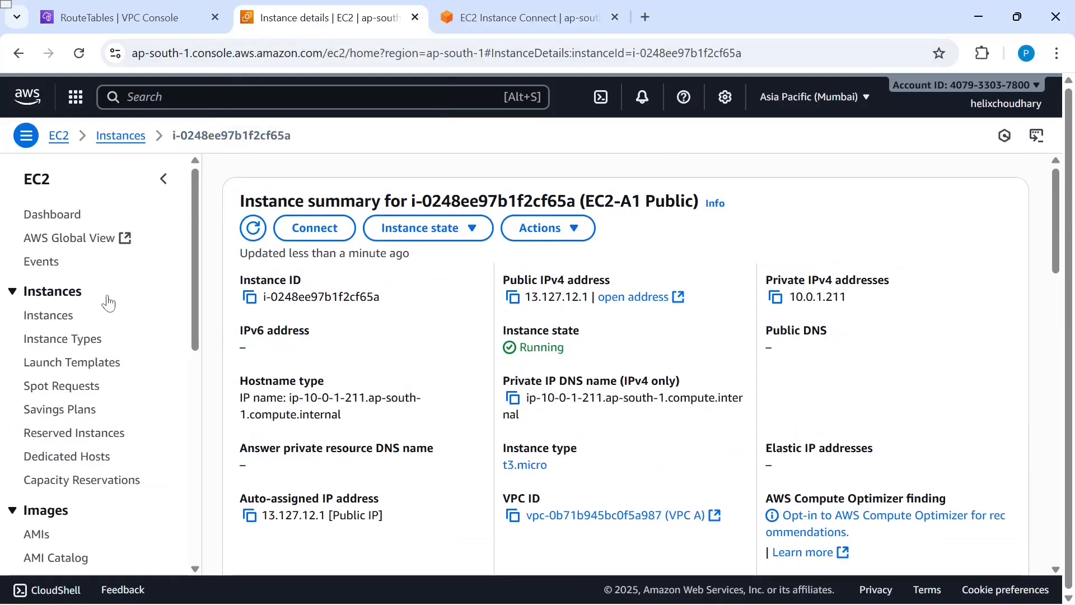
click(123, 16)
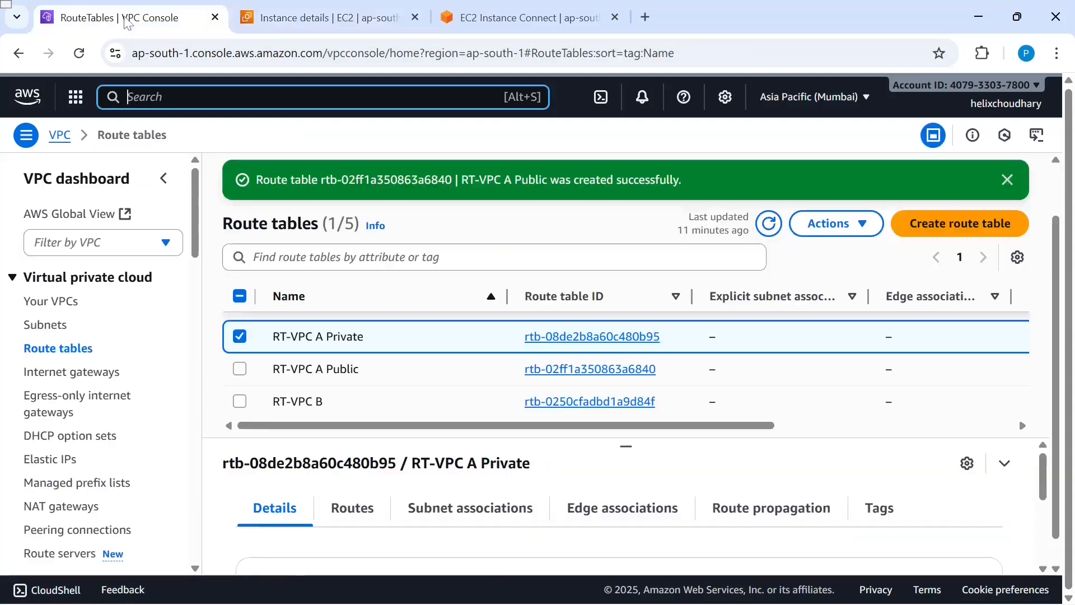
click(59, 349)
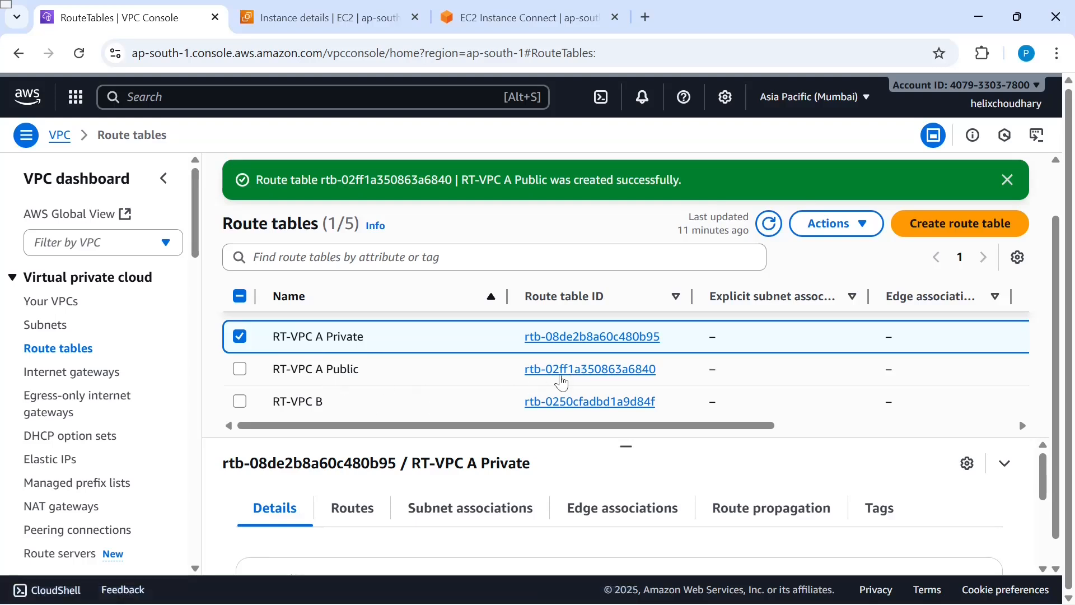
click(606, 370)
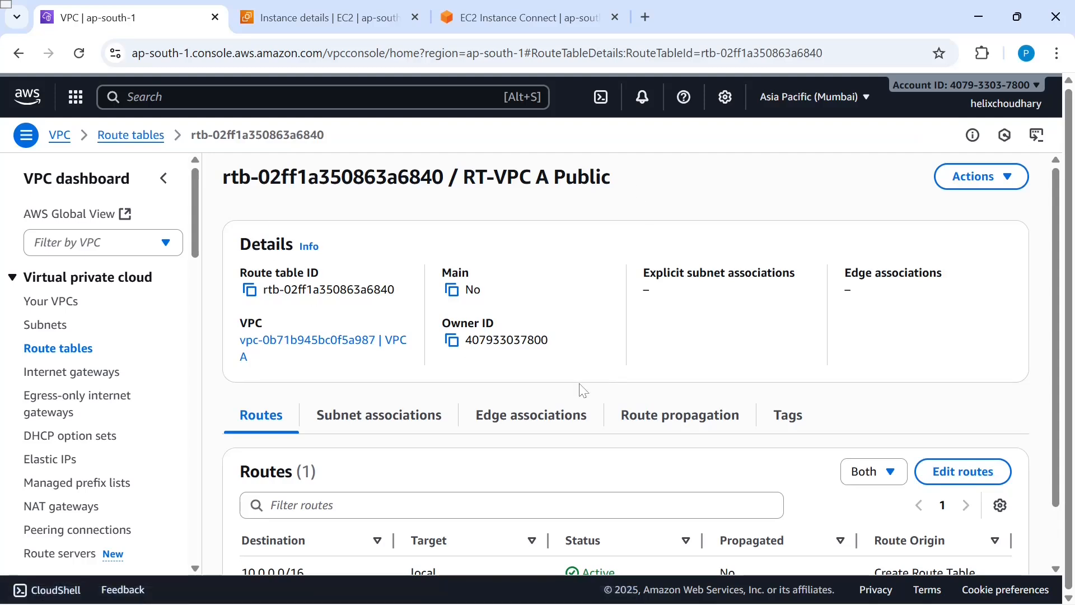
scroll(579, 391, down, 1)
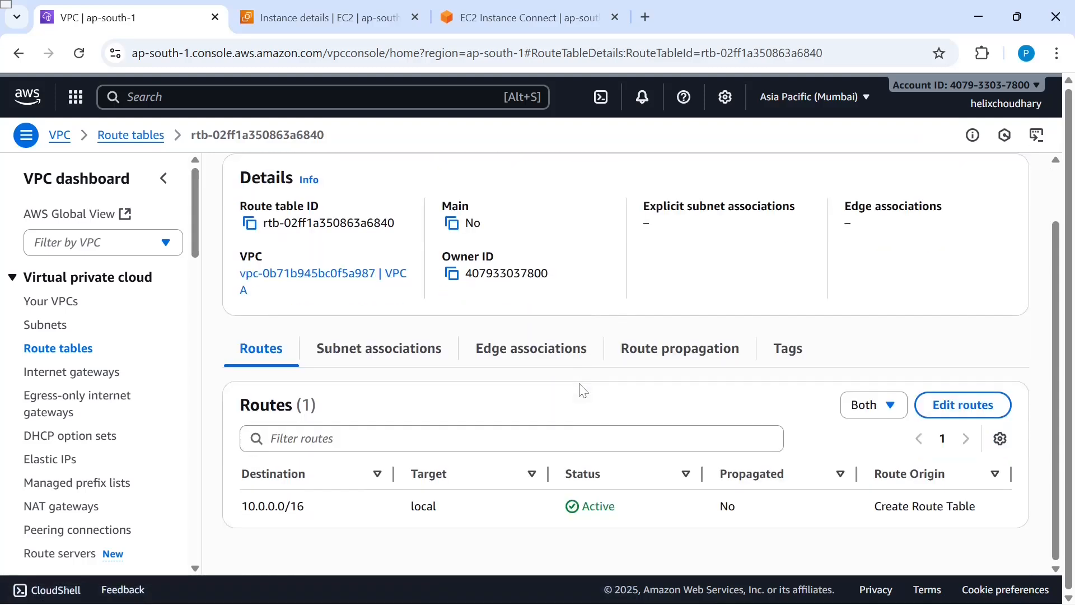
- Associate Public Subnet A with the RT-VPC A Public route table and save the association
click(381, 357)
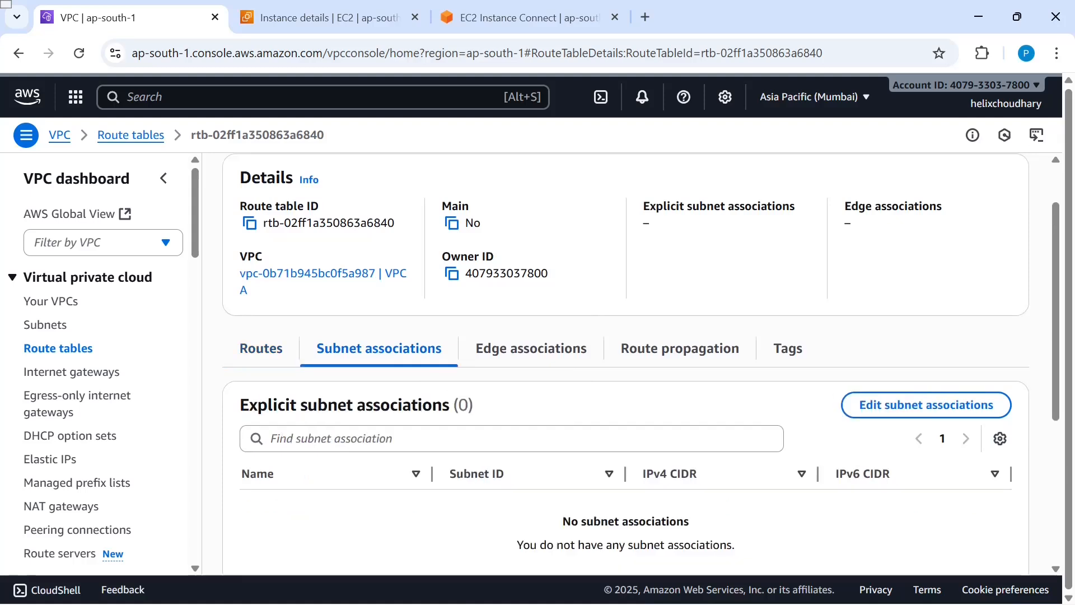
scroll(572, 440, down, 1)
scroll(573, 440, up, 2)
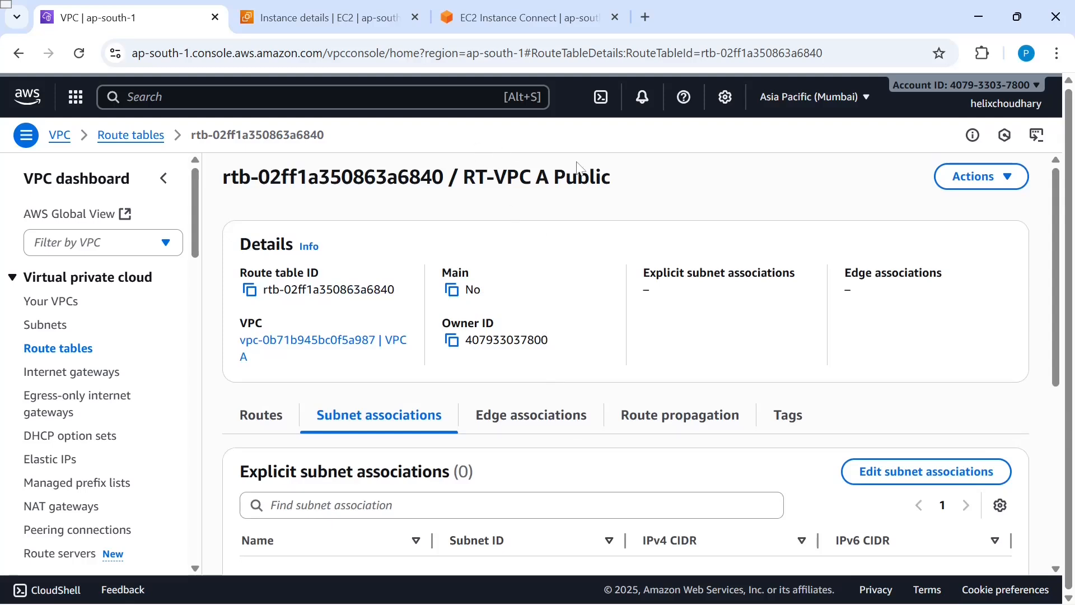
scroll(564, 343, down, 1)
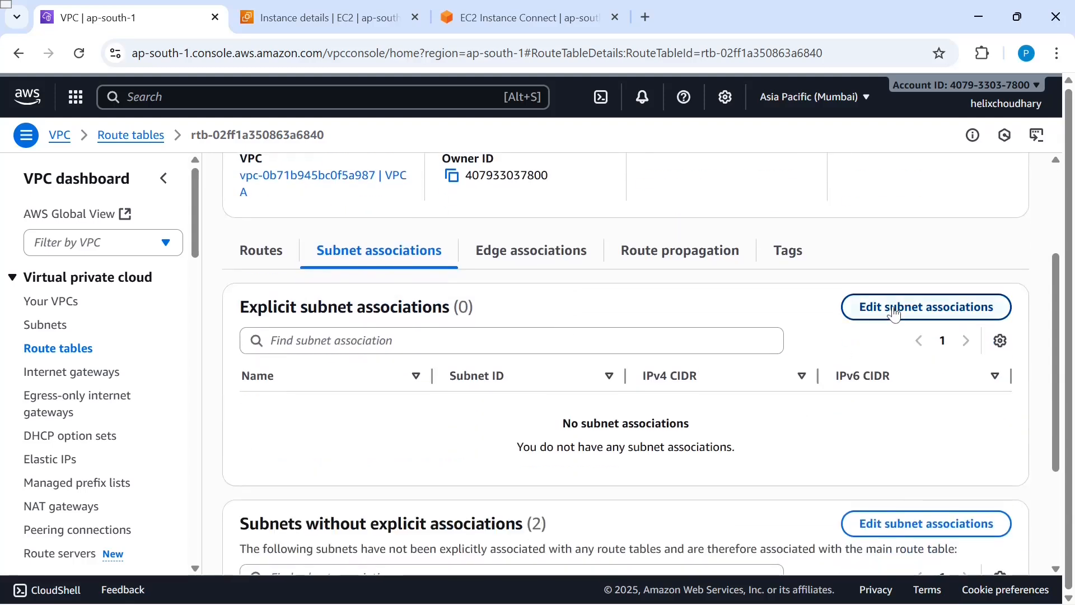
click(895, 313)
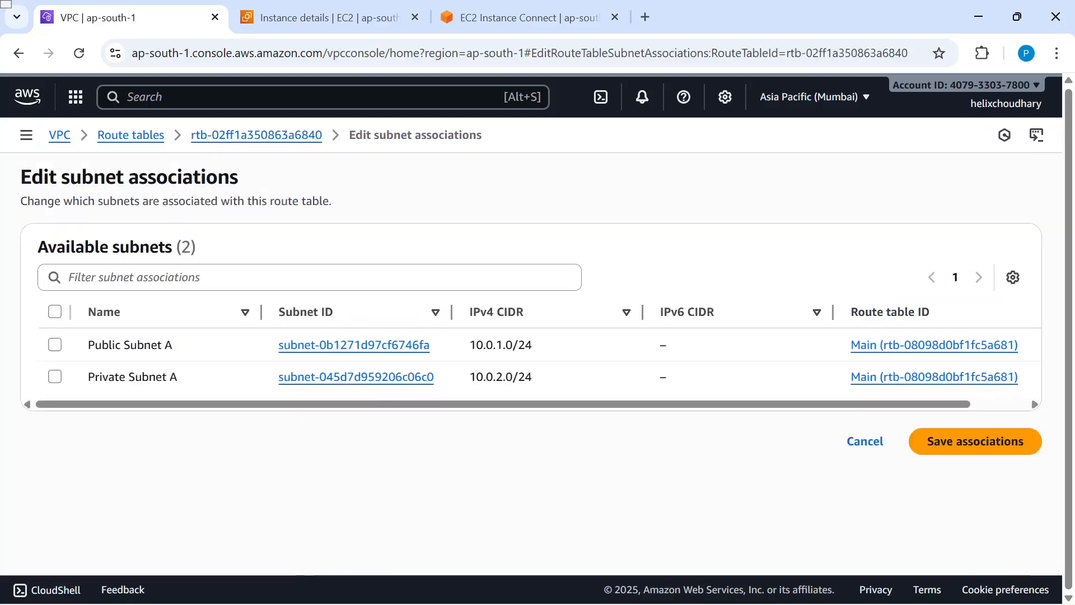
click(55, 346)
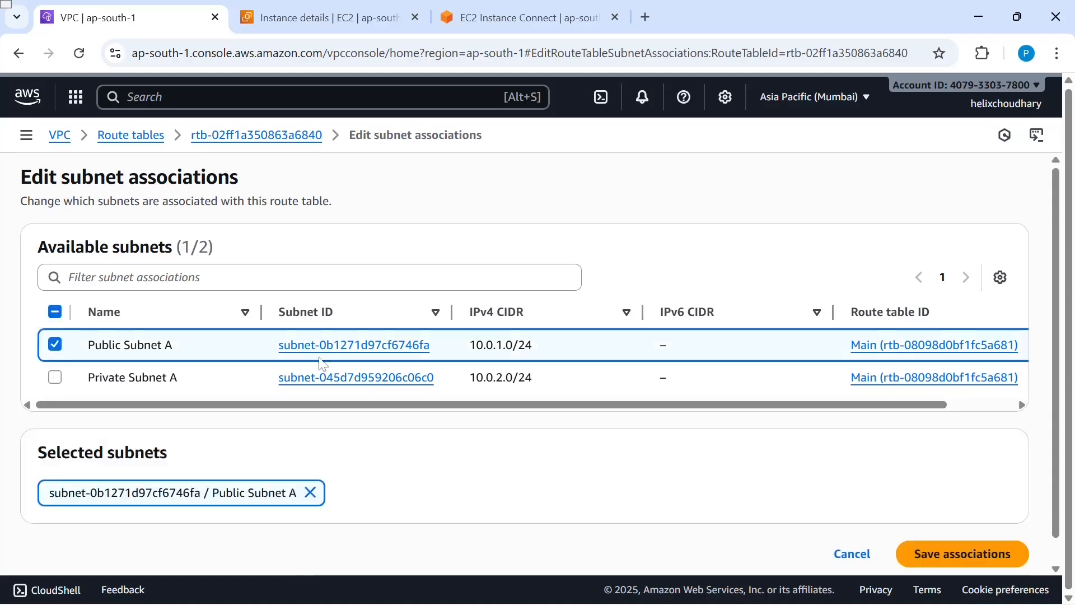
click(939, 559)
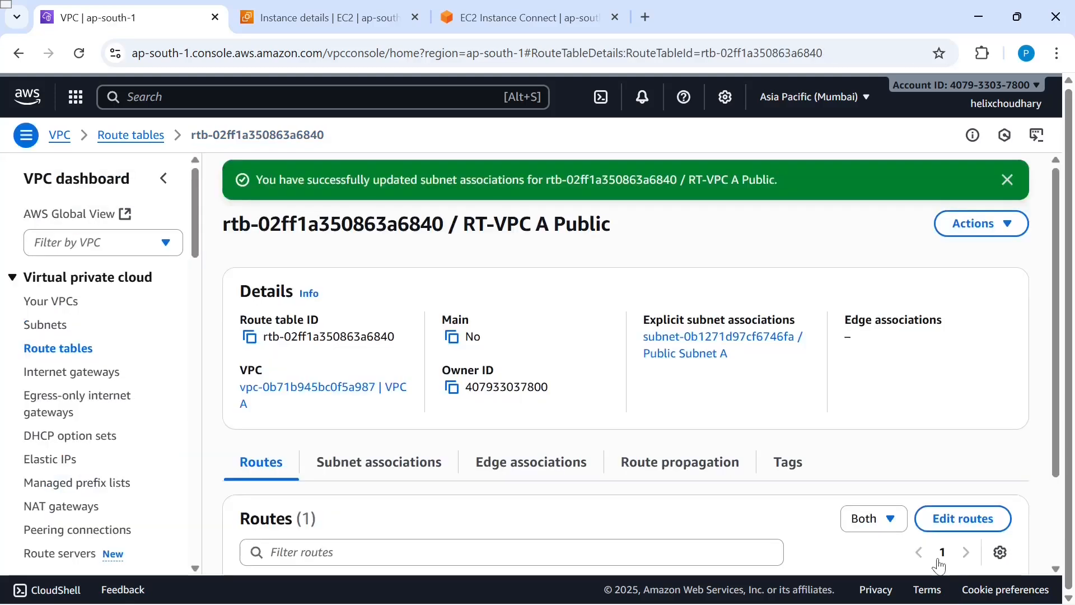
- Associate Private Subnet A with the RT-VPC A Private route table and save the association
click(78, 355)
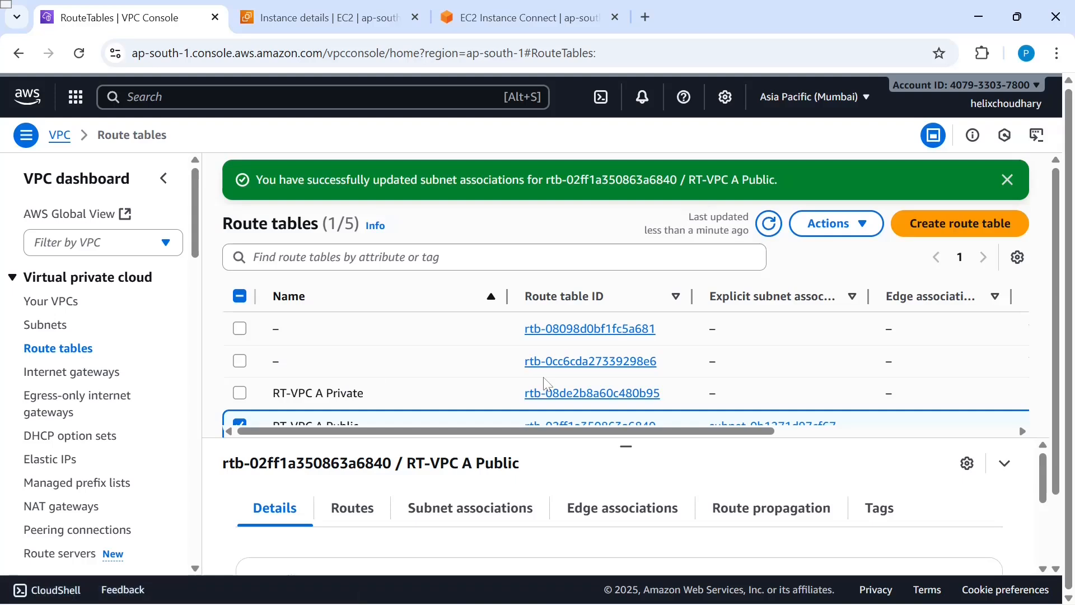
scroll(543, 390, down, 2)
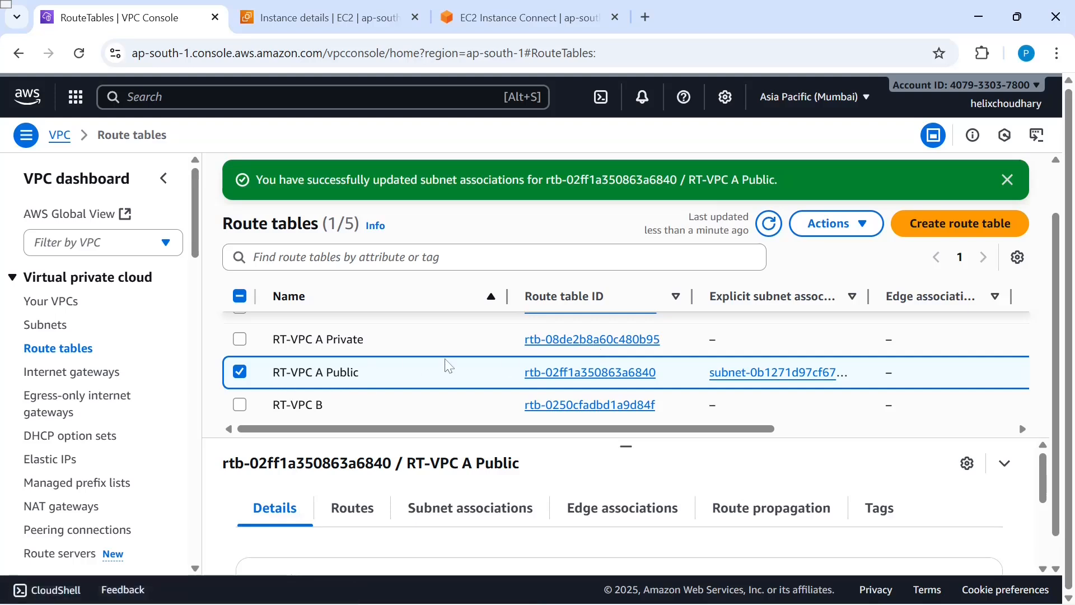
click(613, 338)
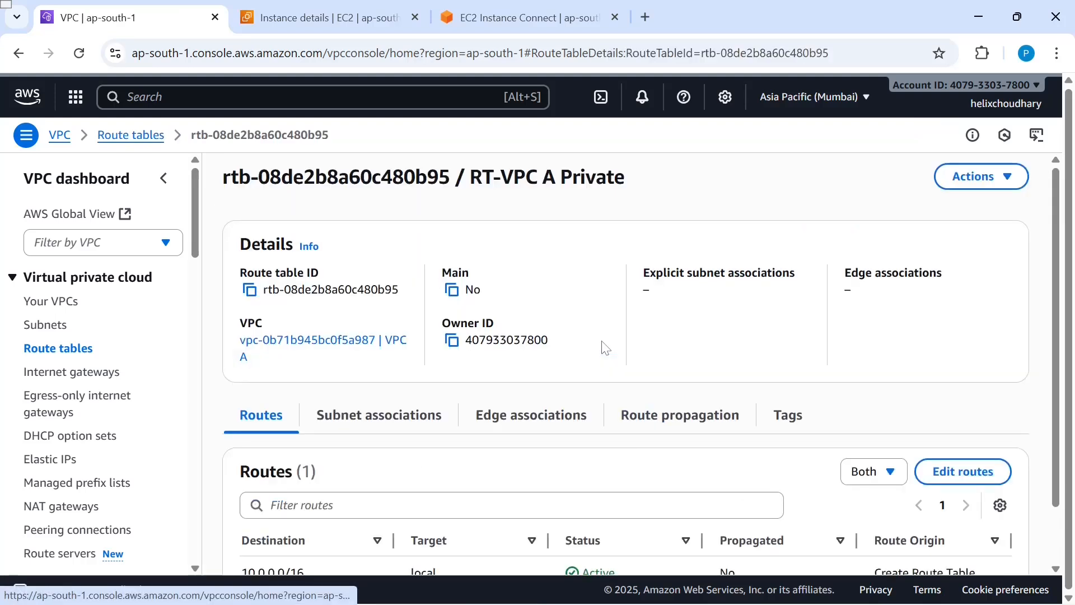
click(392, 426)
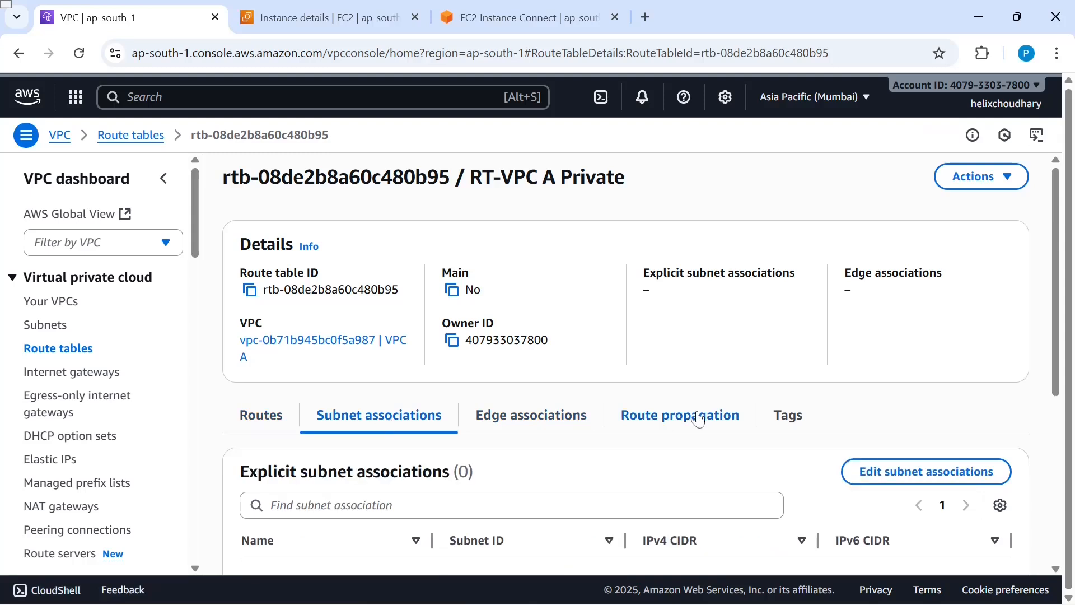
scroll(702, 415, down, 2)
click(940, 378)
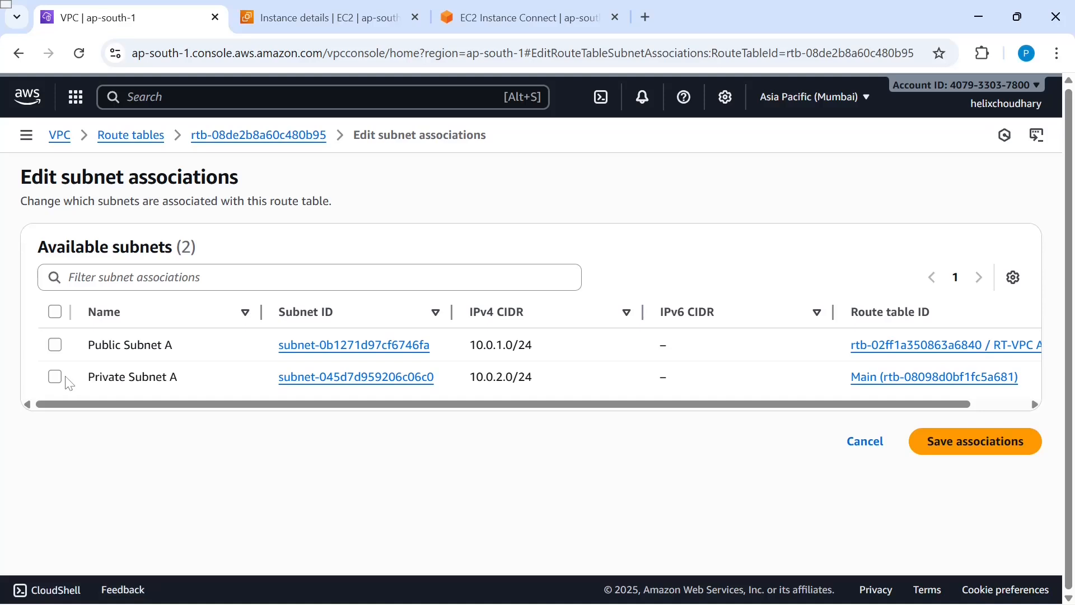
click(60, 380)
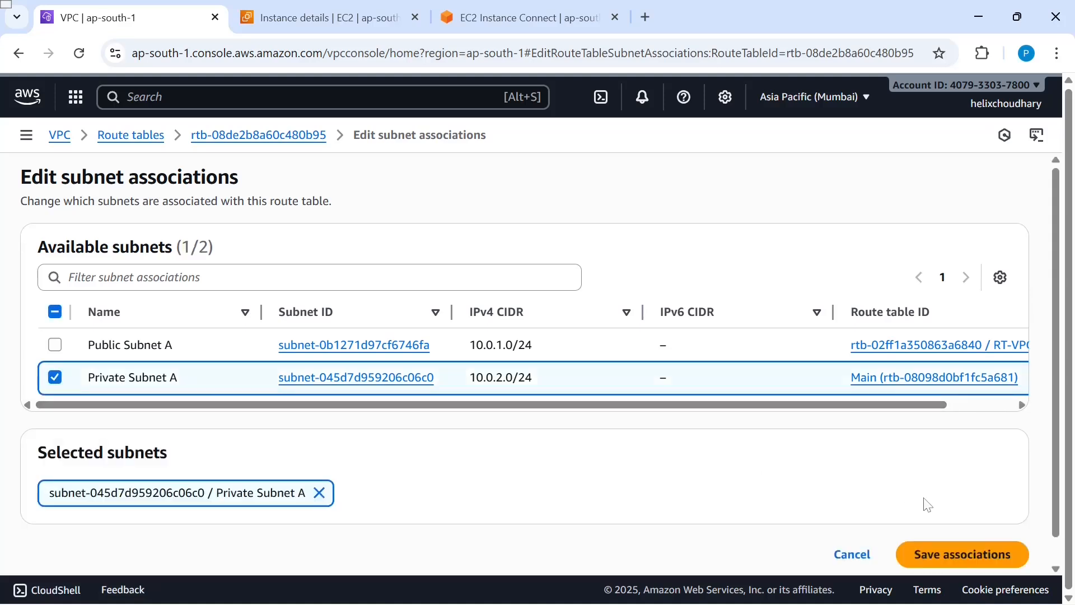
click(954, 556)
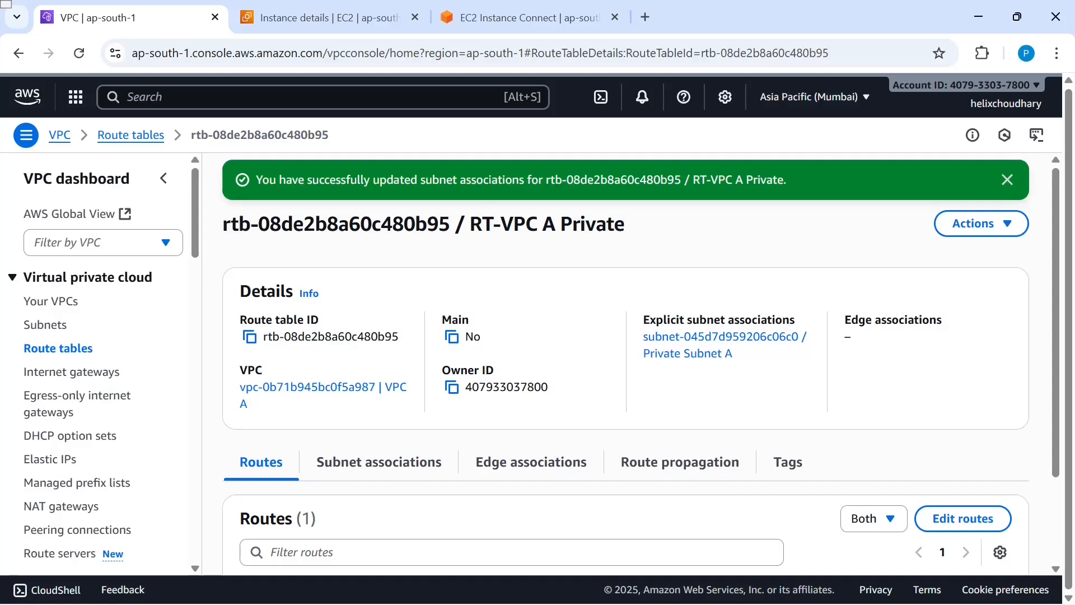
- Associate Private Subnet B with the RT-VPC B route table and save the association
click(48, 348)
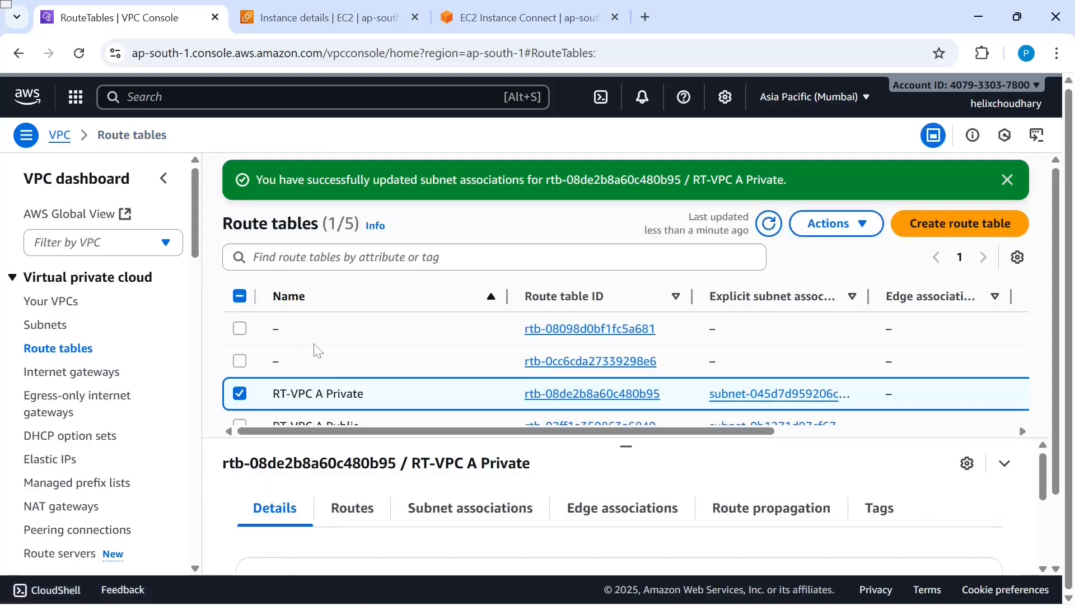
scroll(521, 344, down, 2)
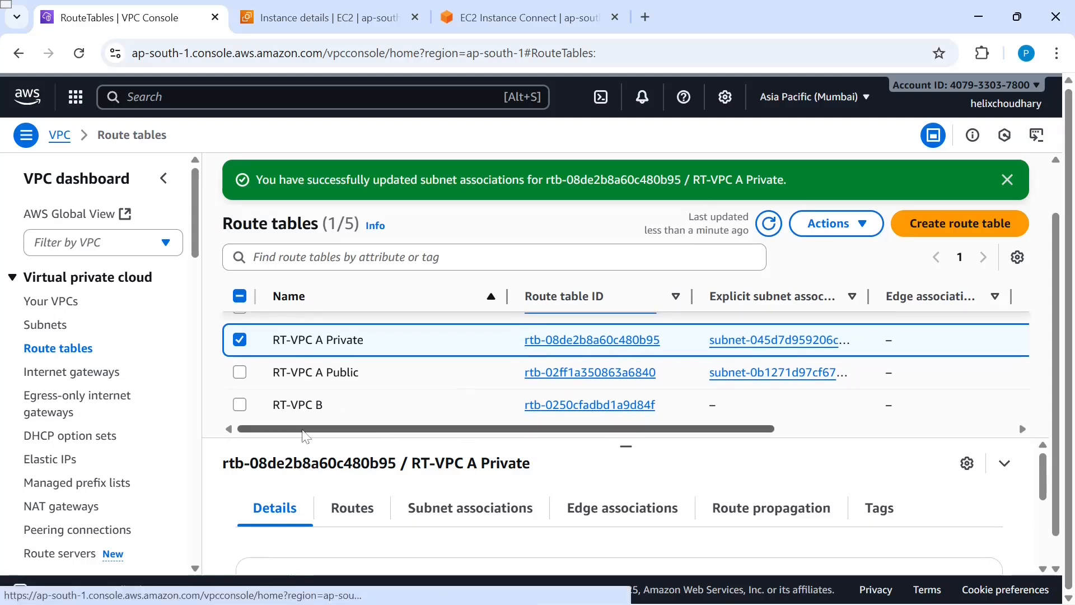
click(596, 406)
click(395, 434)
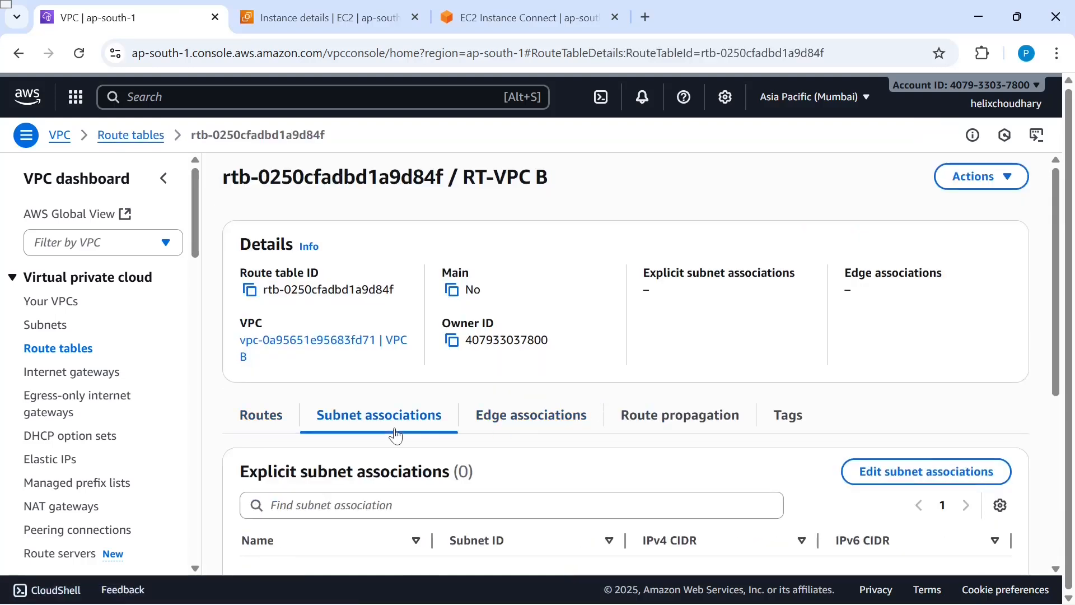
scroll(396, 432, down, 2)
click(946, 357)
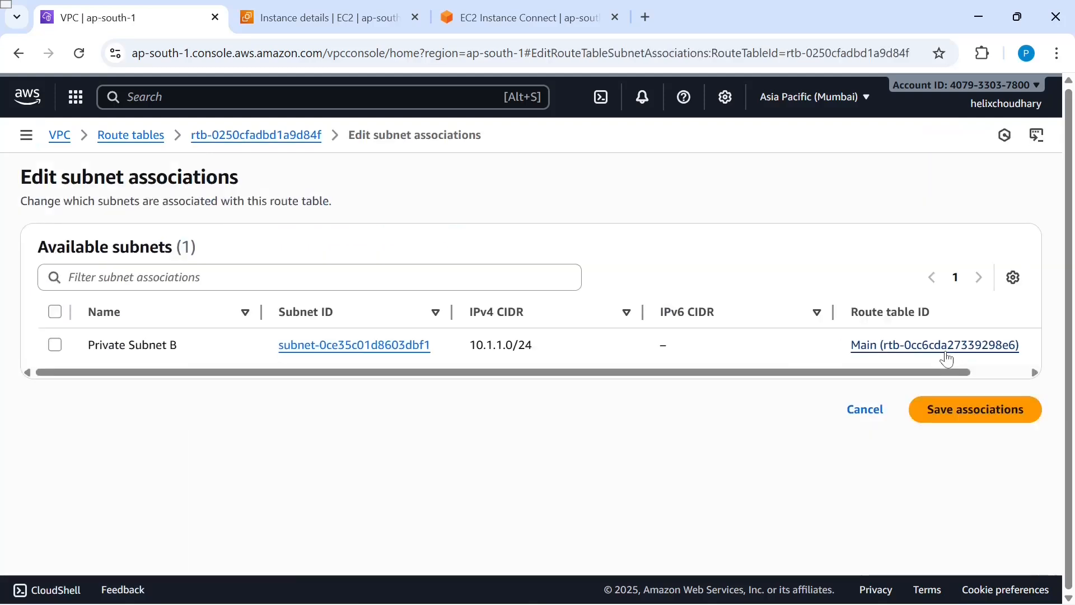
click(54, 347)
click(943, 527)
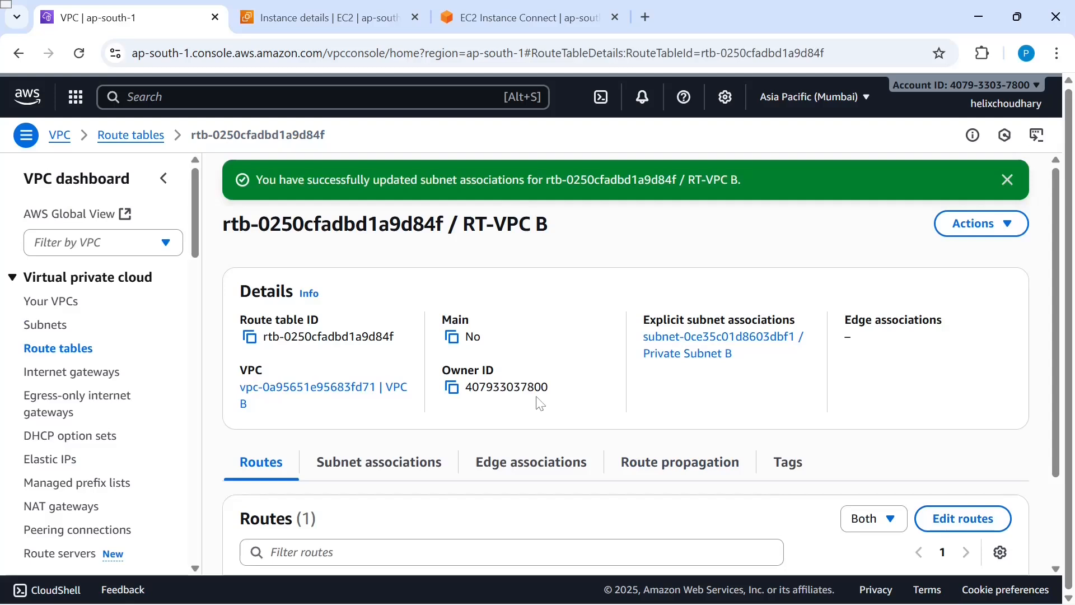
- Open the RT-VPC A Public route table from the route tables list and start editing its routes
click(61, 350)
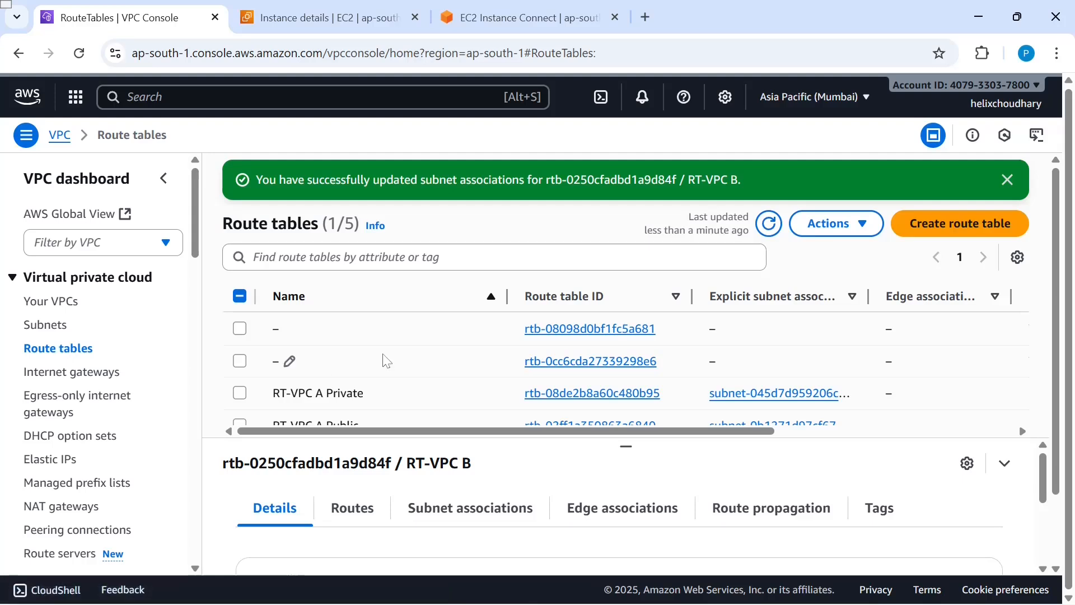
scroll(384, 360, down, 2)
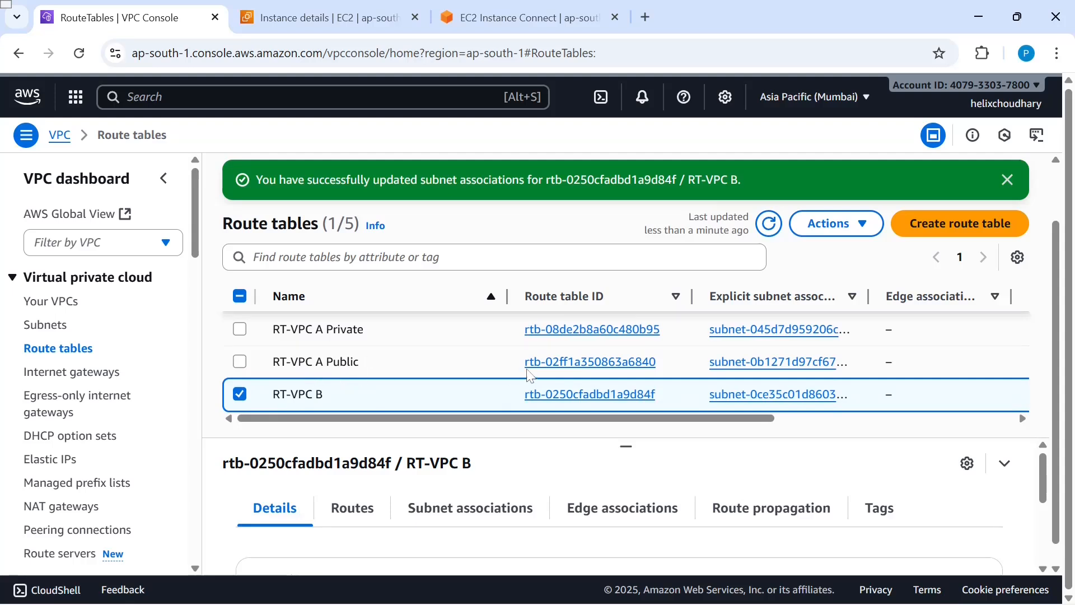
click(572, 368)
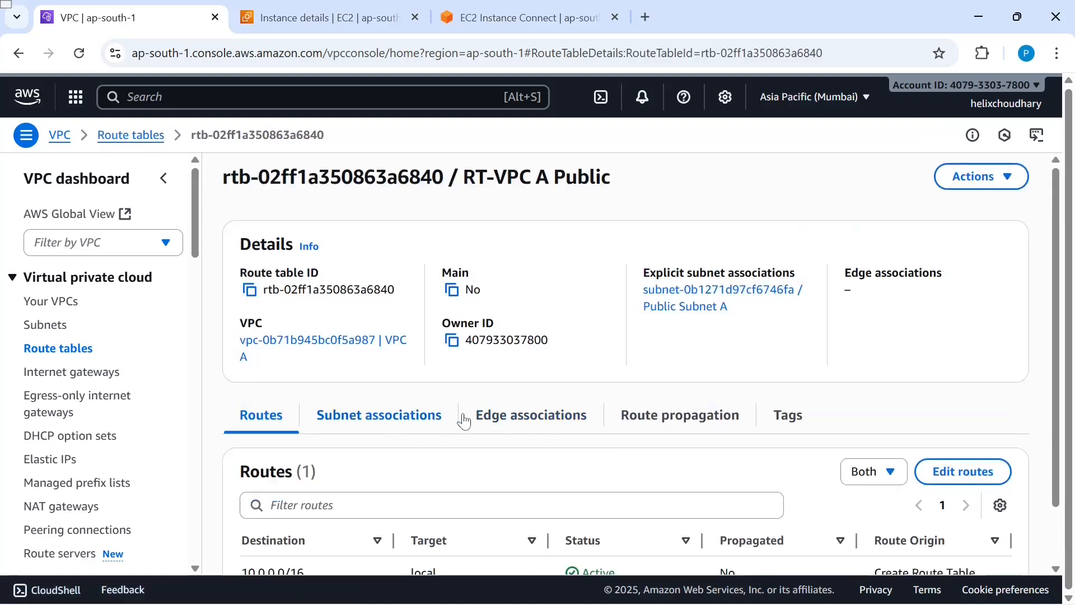
scroll(551, 432, down, 1)
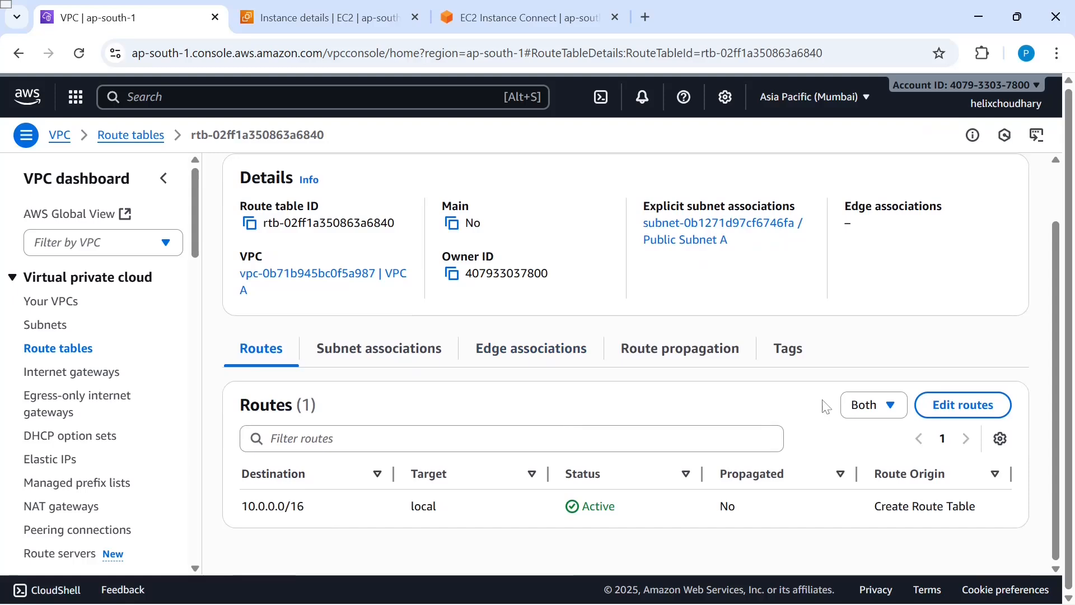
click(939, 410)
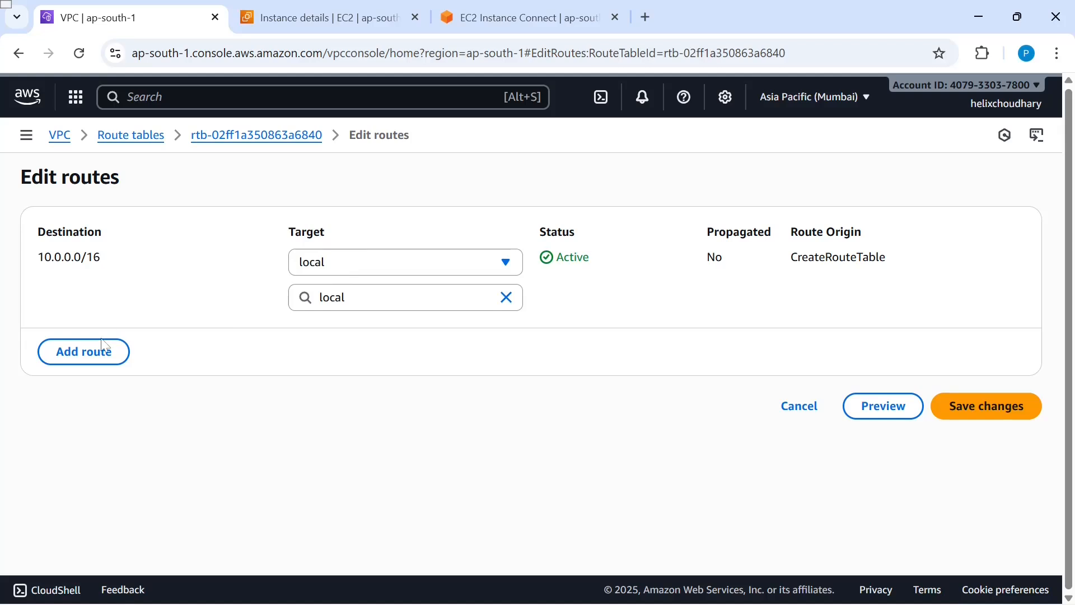
- Add a route with destination 0.0.0.0/0 and the VPC A internet gateway as target, and save the changes
click(84, 351)
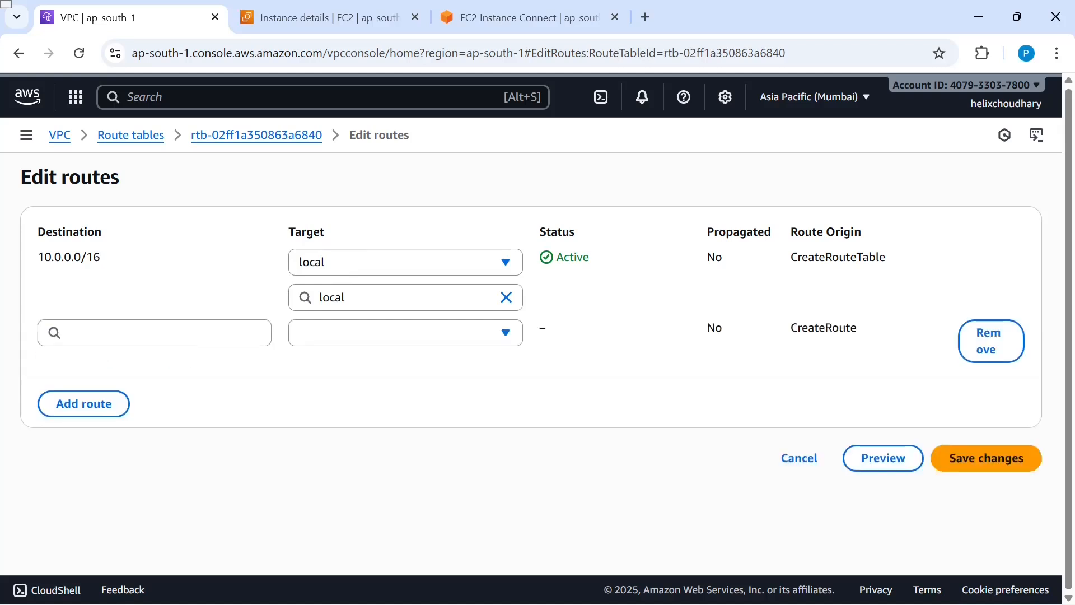
click(112, 333)
click(113, 363)
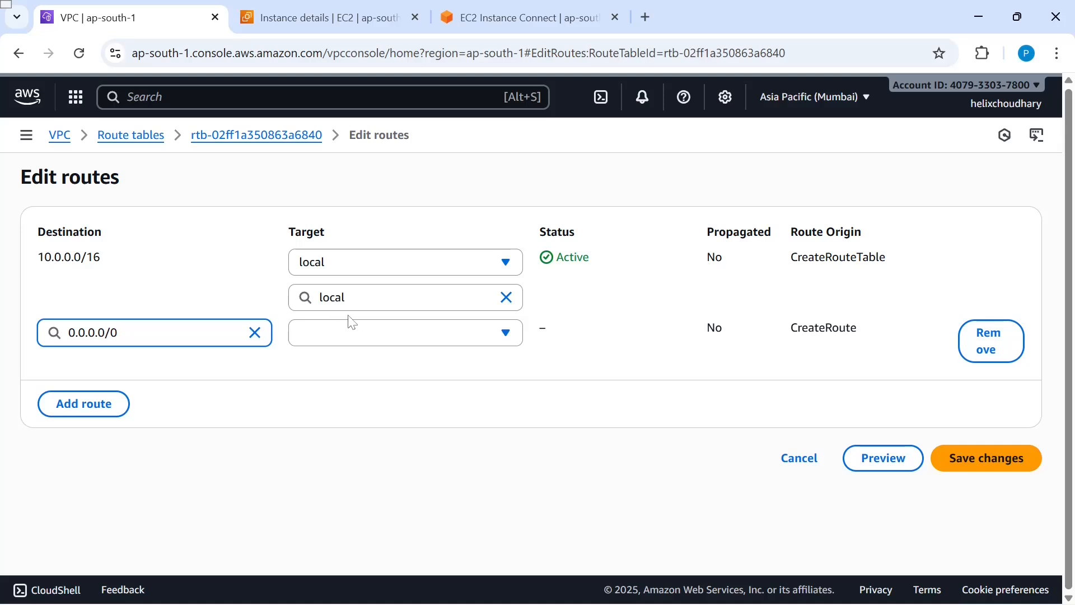
click(359, 342)
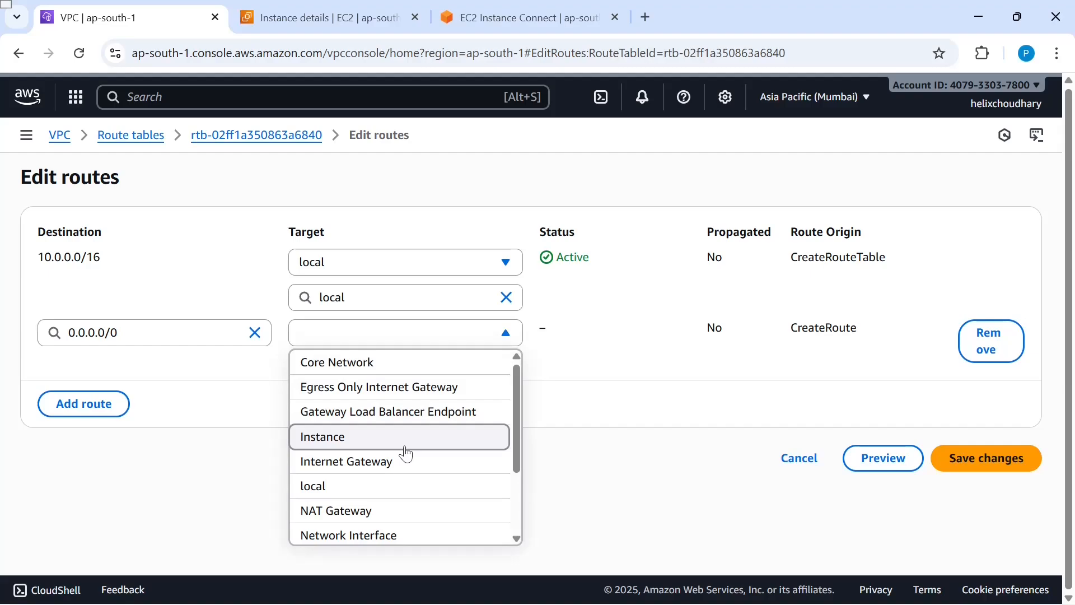
key(alt+Tab)
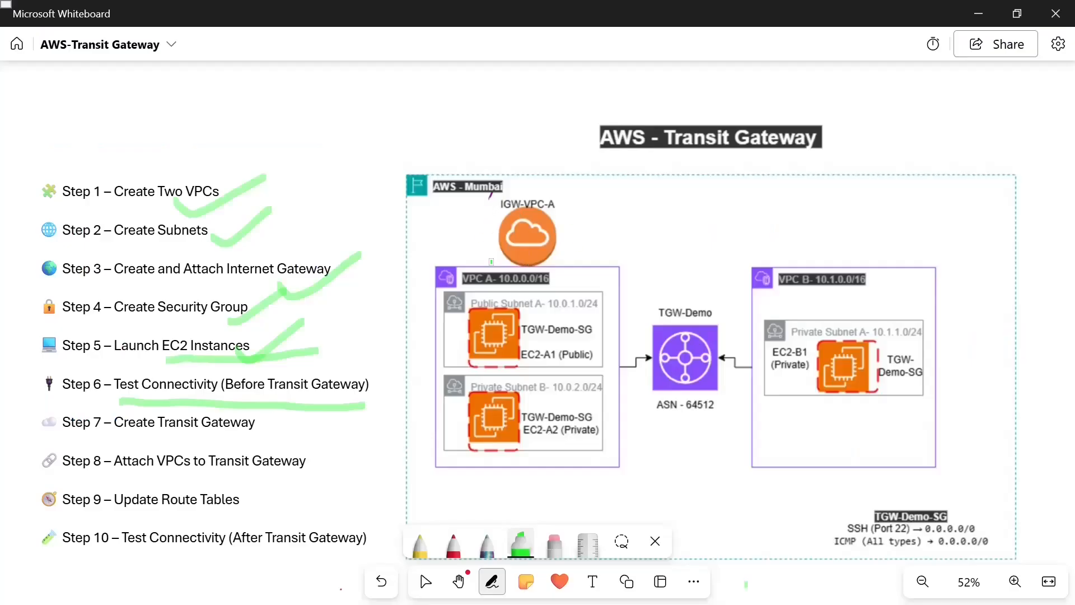
key(alt+Tab)
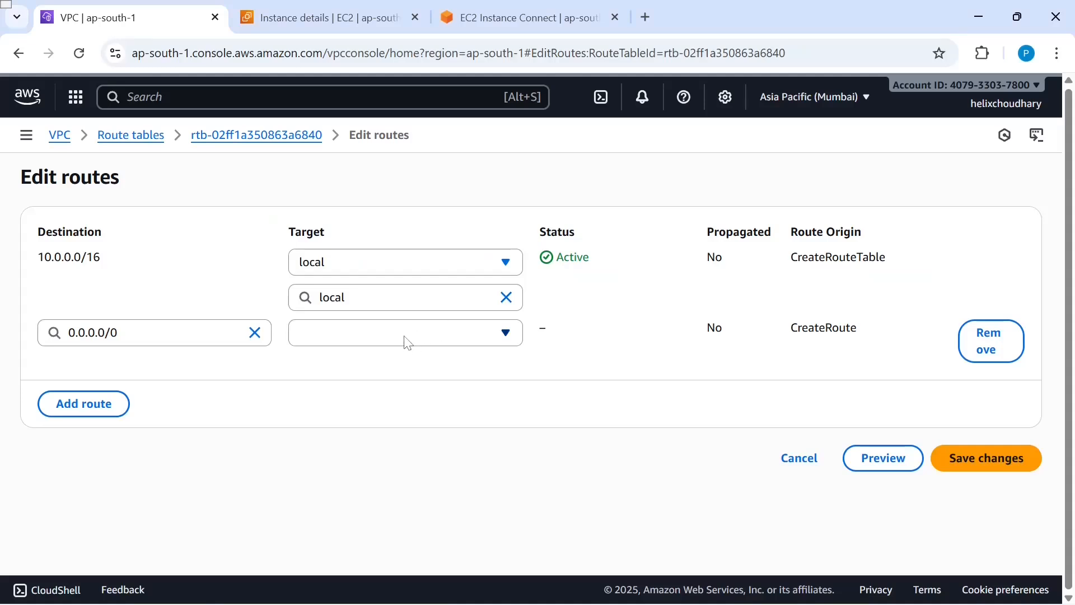
click(407, 342)
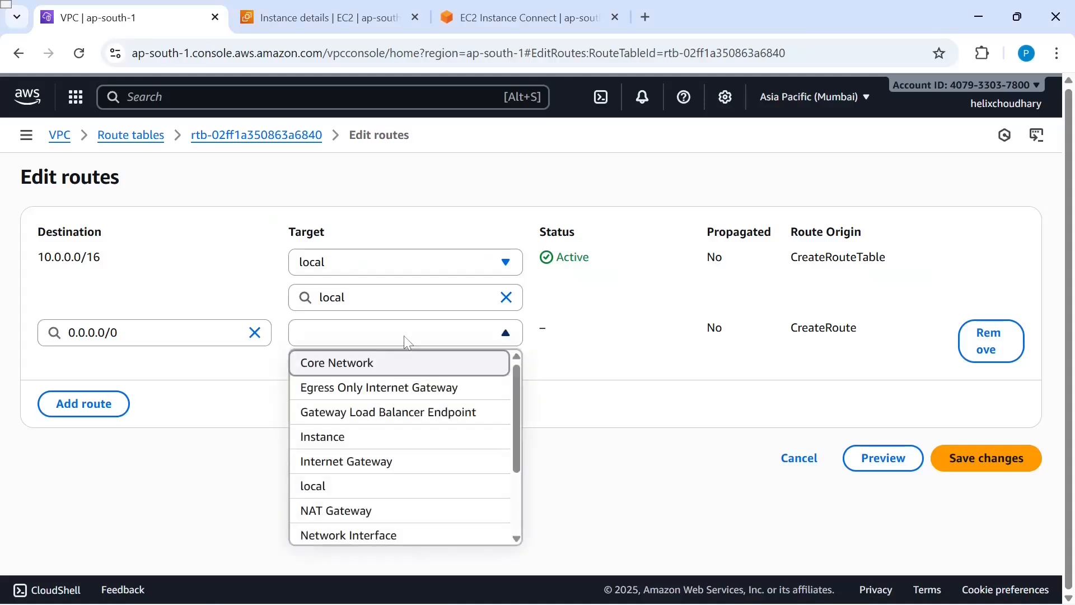
click(384, 461)
click(370, 368)
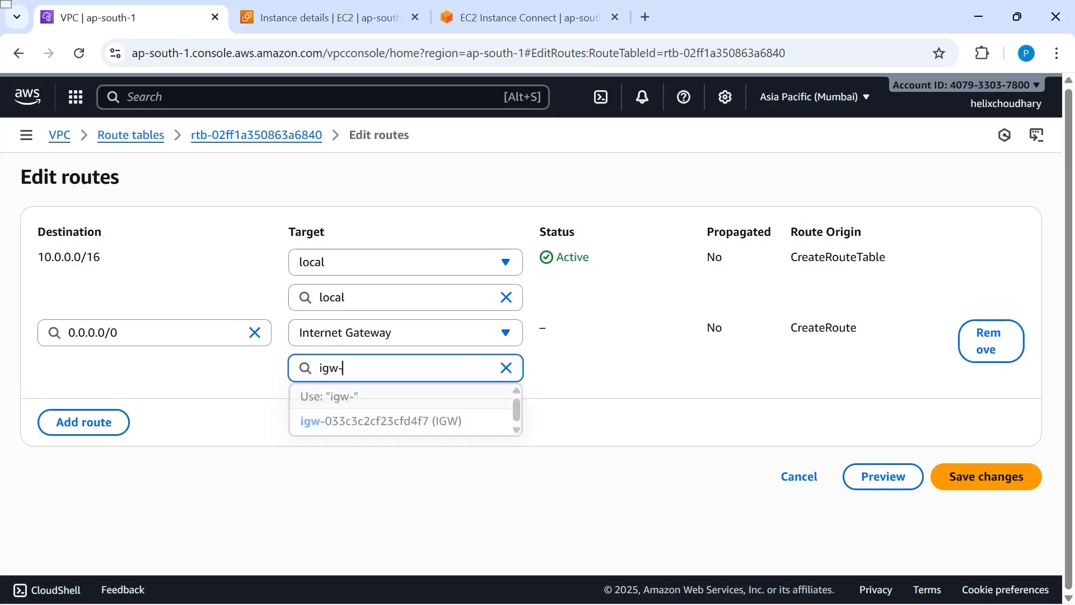
click(386, 425)
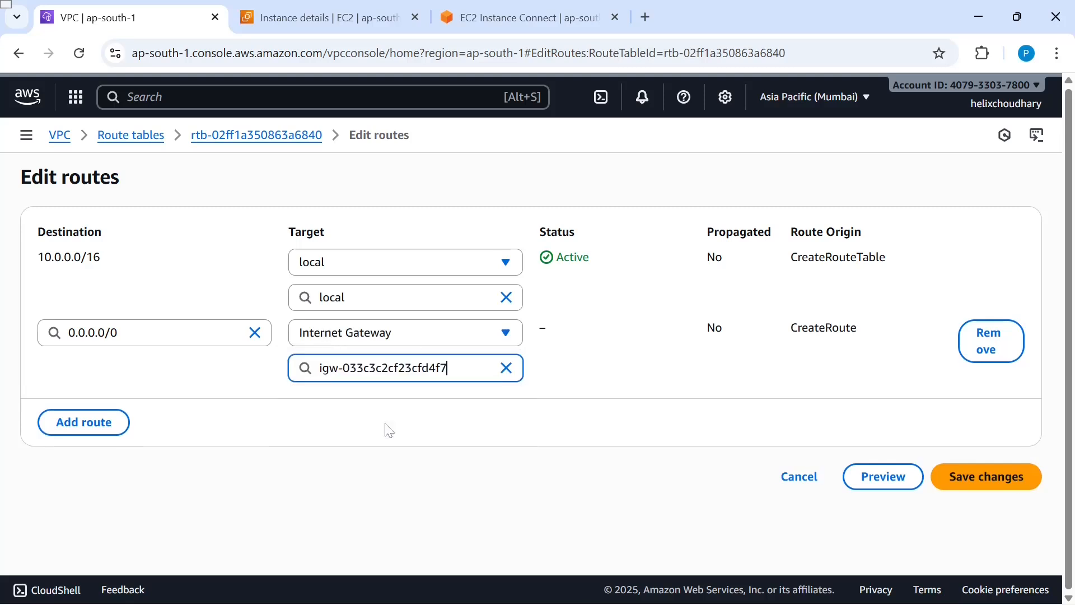
click(1000, 486)
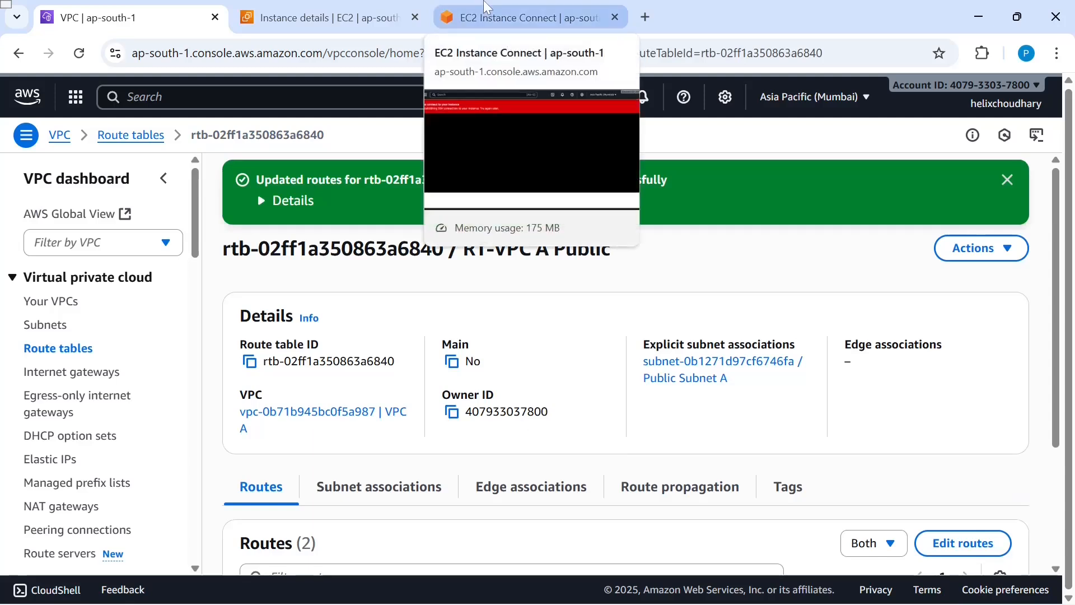
- Connect to EC2-A1 Public through EC2 Instance Connect using its public IP and ec2-user, and close the leftover session tab and instance info pane
click(346, 12)
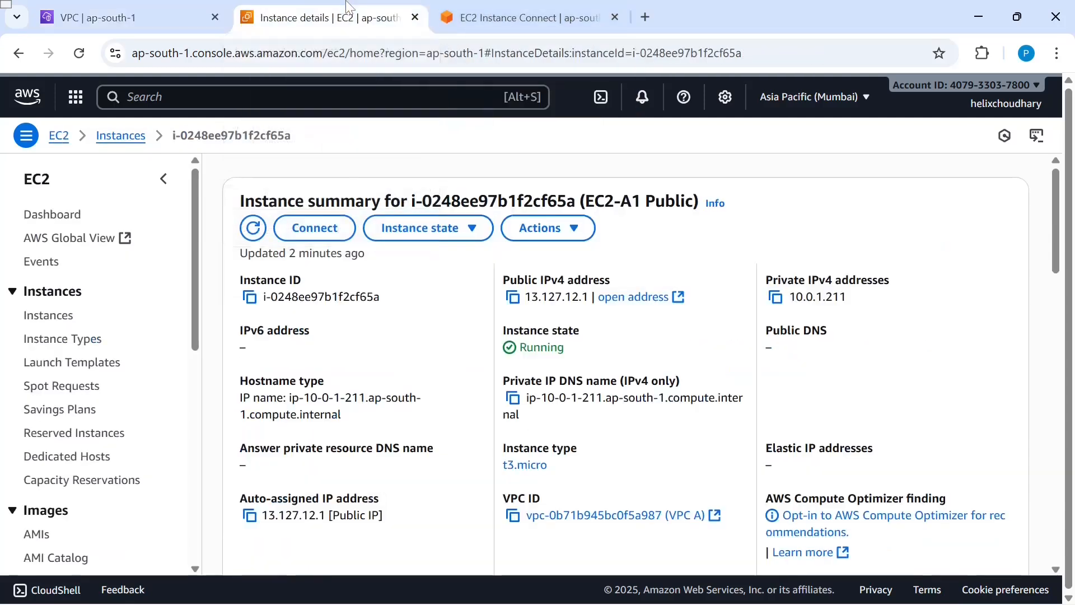
click(315, 229)
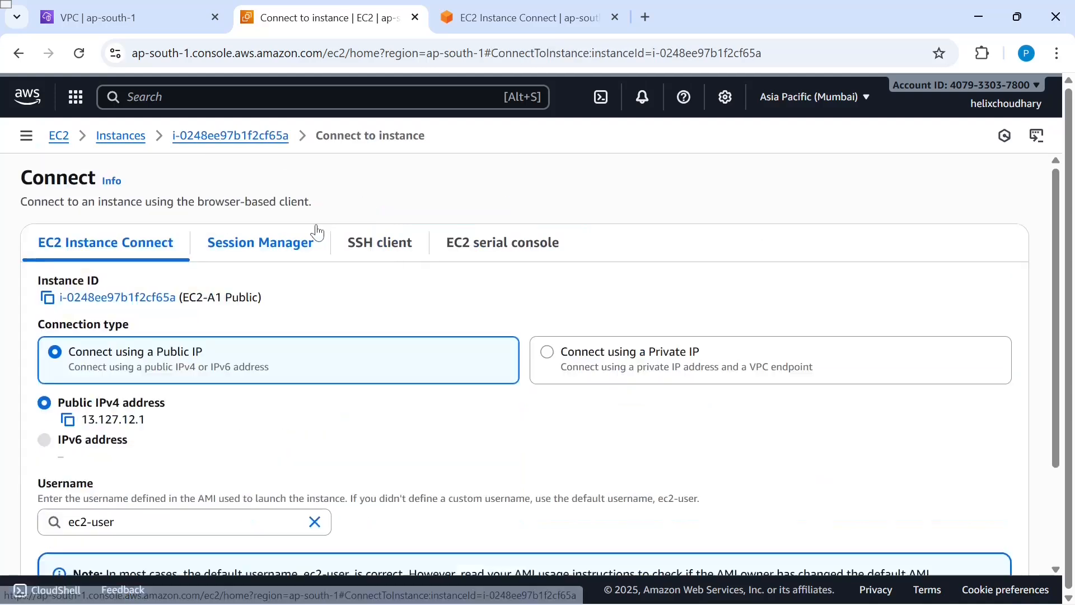
scroll(554, 408, down, 2)
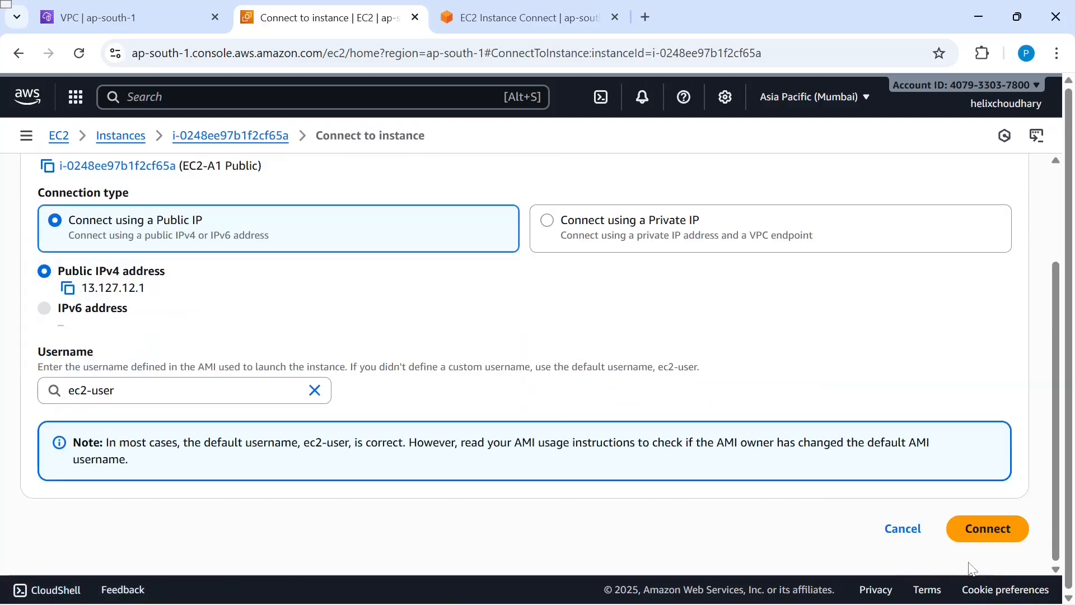
click(979, 531)
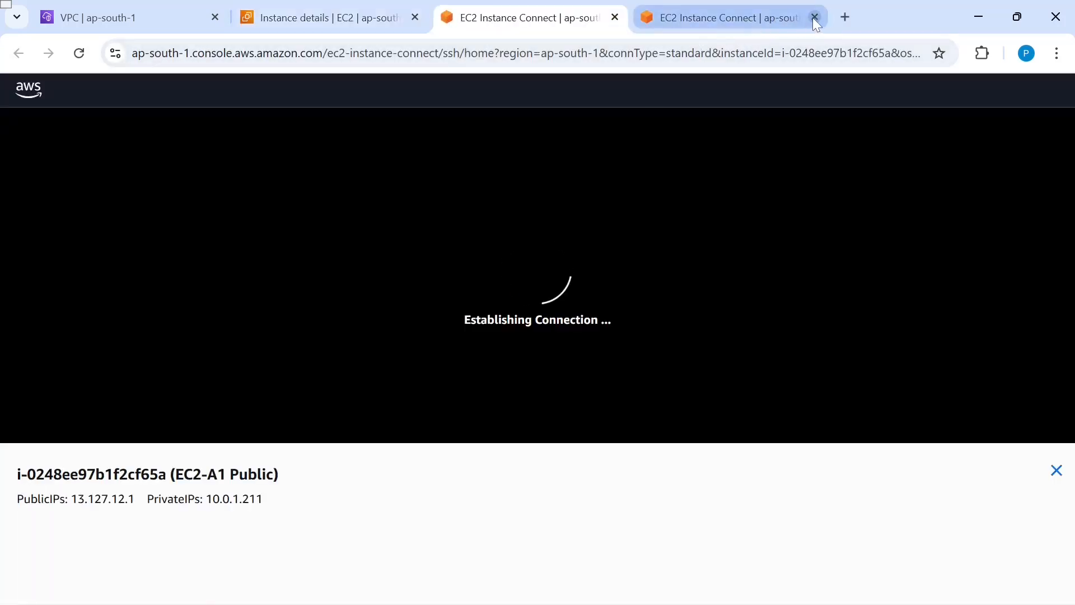
click(815, 17)
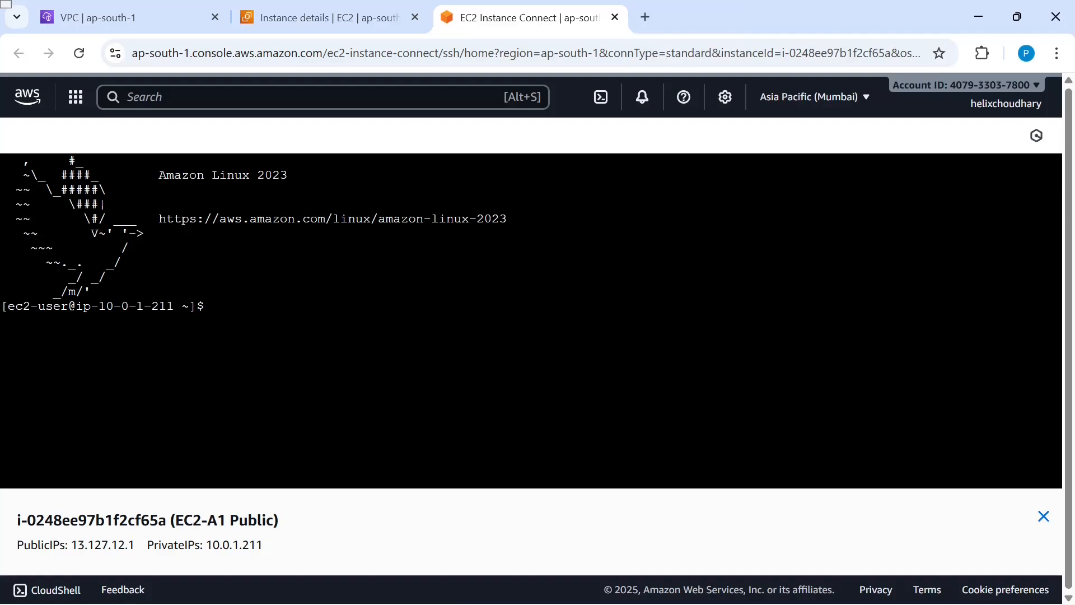
click(1044, 516)
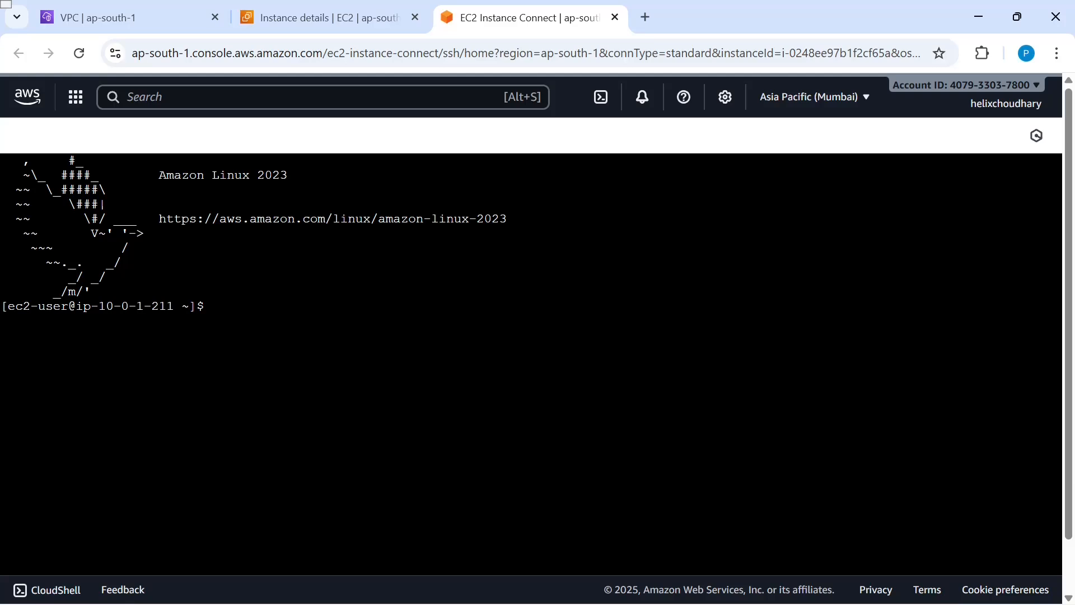
- Show the instance's network interfaces with ip addr, then ping its own address 10.0.1.211 and stop the ping
text(ip addr)
key(Return)
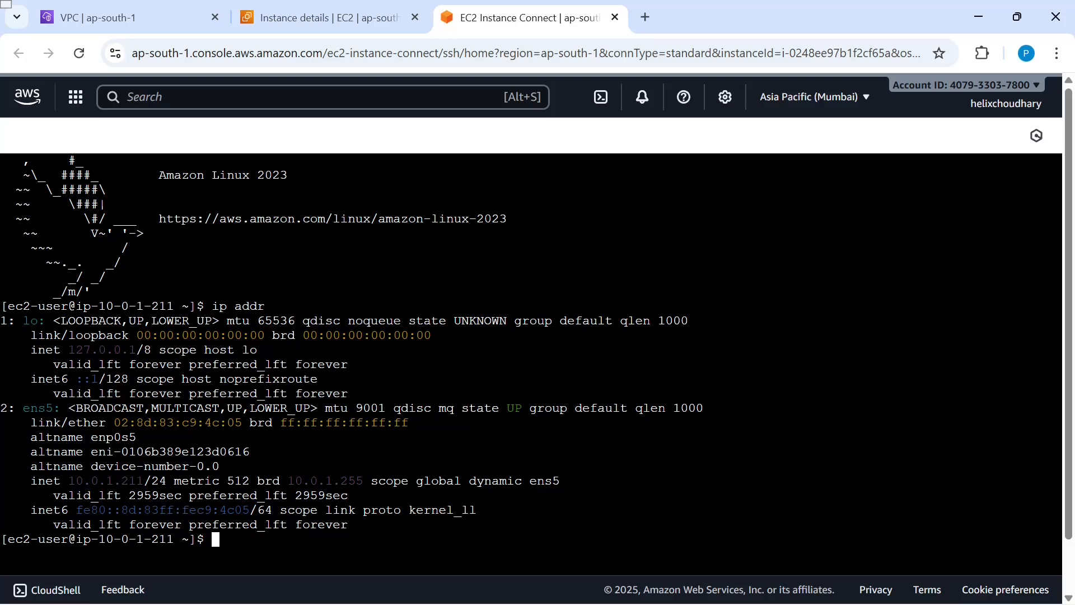
text(ping 10.0.1.211)
key(Return)
key(ctrl+c)
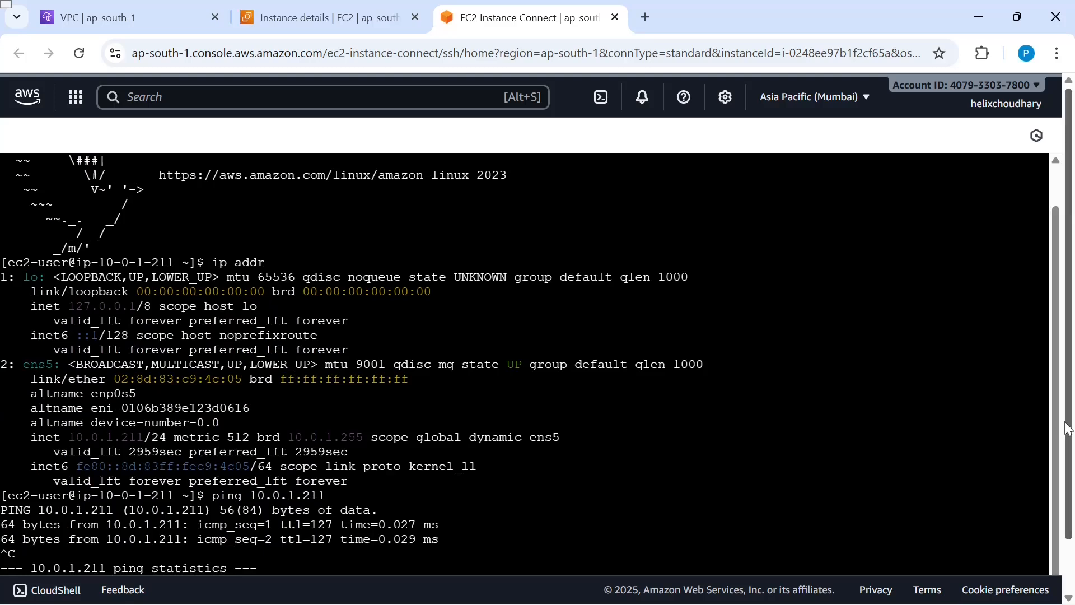
drag(1069, 466, 1070, 517)
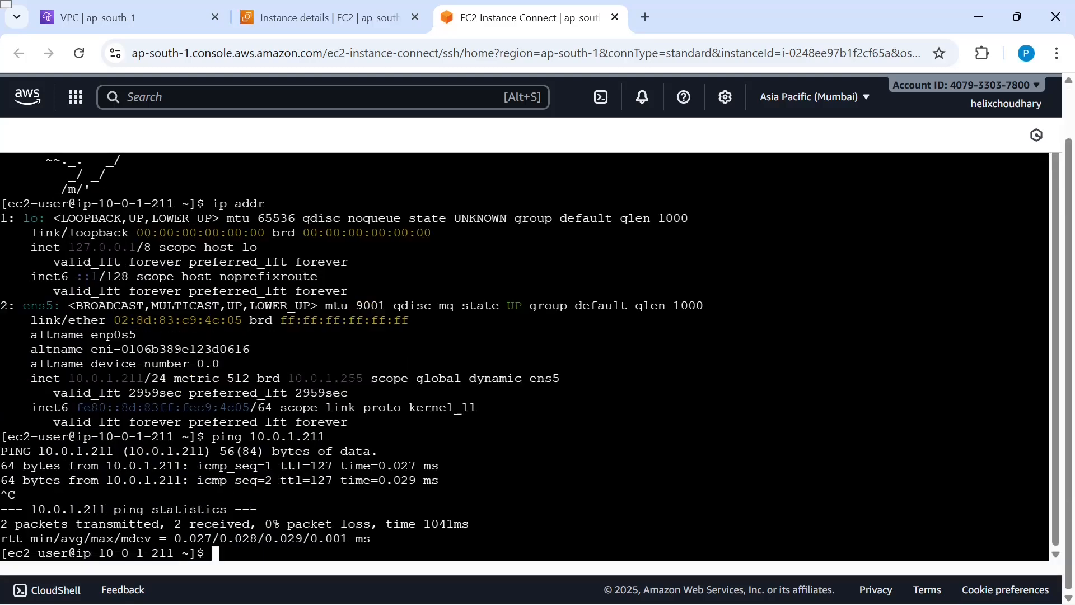
- Open the details of the EC2-A2 Private instance from the EC2 instances list and copy its private IPv4 address
click(338, 26)
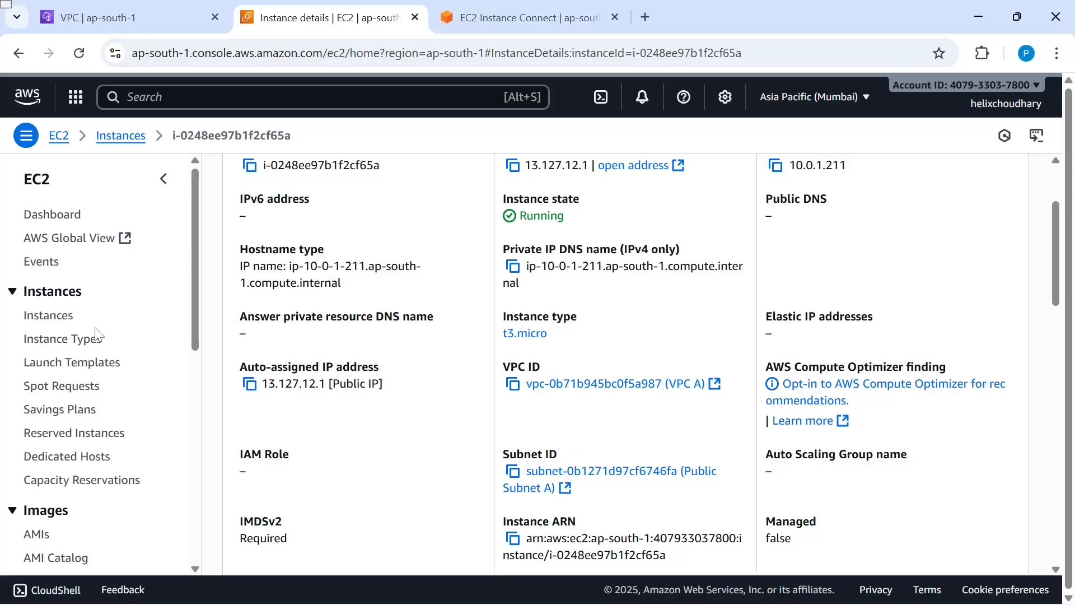
click(40, 315)
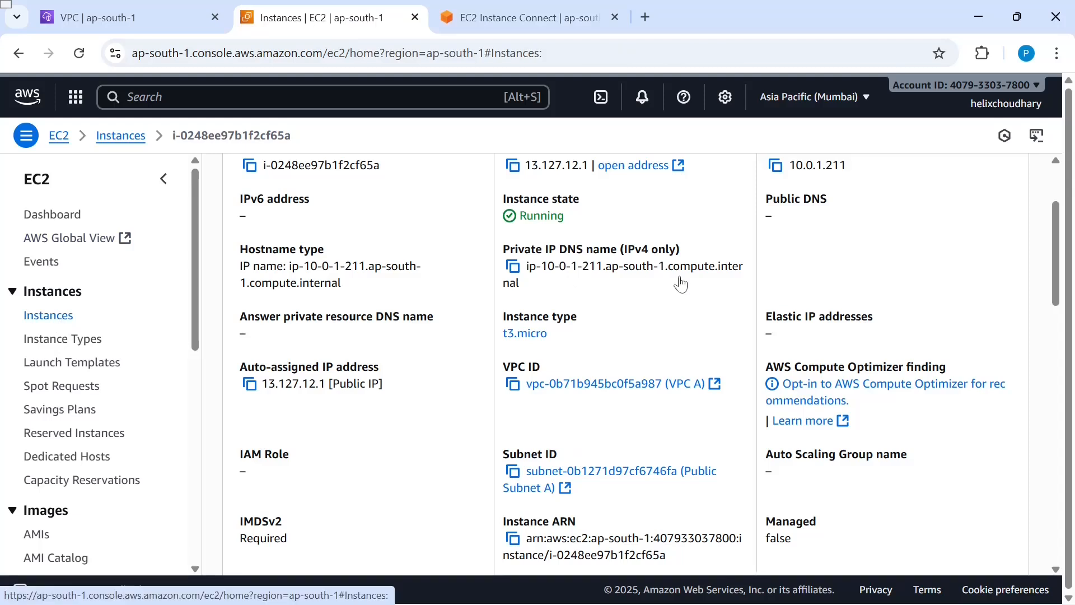
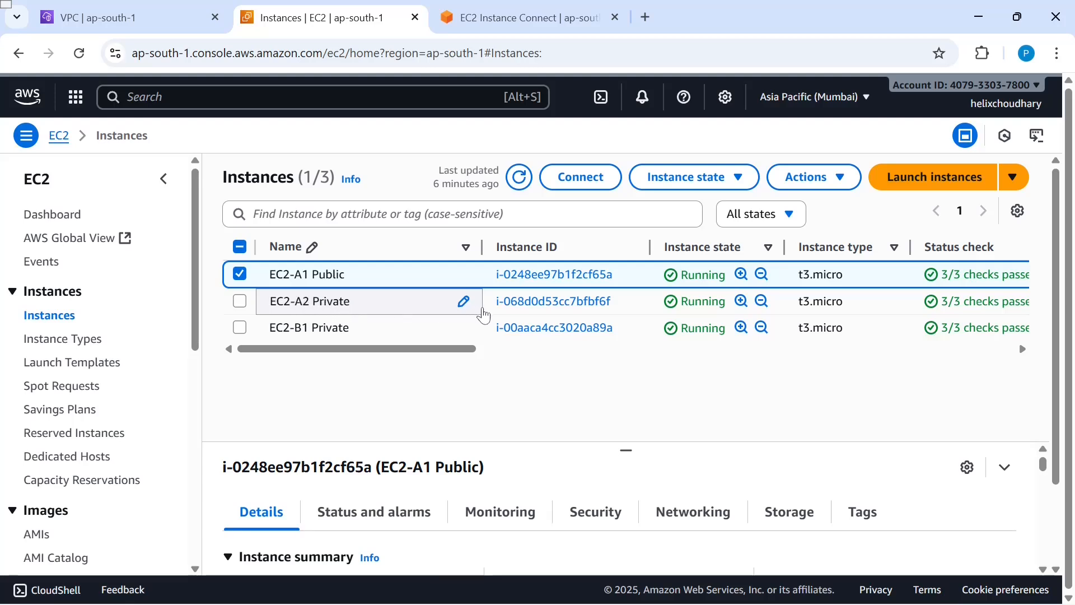
click(540, 302)
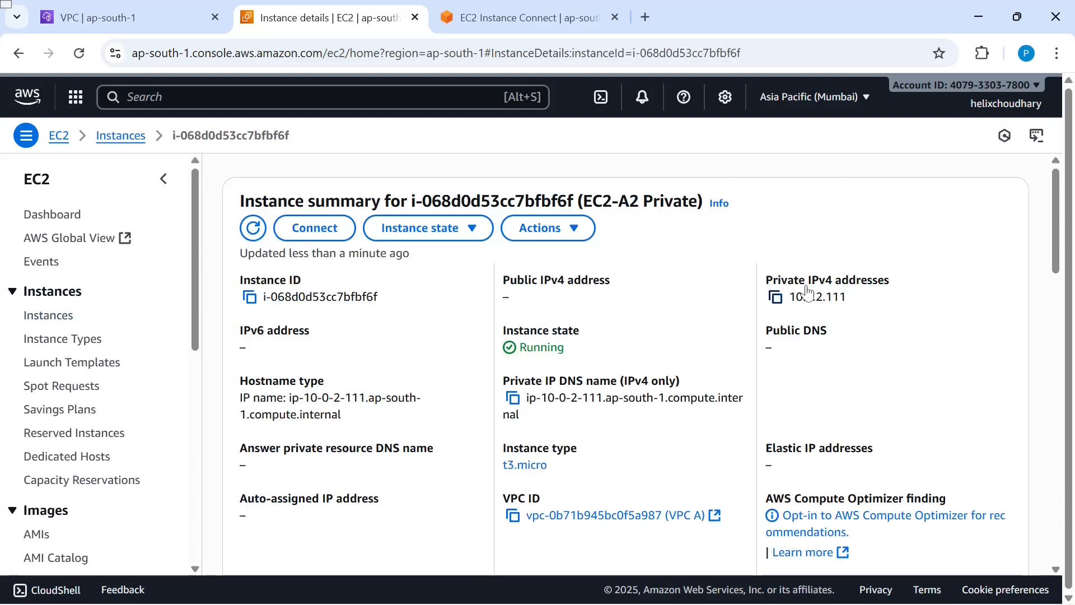
click(776, 299)
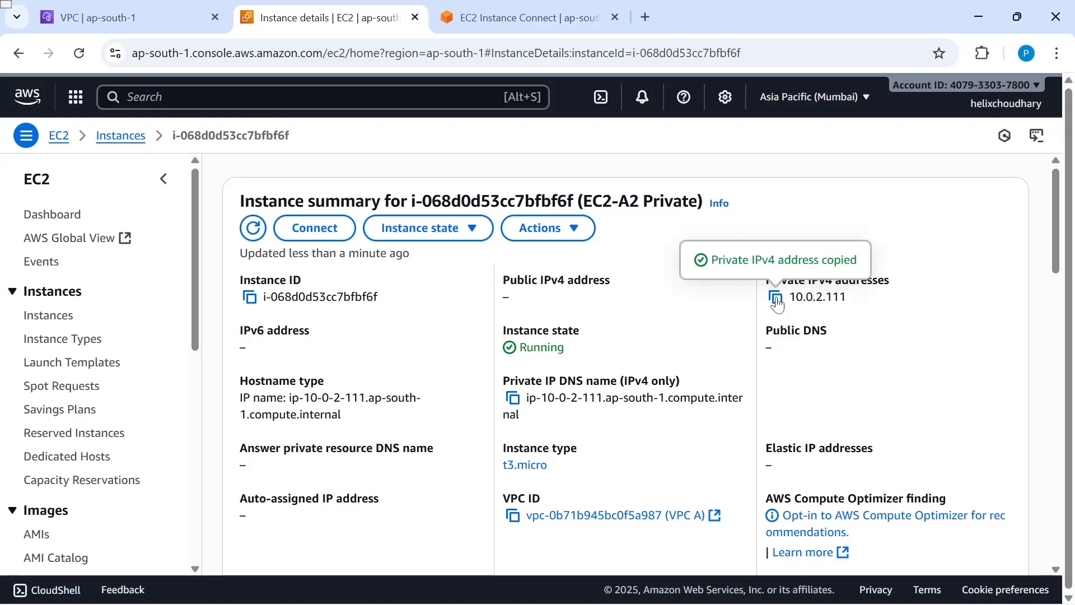
- Ping the EC2-A2 Private address 10.0.2.111 from the EC2-A1 terminal session
click(494, 14)
text(ping)
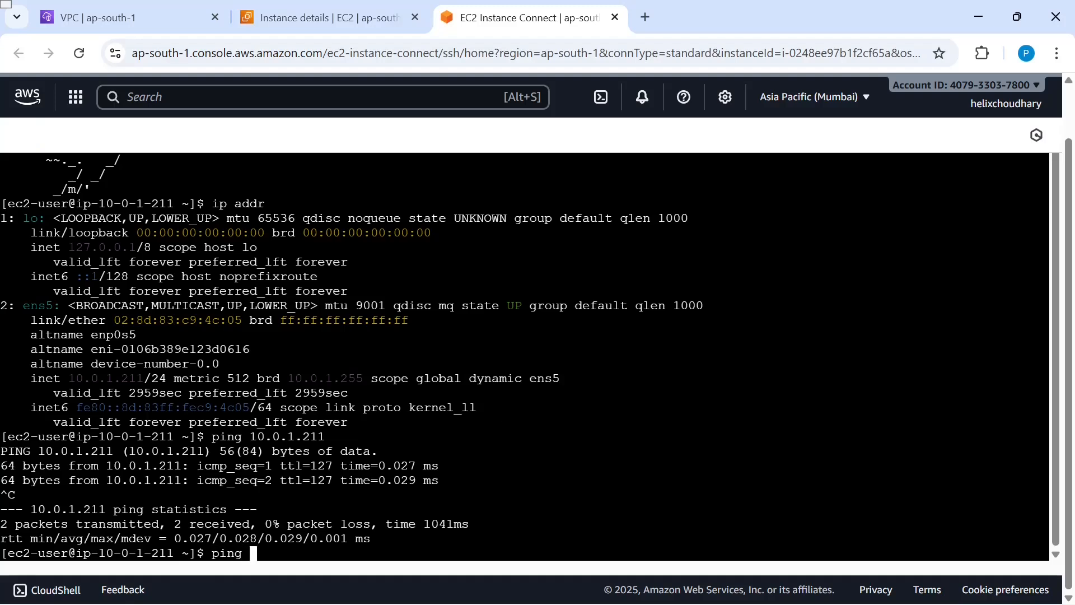
right_click(499, 183)
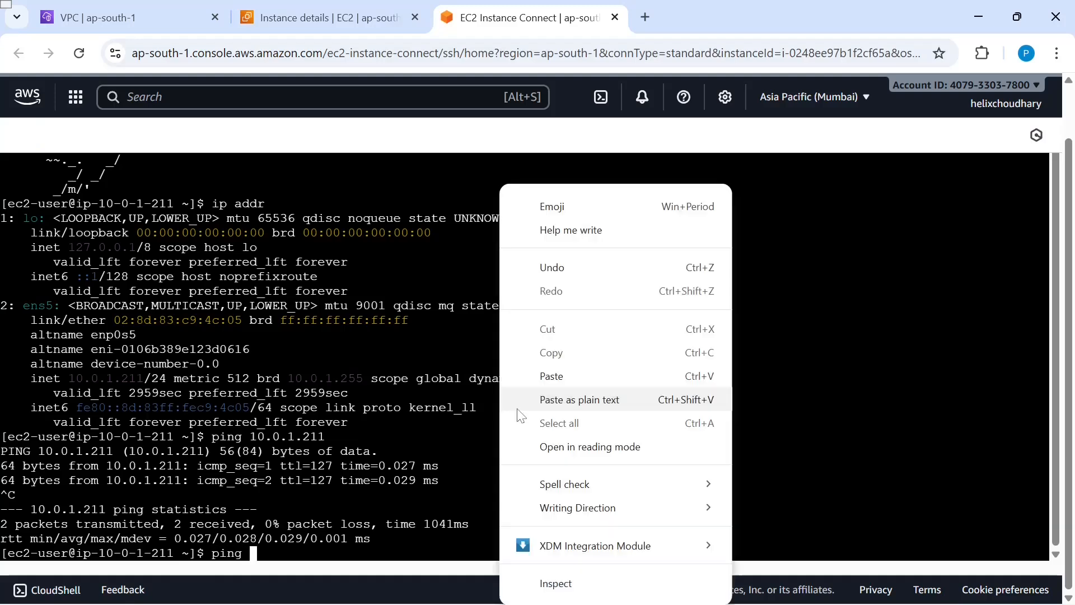
click(546, 378)
key(Return)
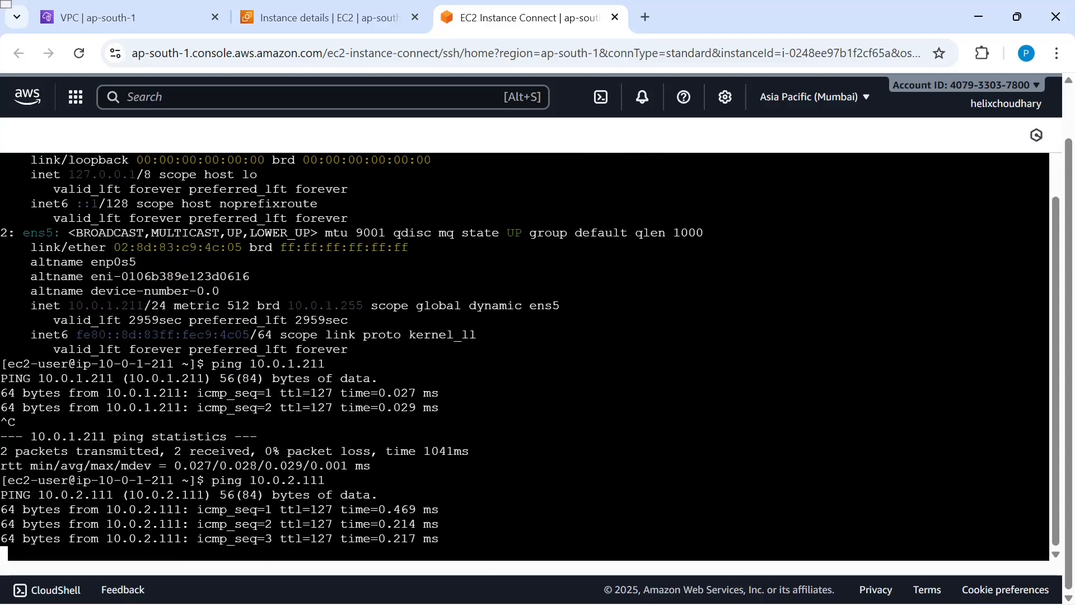
- Switch to Microsoft Whiteboard and draw green highlighter arrows from EC2-A1 to EC2-A2 and from EC2-A1 to EC2-B1, then return to the browser
key(alt+Tab)
mouse_move(582, 335)
mouse_down()
mouse_move(639, 344)
mouse_move(608, 423)
mouse_up()
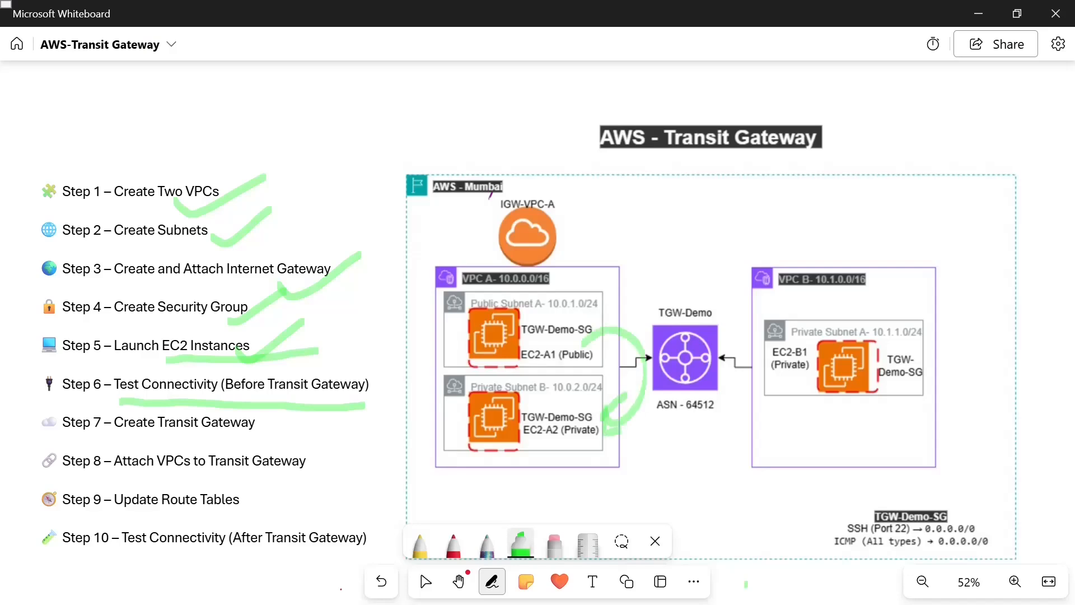
mouse_move(580, 349)
mouse_down()
mouse_move(711, 287)
mouse_move(821, 338)
mouse_move(784, 343)
mouse_up()
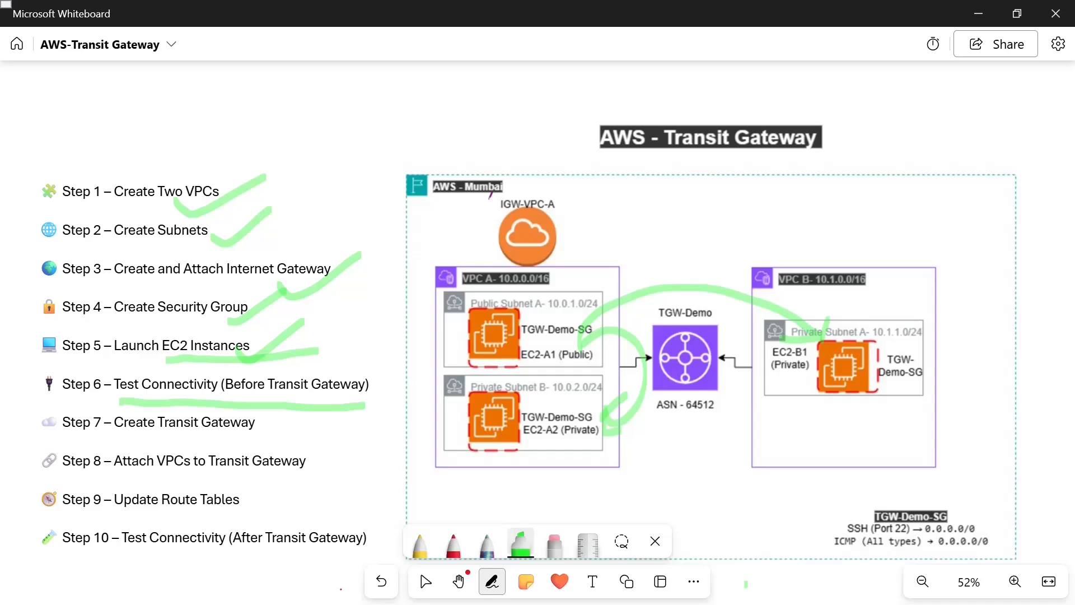
key(alt+Tab)
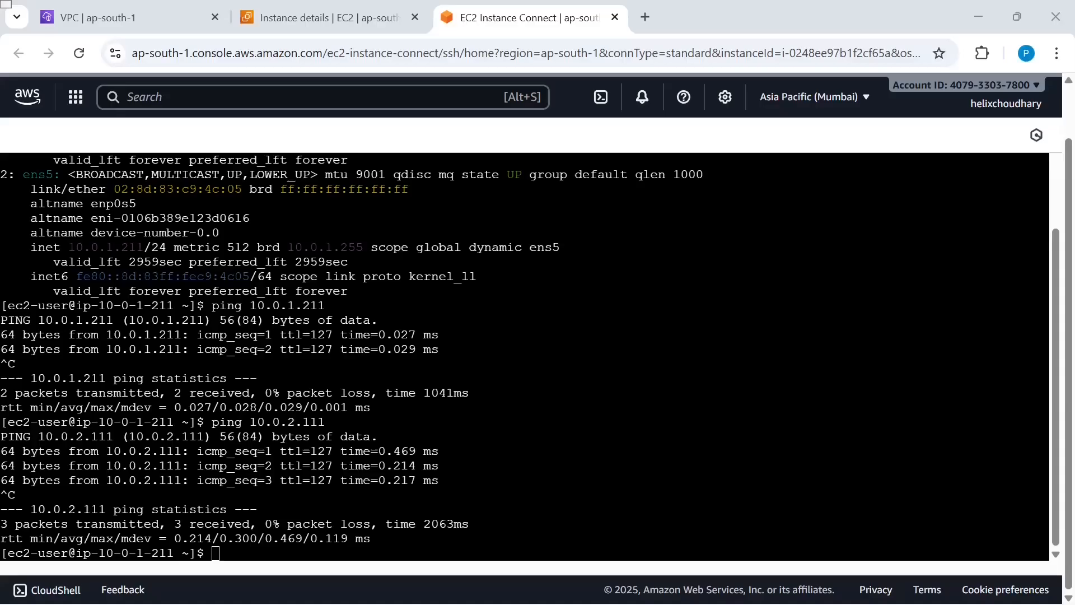
- Open the details of the EC2-B1 Private instance from the EC2 instances list and copy its private IPv4 address
click(303, 6)
click(55, 315)
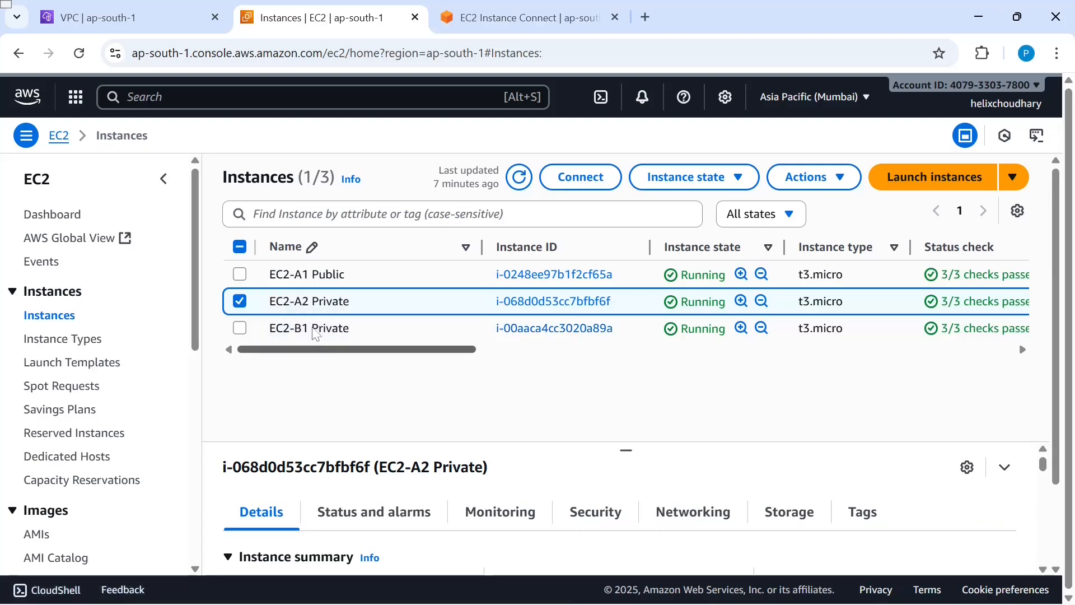
click(568, 331)
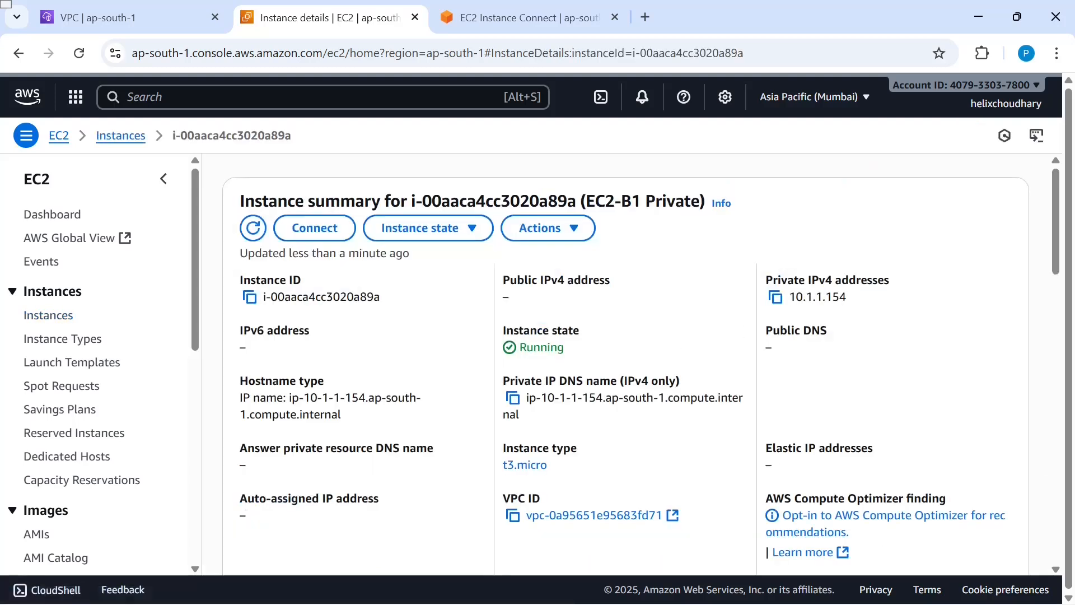
click(775, 298)
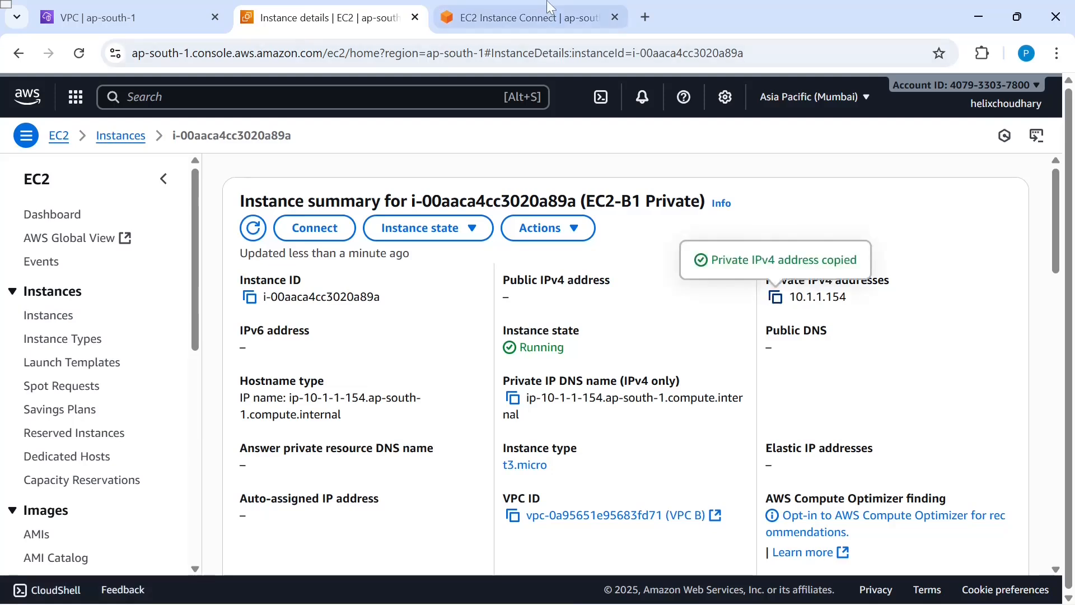
- Ping the EC2-B1 Private address 10.1.1.154 from the EC2-A1 terminal session, stop it, and run the same ping again
click(521, 17)
text(ping)
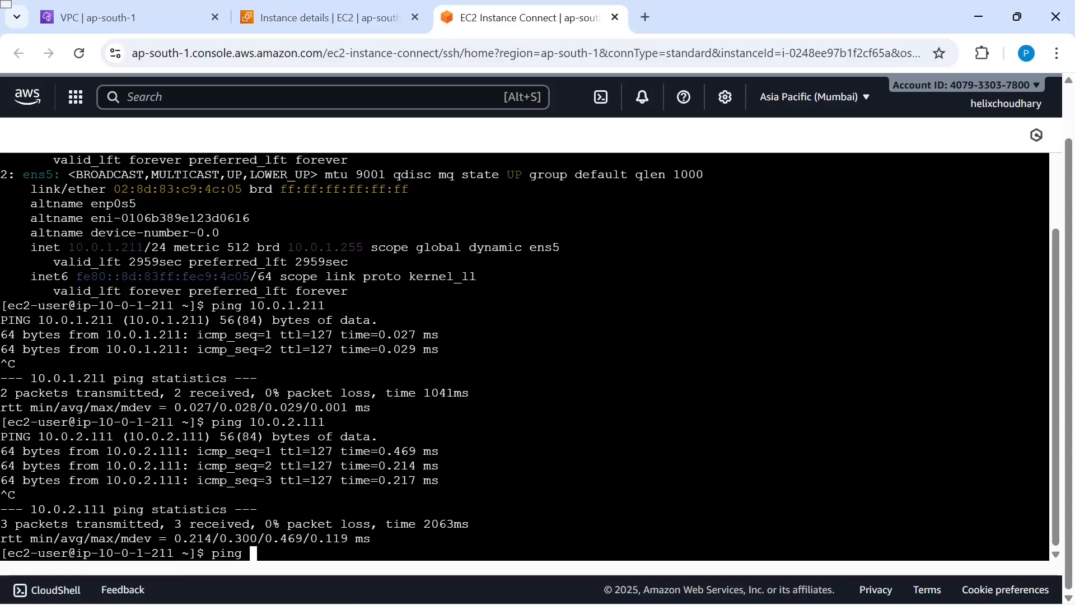
right_click(610, 392)
click(678, 374)
key(Return)
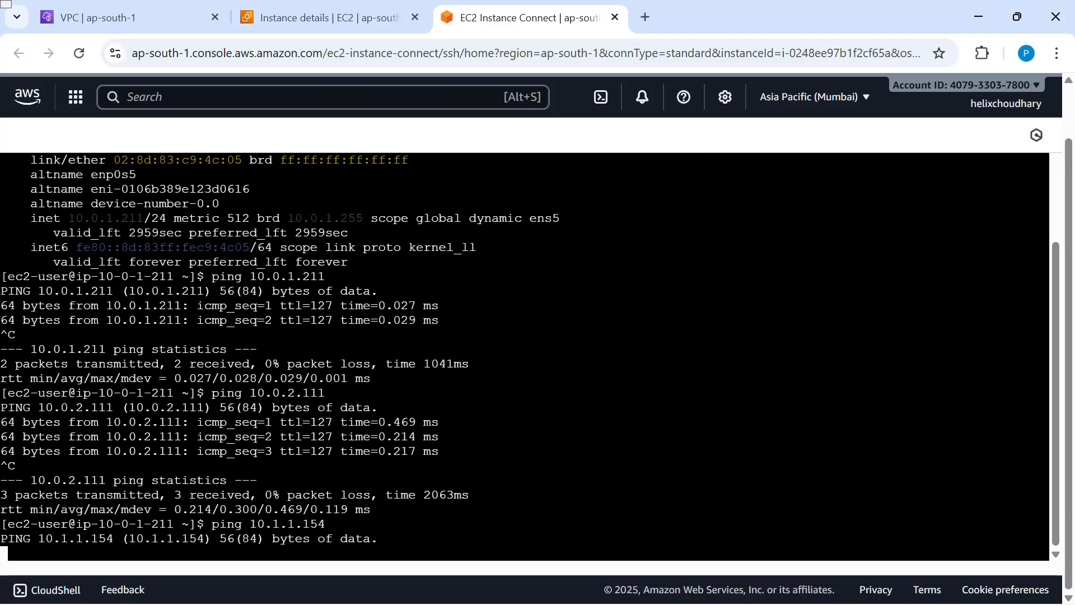
key(ctrl+c)
key(Up)
key(Return)
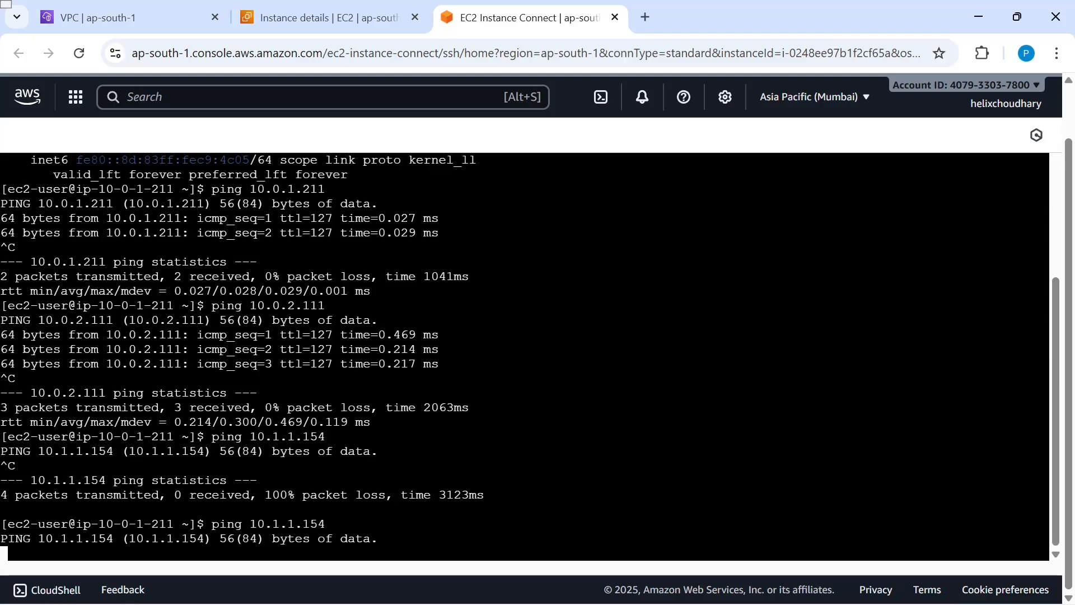
- Switch to Microsoft Whiteboard and draw a green highlighter circle around TGW-Demo with arrows towards VPC A and VPC B
key(alt+Tab)
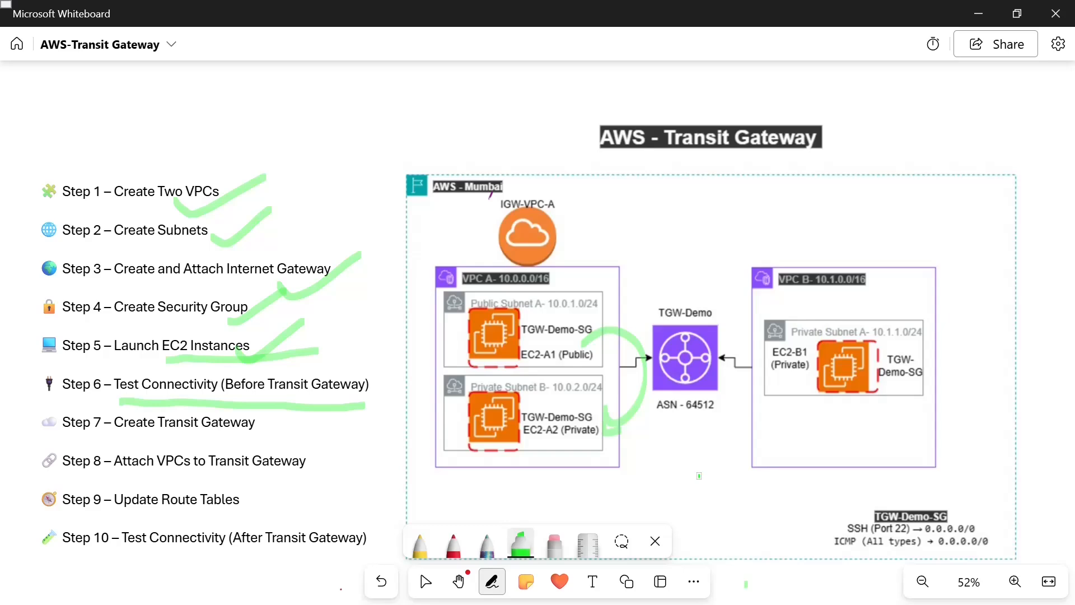
mouse_move(686, 290)
mouse_down()
mouse_move(650, 415)
mouse_move(728, 320)
mouse_move(676, 291)
mouse_up()
mouse_move(656, 413)
mouse_down()
mouse_move(621, 434)
mouse_move(639, 447)
mouse_up()
mouse_move(729, 421)
mouse_down()
mouse_move(758, 408)
mouse_move(753, 439)
mouse_up()
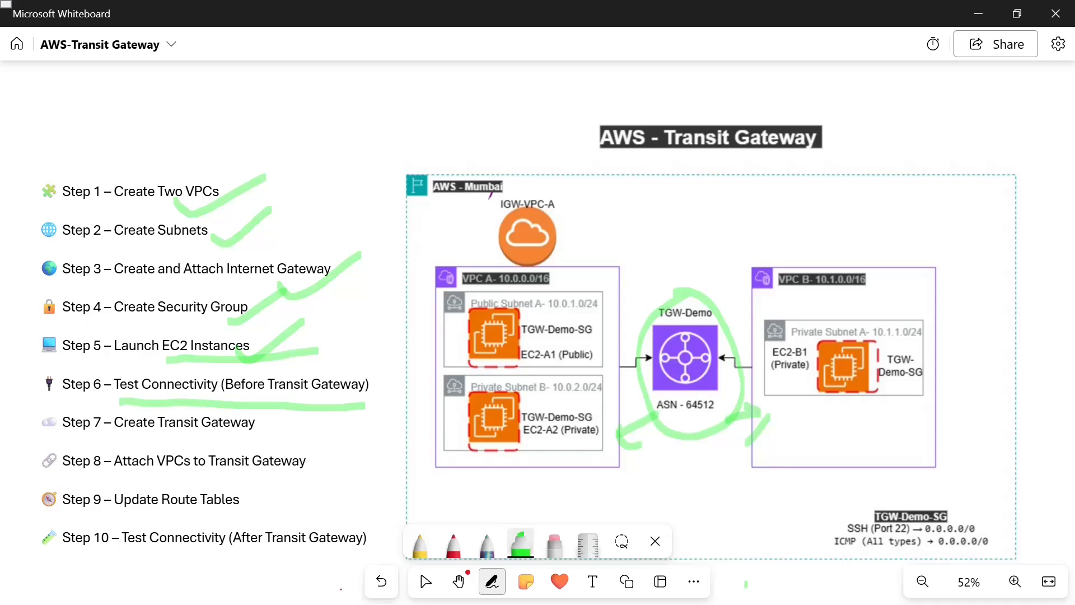
- Undo the highlighter marks around TGW-Demo and underline "Step 7 – Create Transit Gateway" with the green highlighter
key(ctrl+z)
key(ctrl+z)
key(ctrl+z)
key(ctrl+z)
key(ctrl+z)
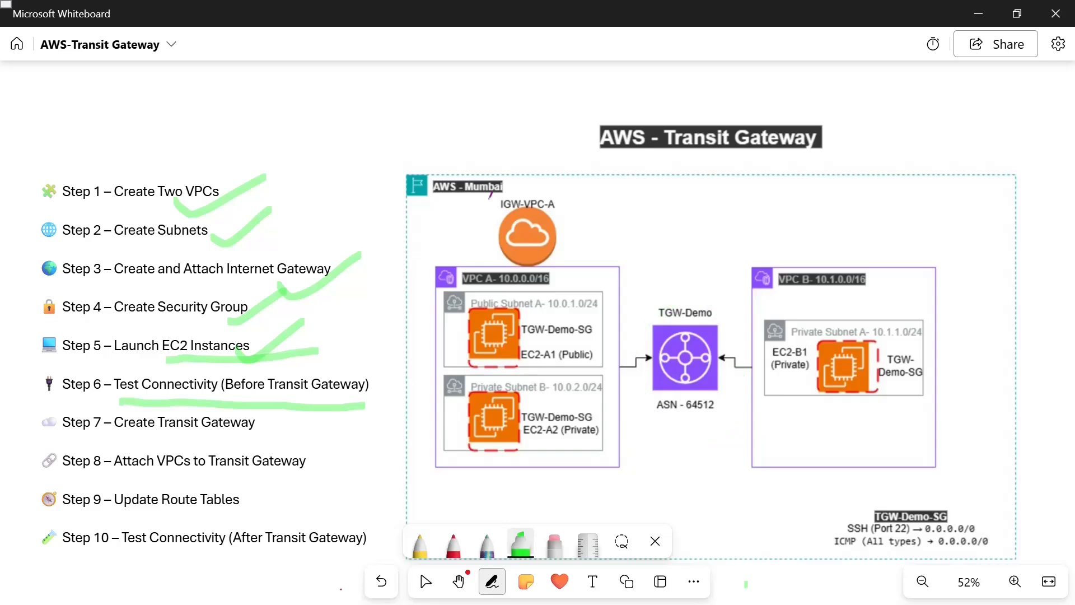
drag(109, 443, 289, 435)
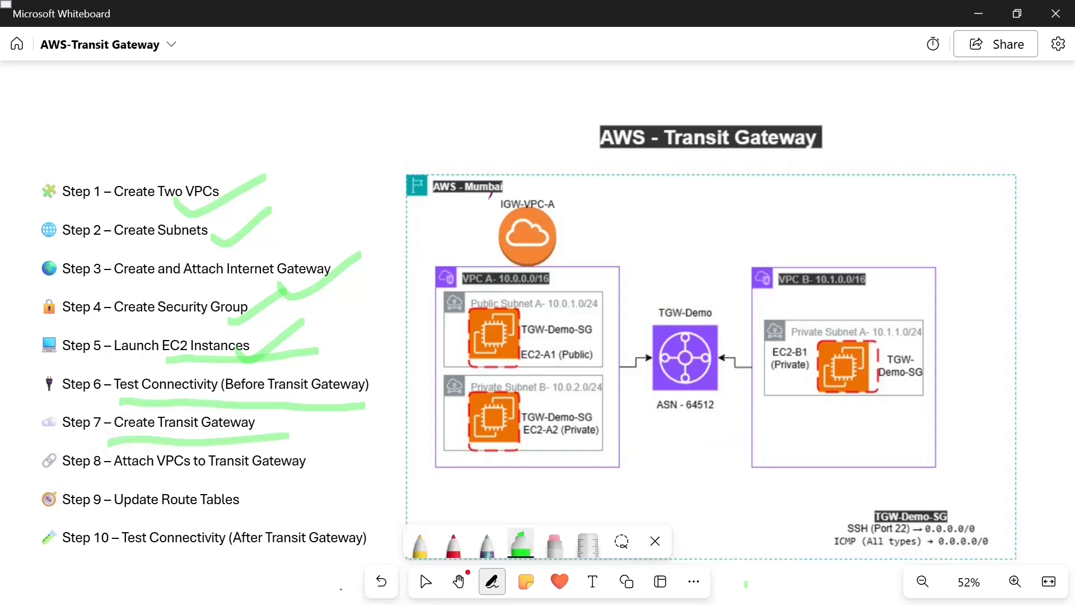
- Switch back to the browser and open the Transit gateways list in the VPC console
key(alt+Tab)
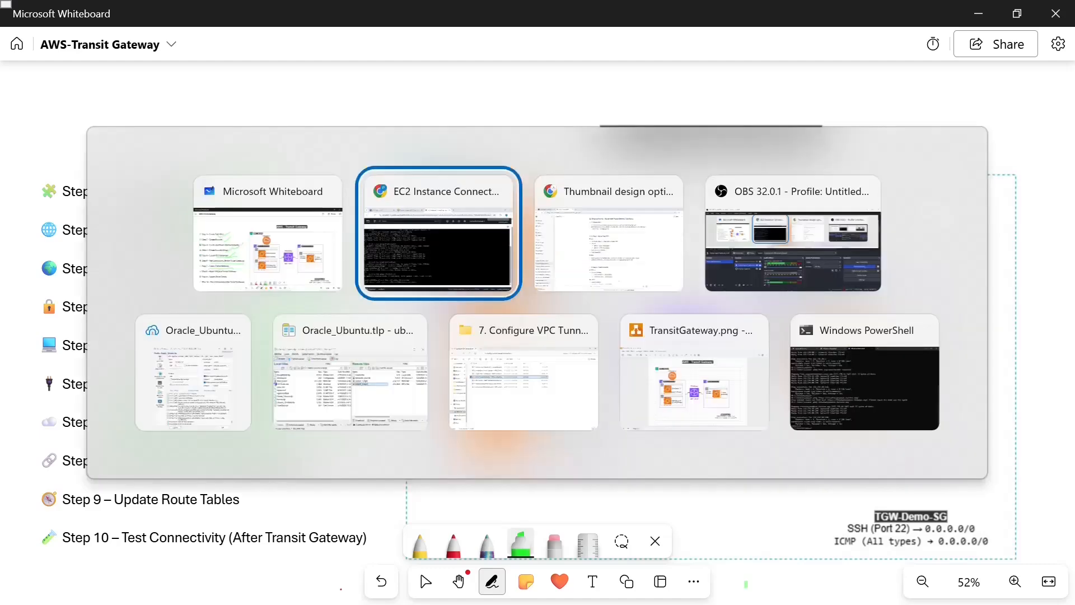
click(133, 7)
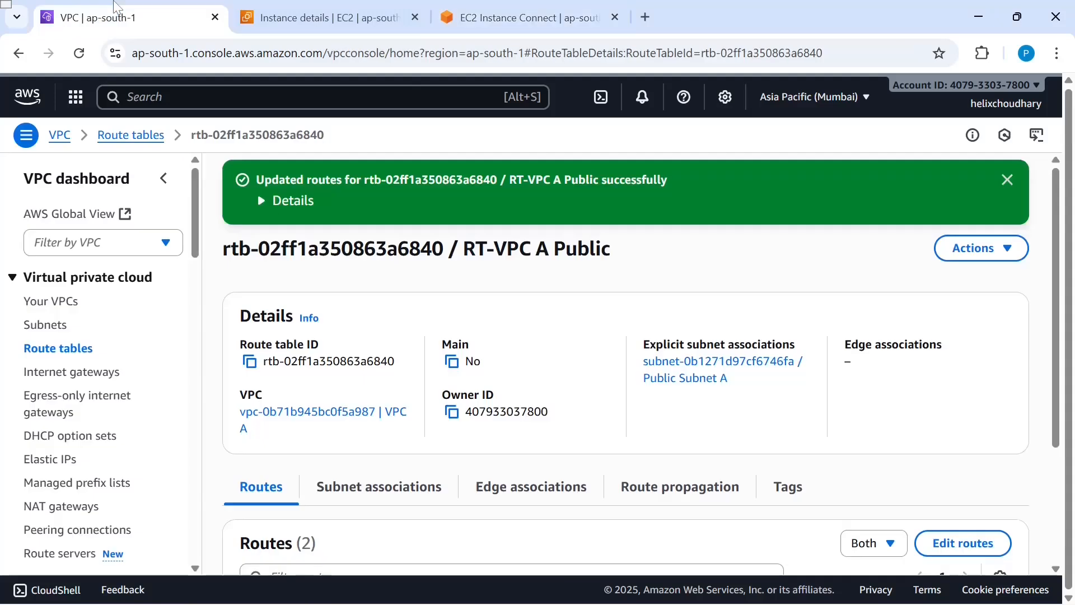
scroll(77, 451, down, 7)
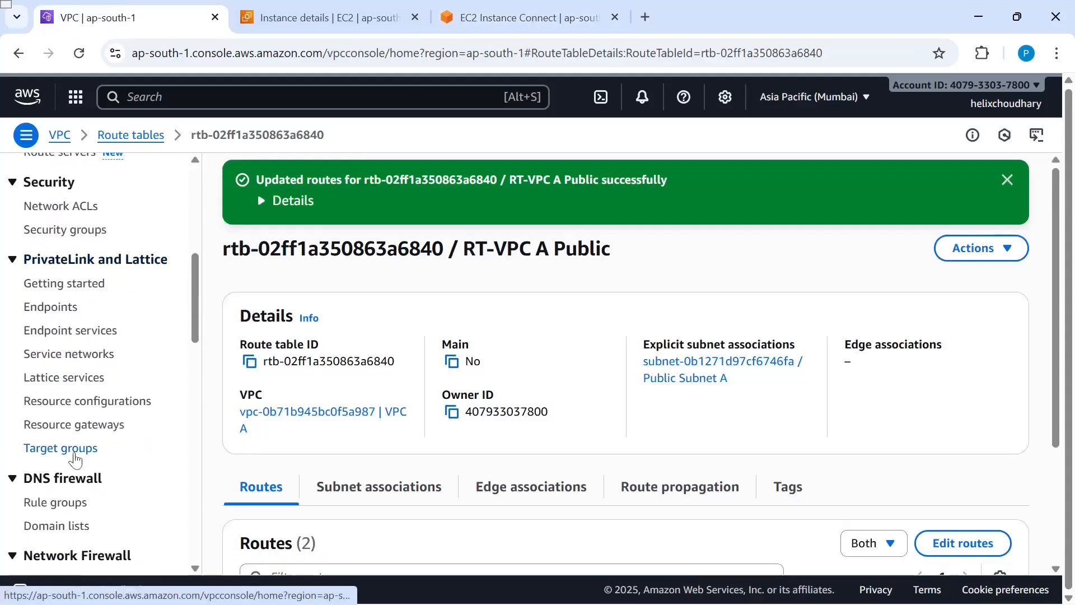
scroll(76, 459, down, 9)
scroll(76, 460, down, 5)
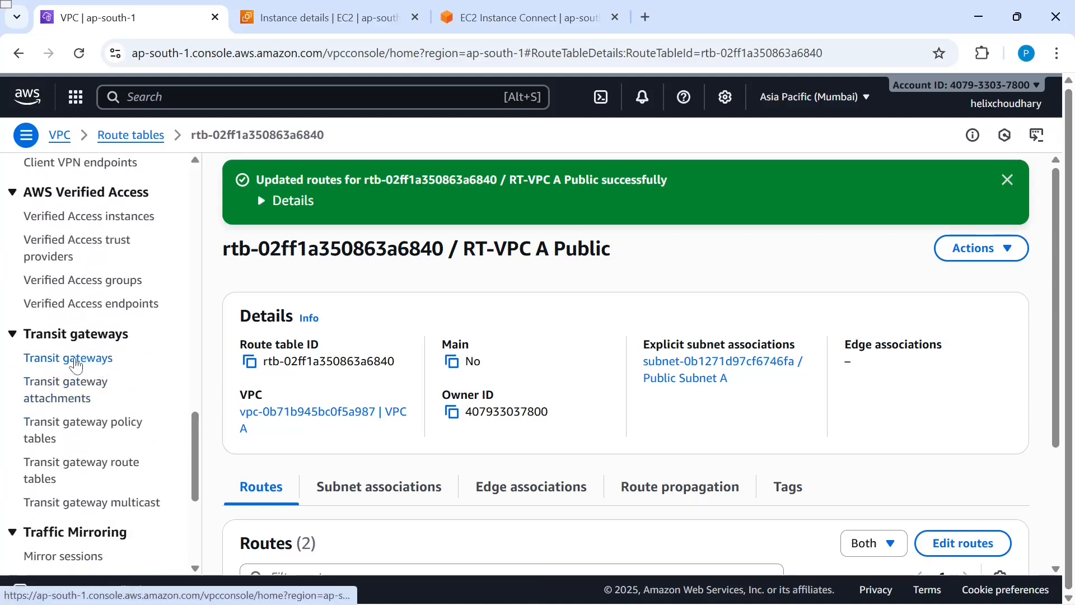
click(87, 363)
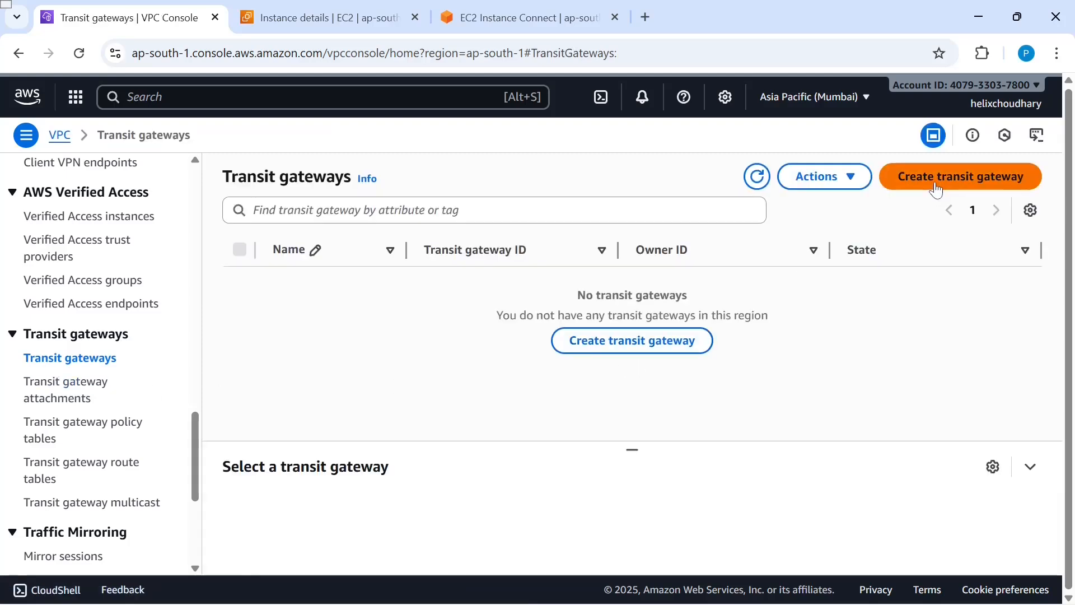
- Start creating a transit gateway, check its name on the whiteboard diagram, and set the name tag to TGW-Demo
click(937, 182)
key(alt+Tab)
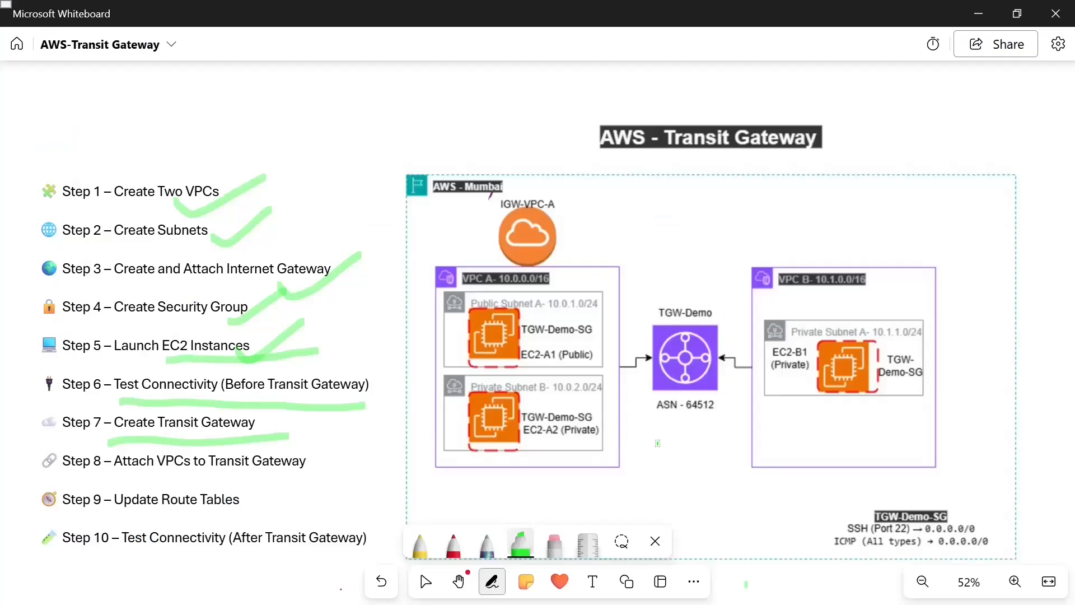
key(alt+Tab)
text(TG)
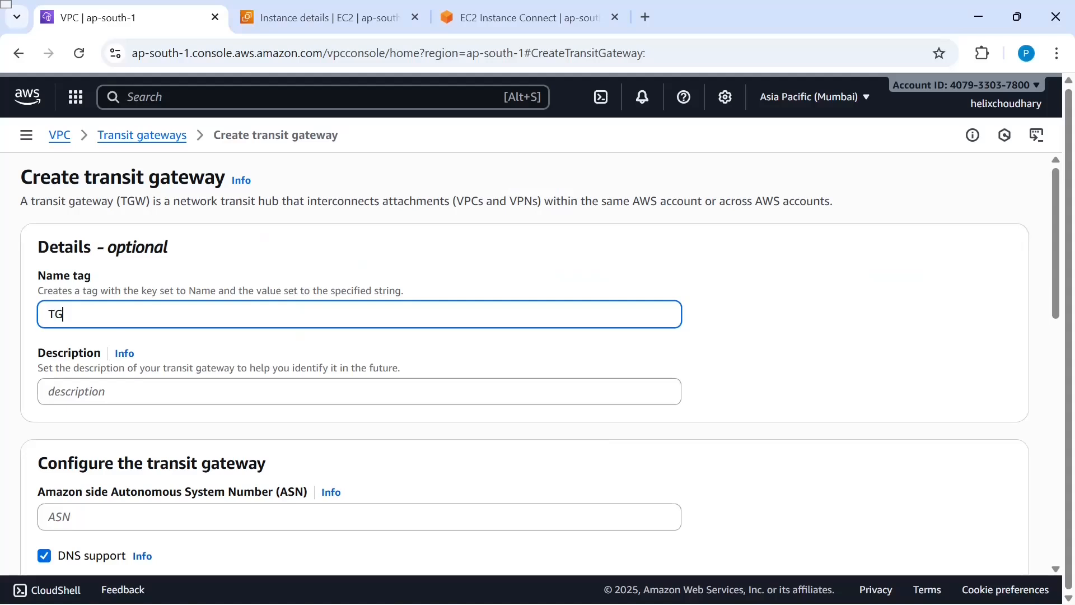
text(W-Demo)
- Review the transit gateway configuration options and show the help for Default route table association
scroll(251, 455, down, 3)
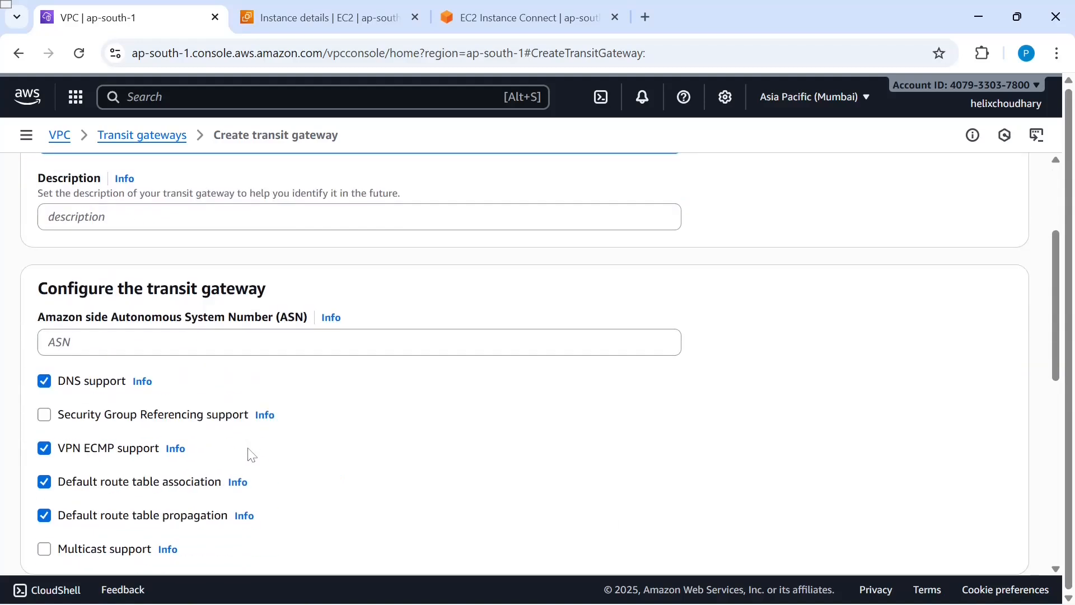
scroll(252, 454, up, 2)
scroll(250, 456, down, 3)
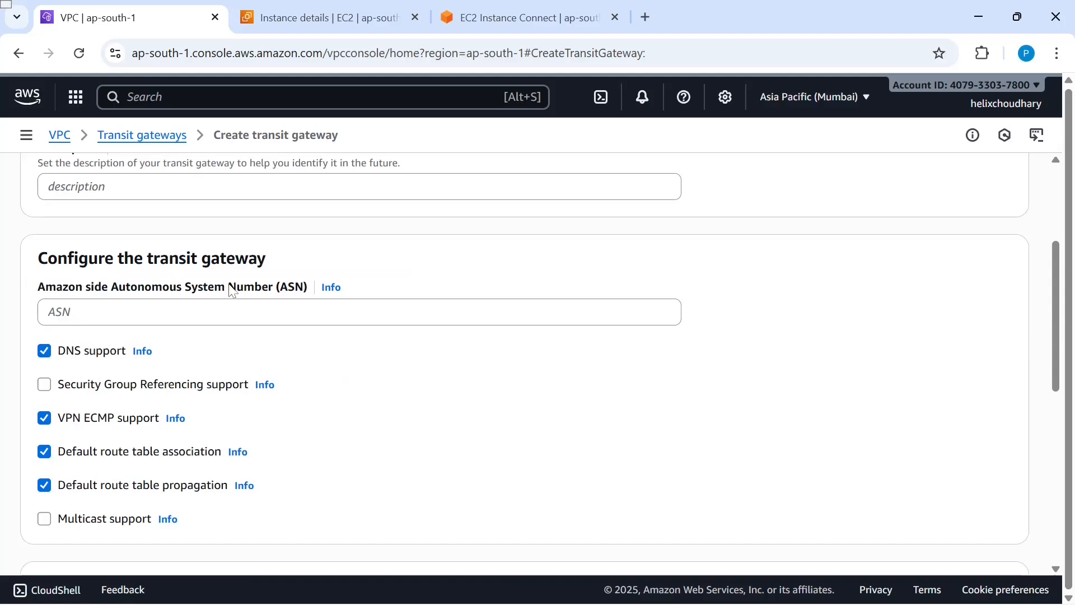
scroll(340, 420, down, 1)
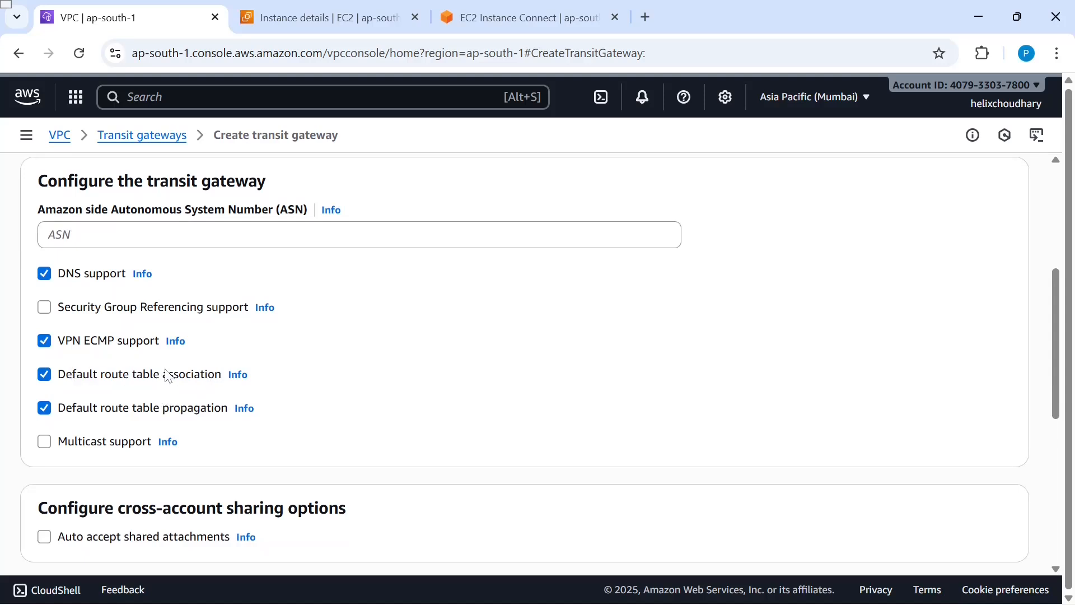
click(240, 375)
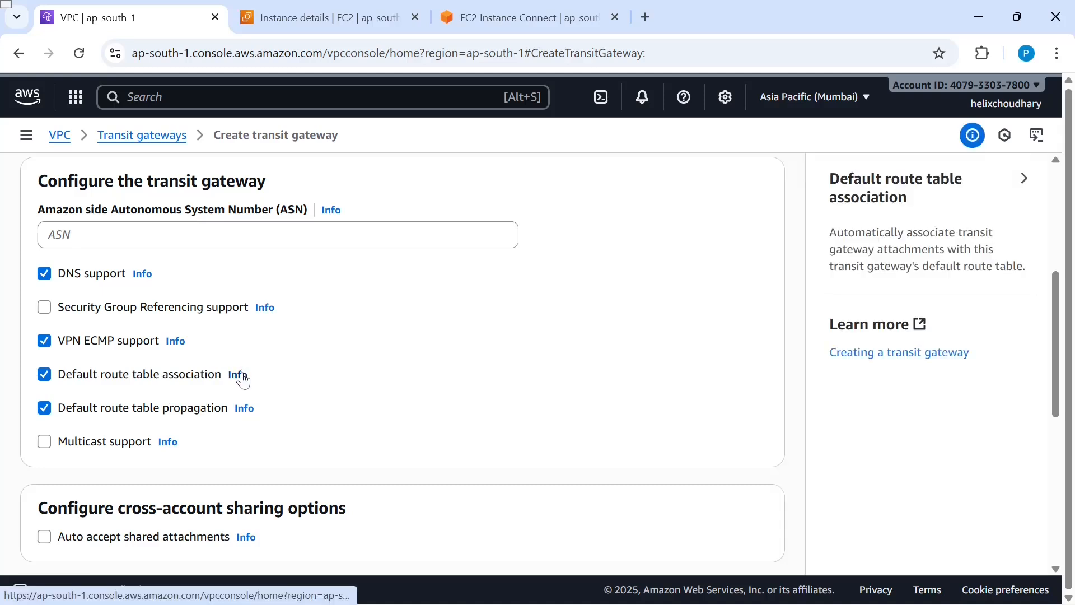
- Switch to Microsoft Whiteboard and draw green highlighter arrows from VPC A and VPC B towards TGW-Demo, then return to the browser
key(alt+Tab)
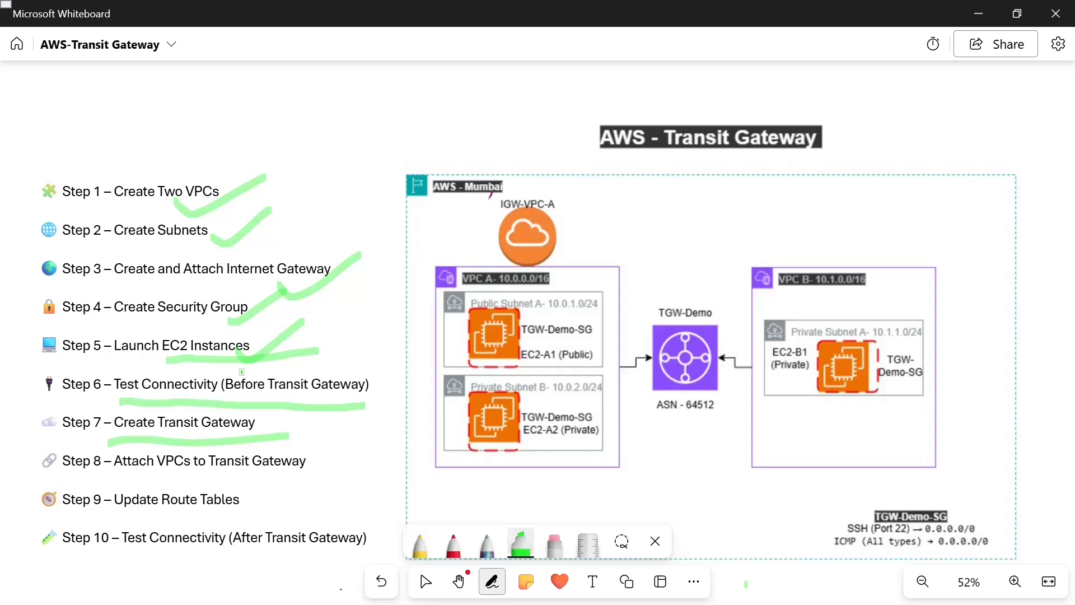
mouse_move(595, 393)
mouse_down()
mouse_move(637, 370)
mouse_move(639, 356)
mouse_up()
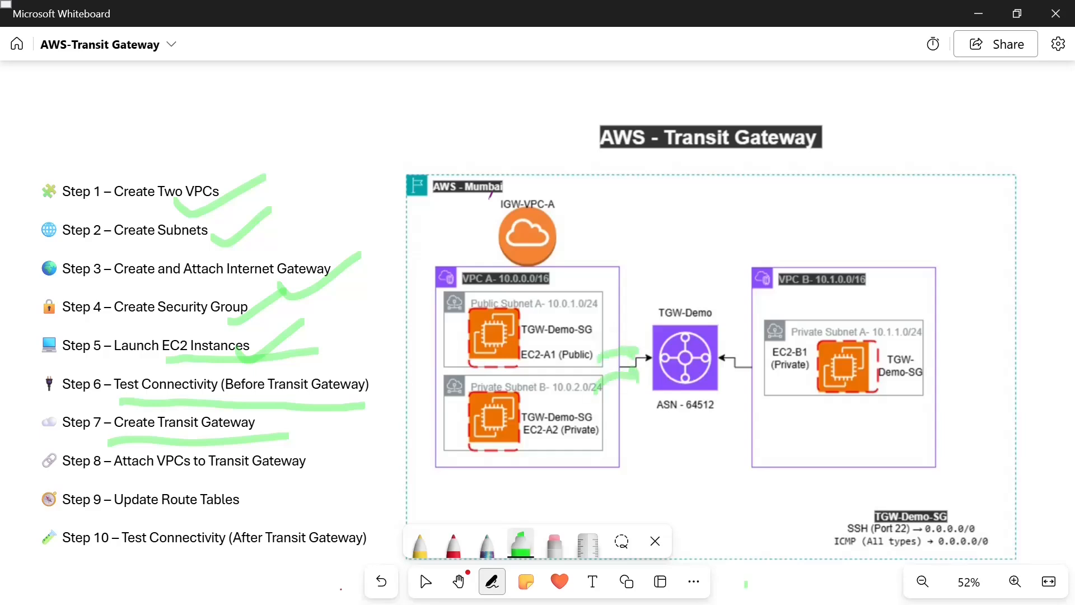
drag(737, 356, 771, 362)
key(alt+Tab)
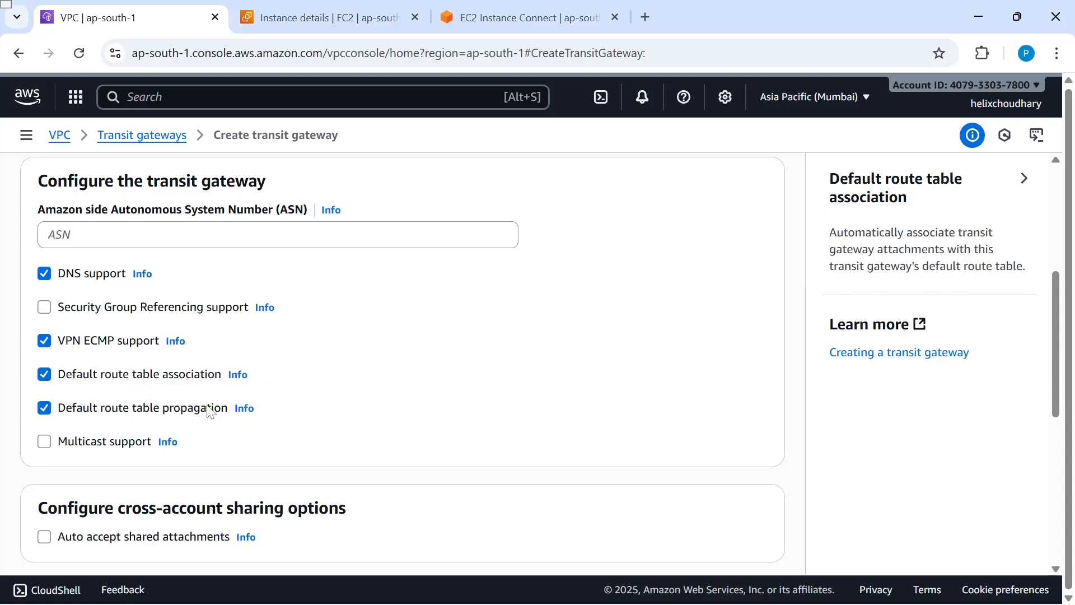
- Show the help for Default route table propagation, then mark a check below TGW-Demo and green arrows from it towards both VPCs in Microsoft Whiteboard
click(243, 414)
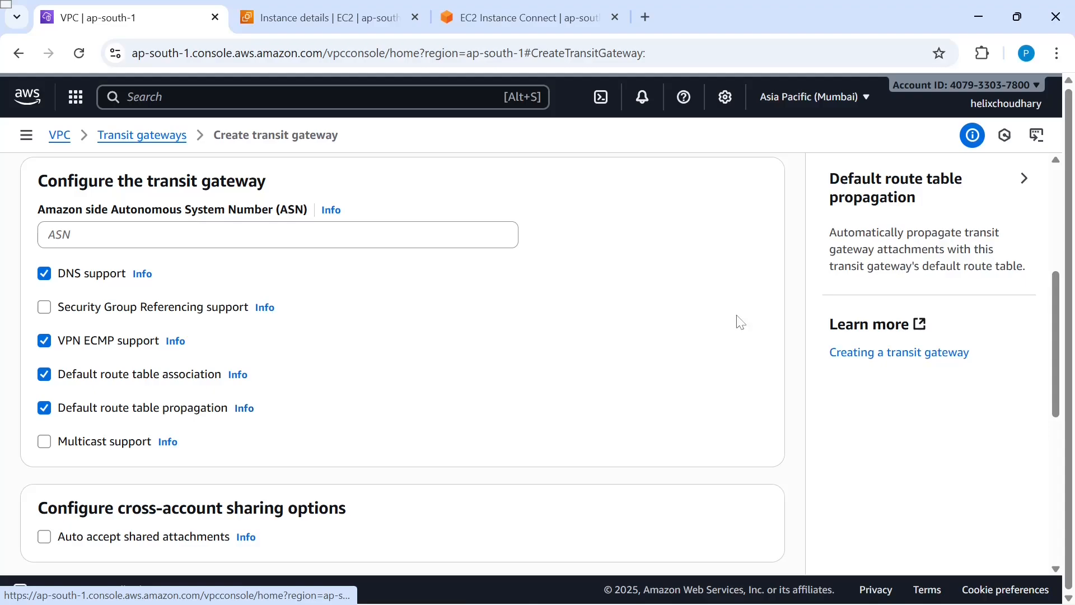
key(alt+Tab)
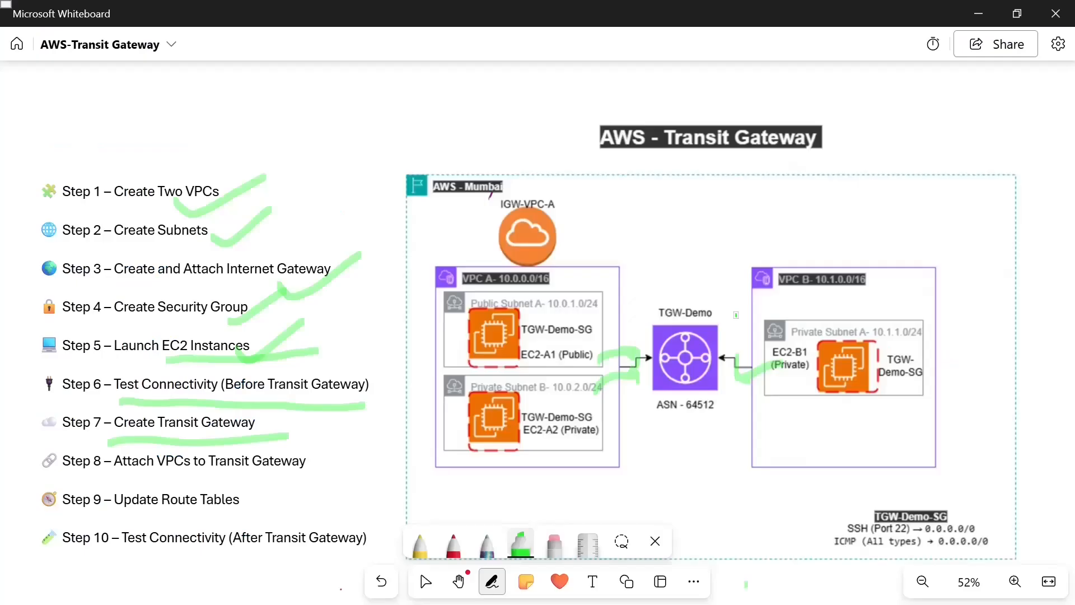
mouse_move(666, 421)
mouse_down()
mouse_move(701, 404)
mouse_move(694, 422)
mouse_up()
mouse_move(672, 369)
mouse_down()
mouse_move(657, 353)
mouse_move(625, 348)
mouse_move(623, 368)
mouse_up()
mouse_move(711, 343)
mouse_down()
mouse_move(748, 332)
mouse_move(754, 345)
mouse_up()
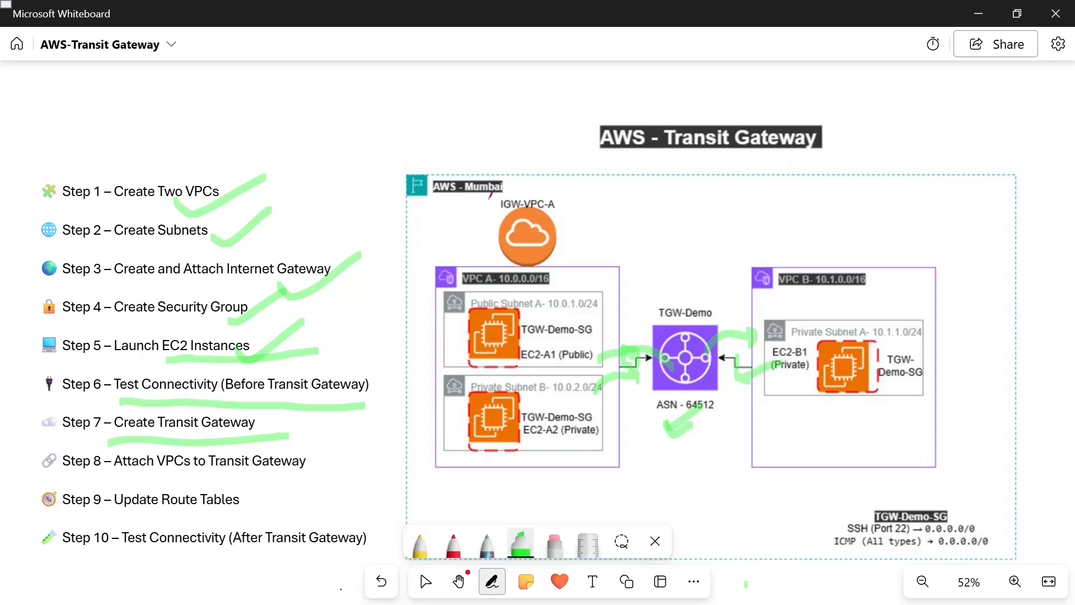
key(alt+Tab)
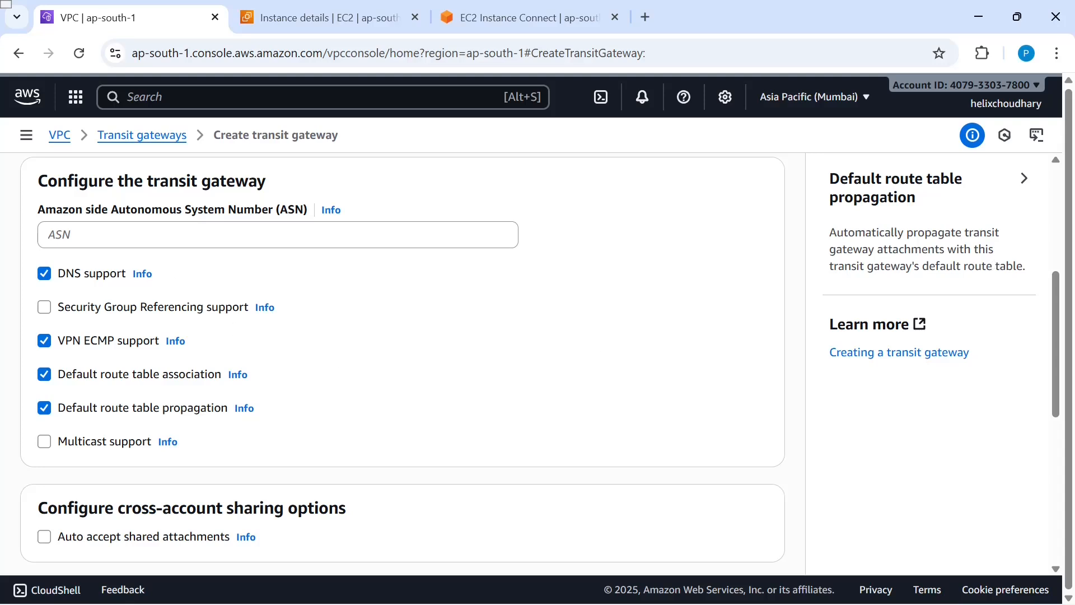
- Review the remaining transit gateway settings, keep their defaults with no ASN or CIDR block, and create TGW-Demo
scroll(399, 413, down, 5)
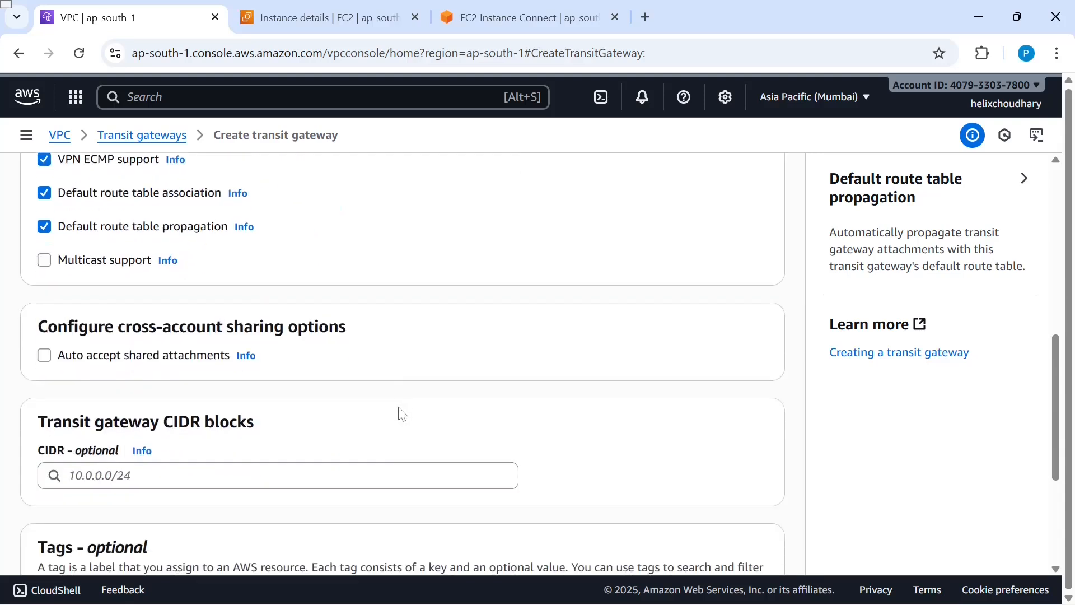
scroll(402, 413, down, 2)
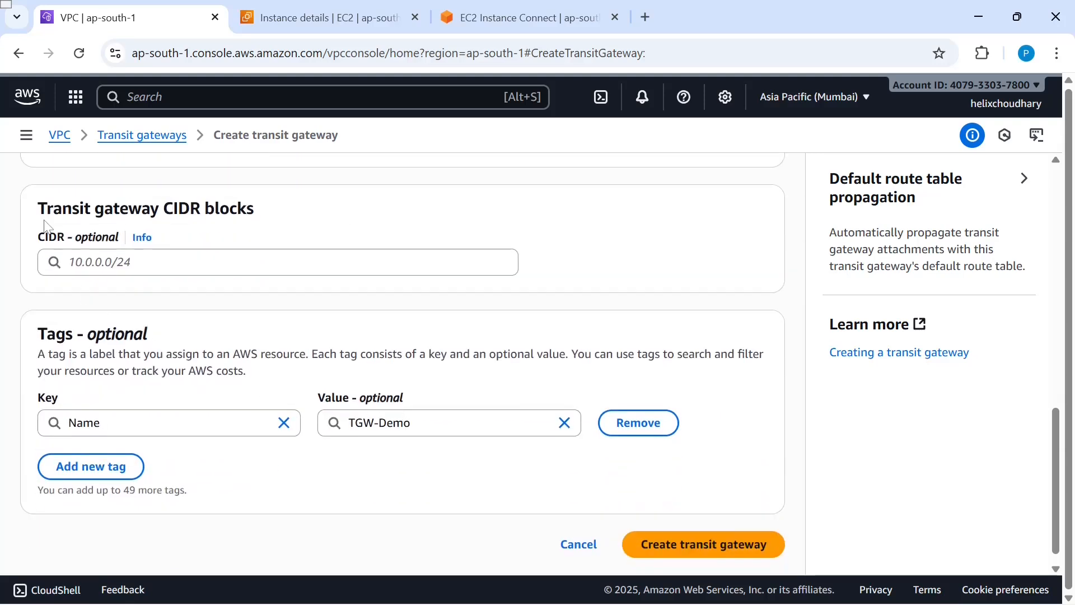
scroll(287, 377, down, 1)
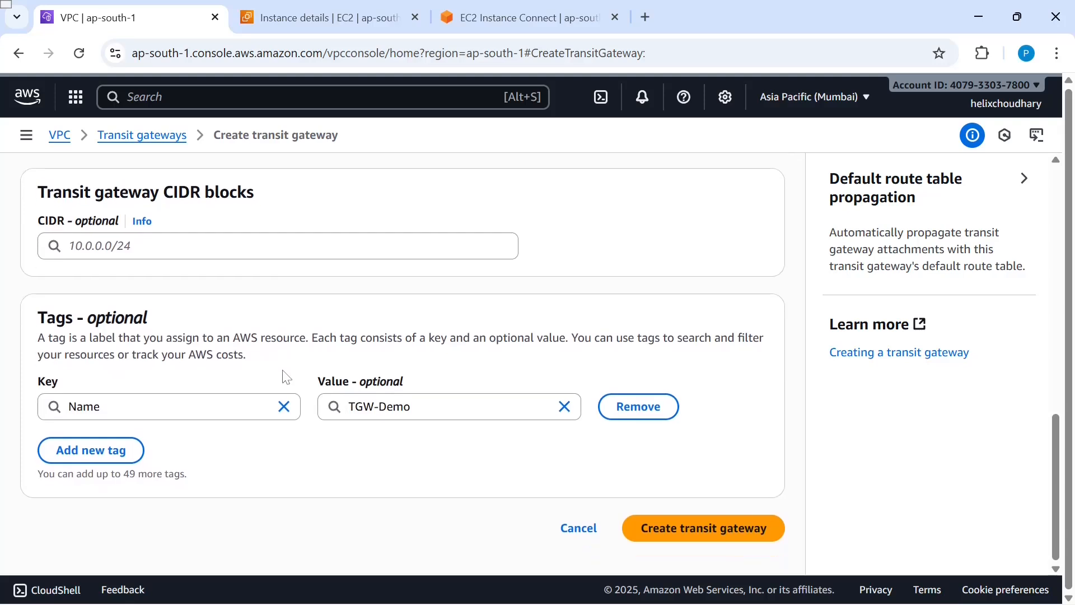
scroll(466, 298, up, 8)
scroll(468, 296, down, 8)
click(675, 543)
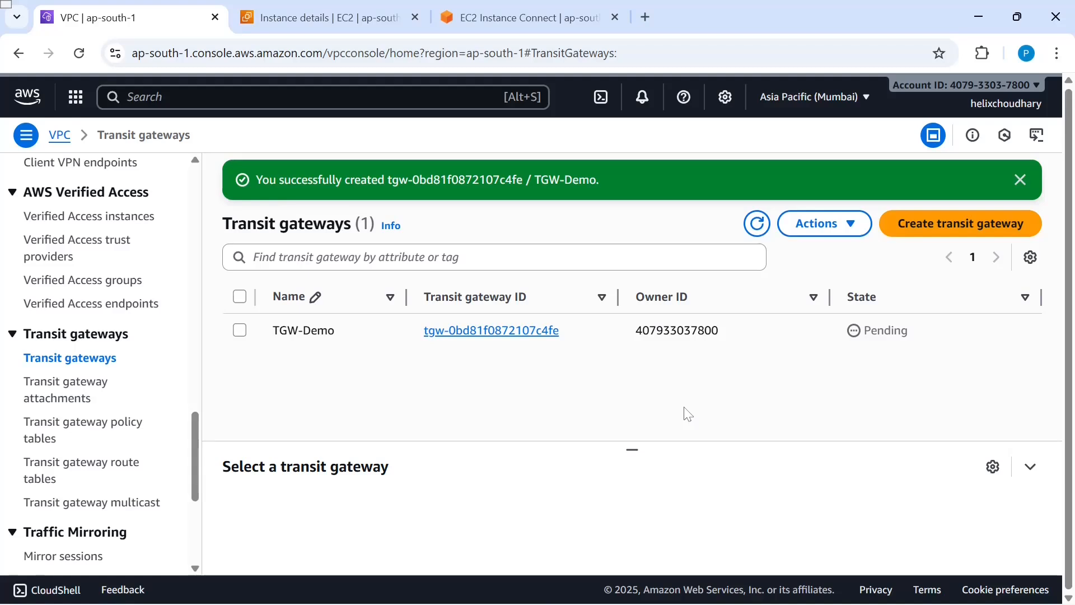
- Switch to Microsoft Whiteboard and underline "Step 8 – Attach VPCs to Transit Gateway" with the green highlighter, then return to the browser
key(alt+Tab)
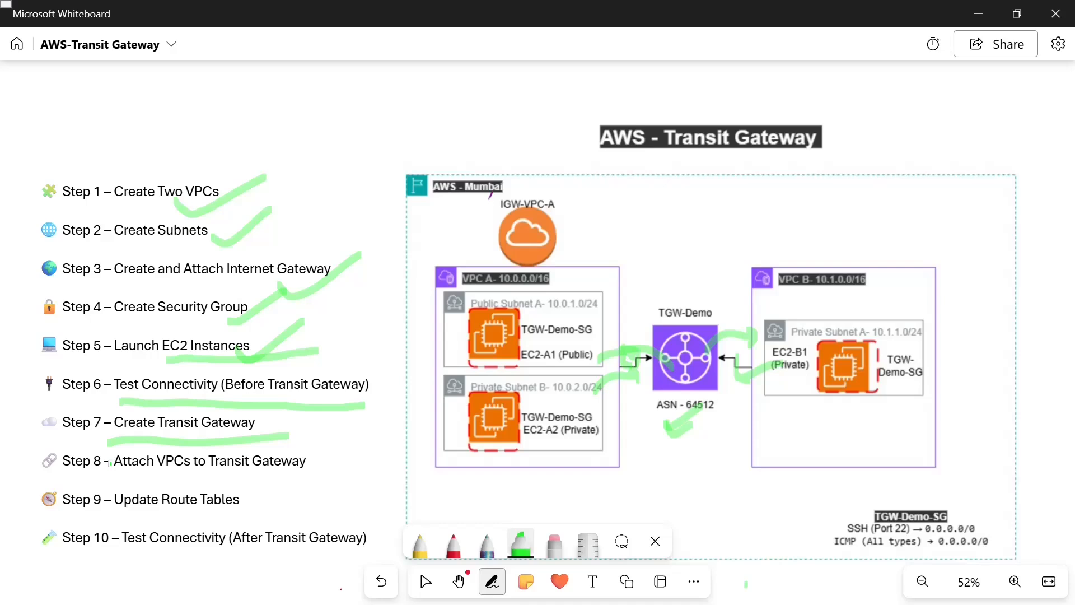
drag(112, 480, 315, 479)
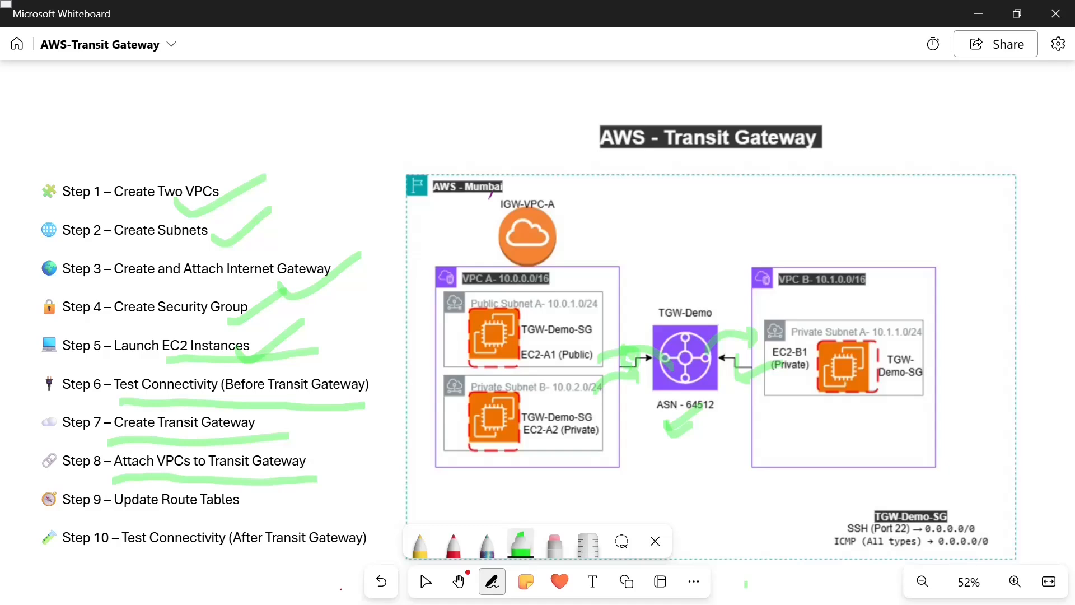
key(alt+Tab)
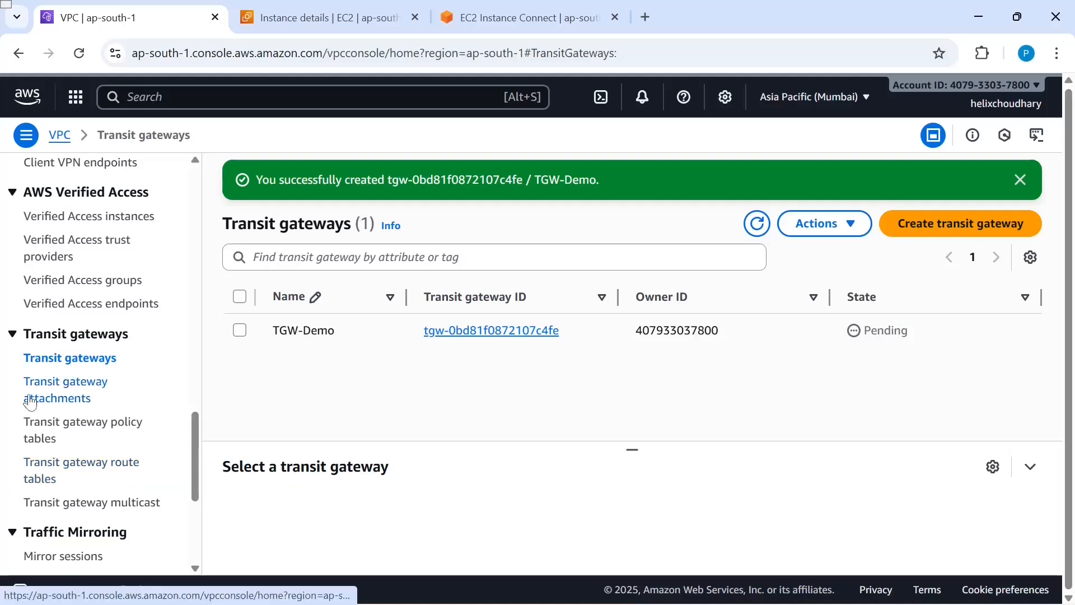
- Start a new transit gateway attachment and set its name tag to TGW-1
click(66, 396)
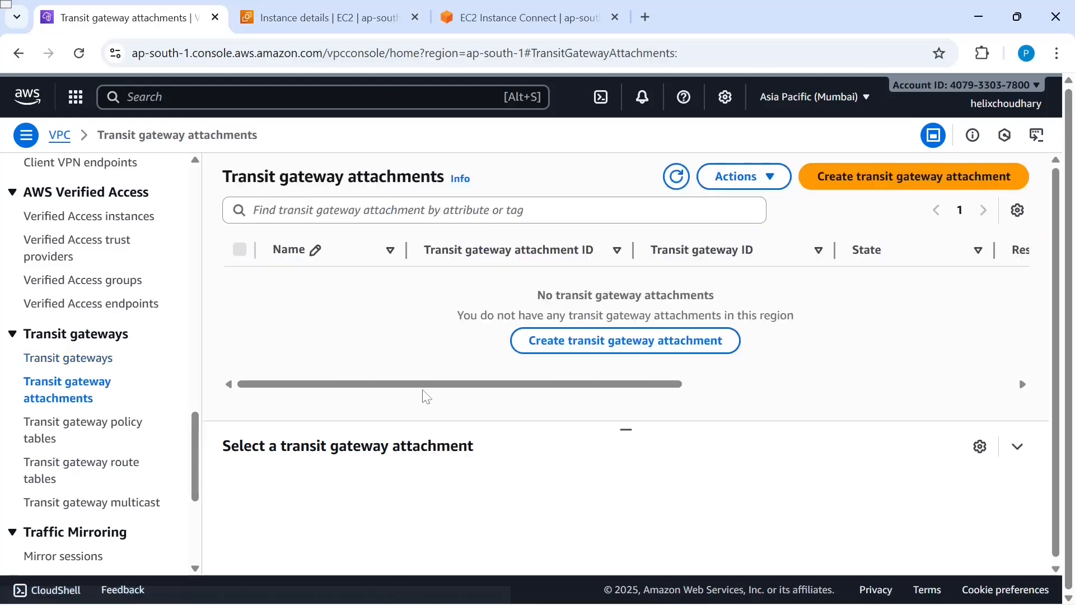
click(577, 342)
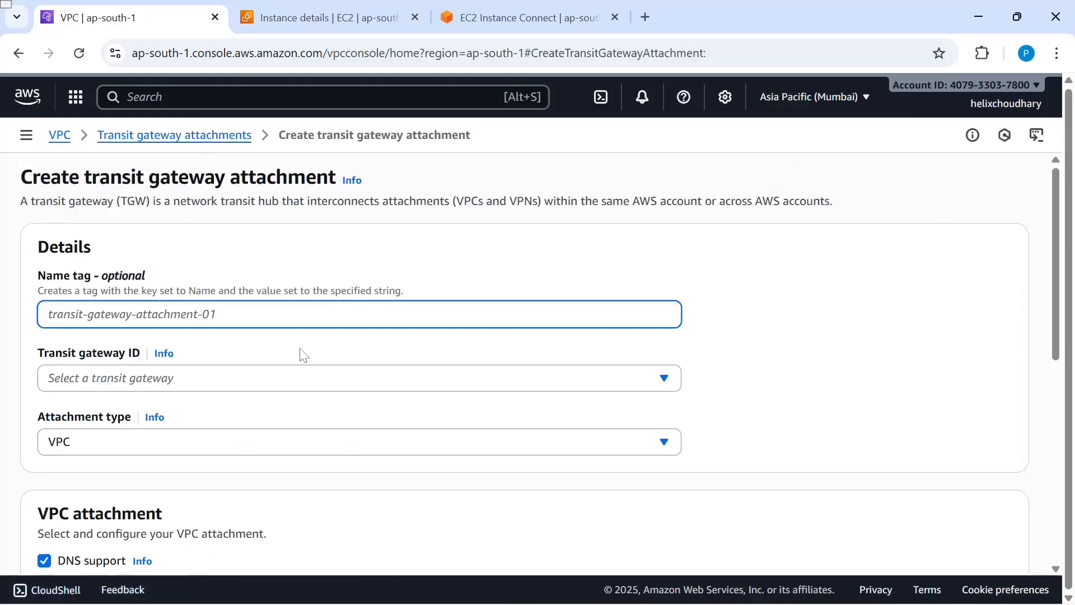
key(alt+Tab)
key(alt+Tab)
text(TGW-1)
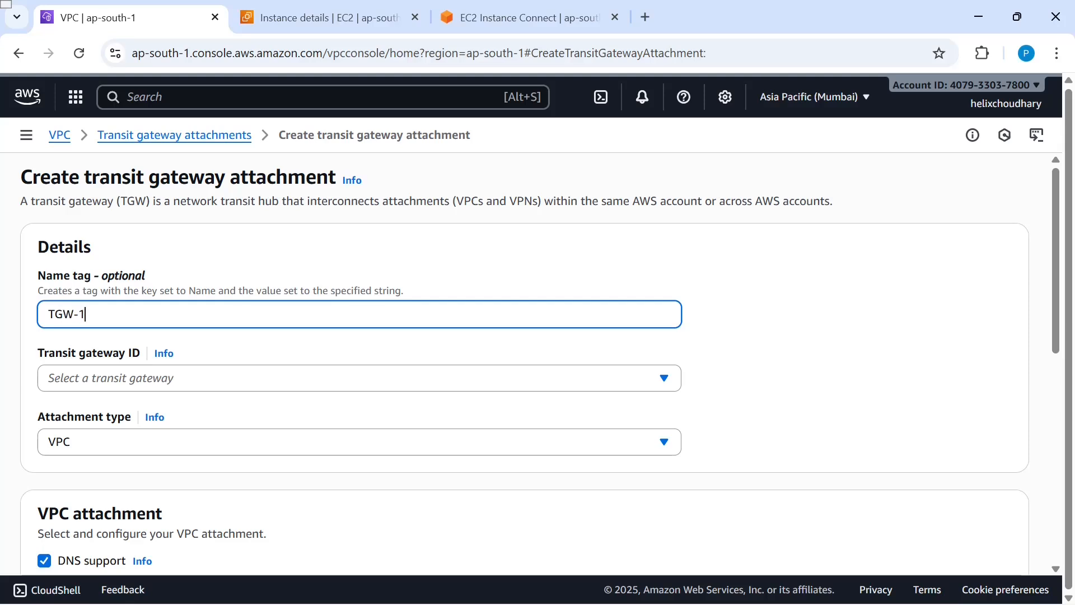
- Select TGW-Demo as the attachment's transit gateway and VPC as its attachment type
click(181, 387)
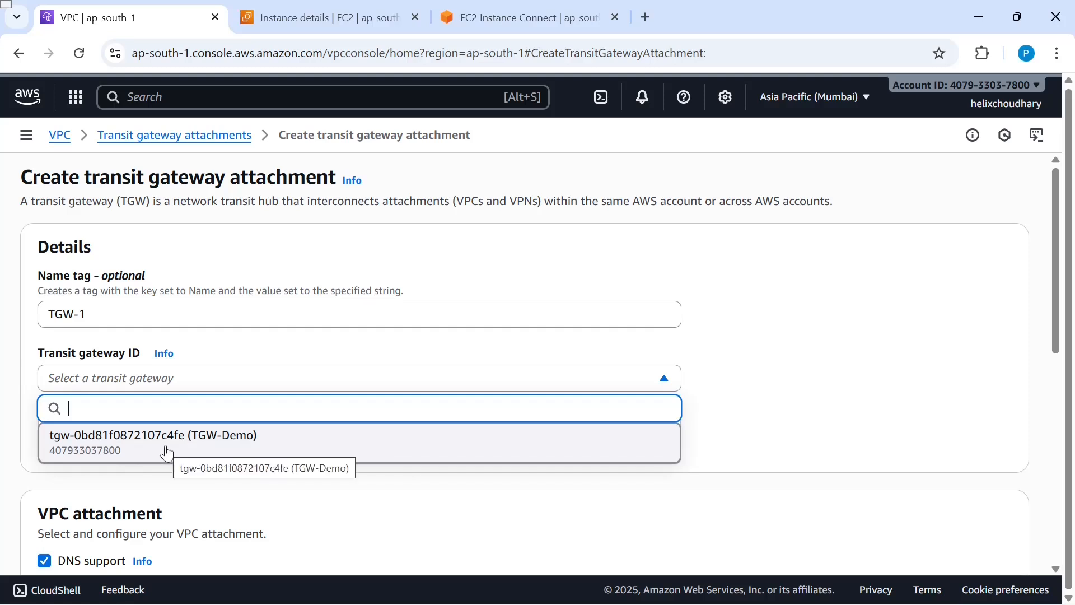
click(161, 446)
click(128, 445)
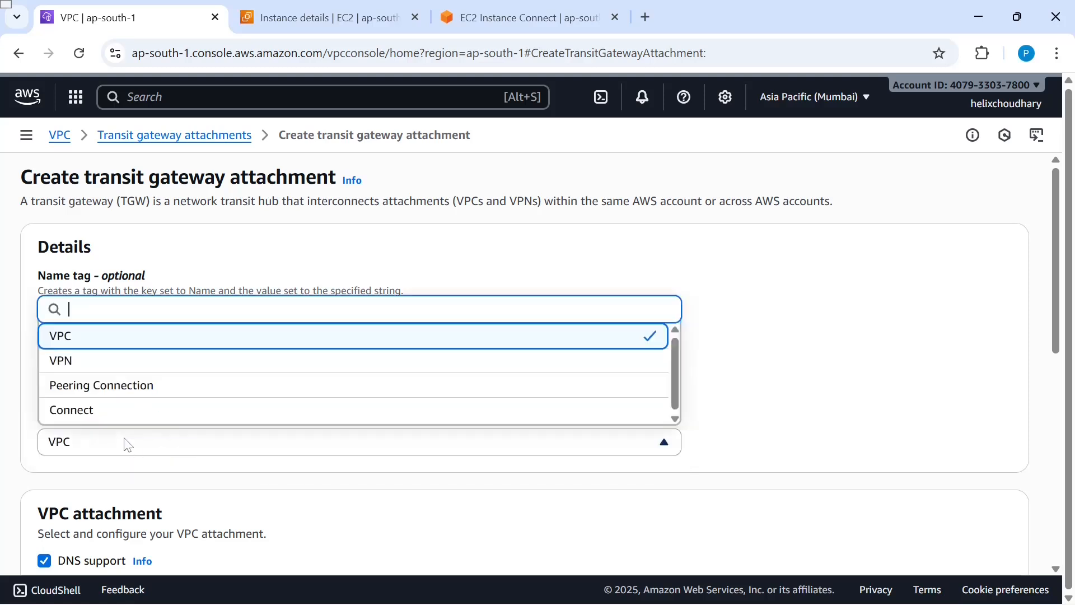
click(73, 338)
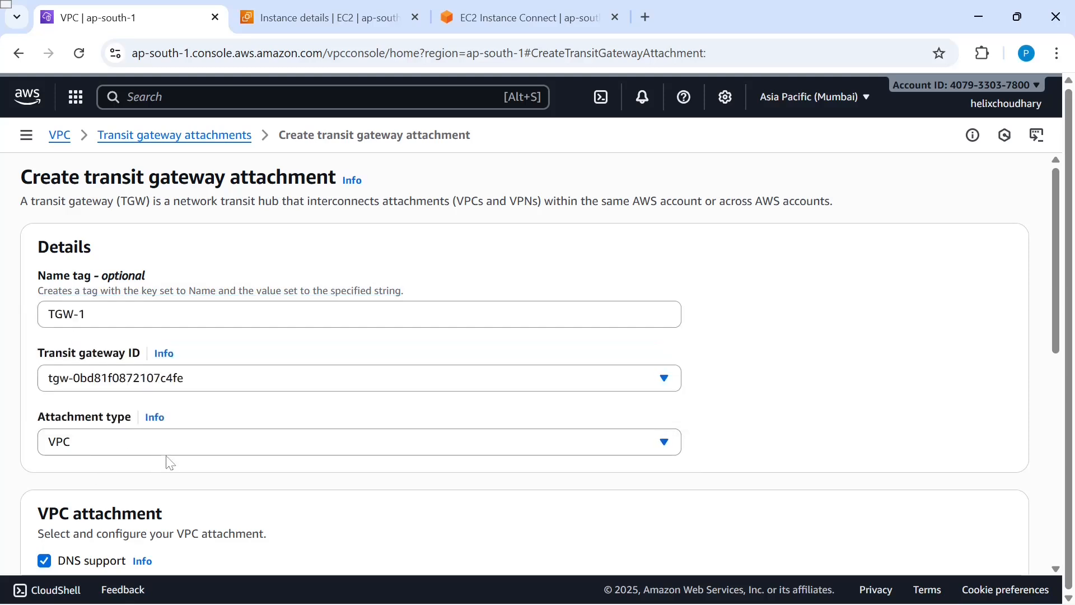
scroll(169, 463, down, 2)
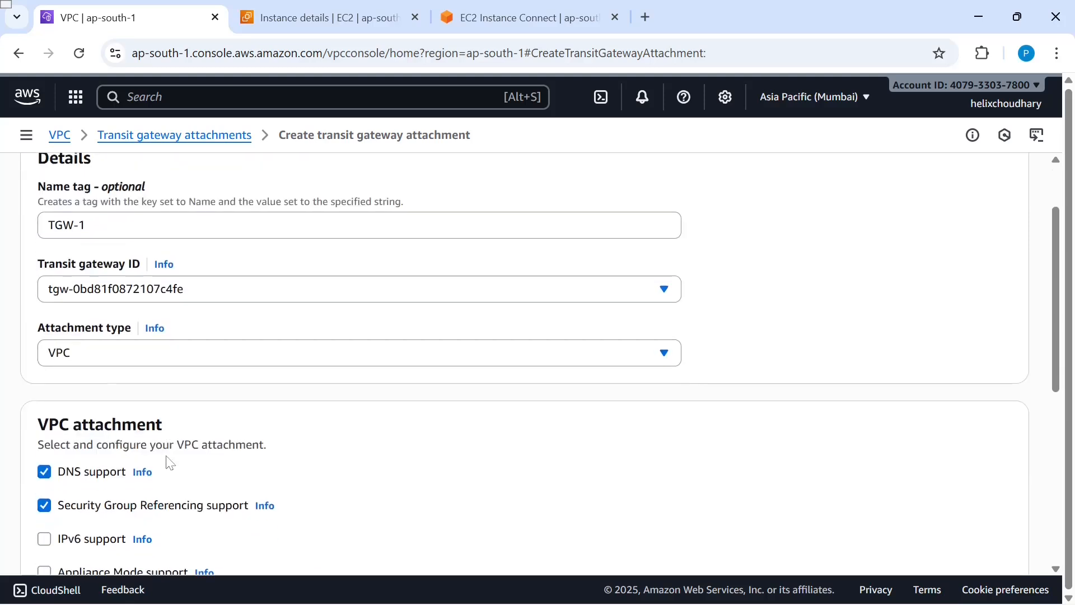
click(97, 353)
click(89, 415)
- Choose VPC A with its ap-south-1a subnet, keep the default support options, and create the TGW-1 attachment
scroll(224, 435, down, 5)
scroll(229, 434, down, 1)
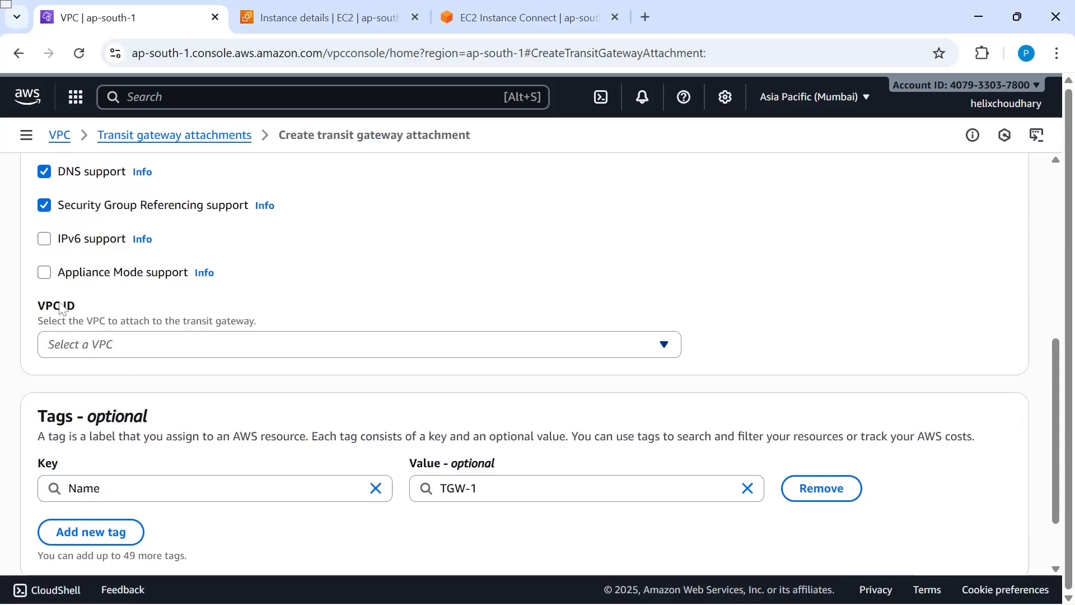
click(151, 345)
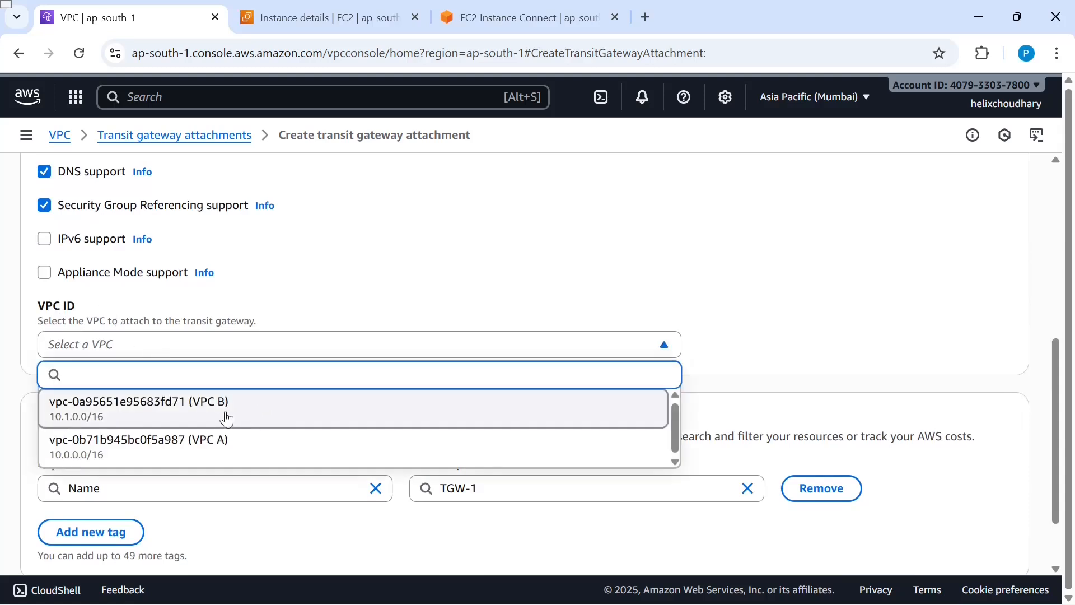
click(239, 465)
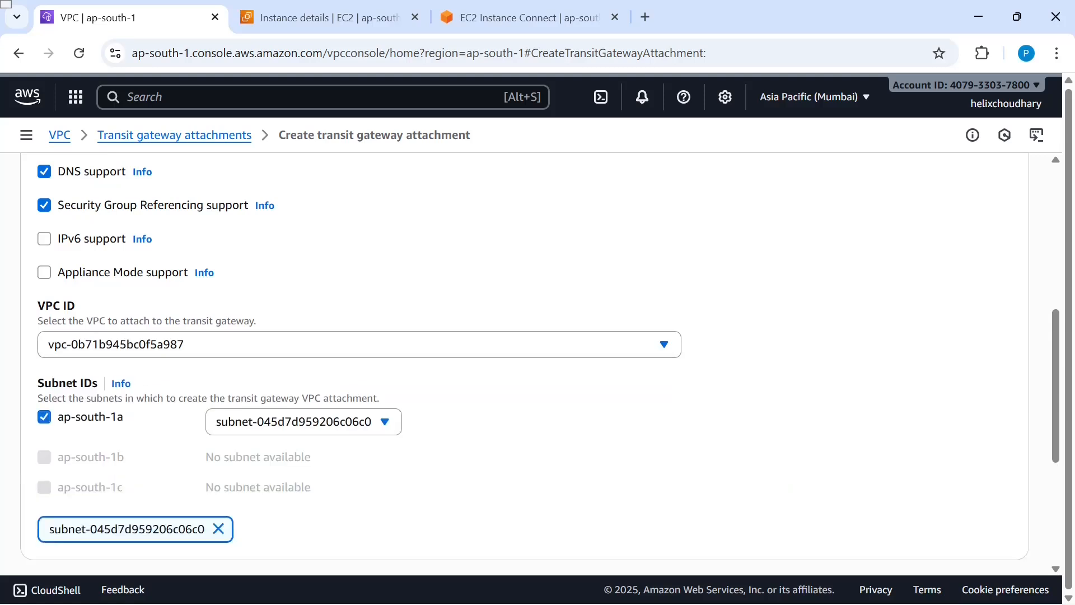
key(alt+Tab)
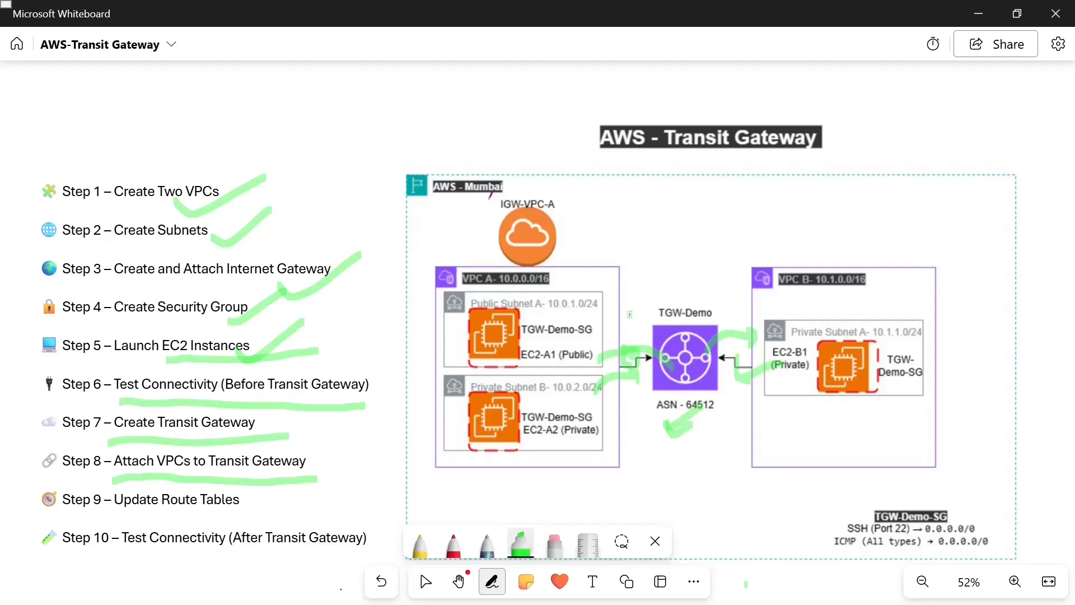
key(alt+Tab)
click(155, 348)
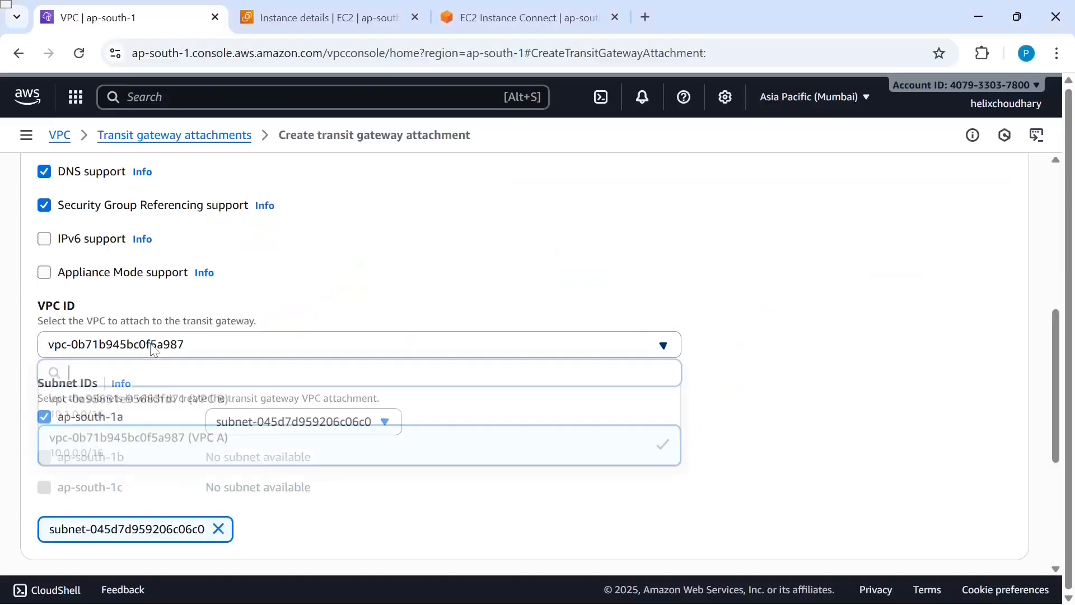
click(199, 454)
scroll(350, 475, down, 3)
scroll(350, 475, down, 2)
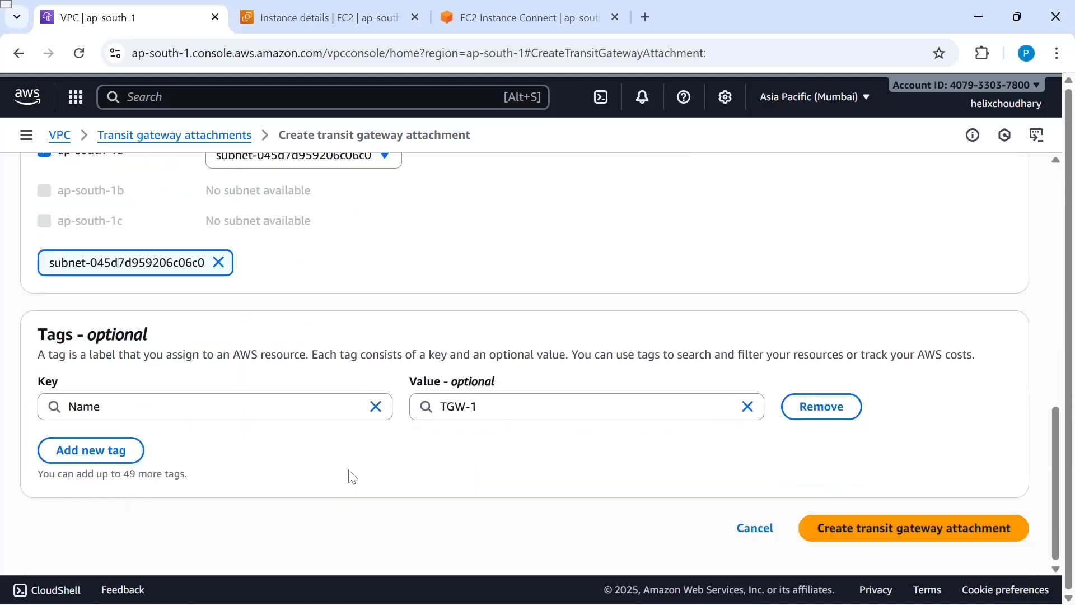
click(881, 539)
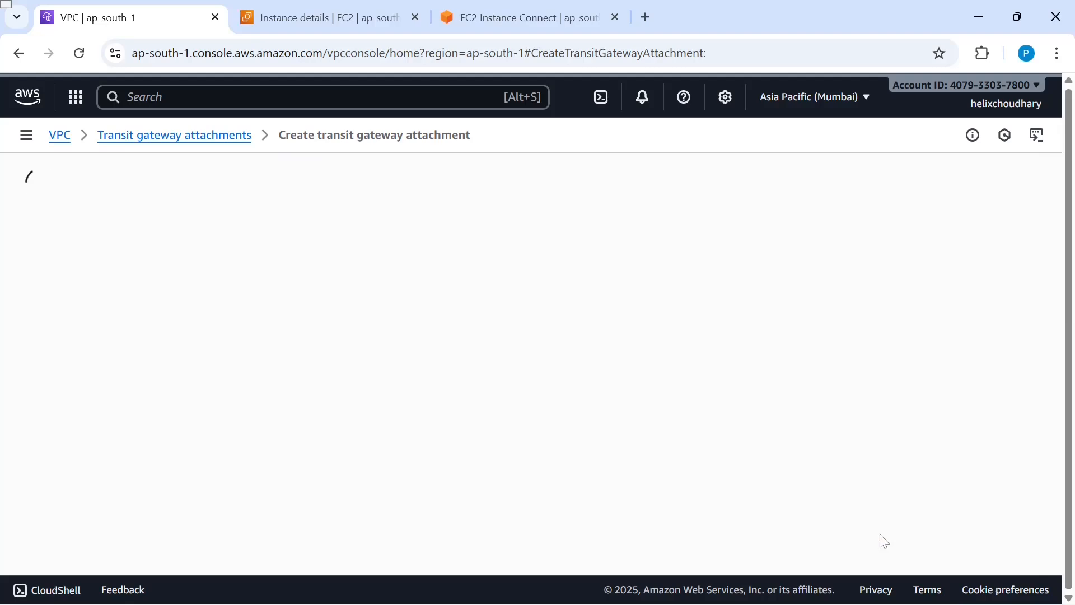
- Glance at the Microsoft Whiteboard diagram, then start a second attachment in the browser named TGW-2 for TGW-Demo
key(alt+Tab)
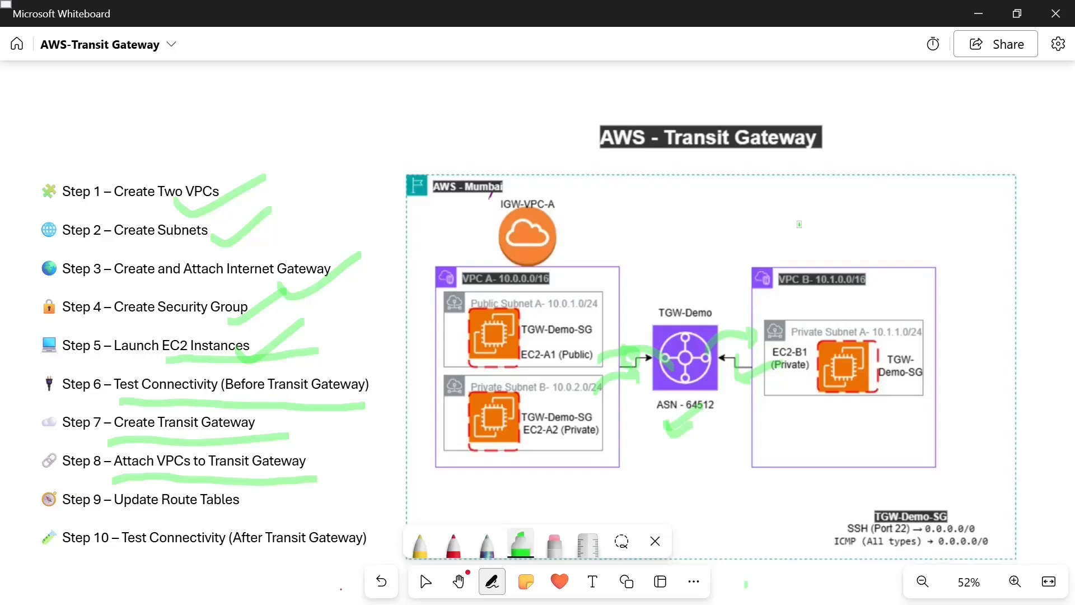
key(alt+Tab)
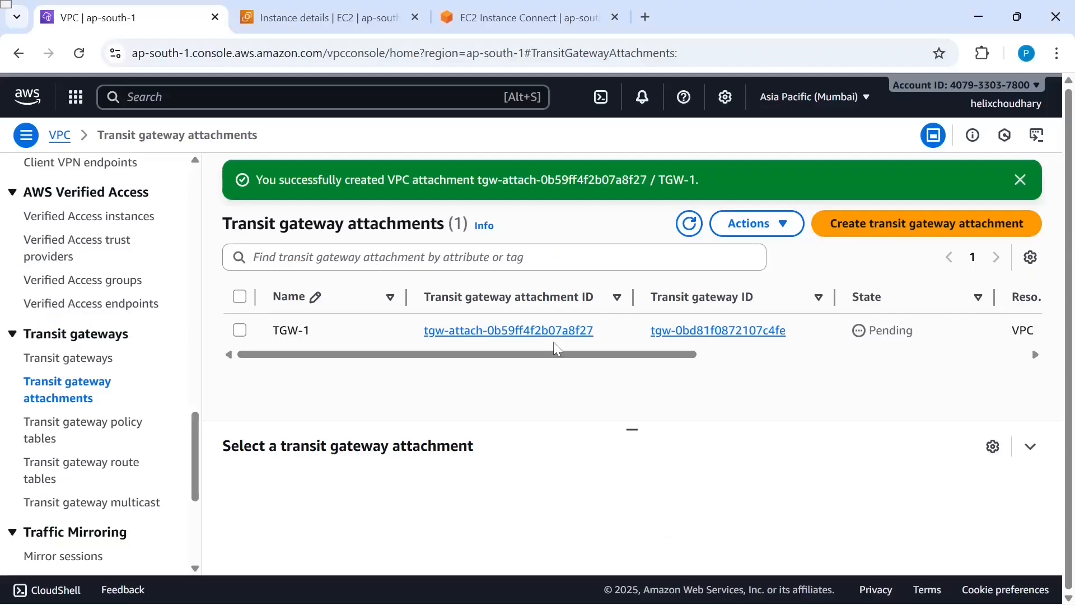
click(859, 230)
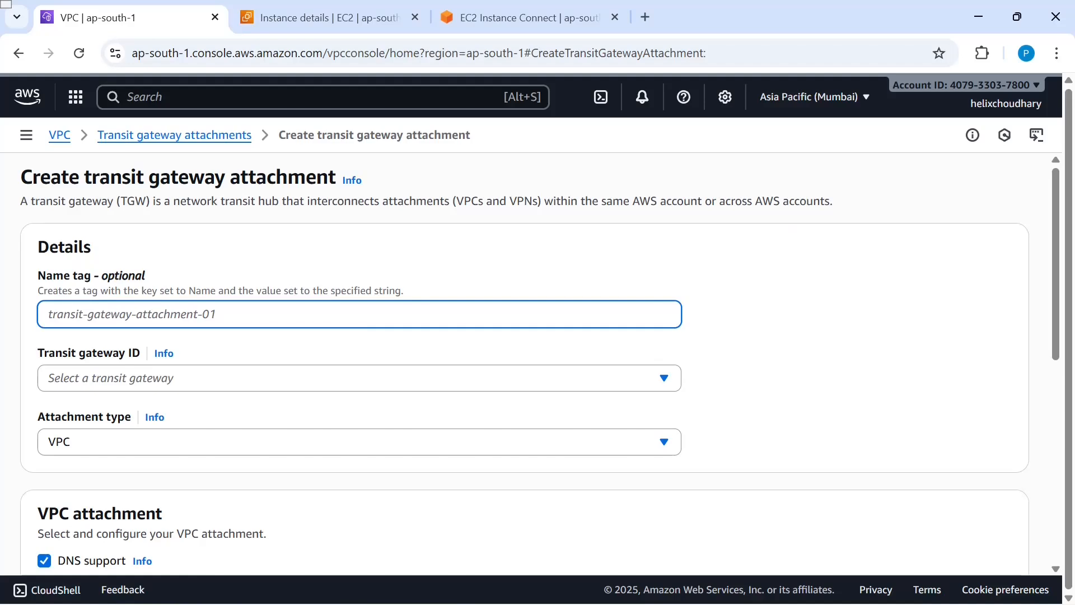
text(TGW-)
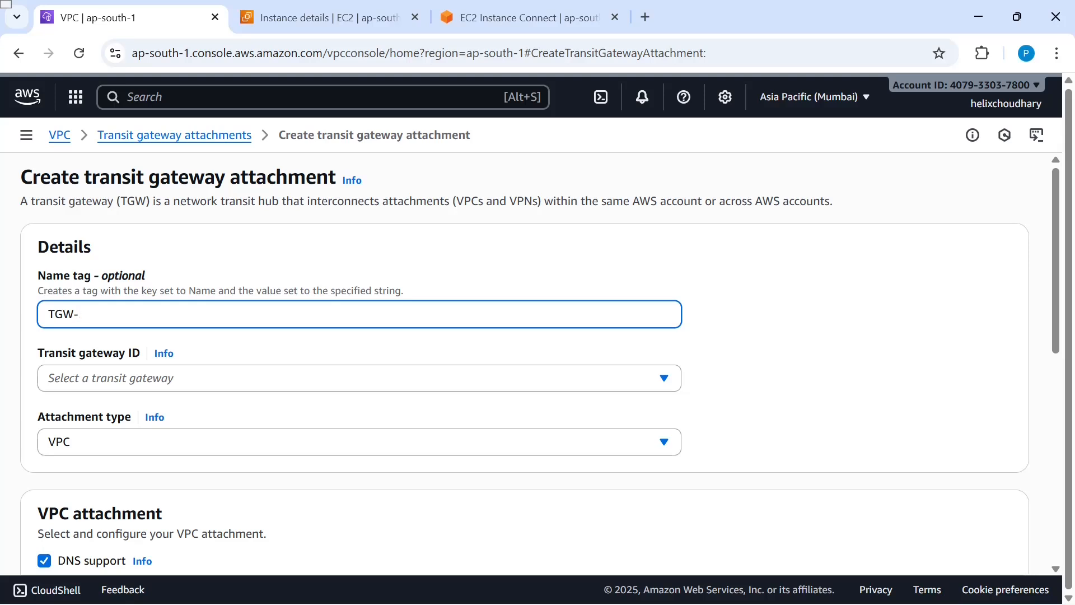
click(276, 378)
click(151, 449)
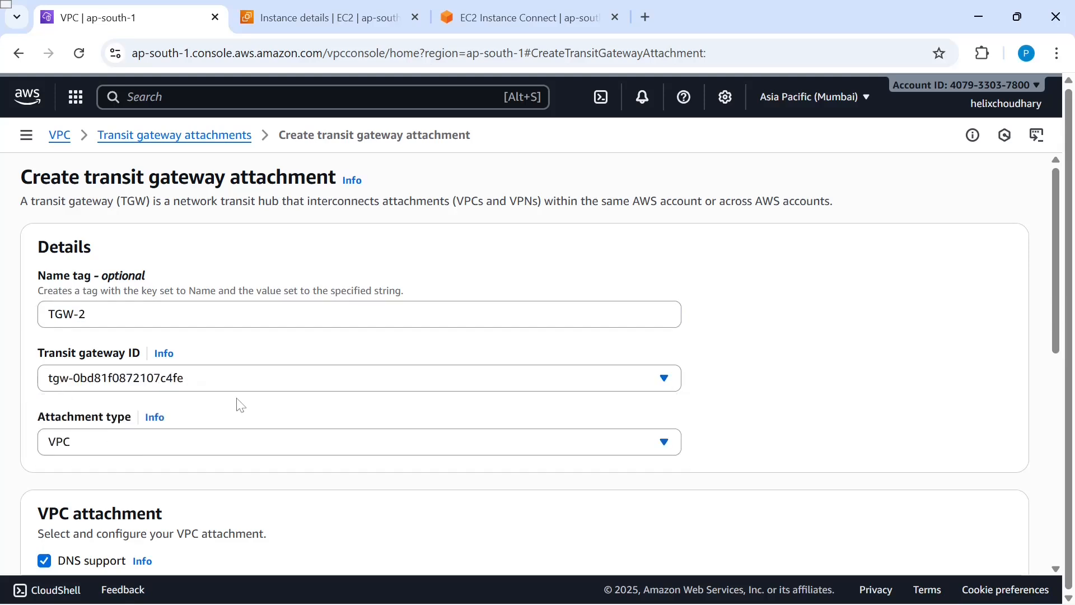
- Choose VPC B with its ap-south-1a subnet, keep the default support options, and create the TGW-2 attachment
scroll(237, 404, down, 2)
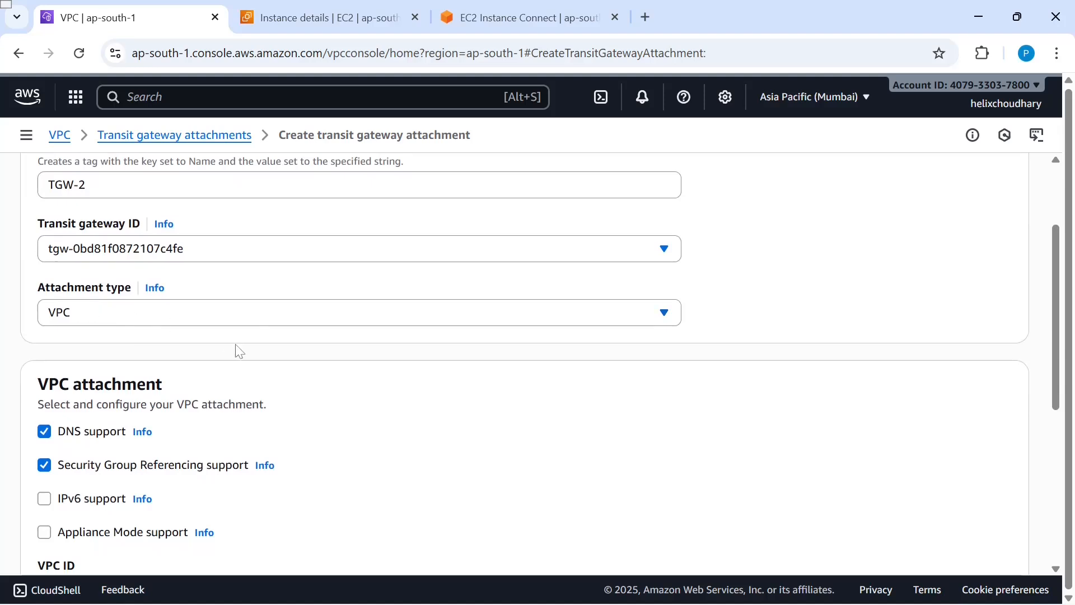
scroll(238, 349, down, 4)
click(163, 353)
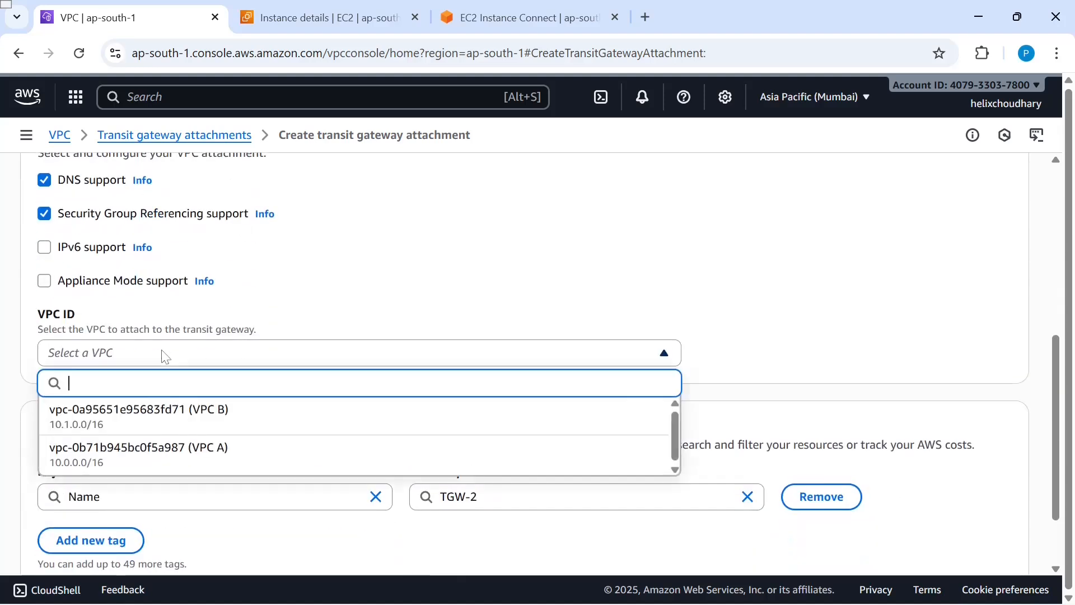
click(163, 417)
scroll(475, 446, down, 3)
scroll(475, 445, down, 1)
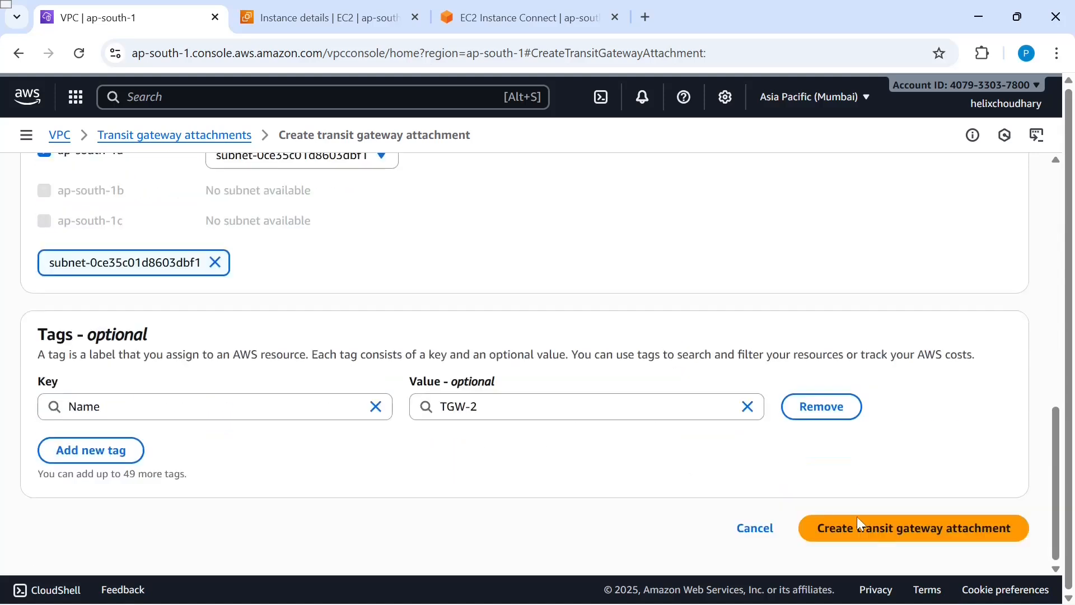
click(899, 541)
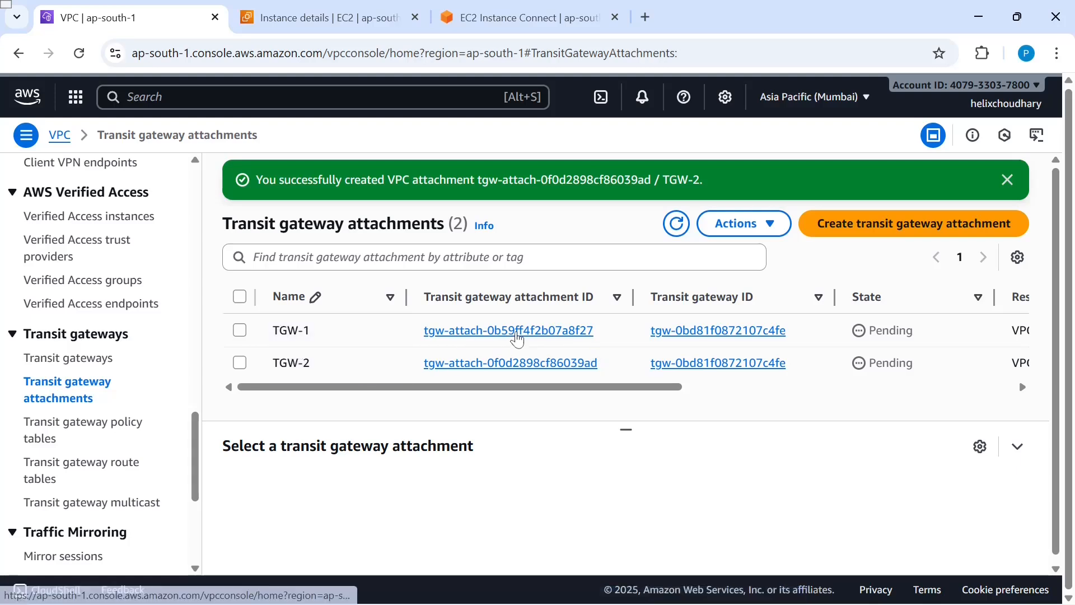
- Check TGW-Demo's state, then refresh the transit gateway attachments list to check the states of TGW-1 and TGW-2
click(96, 358)
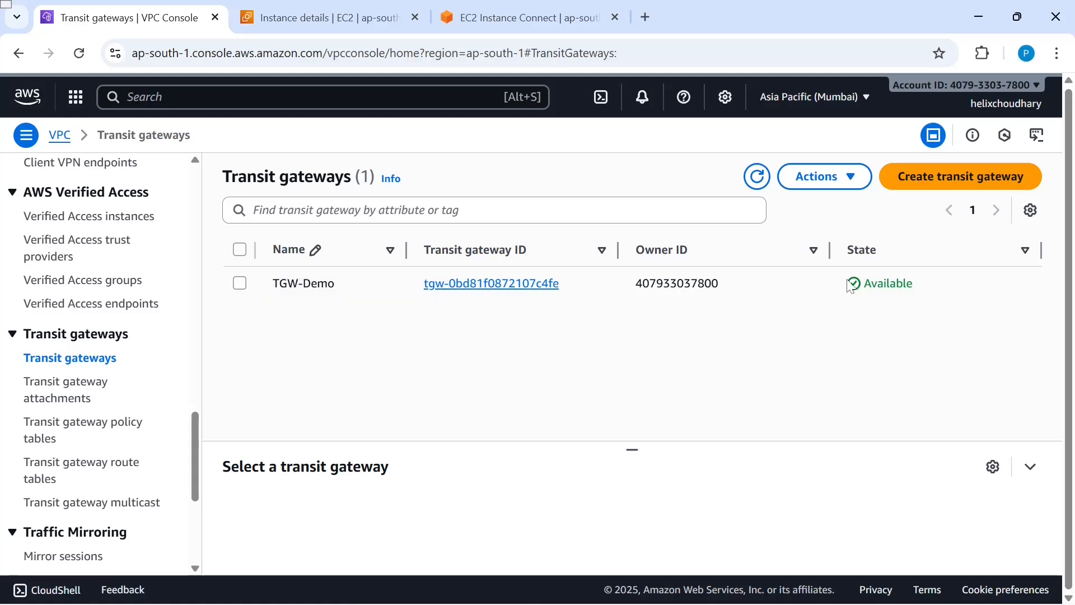
click(71, 386)
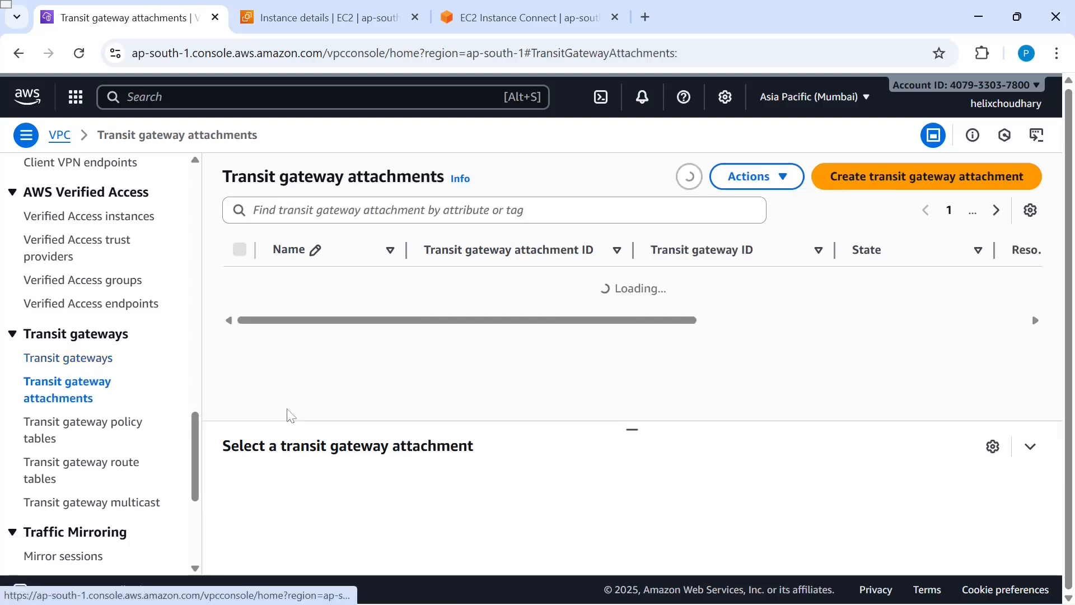
click(689, 178)
click(689, 179)
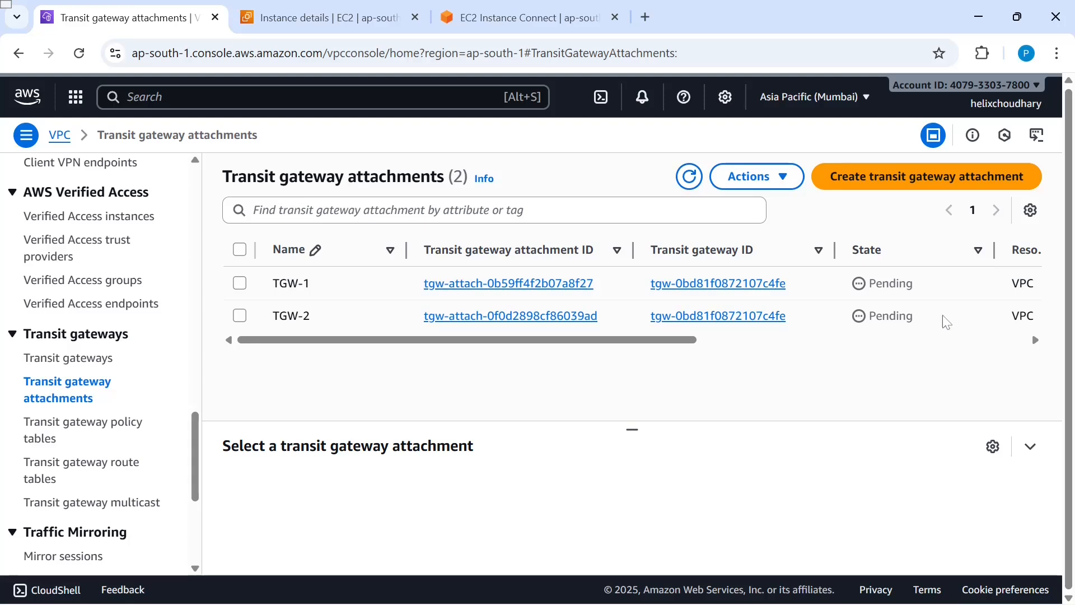
click(681, 181)
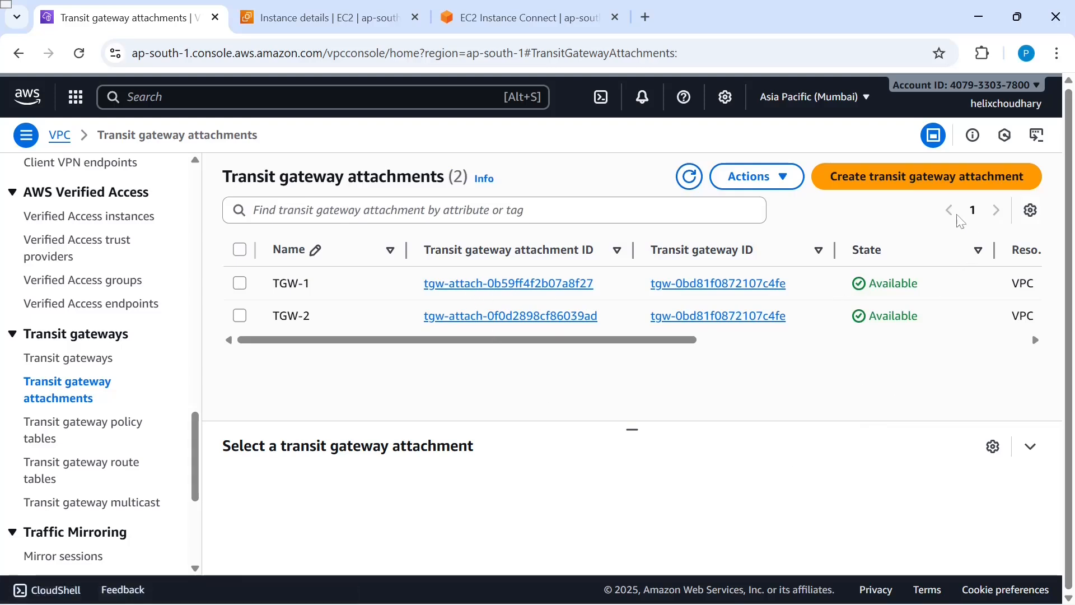
- Stop the running ping in the EC2-A1 session and ping EC2-B1 at 10.1.1.154 again
click(485, 19)
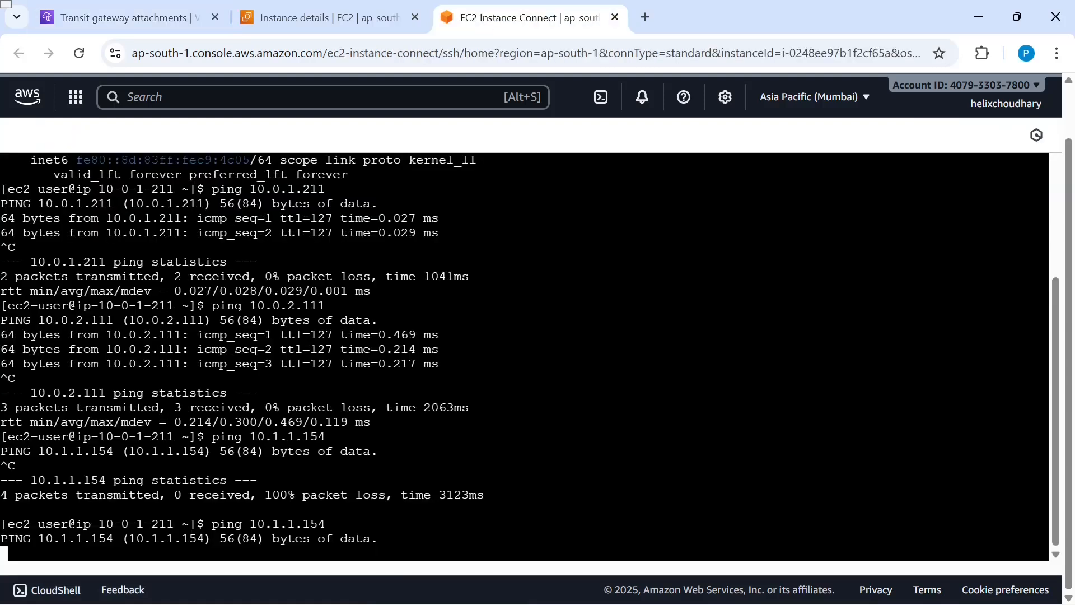
key(ctrl+c)
key(Up)
key(Return)
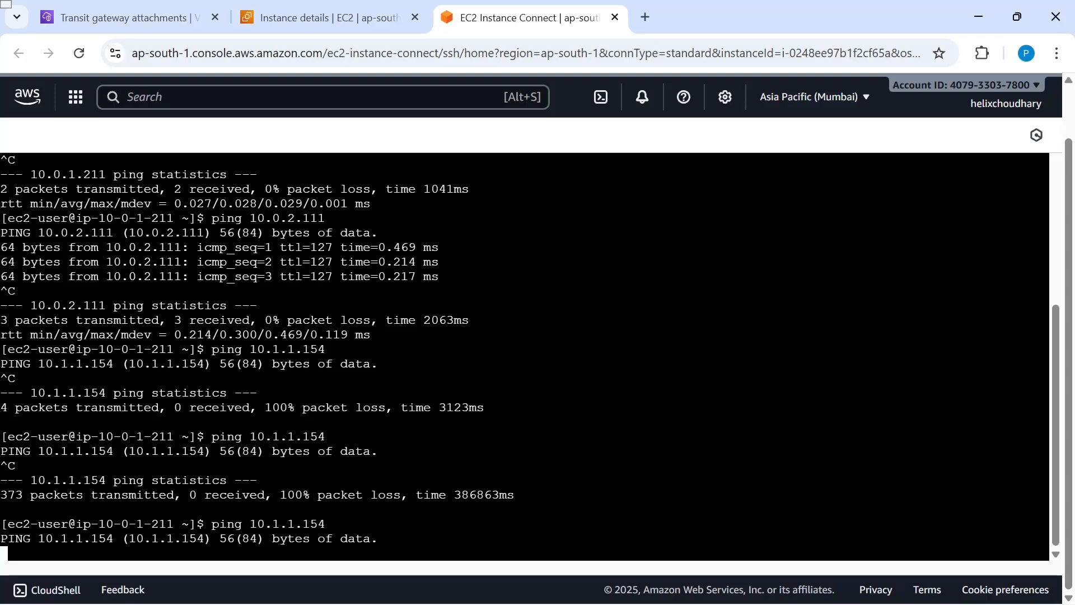
- Return to the VPC console and list the route tables, checking the Microsoft Whiteboard diagram before going back to the browser
click(286, 12)
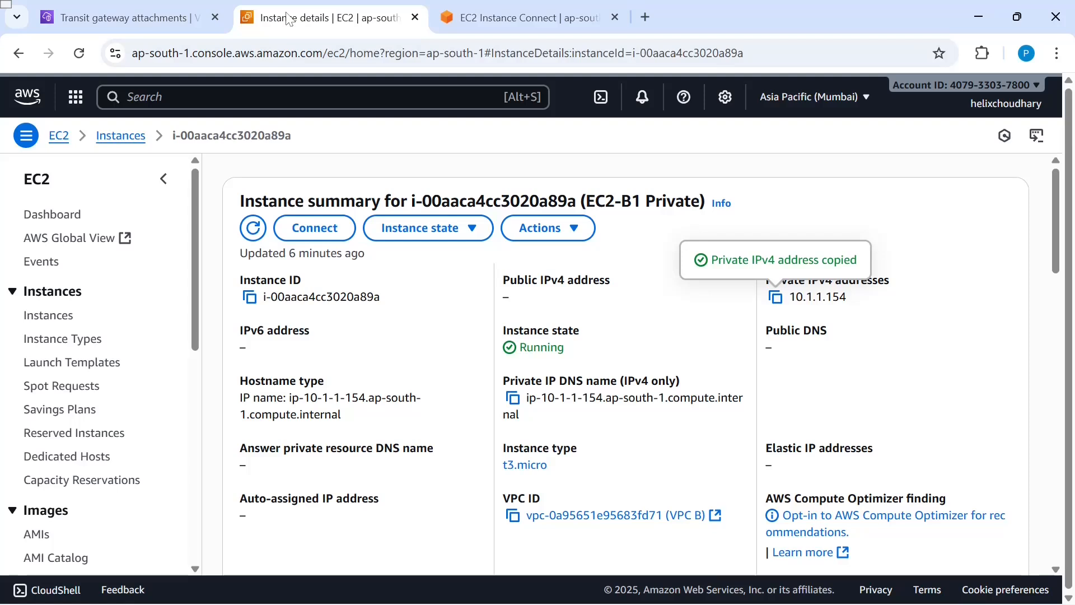
click(129, 18)
scroll(69, 354, up, 10)
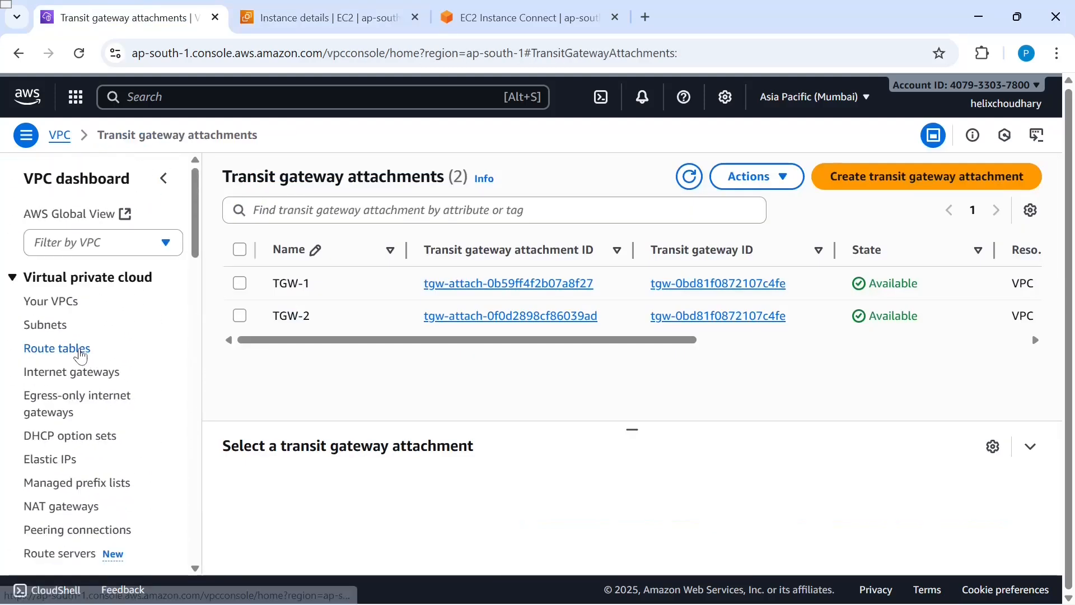
click(82, 355)
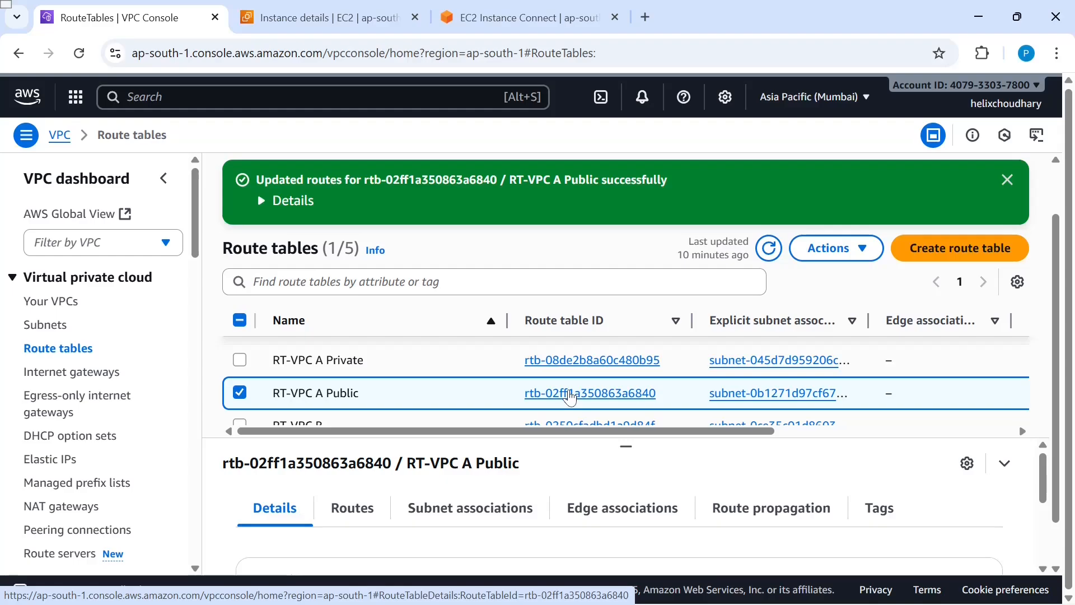
key(alt+Tab)
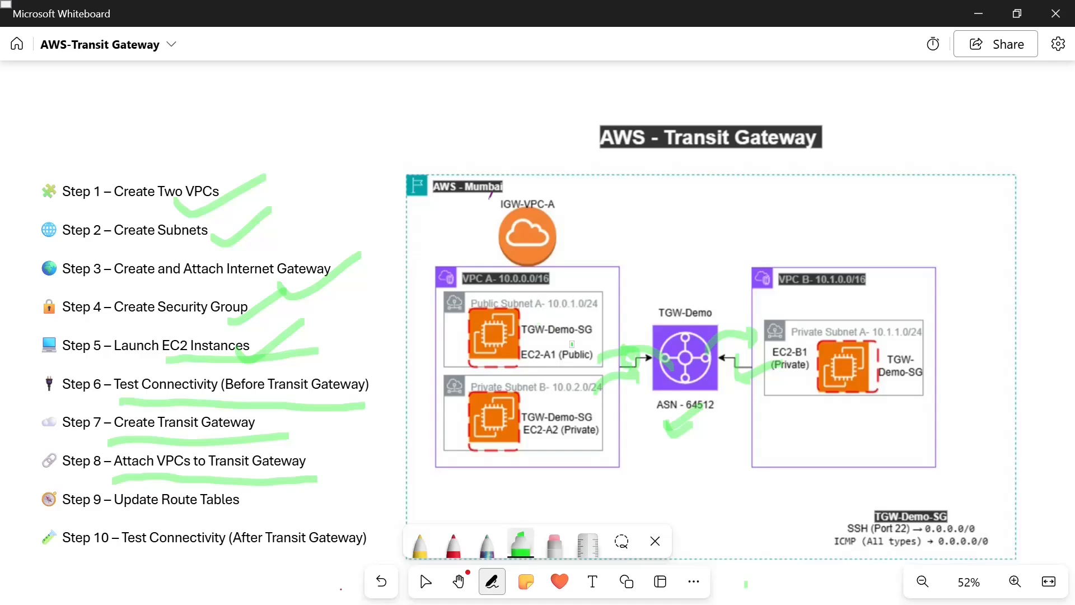
key(alt+Tab)
scroll(729, 374, down, 1)
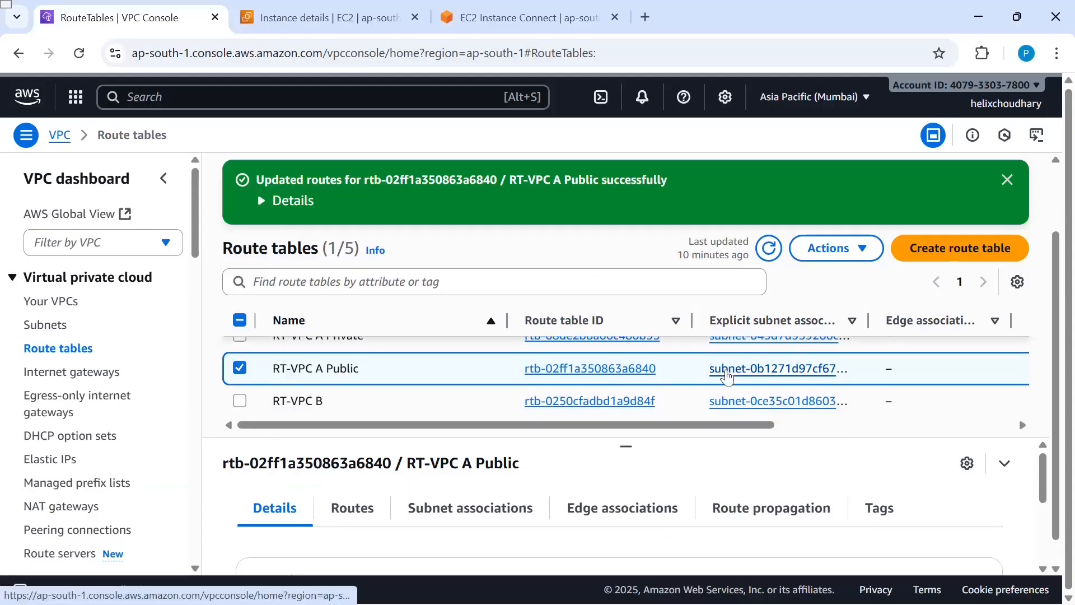
scroll(725, 375, up, 1)
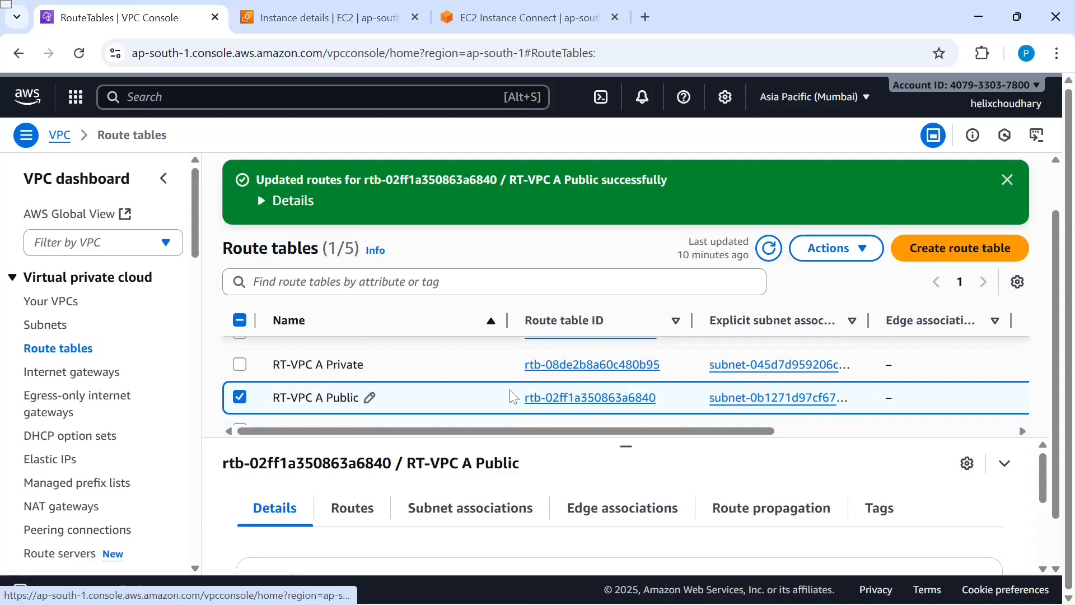
- Add a route to the RT-VPC A Public route table with destination 10.1.0.0/16, the VPC B range
click(563, 399)
scroll(356, 440, down, 1)
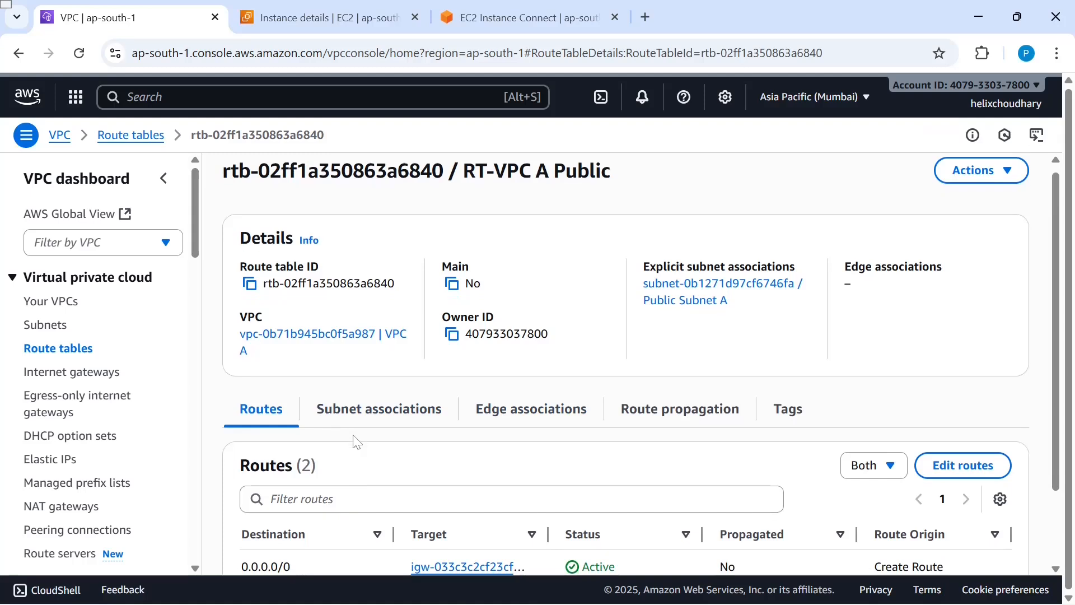
click(946, 376)
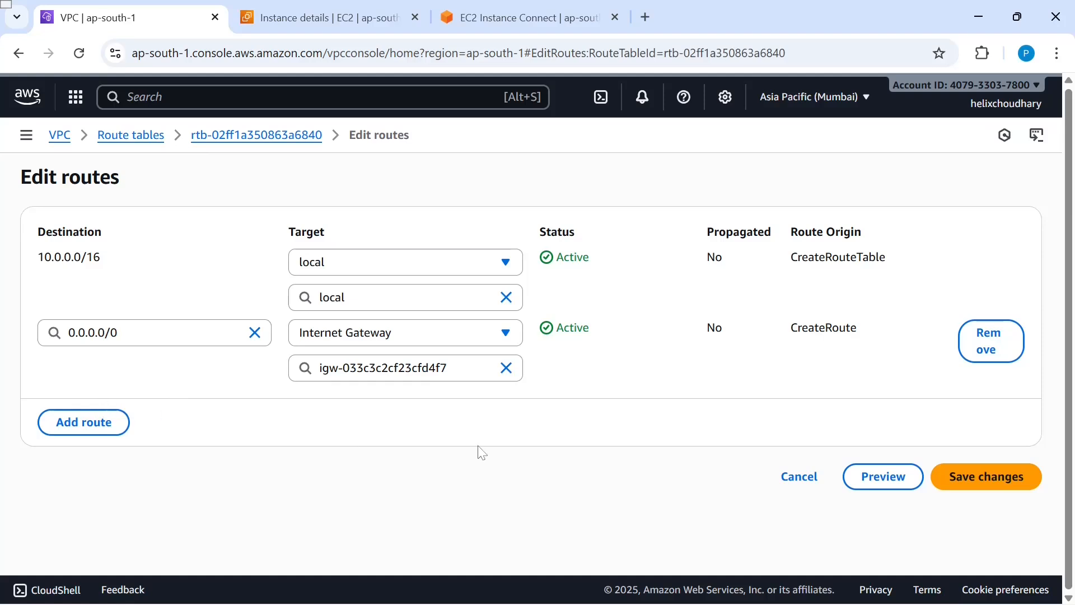
click(89, 425)
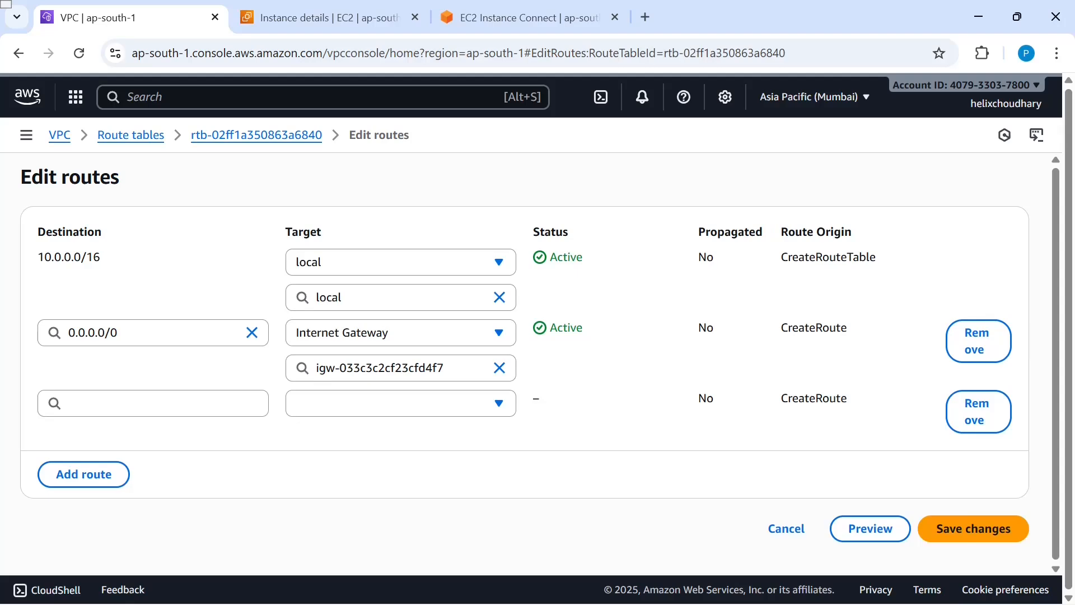
key(alt+Tab)
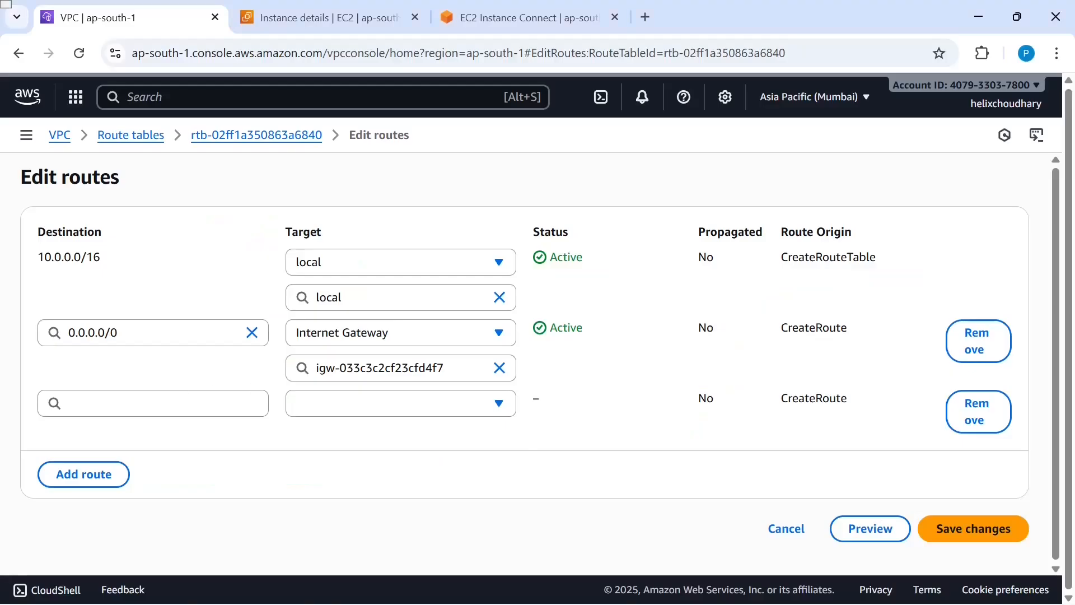
click(153, 403)
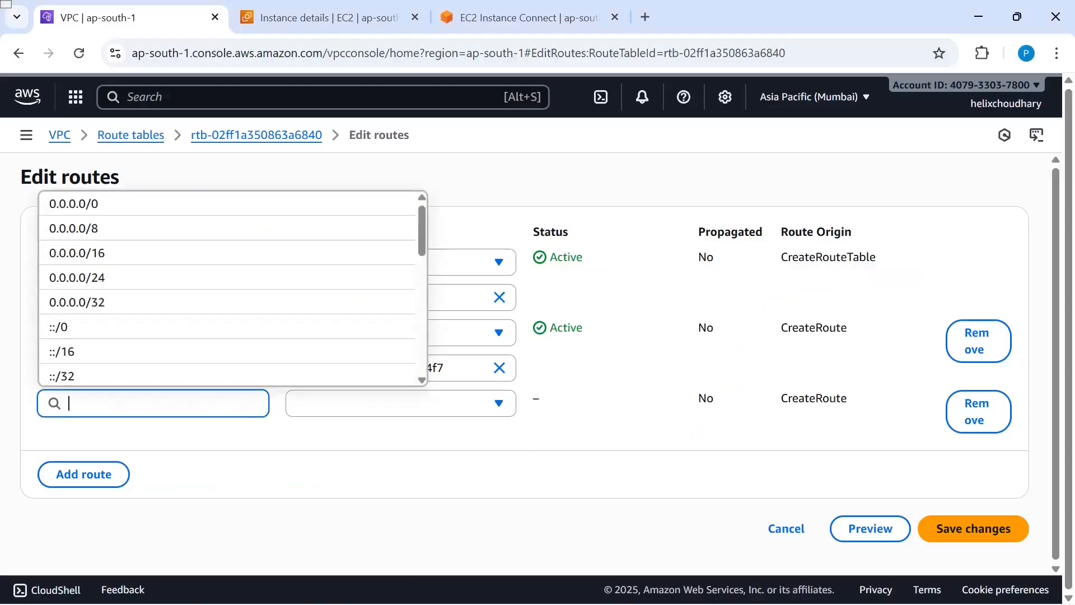
text(10.1)
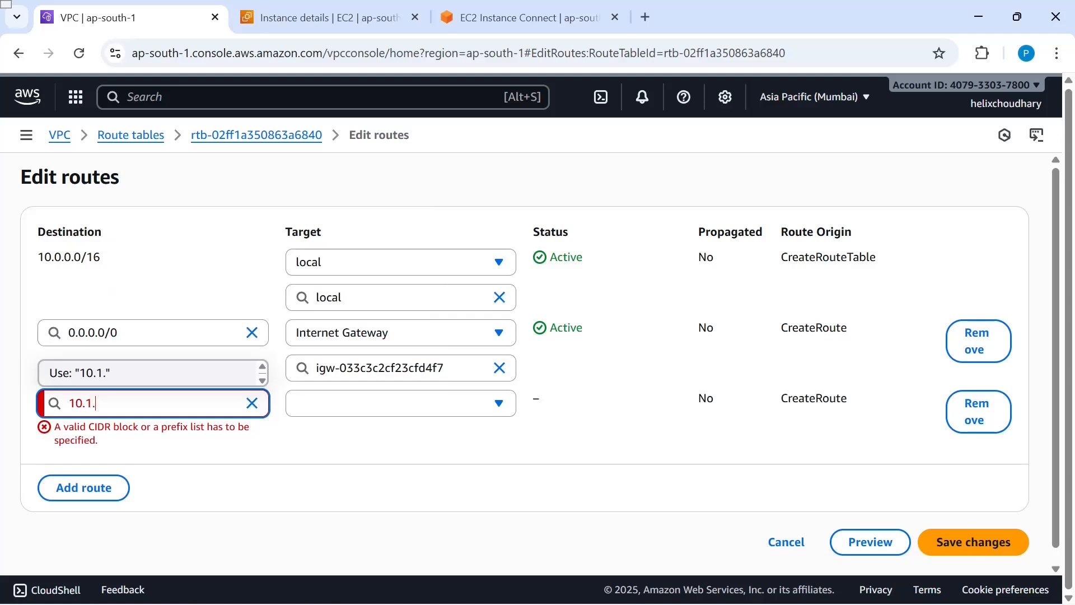
text(.00)
key(BackSpace)
text(.0/16)
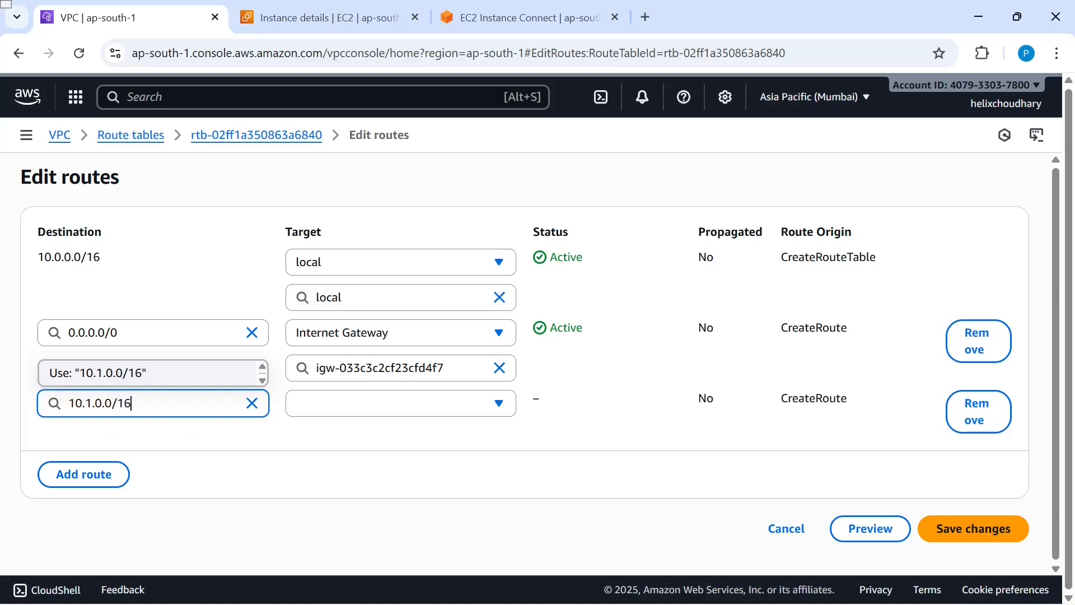
click(134, 381)
click(300, 452)
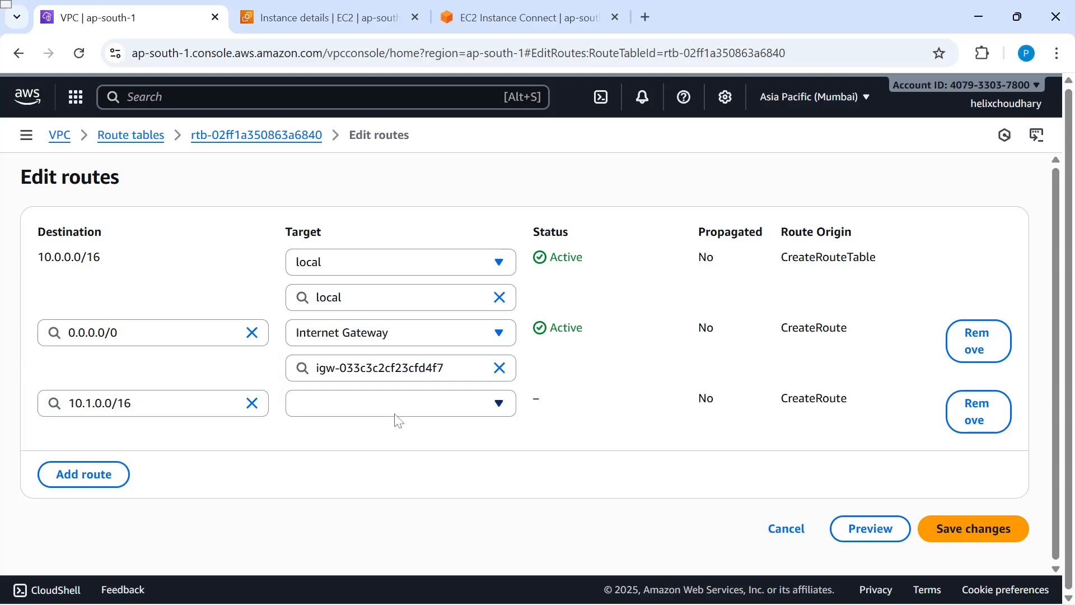
- Set the 10.1.0.0/16 route's target to the Transit Gateway tgw-0bd81f0872107c4fe and save the RT-VPC A Public routes
click(354, 414)
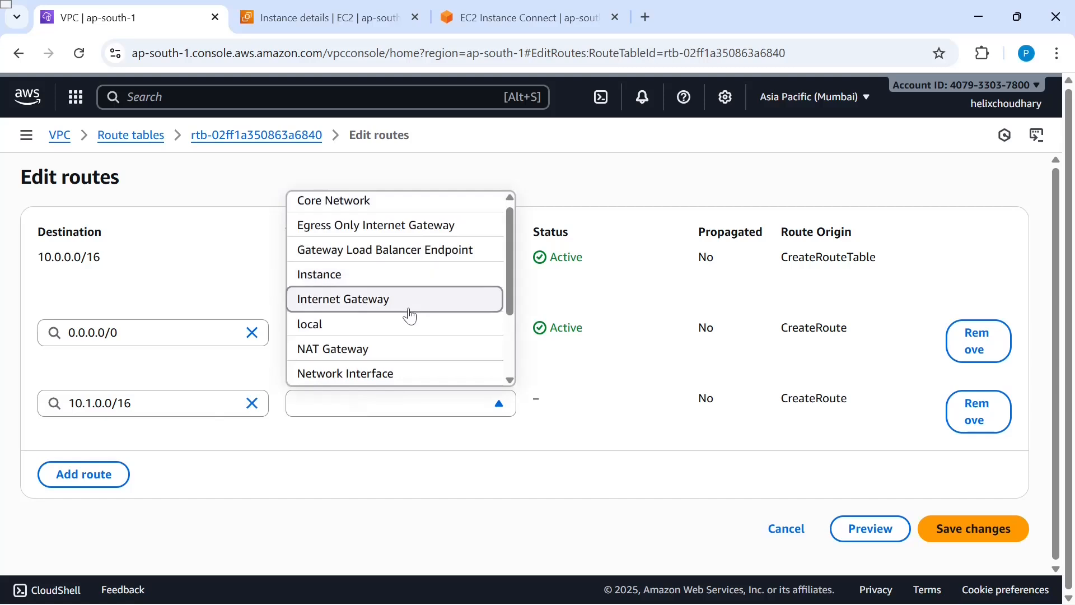
scroll(405, 356, down, 1)
scroll(403, 356, down, 1)
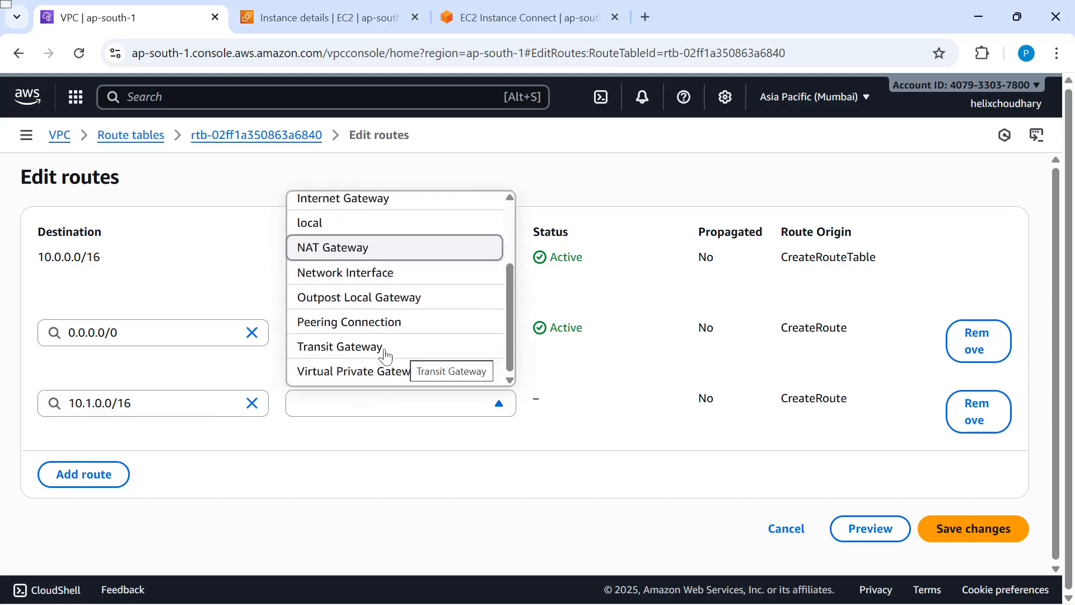
click(401, 346)
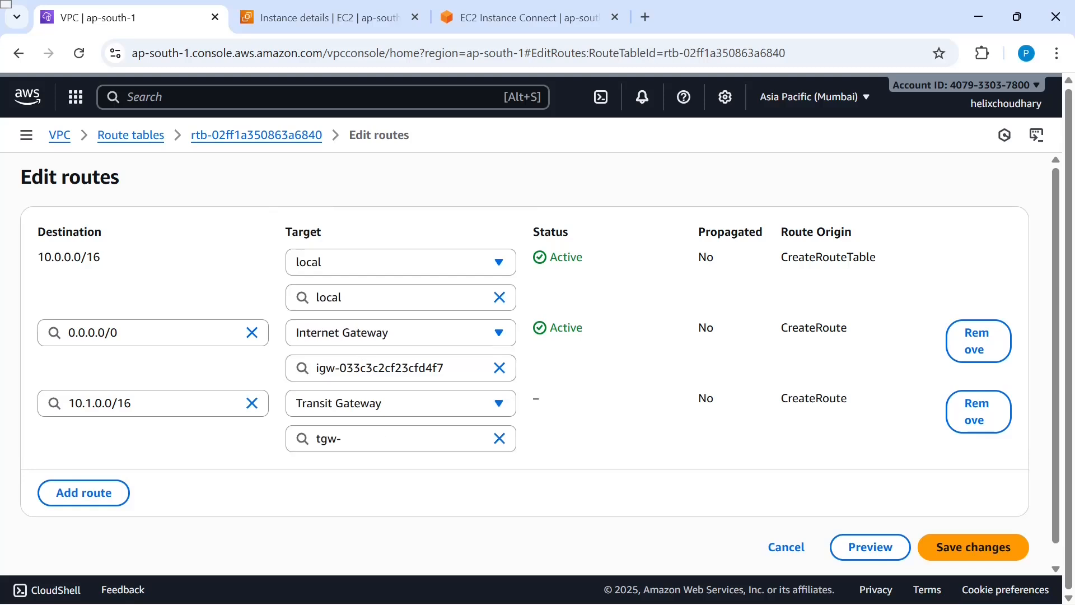
click(392, 438)
click(384, 500)
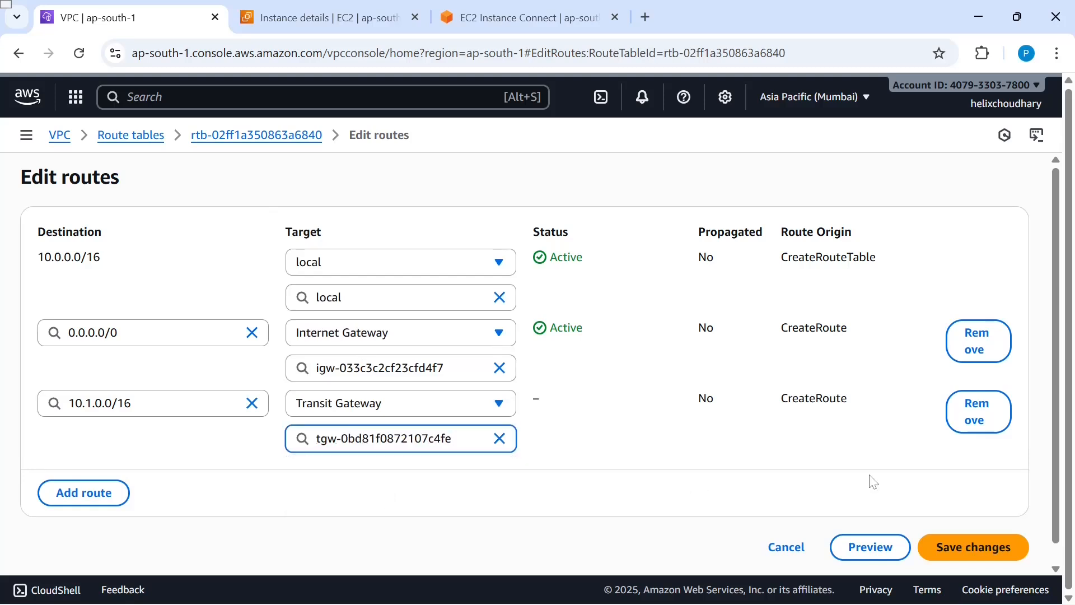
click(946, 547)
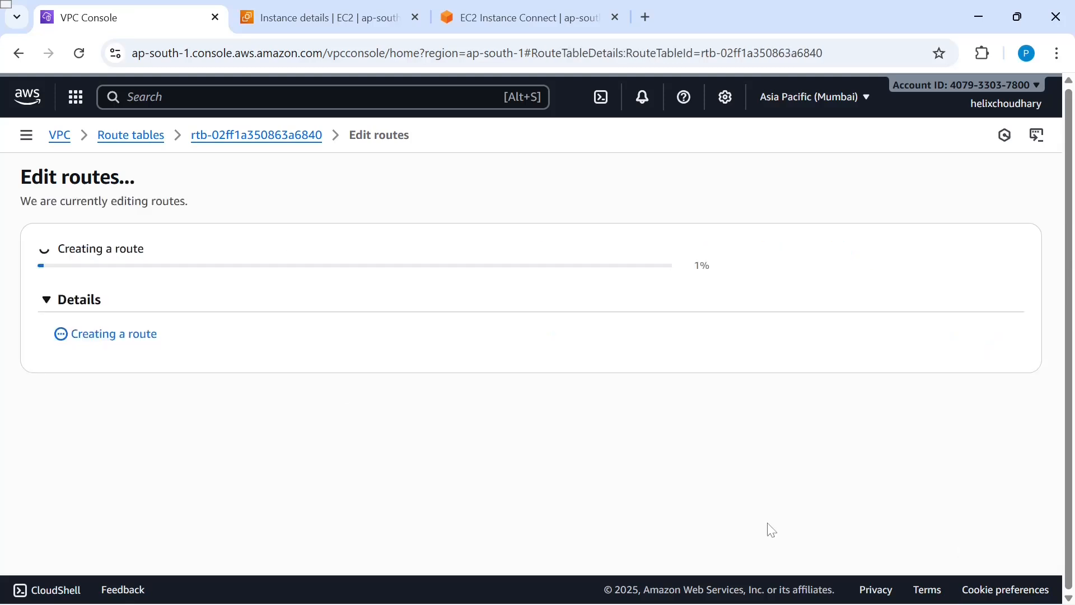
- Open the RT-VPC A Private route table for route editing and add a route with destination 10.1.0.0/16
click(70, 353)
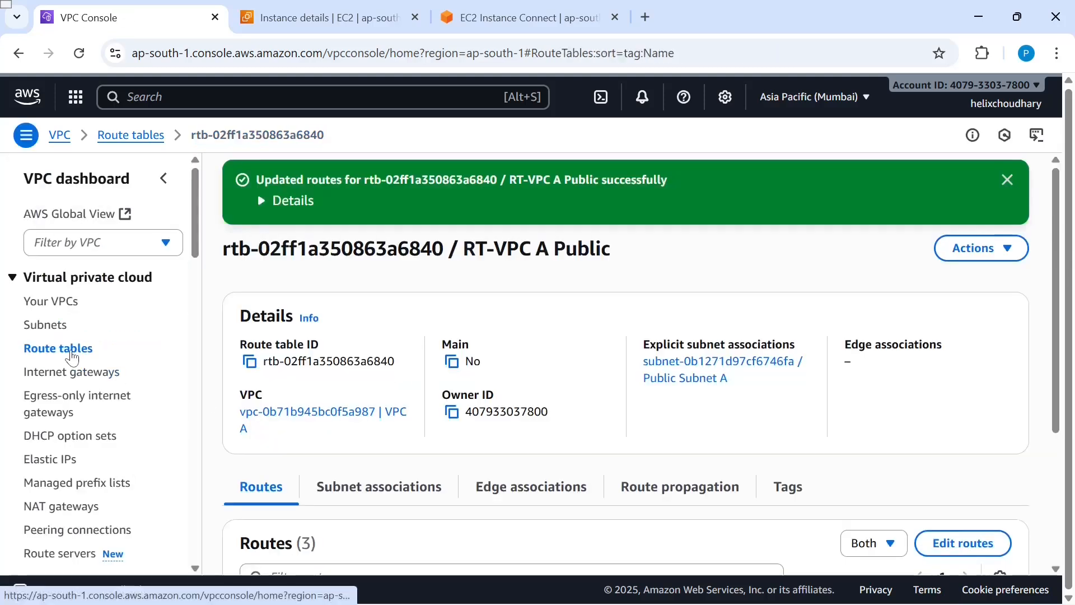
scroll(408, 384, down, 2)
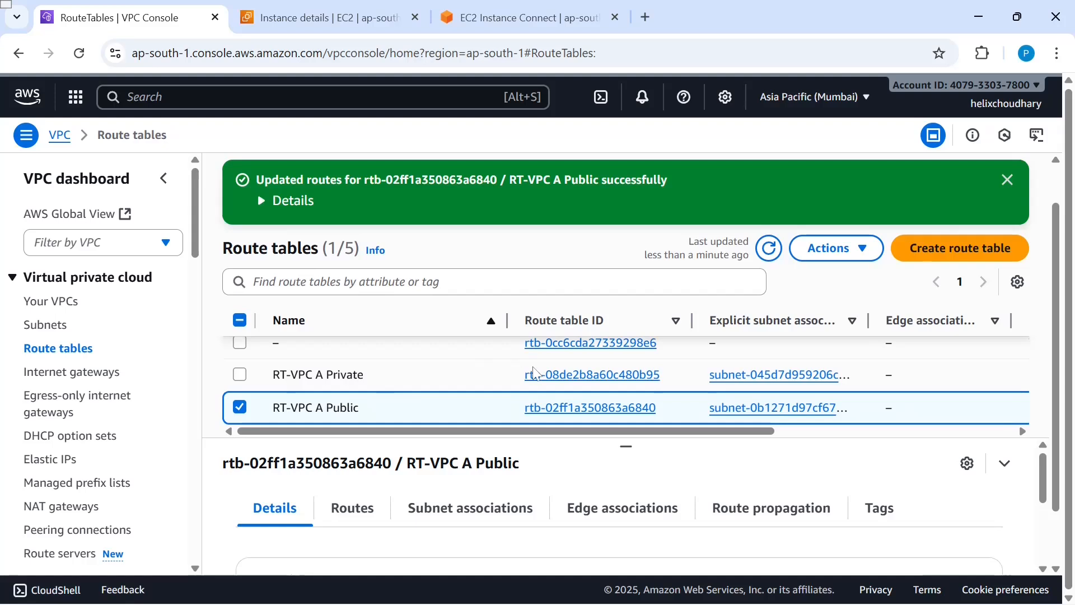
click(549, 374)
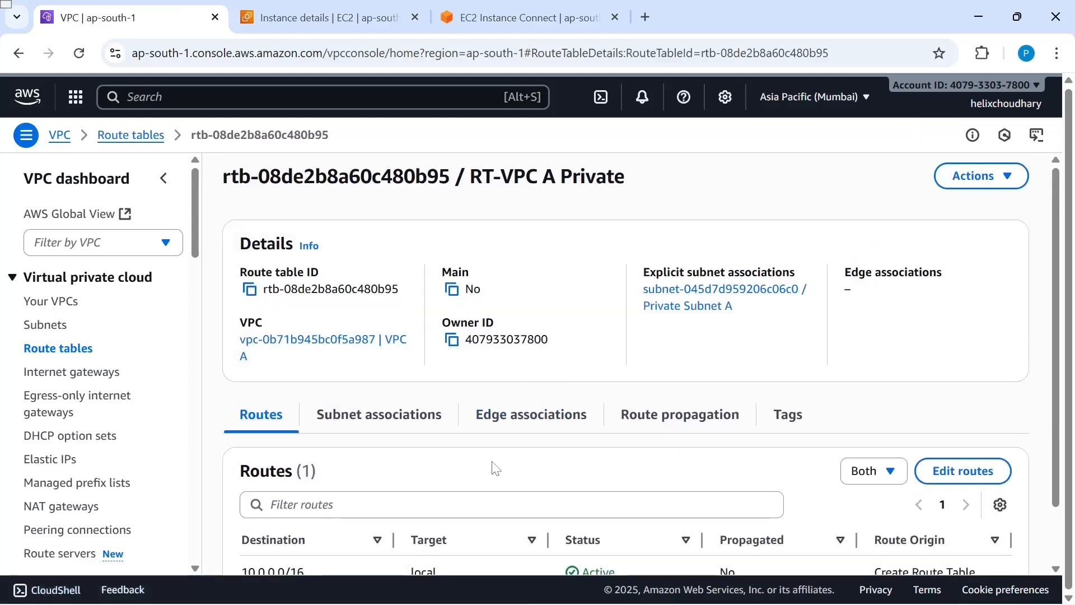
scroll(689, 412, down, 2)
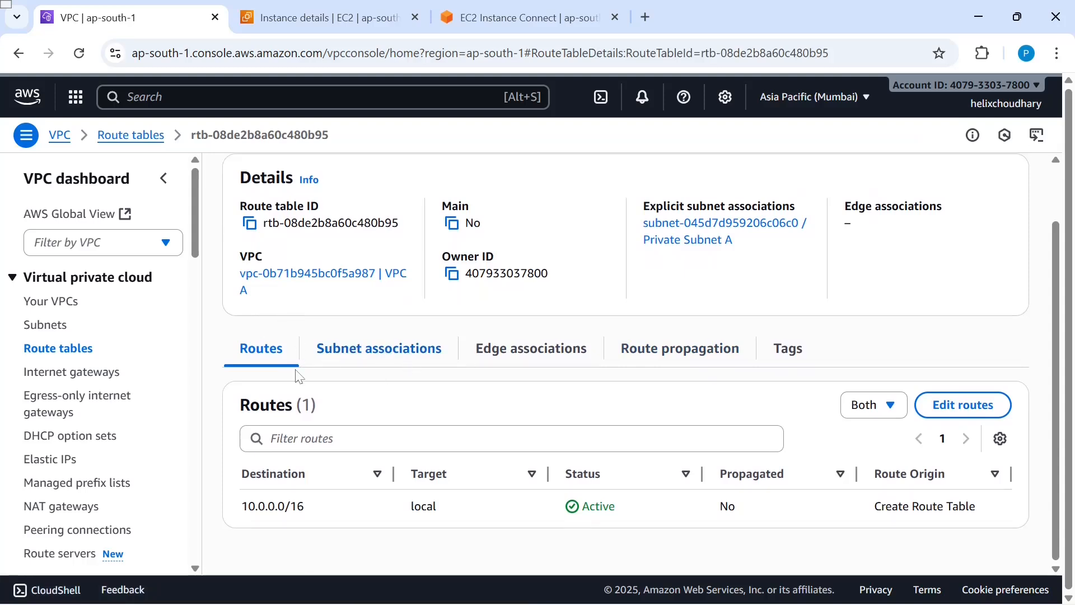
click(960, 411)
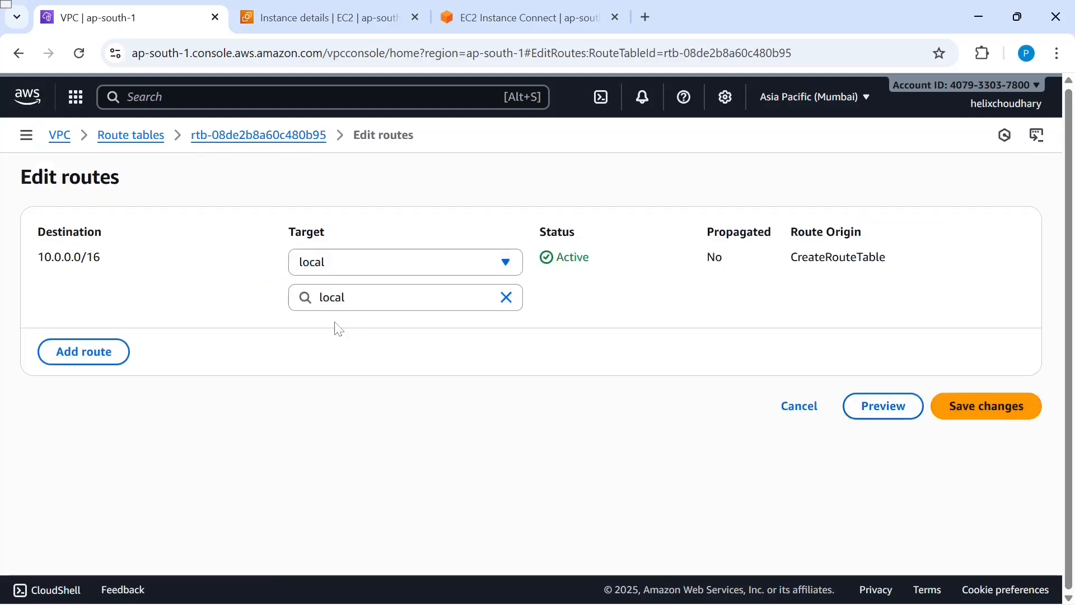
click(60, 353)
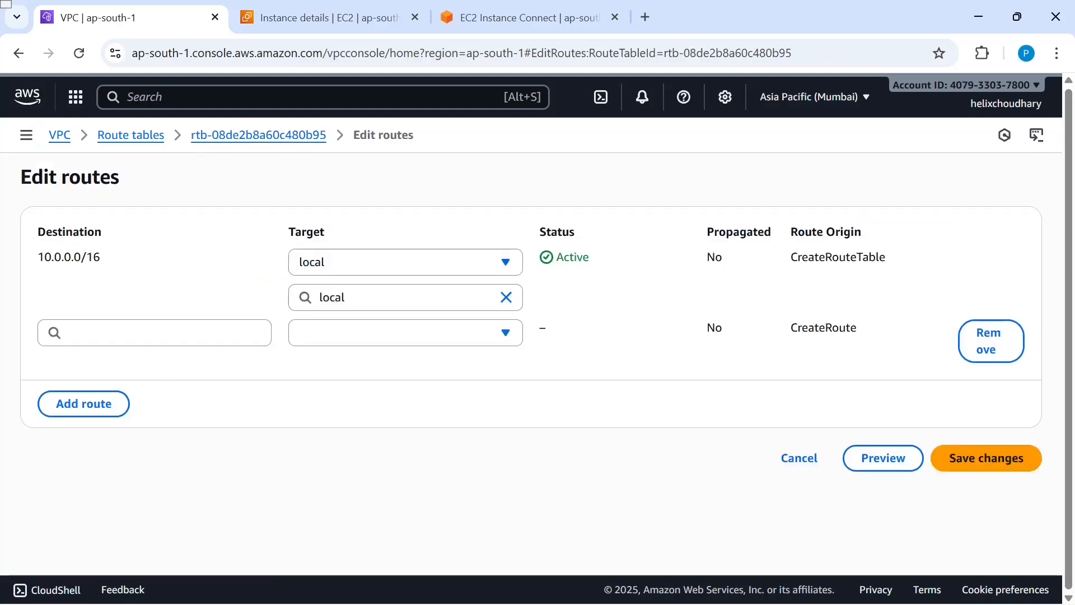
click(154, 333)
text(10)
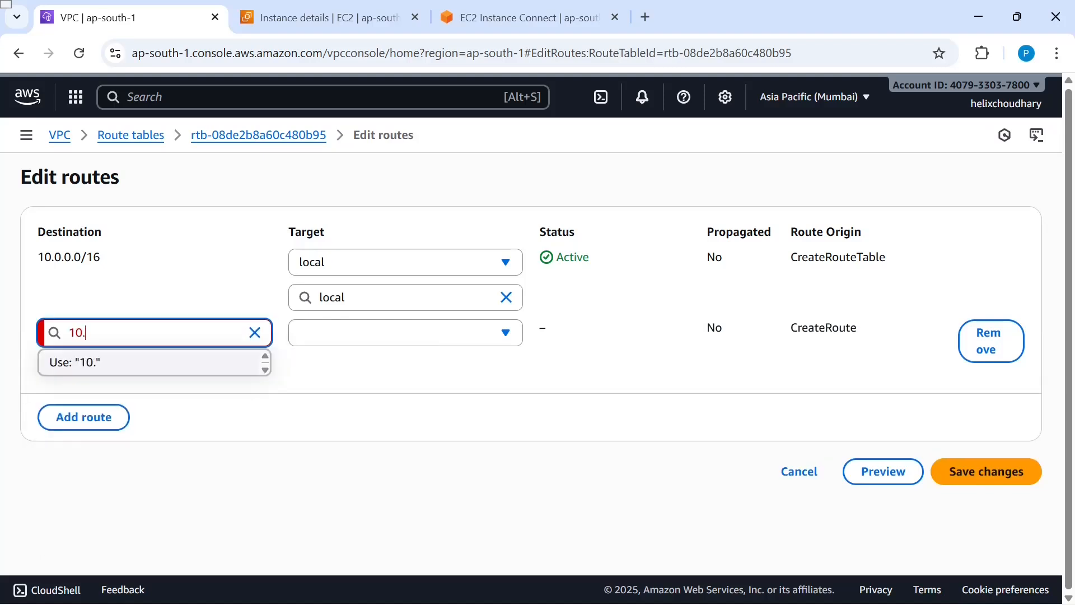
text(.1.0.0/16)
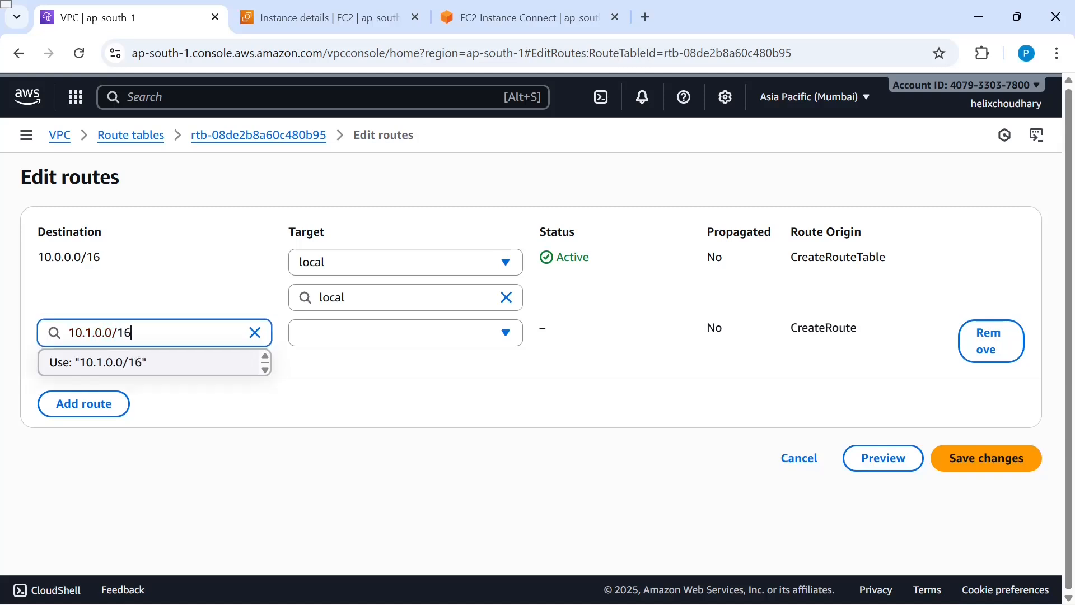
- Target the new RT-VPC A Private route at Transit Gateway tgw-0bd81f0872107c4fe and save the changes
click(381, 343)
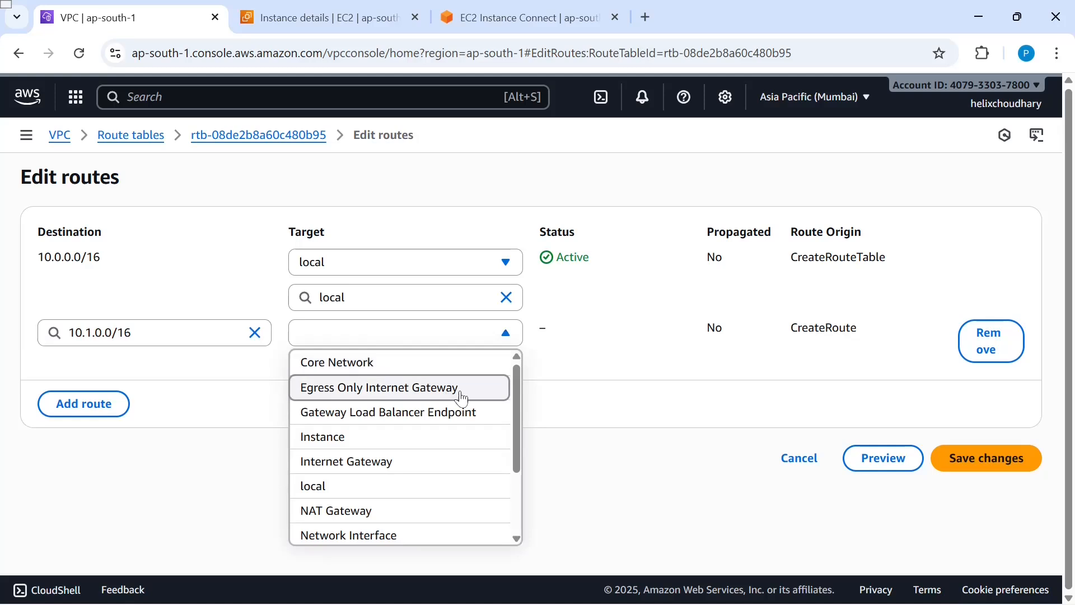
scroll(426, 487, down, 4)
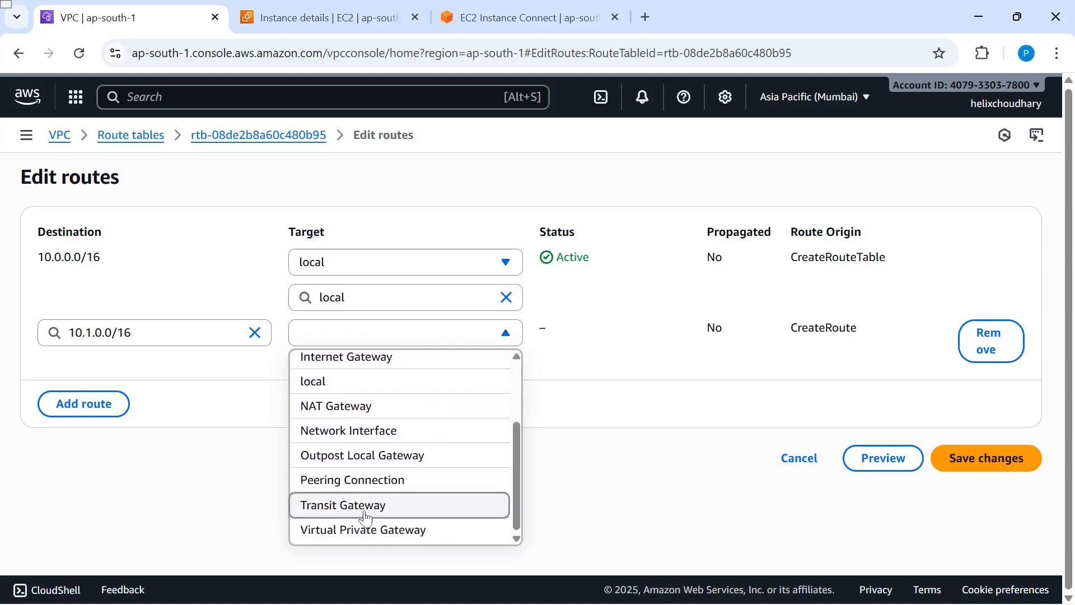
click(359, 510)
click(403, 368)
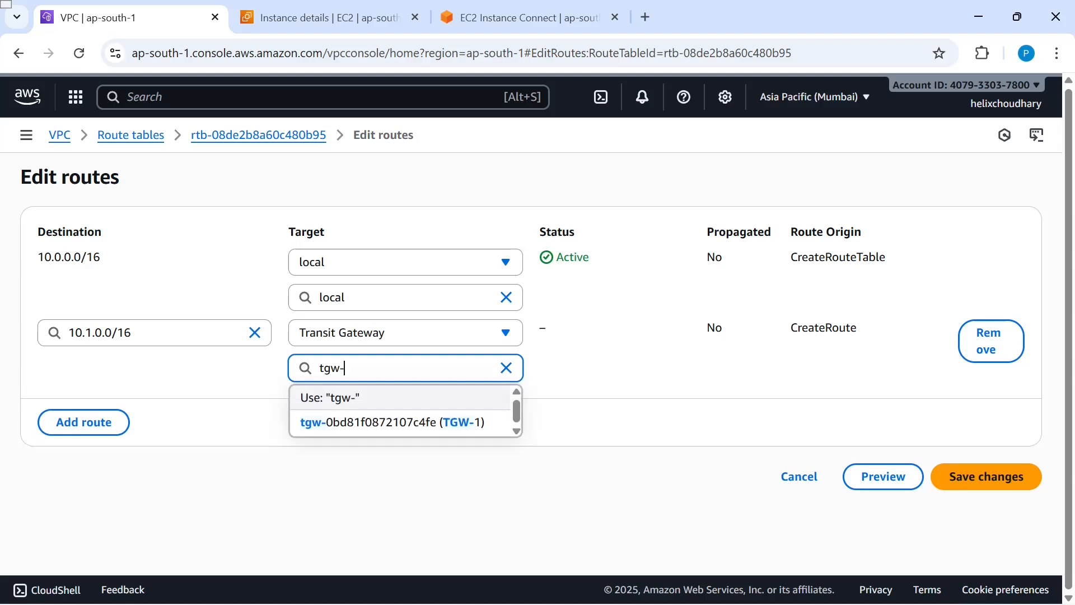
click(417, 419)
click(957, 477)
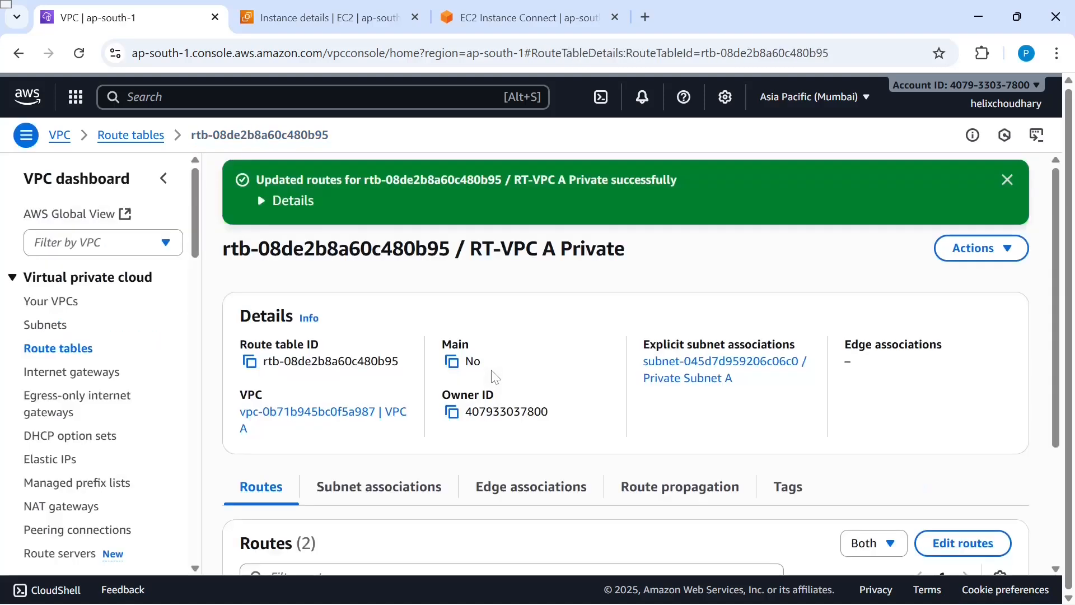
- Glance at the Microsoft Whiteboard diagram, then open the RT-VPC B route table from the browser's route tables list
key(alt+Tab)
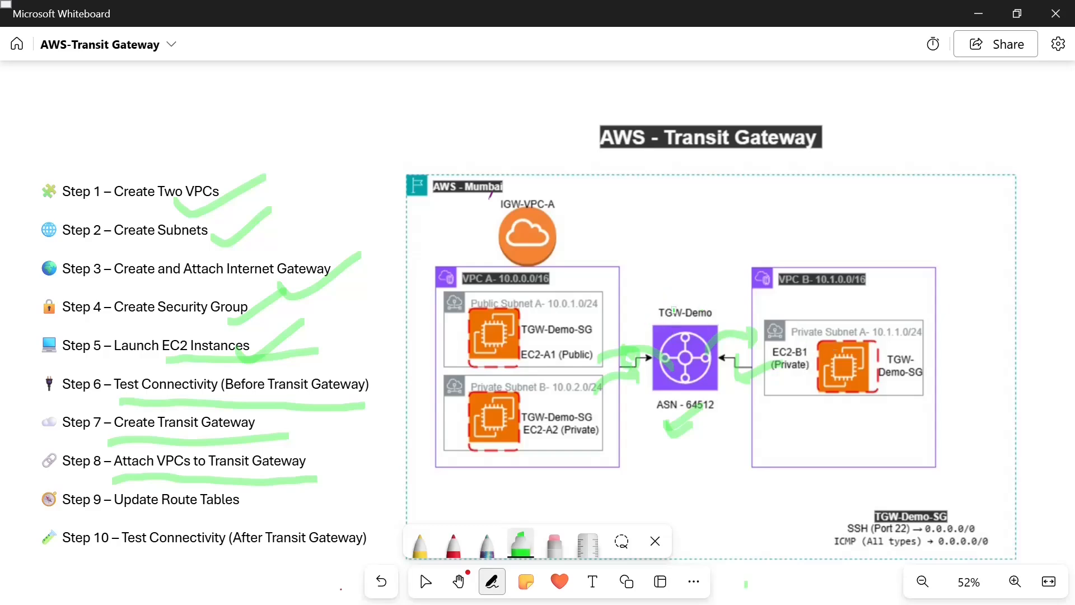
key(alt+Tab)
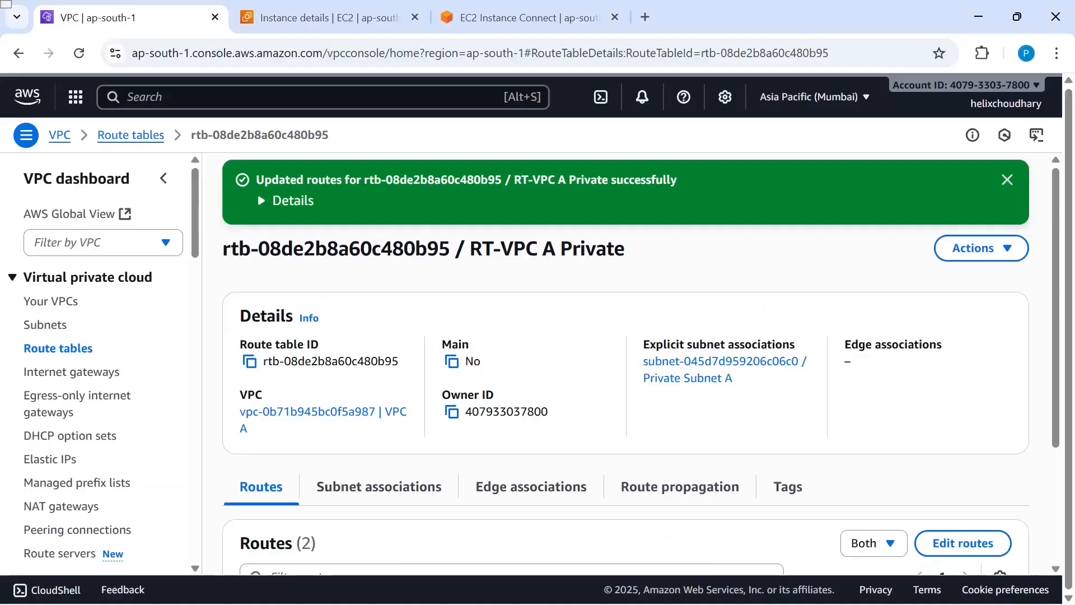
click(79, 350)
scroll(549, 395, down, 2)
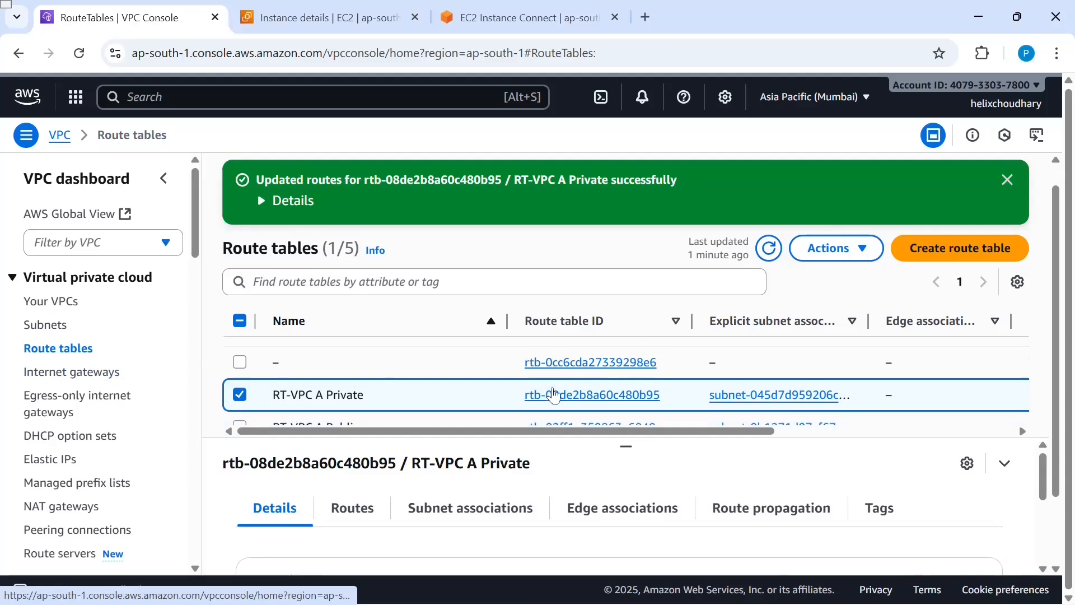
click(569, 405)
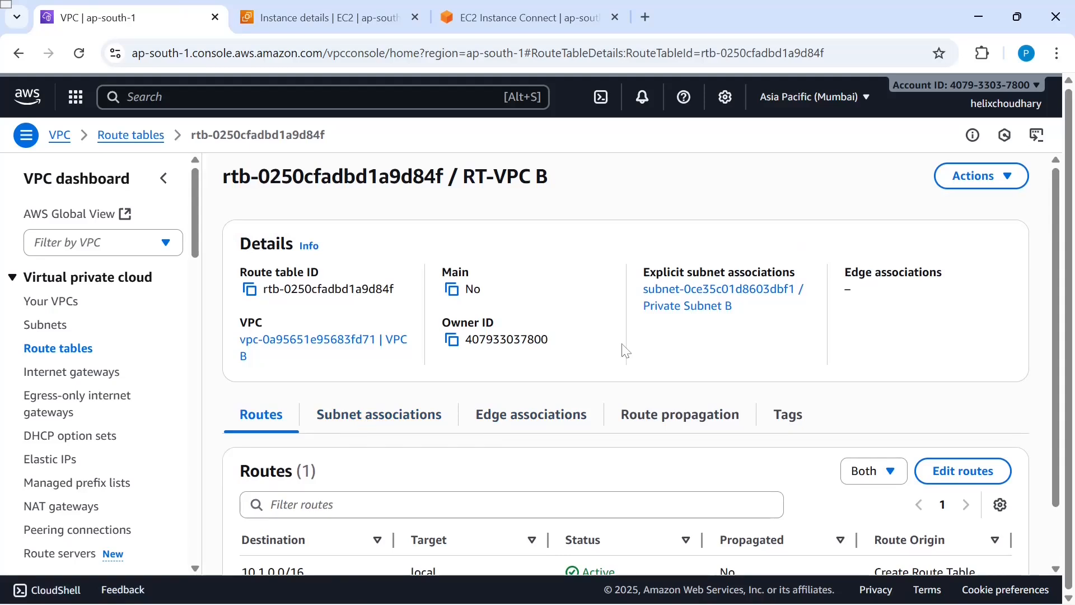
- Open the RT-VPC B route table for route editing and add a route with destination 10.0.0.0/16, consulting the Microsoft Whiteboard diagram
scroll(626, 352, down, 1)
click(956, 413)
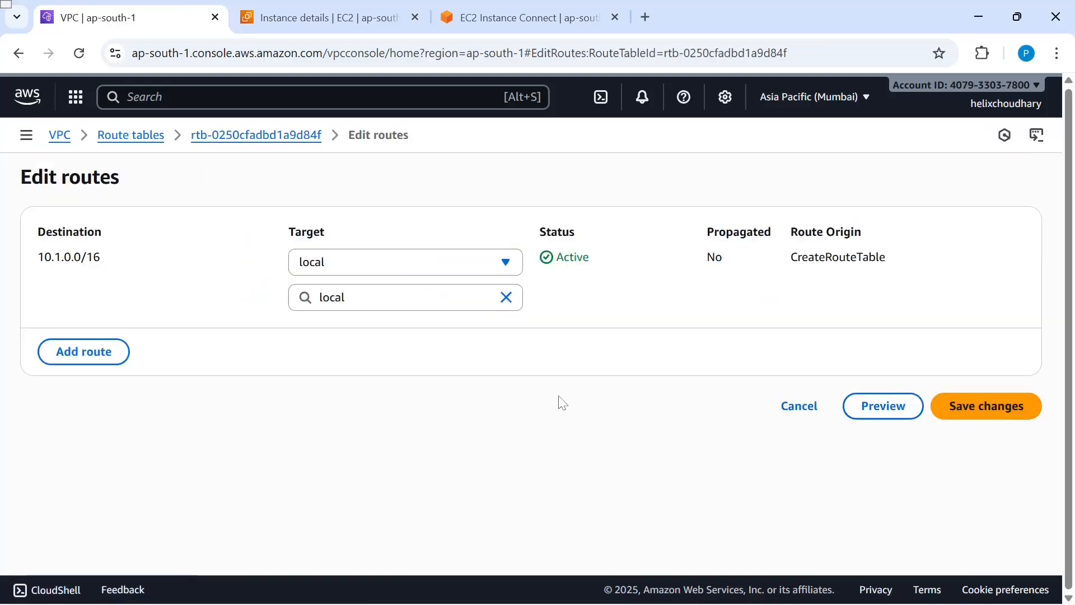
click(91, 348)
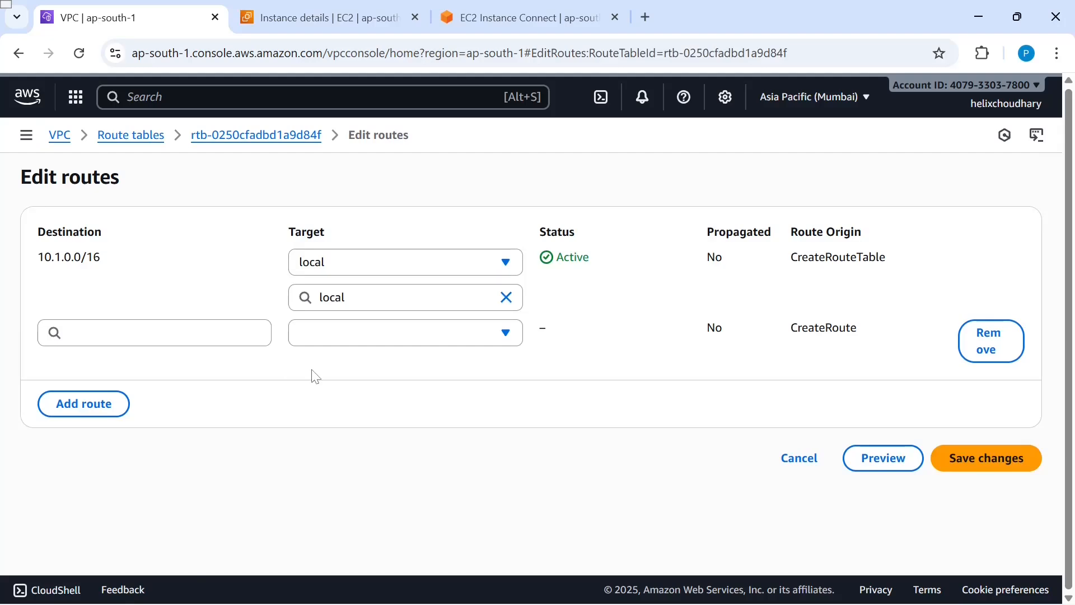
key(alt+Tab)
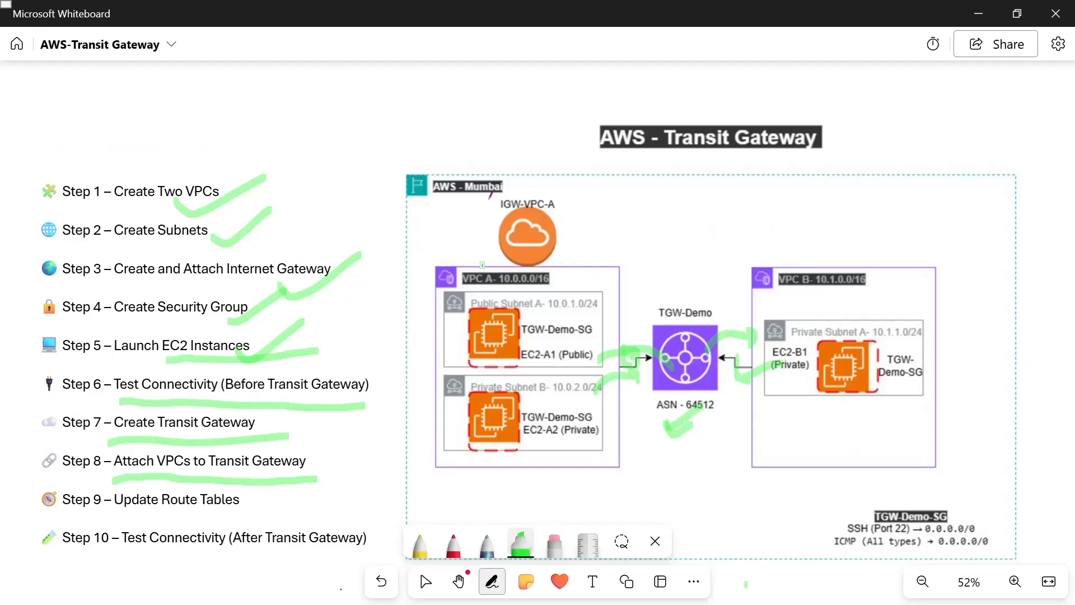
key(alt+Tab)
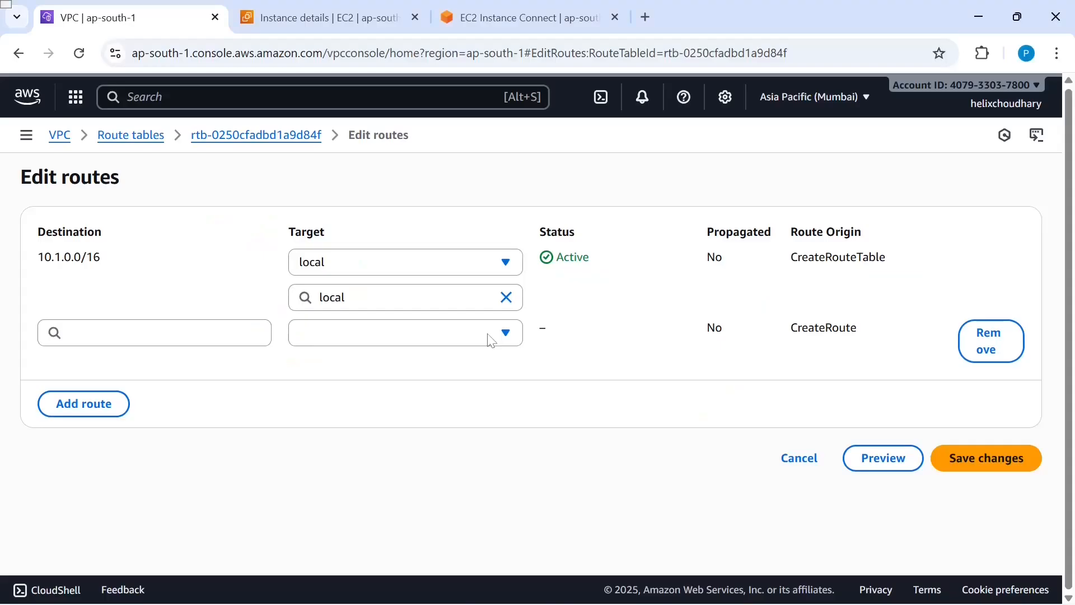
click(134, 334)
text(10.0.0.0/16)
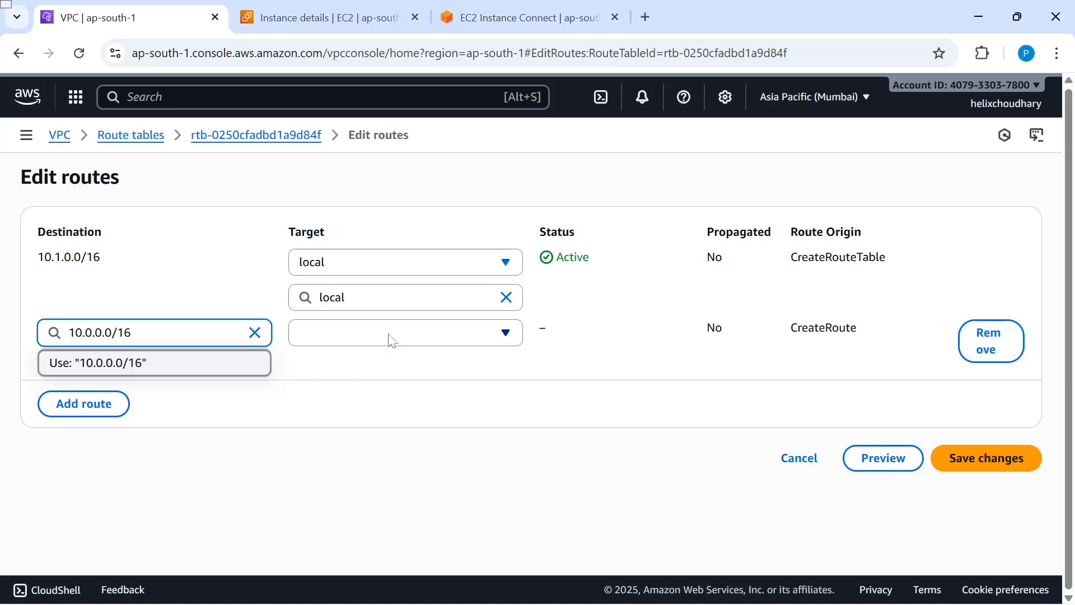
- Set the 10.0.0.0/16 route's target to the Transit Gateway tgw-0bd81f0872107c4fe
click(392, 338)
scroll(401, 497, down, 2)
scroll(404, 500, down, 1)
click(361, 504)
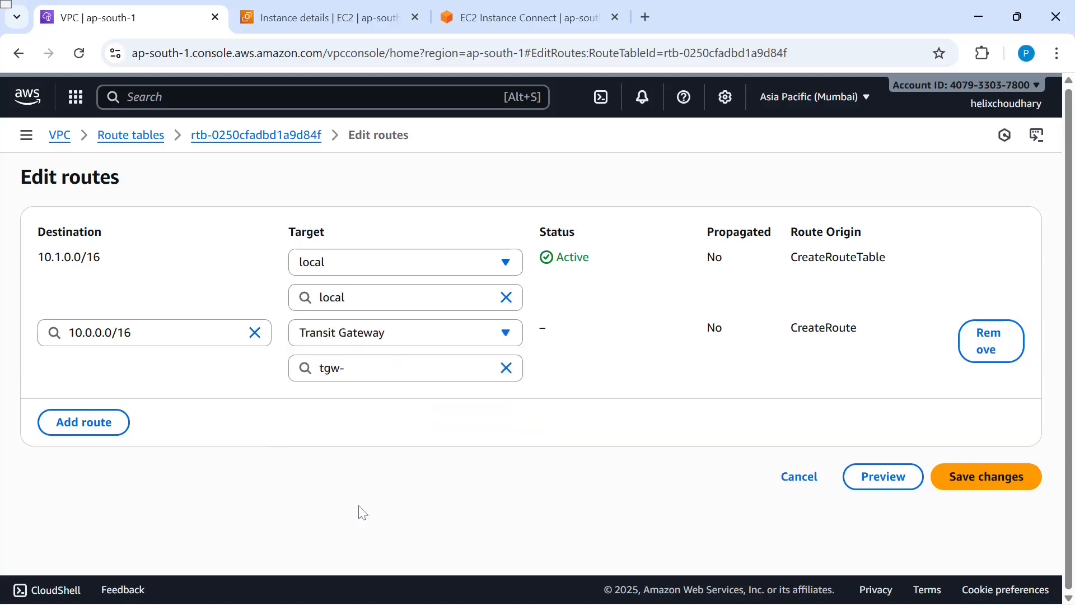
click(394, 370)
click(420, 437)
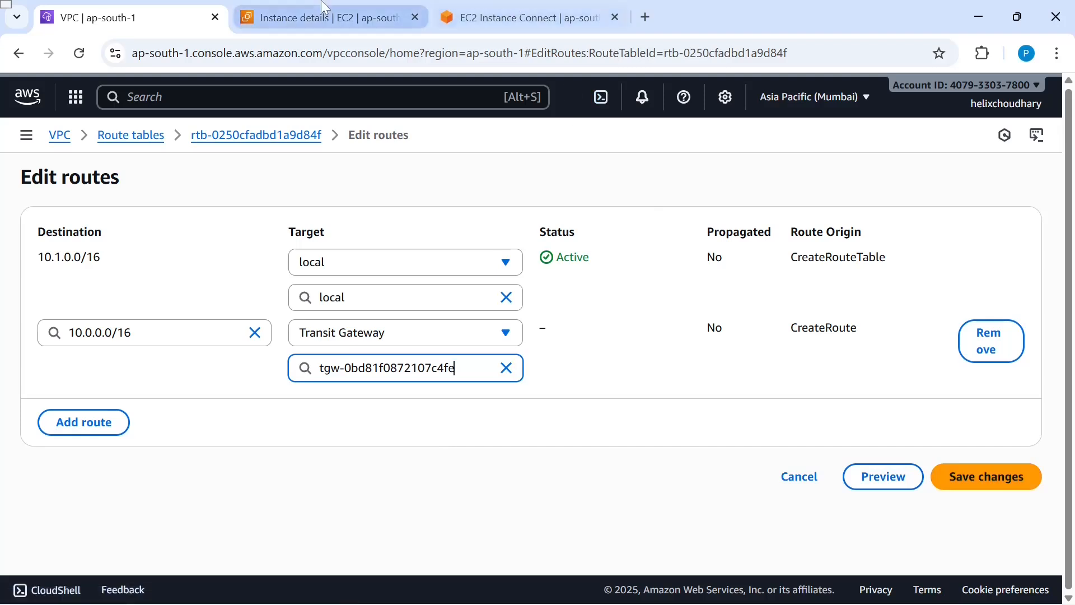
- Look at the running ping in EC2 Instance Connect, place that browser tab beside the VPC one, and return to the route editor
click(325, 18)
click(521, 17)
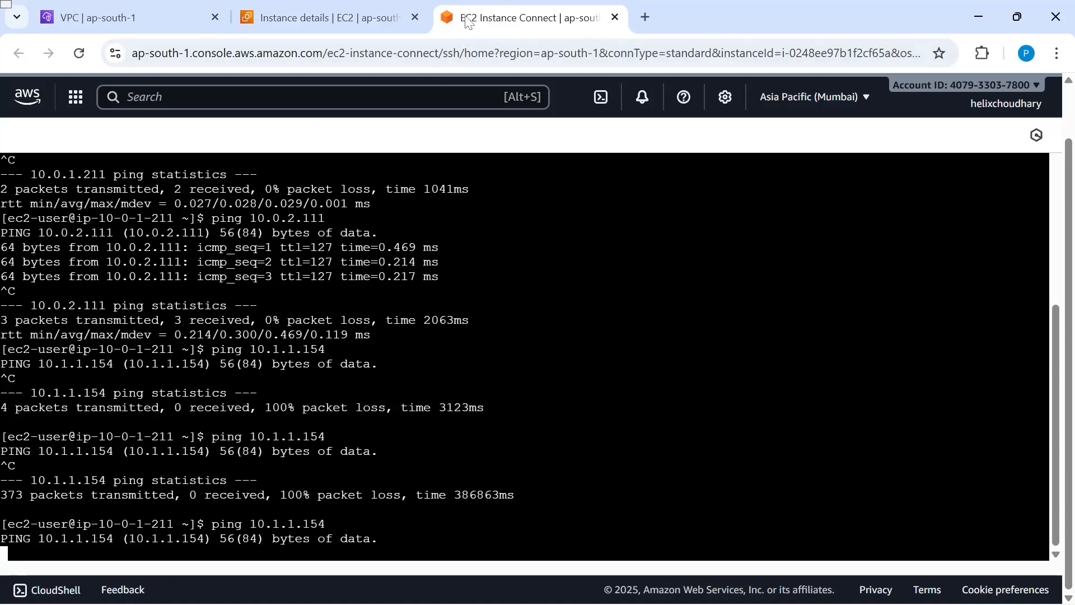
drag(480, 20, 285, 16)
click(128, 18)
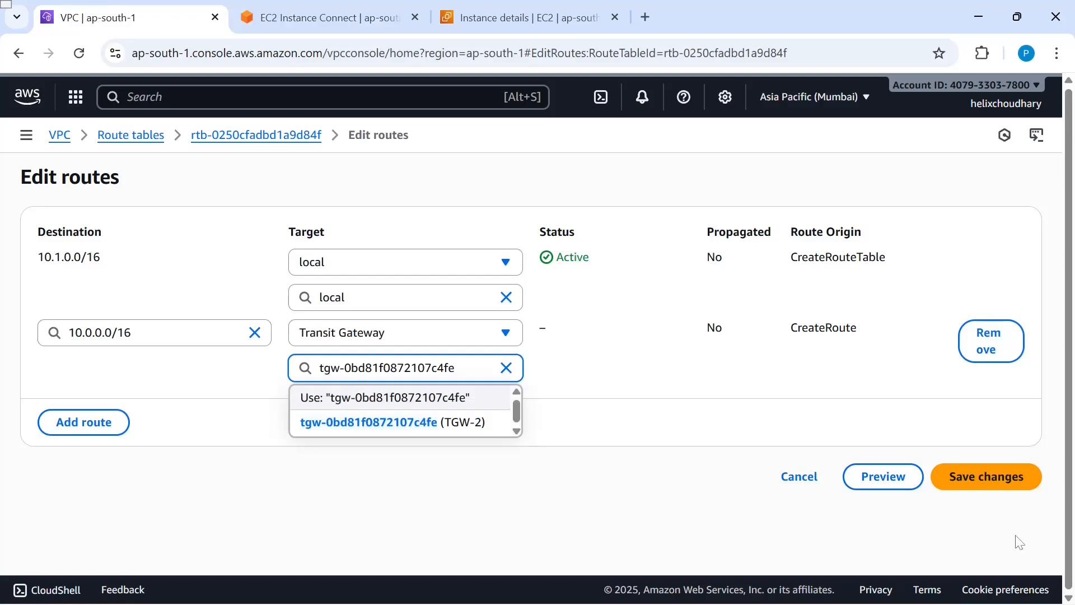
- Confirm tgw-0bd81f0872107c4fe as the target, save the RT-VPC B routes, and check the ping to 10.1.1.154 in EC2 Instance Connect
click(440, 424)
click(986, 477)
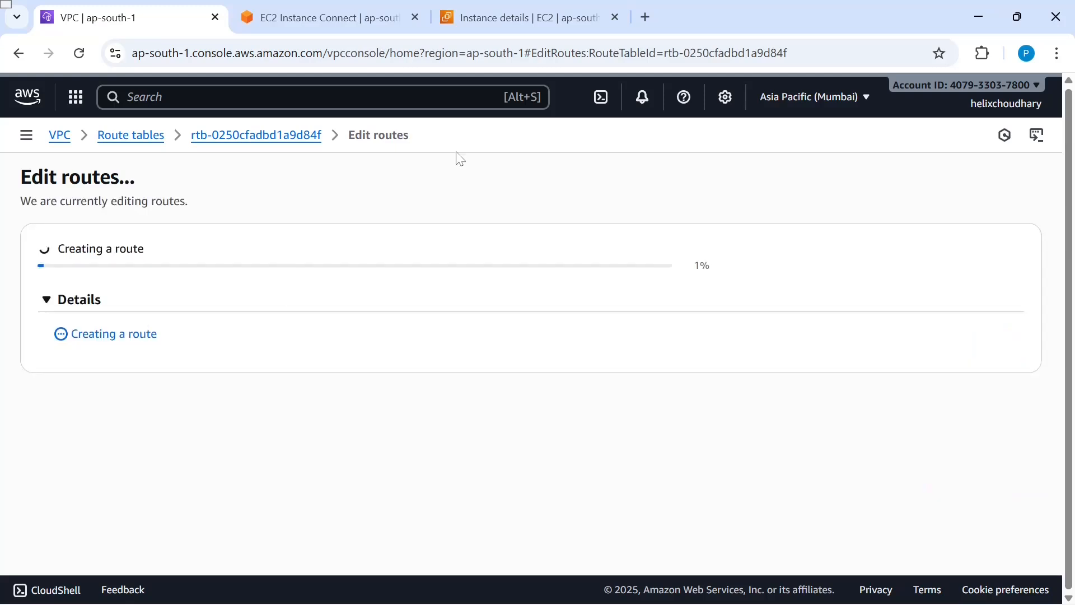
click(330, 18)
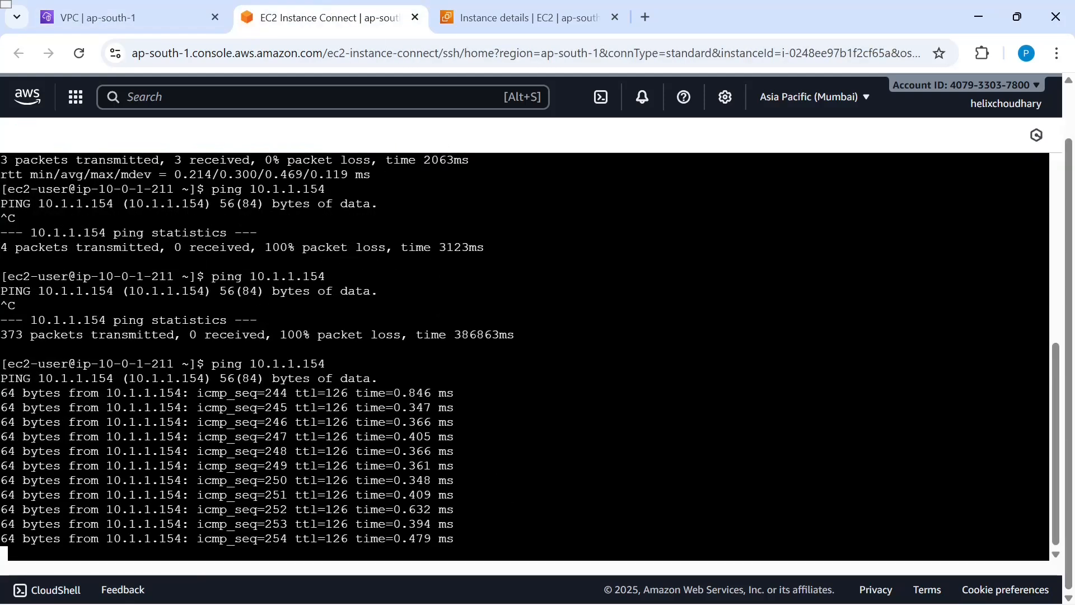
- Switch to Microsoft Whiteboard, underline Step 9 – Update Route Tables and draw a green check mark over Step 10 – Test Connectivity
key(alt+Tab)
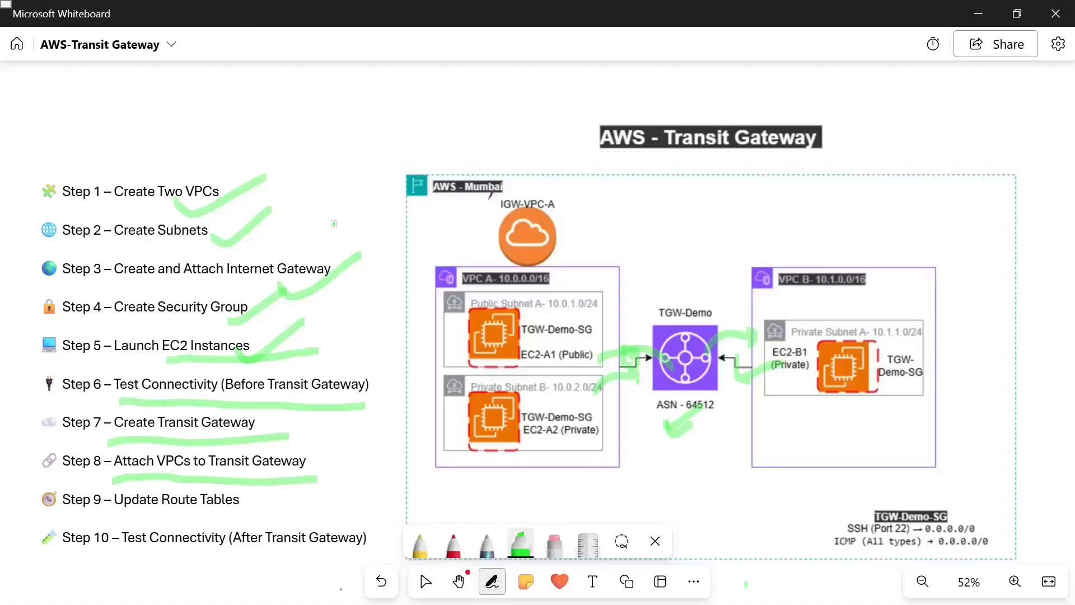
drag(126, 518, 255, 503)
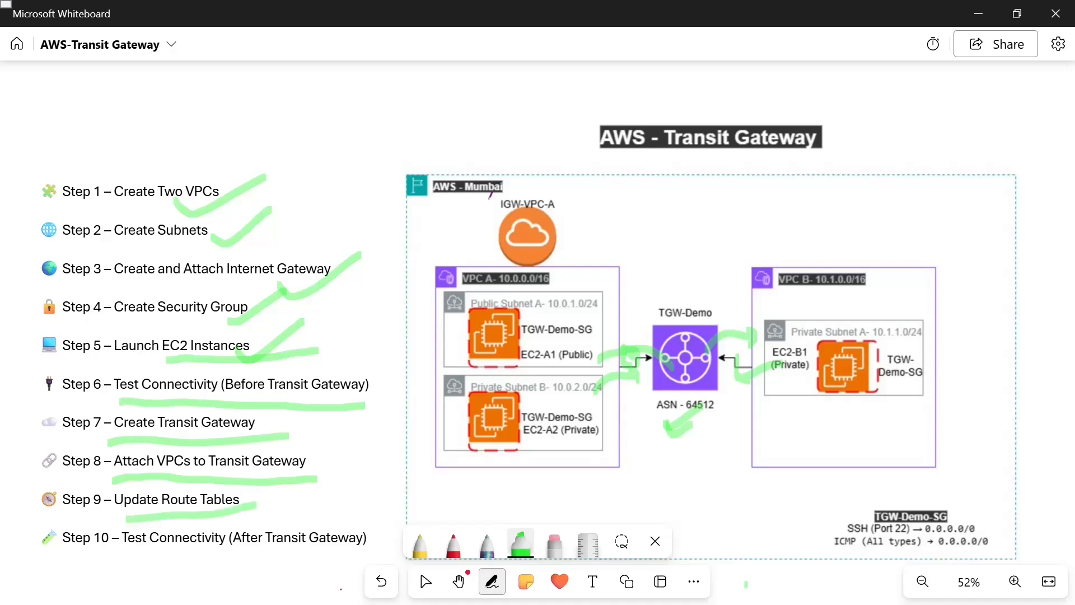
drag(215, 567, 317, 485)
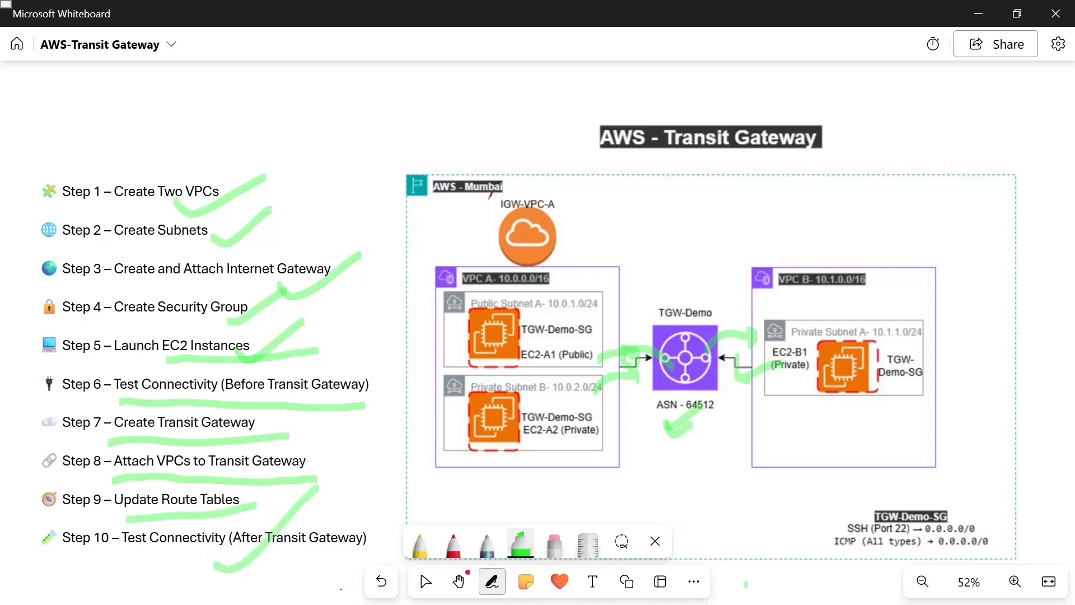